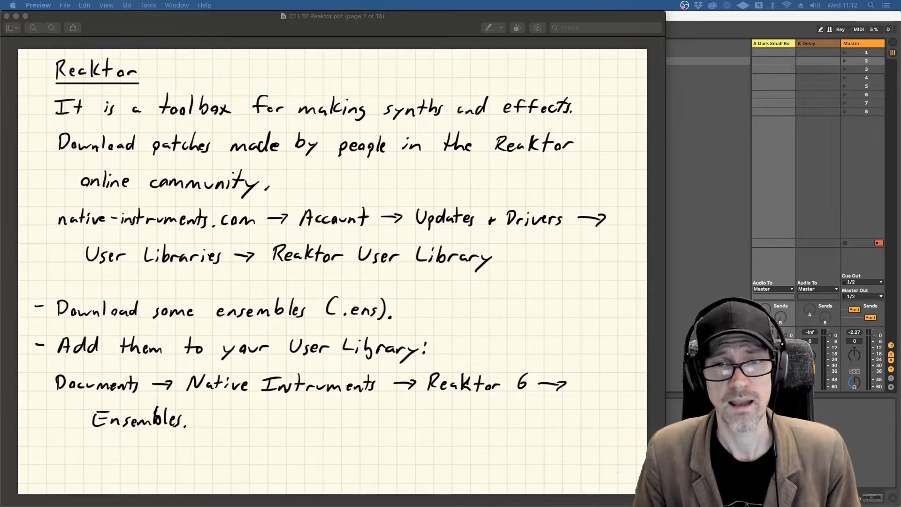
Step: Switch to Firefox and position the window with the Native Instruments page over the Reaktor notes
key(super+Tab)
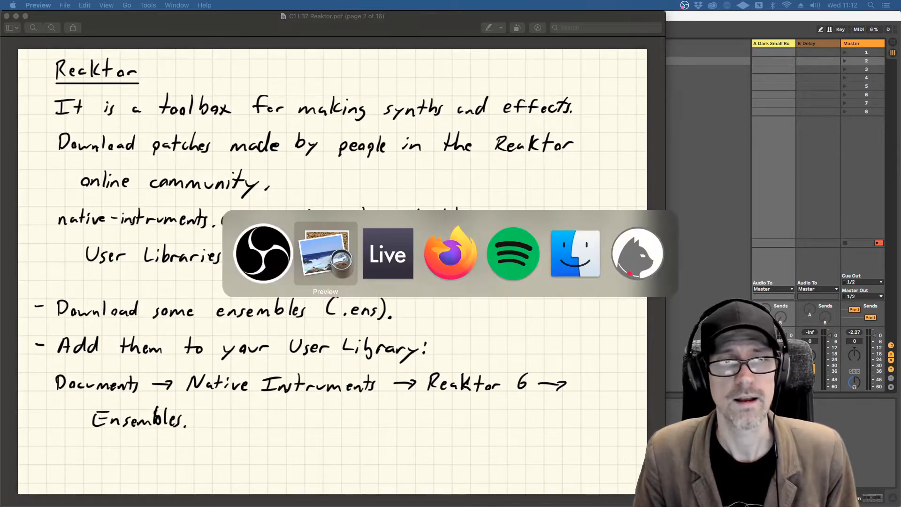
key(super+Tab)
key(super+Tab)
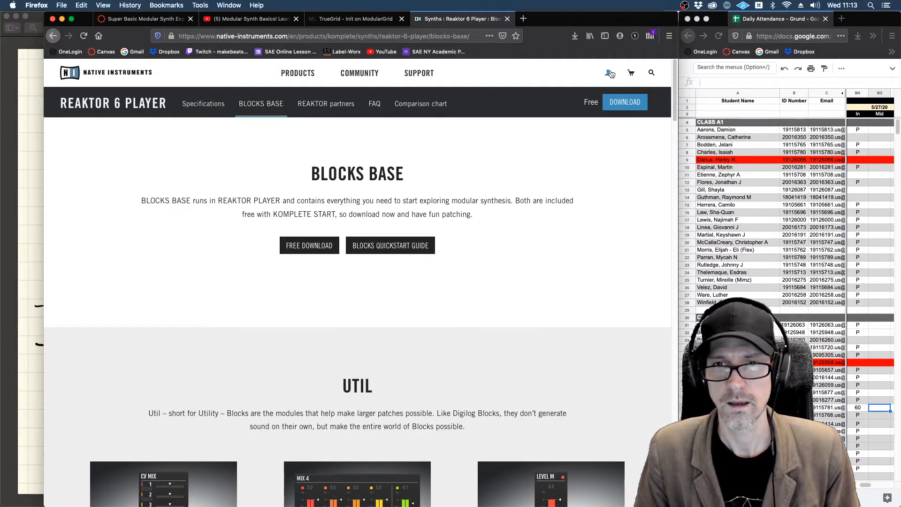
key(super+m)
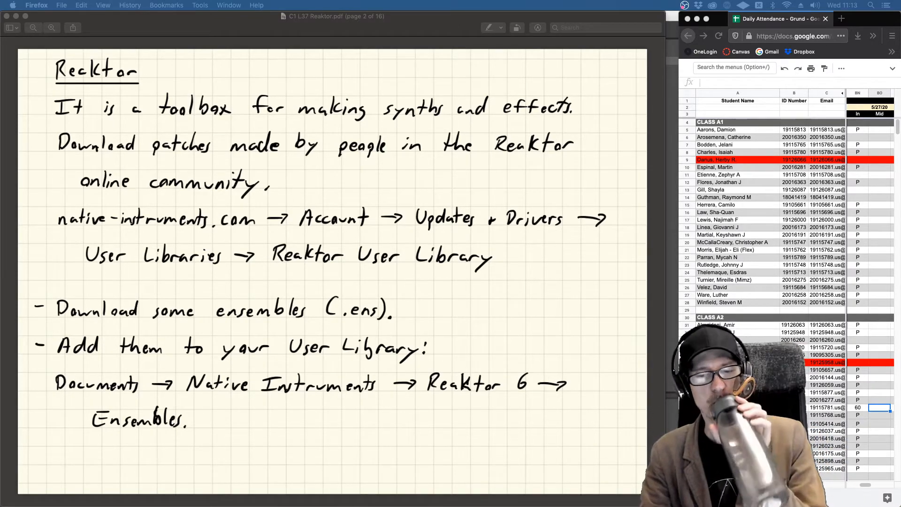
drag(704, 506, 570, 25)
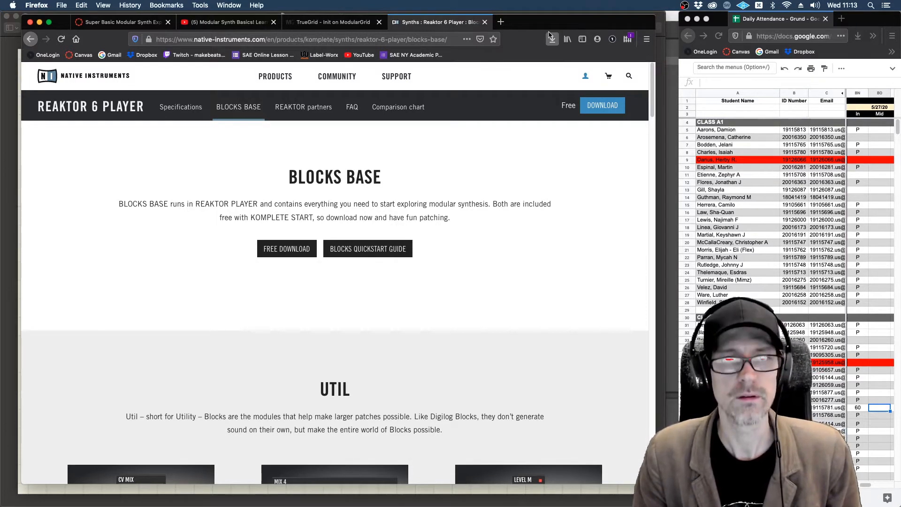
drag(540, 28, 586, 309)
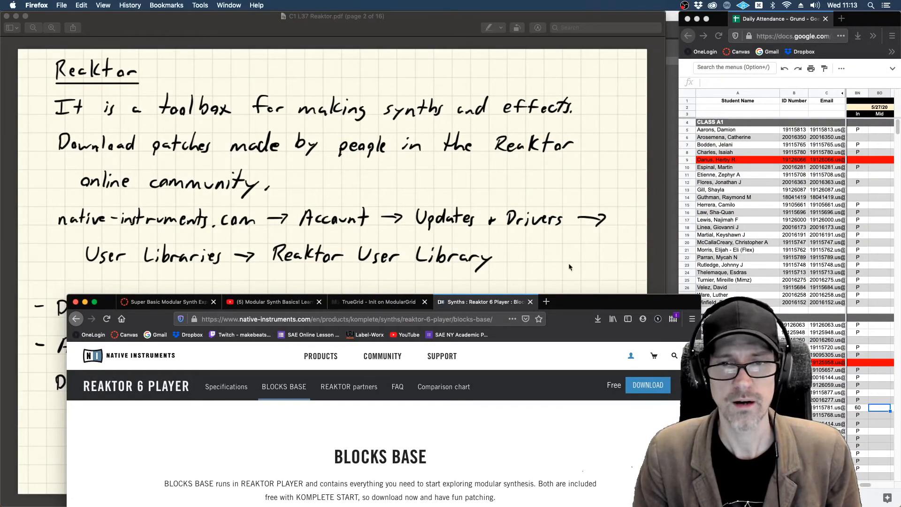
drag(574, 301, 562, 4)
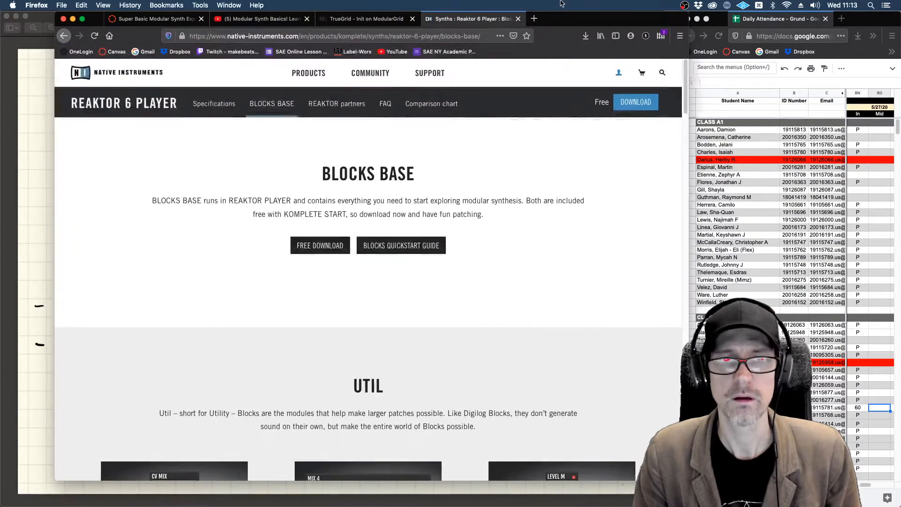
Step: Open the My Account page on the Native Instruments site and nudge the browser window slightly sideways
click(621, 74)
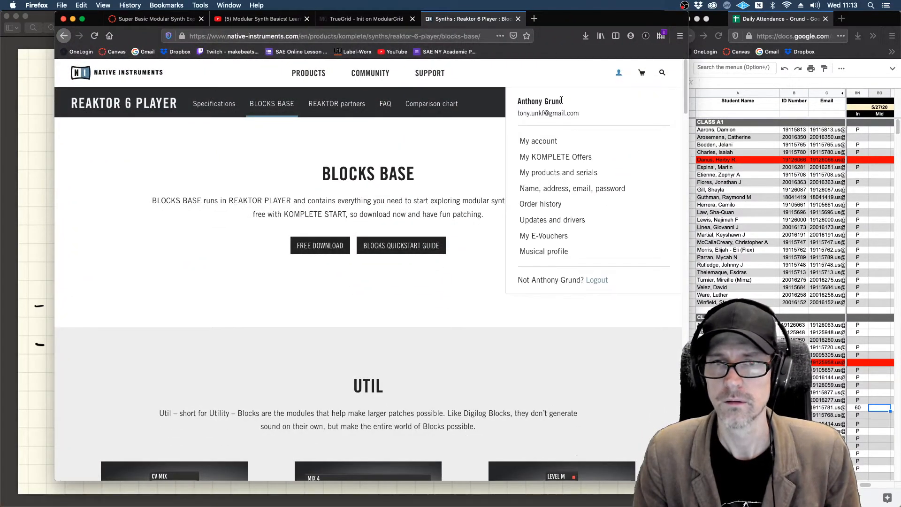
click(548, 139)
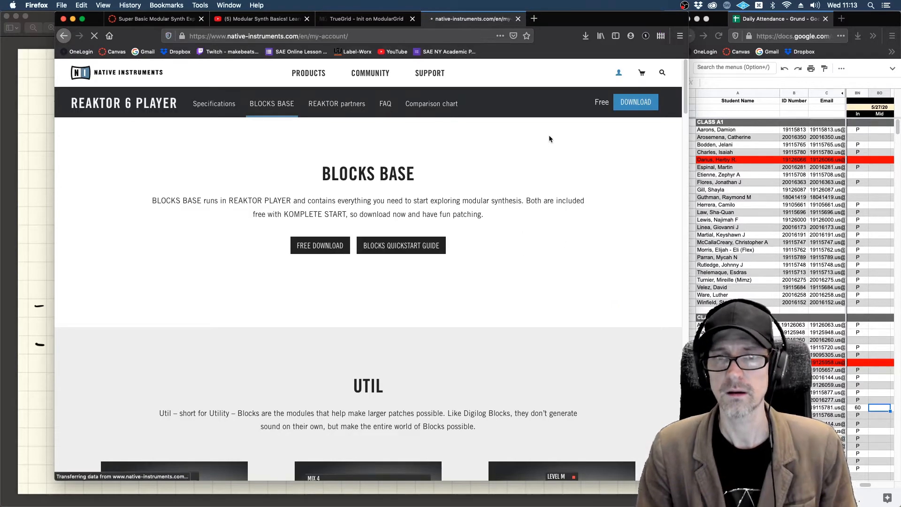
click(619, 74)
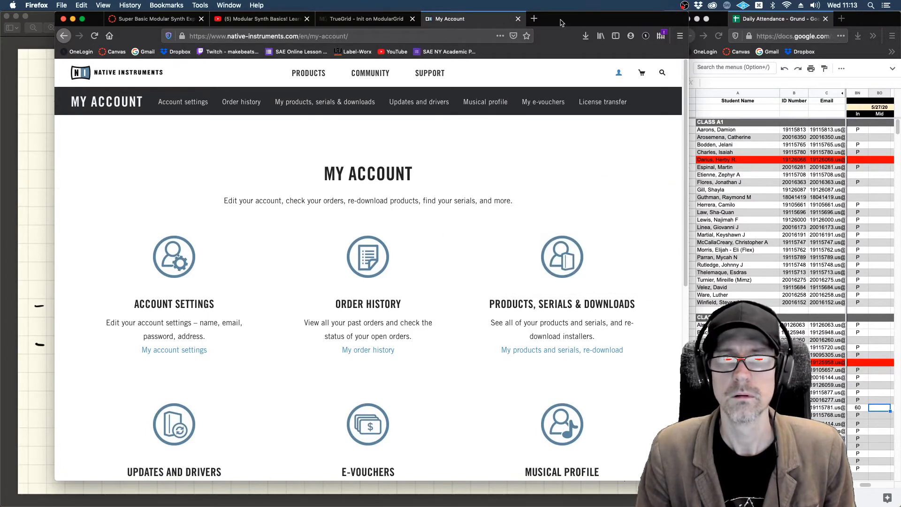
mouse_move(563, 19)
mouse_down()
mouse_move(568, 343)
mouse_move(575, 3)
mouse_move(580, 23)
mouse_move(572, 18)
mouse_up()
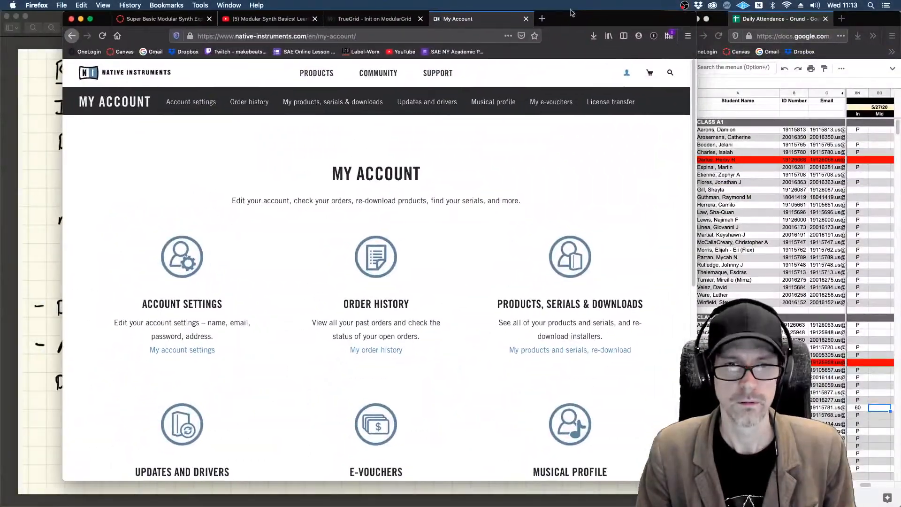
Step: Go through Updates and Drivers to the User Libraries page and open the REAKTOR User Library
scroll(502, 189, down, 5)
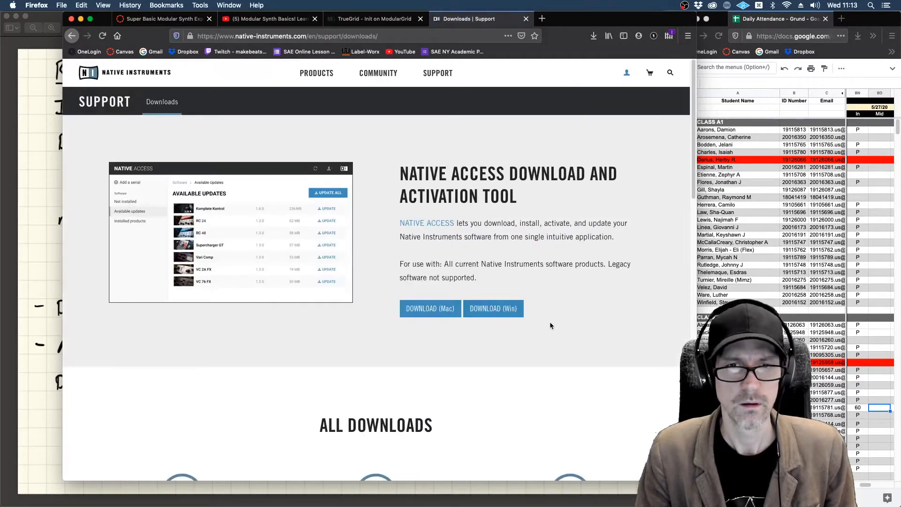
scroll(550, 322, down, 10)
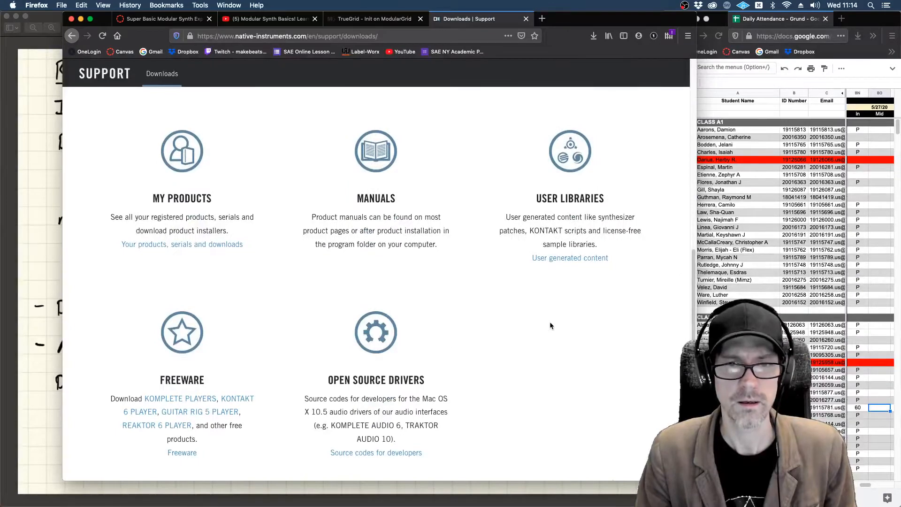
scroll(551, 324, down, 1)
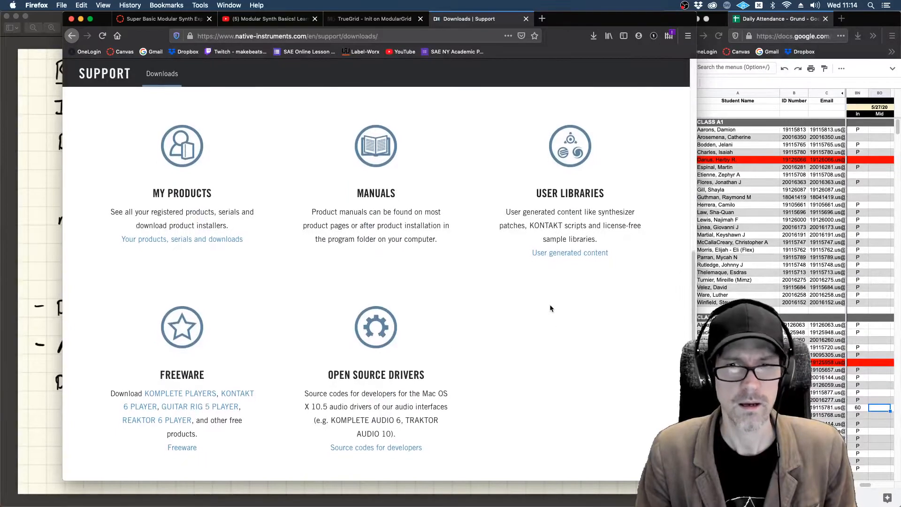
click(569, 151)
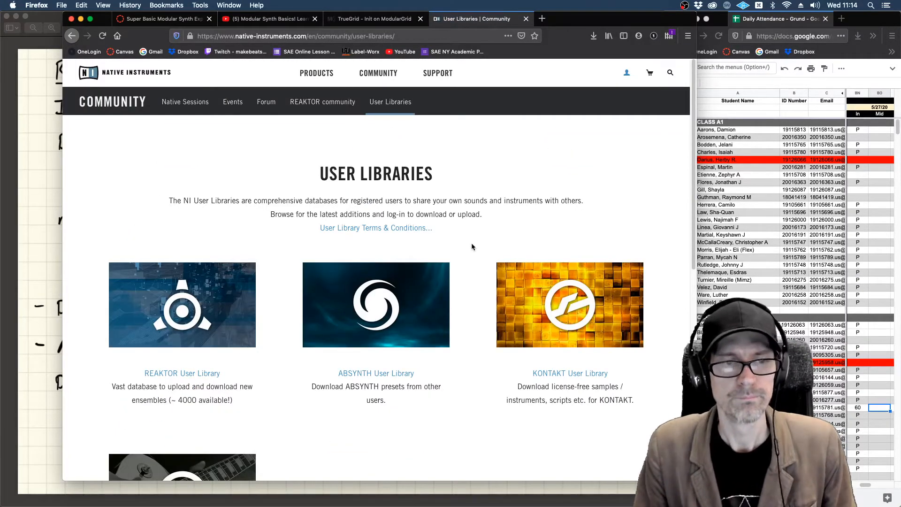
scroll(471, 245, down, 4)
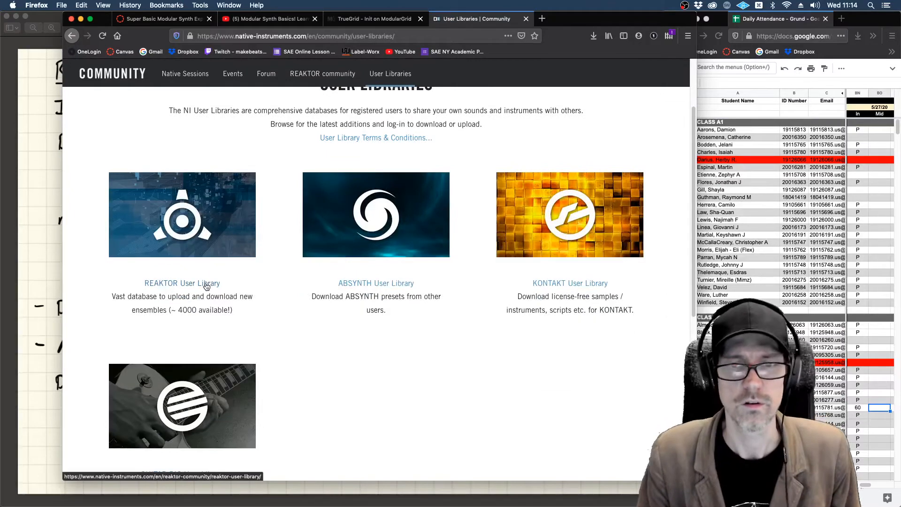
click(207, 284)
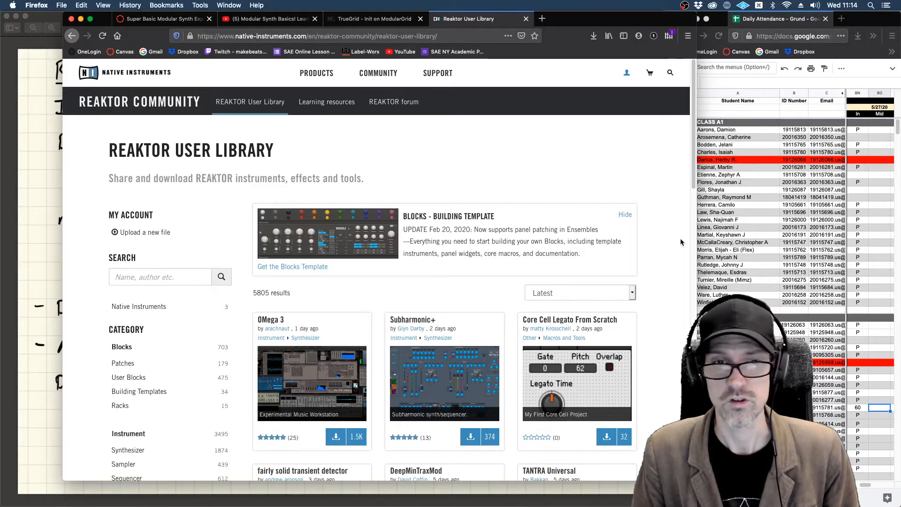
Step: Browse the latest uploads in the REAKTOR User Library and open the TANTRA Universal entry
scroll(680, 237, down, 5)
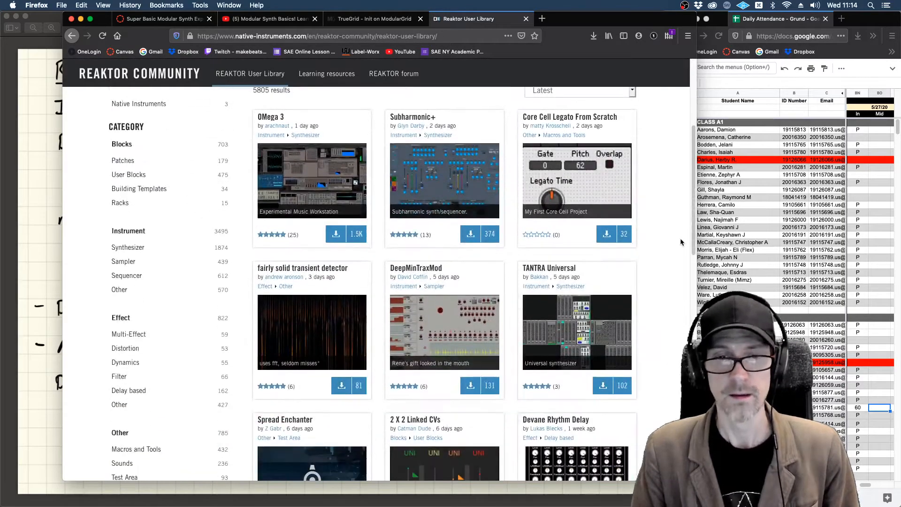
scroll(681, 241, down, 2)
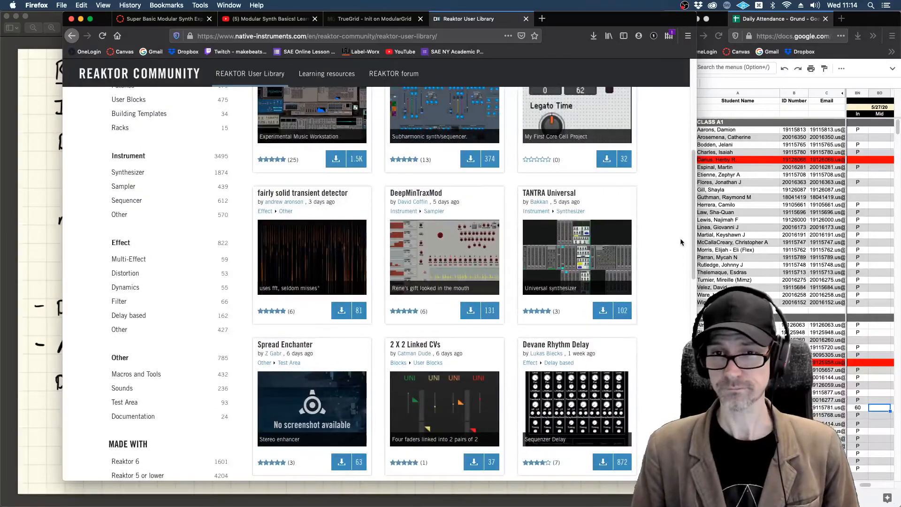
scroll(680, 242, down, 2)
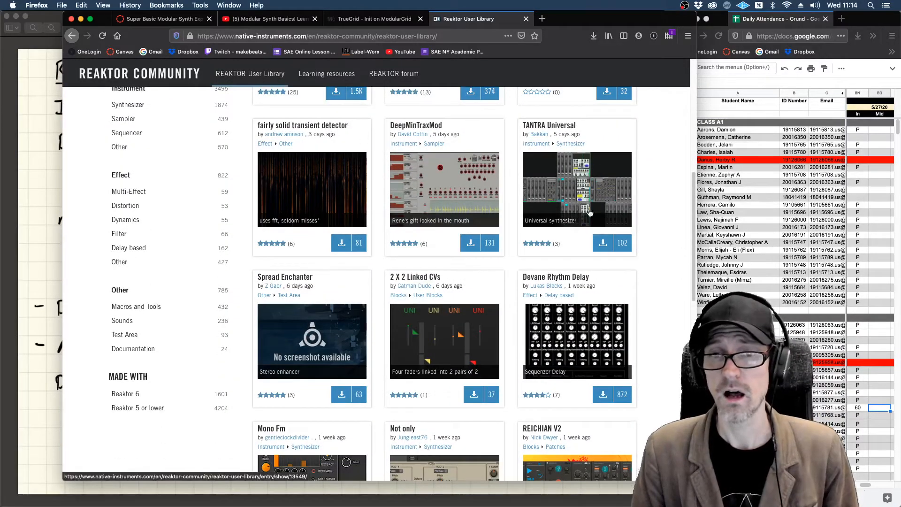
click(541, 125)
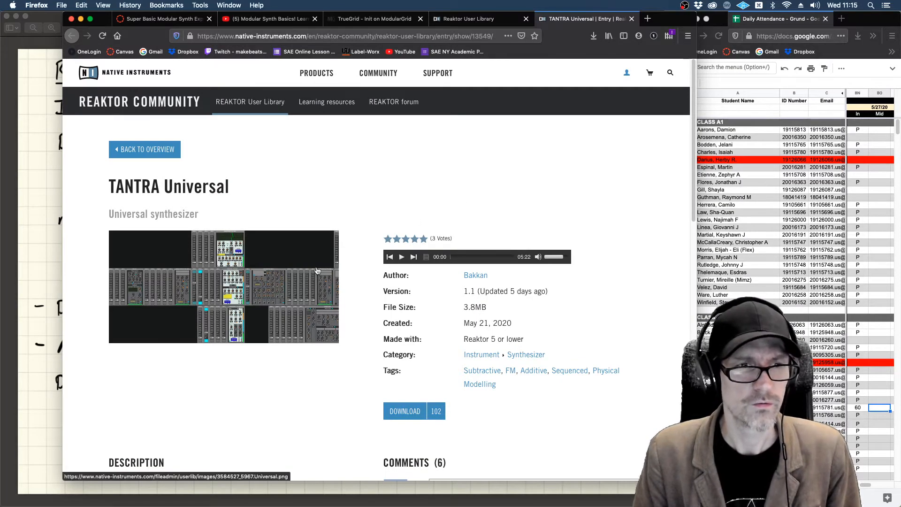
Step: Examine TANTRA Universal's enlarged screenshot, description and user comments, and close its page
click(263, 293)
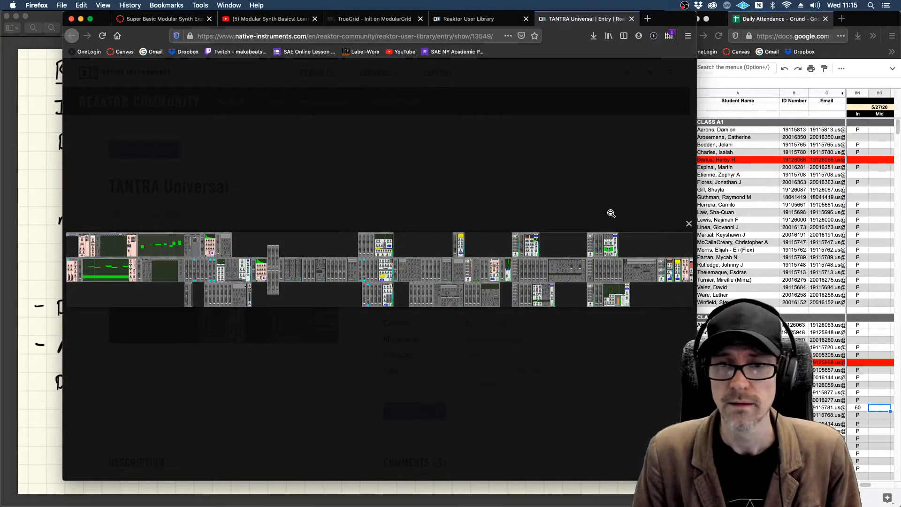
click(592, 191)
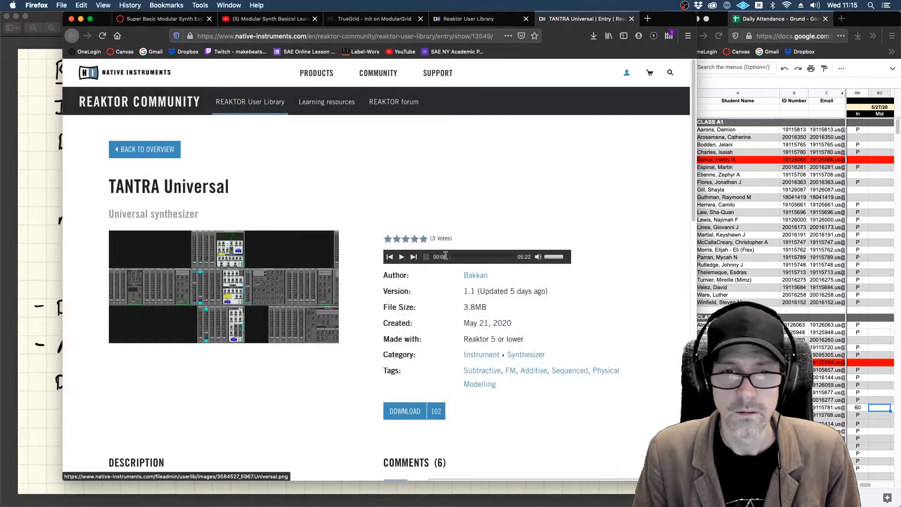
scroll(448, 278, down, 7)
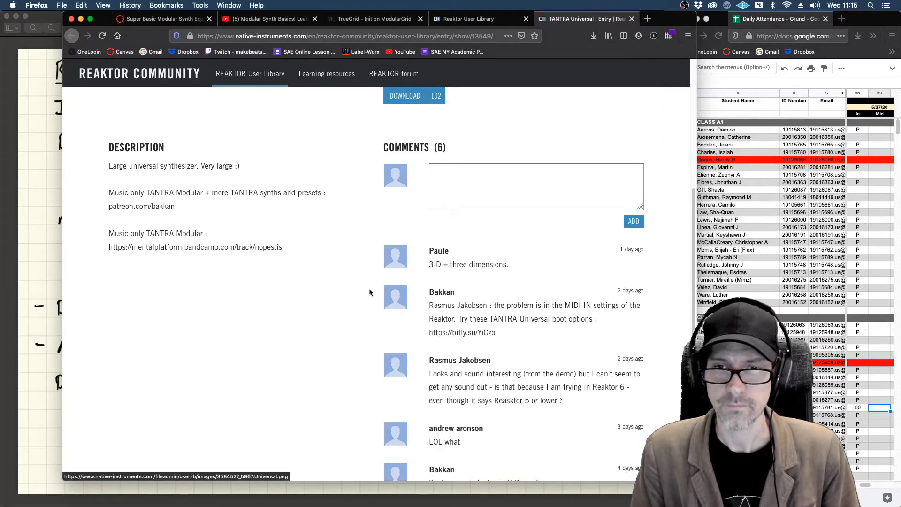
scroll(370, 292, down, 5)
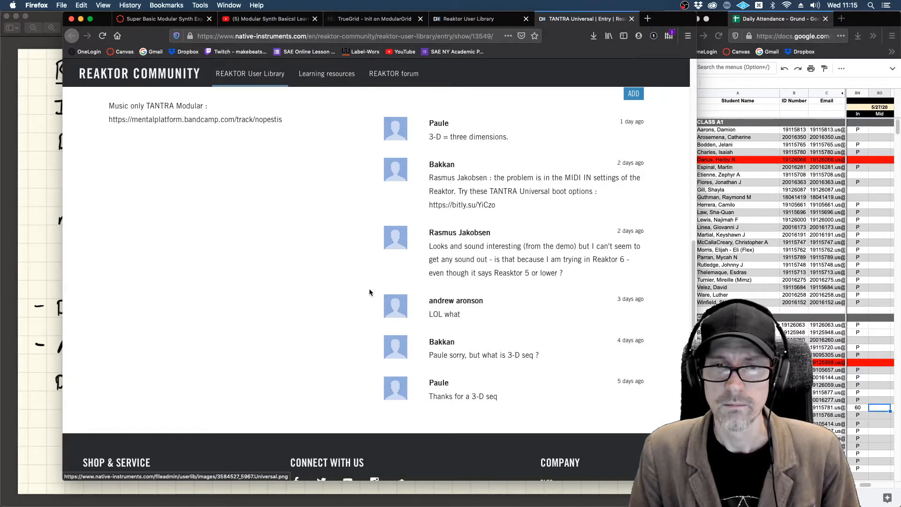
scroll(368, 292, down, 1)
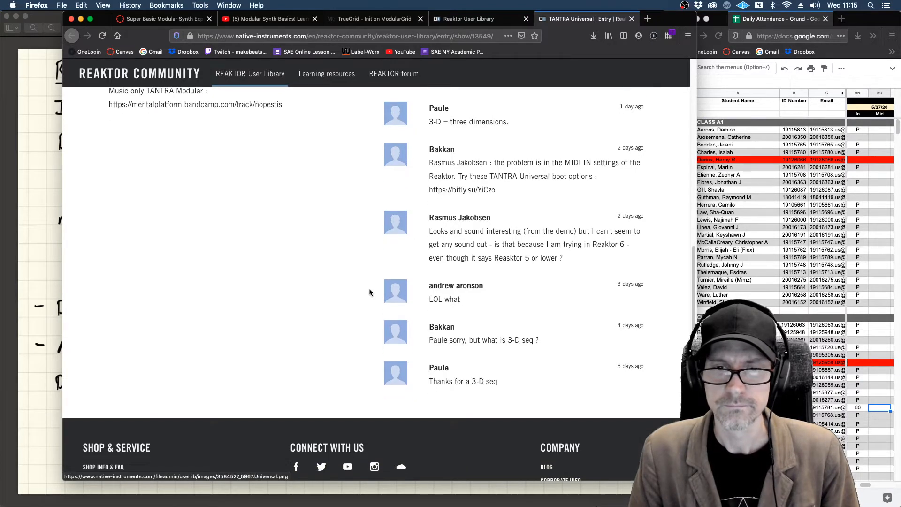
scroll(369, 292, up, 3)
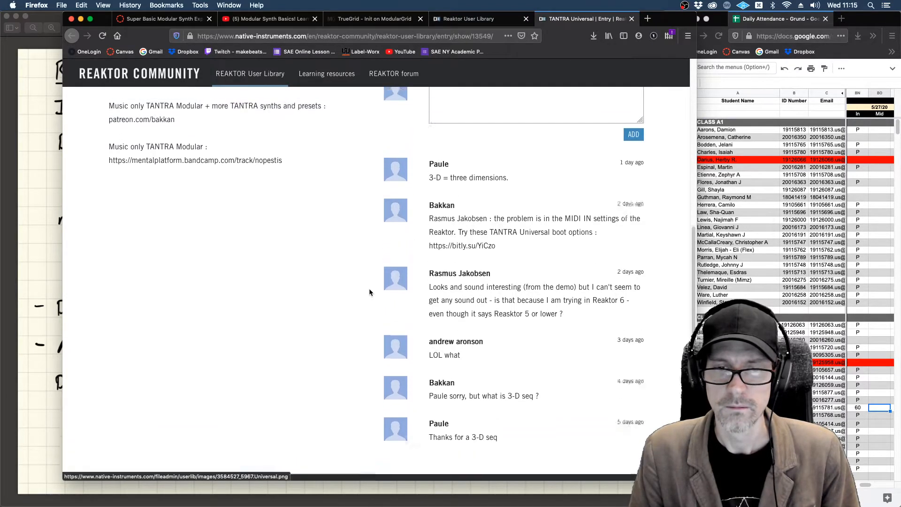
scroll(369, 290, up, 15)
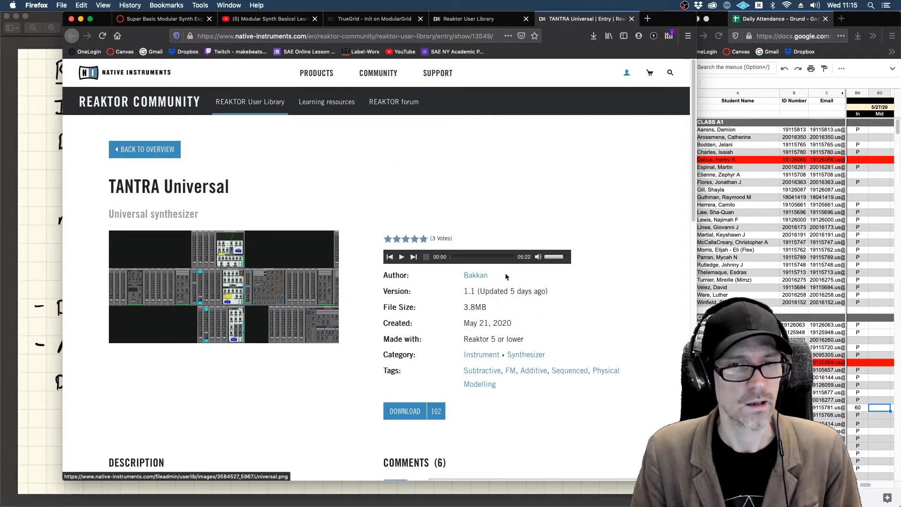
key(super+w)
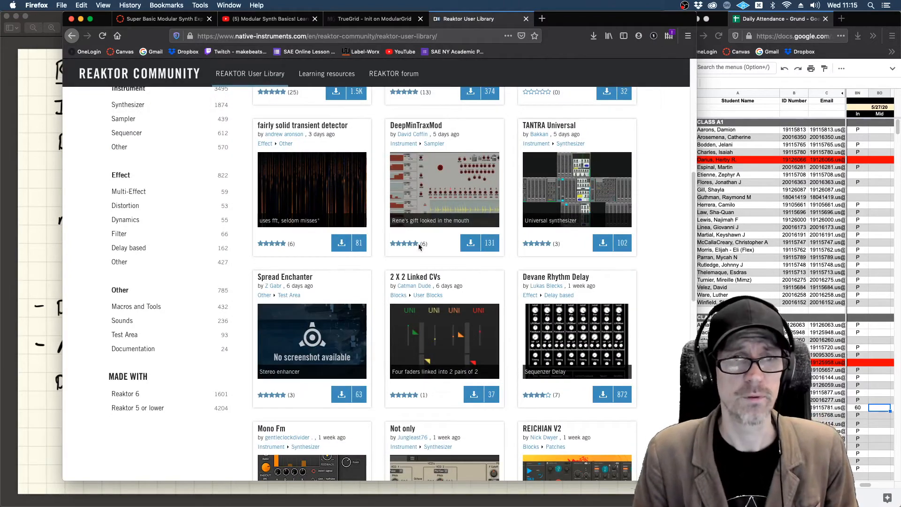
Step: Sort the REAKTOR User Library by Most downloaded (all time) and look over the first entries
scroll(418, 244, up, 5)
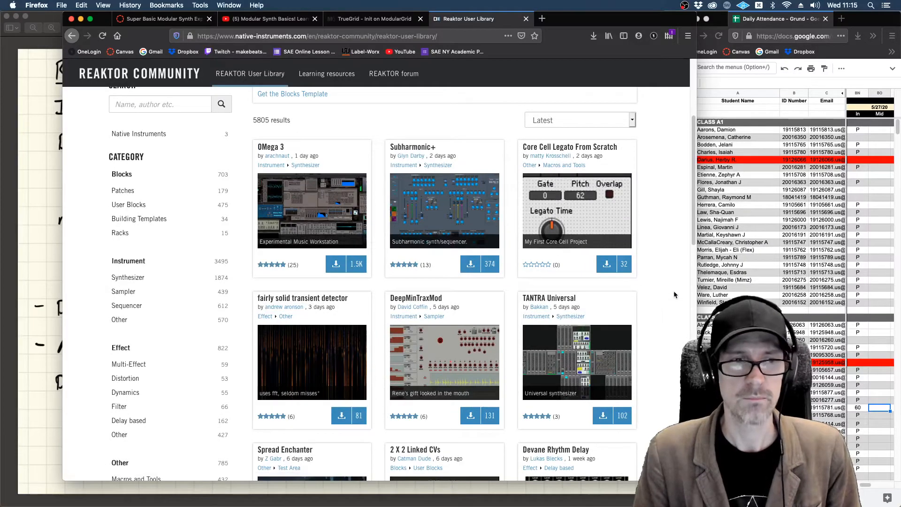
scroll(674, 294, down, 1)
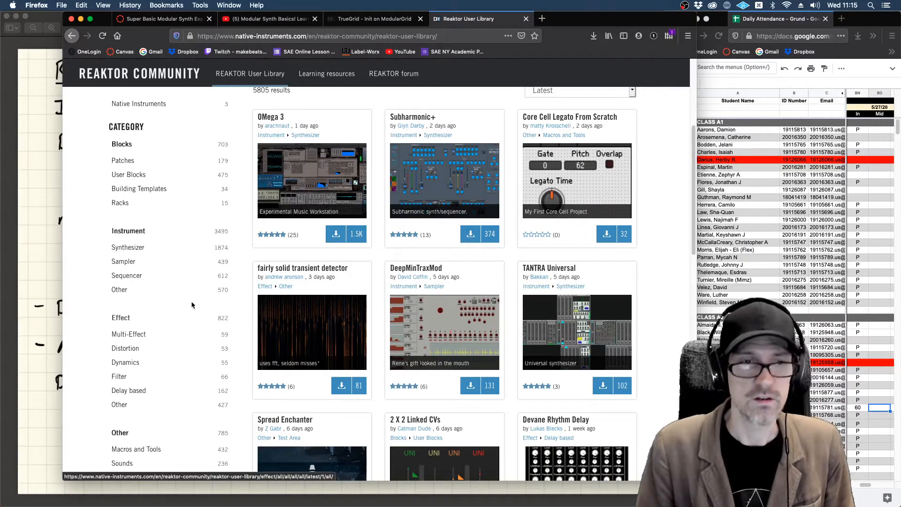
scroll(187, 301, up, 6)
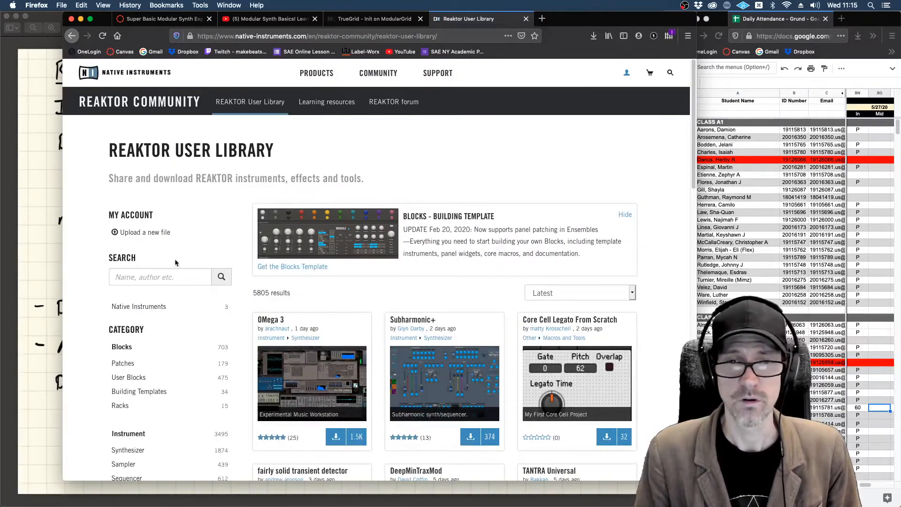
click(631, 293)
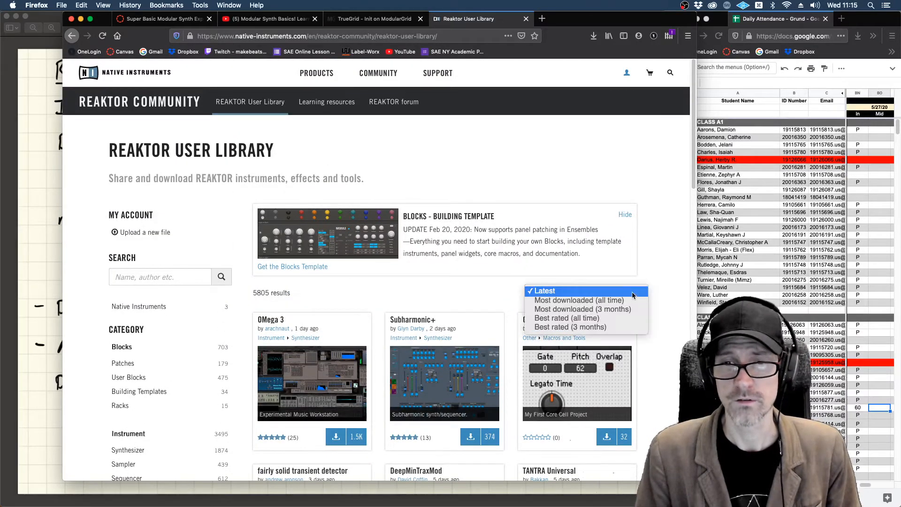
click(599, 298)
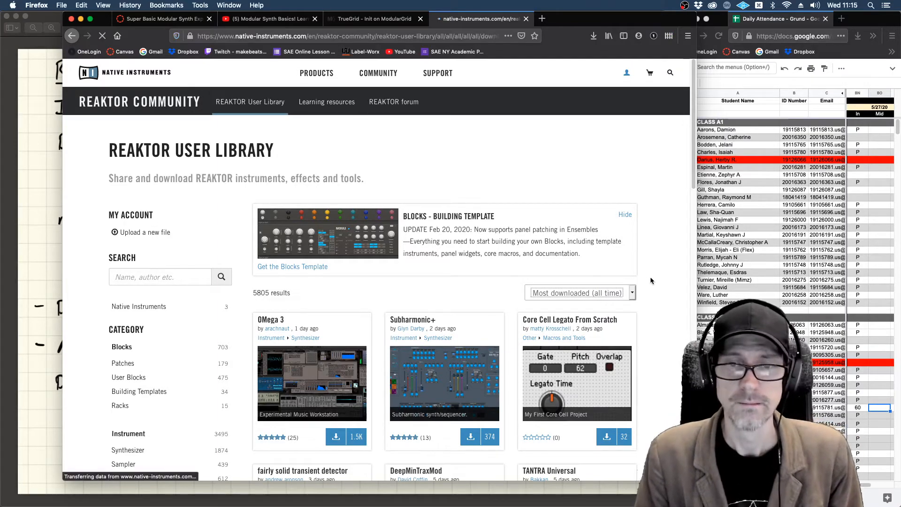
scroll(649, 279, down, 2)
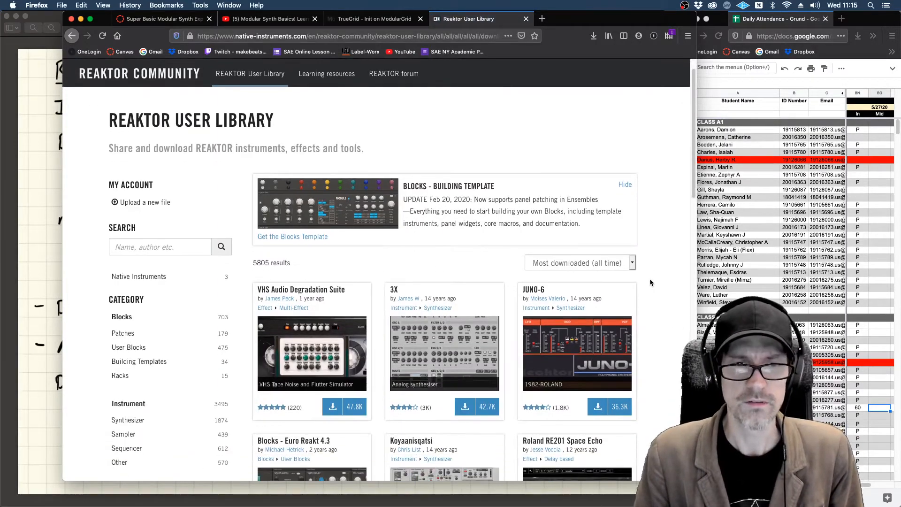
scroll(650, 282, down, 5)
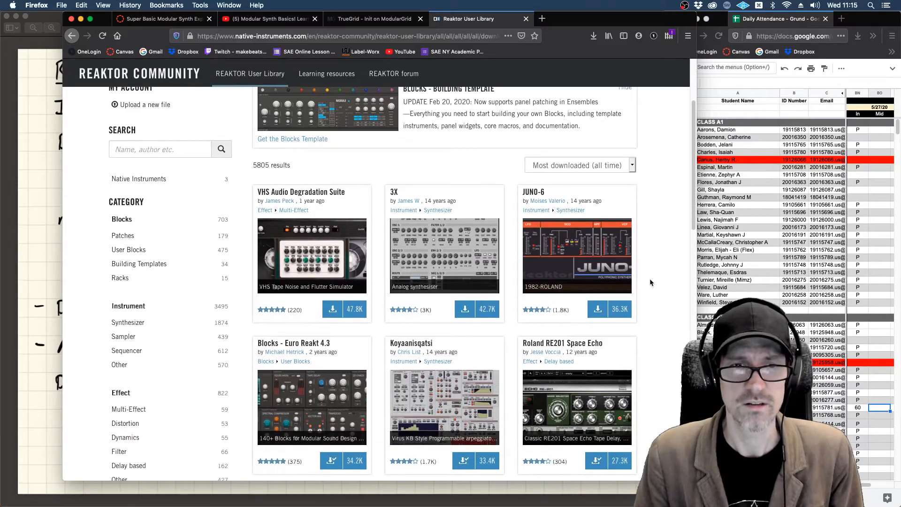
Step: Open the VHS Audio Degradation Suite entry and examine its enlarged screenshot
click(313, 251)
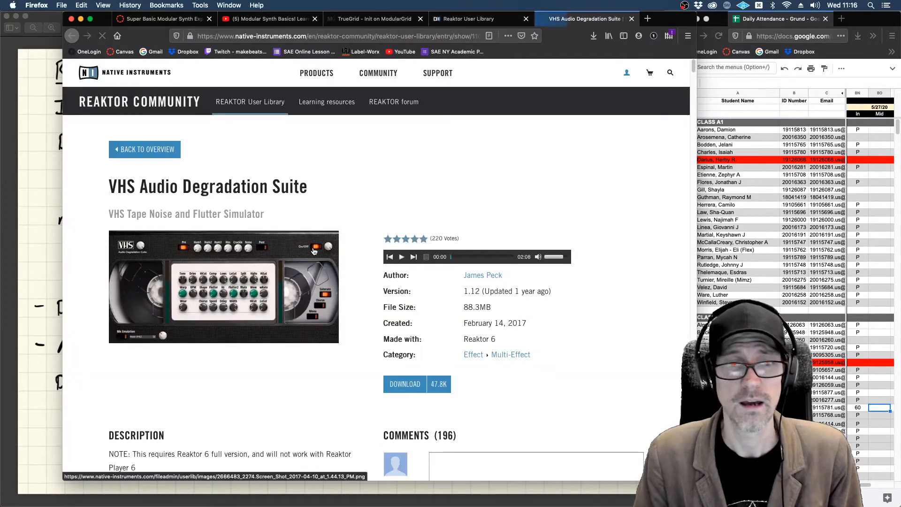
scroll(343, 249, down, 3)
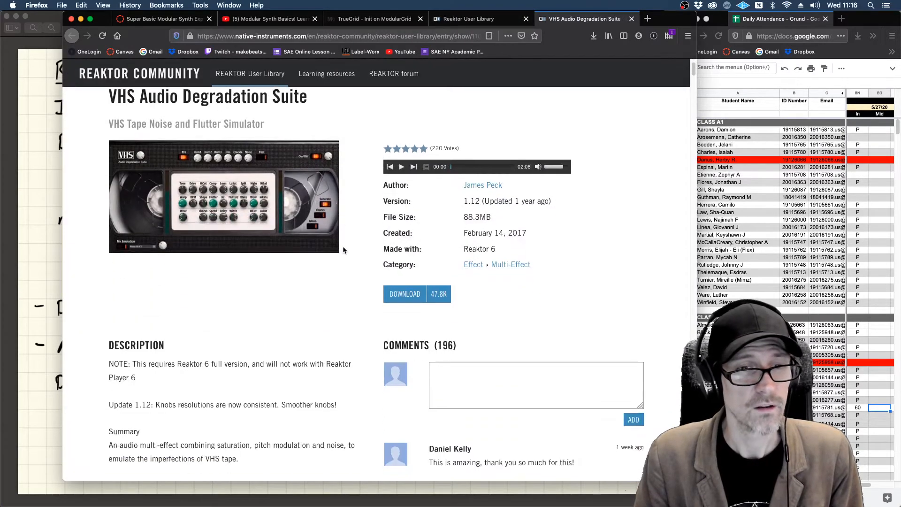
click(252, 207)
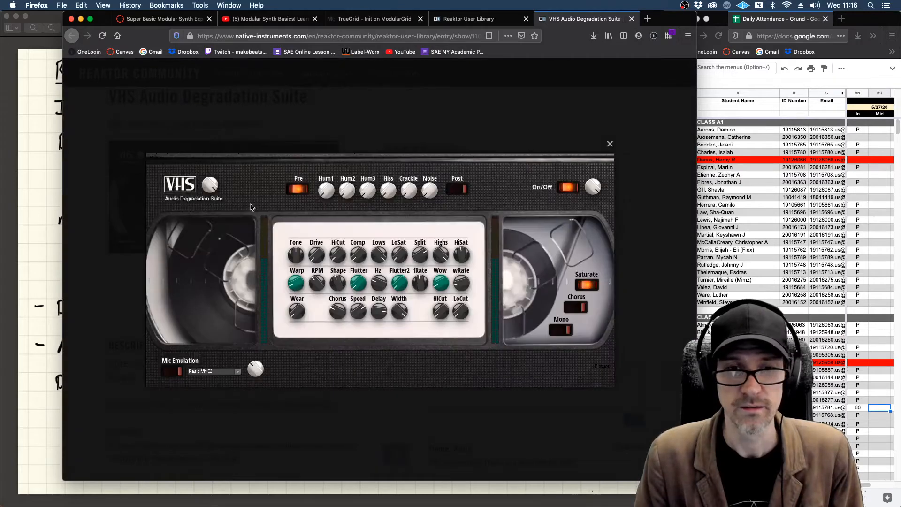
click(610, 144)
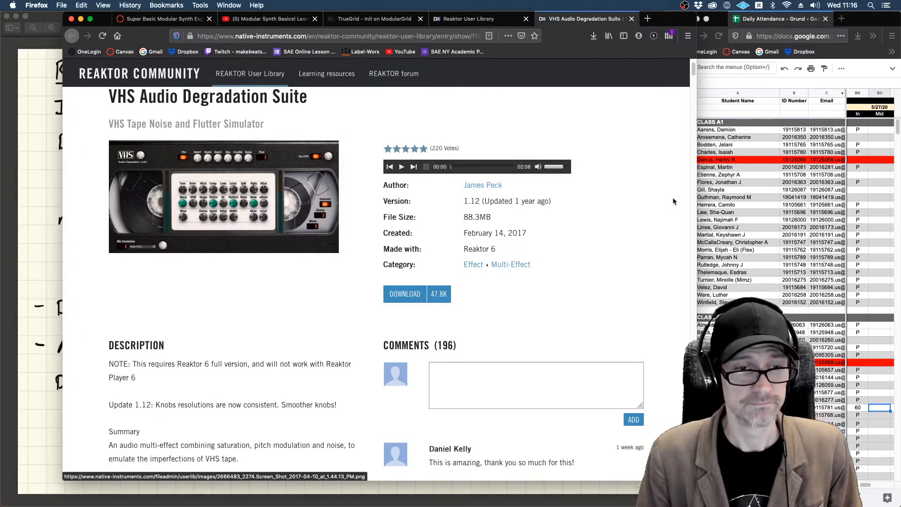
Step: Download the VHS Audio Degradation Suite ensemble, saving VHS_1.12.ens to disk, and close its entry page
scroll(673, 201, down, 1)
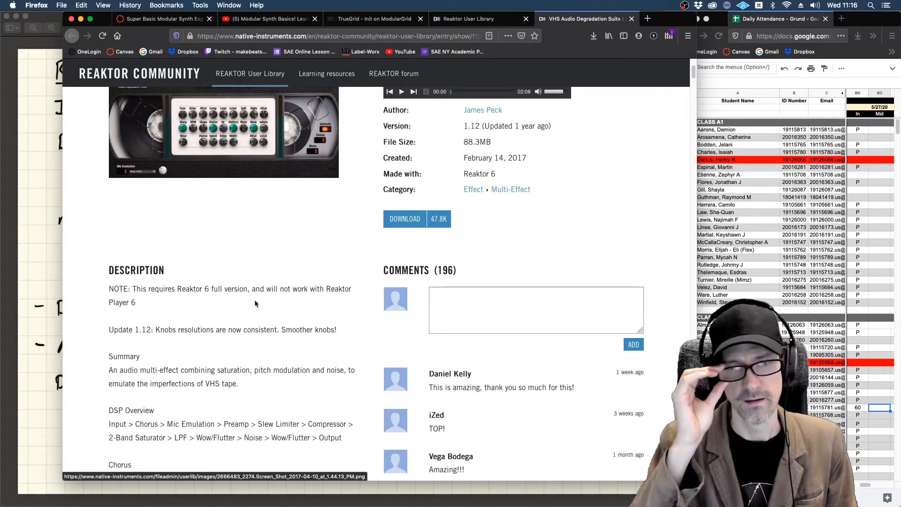
click(414, 220)
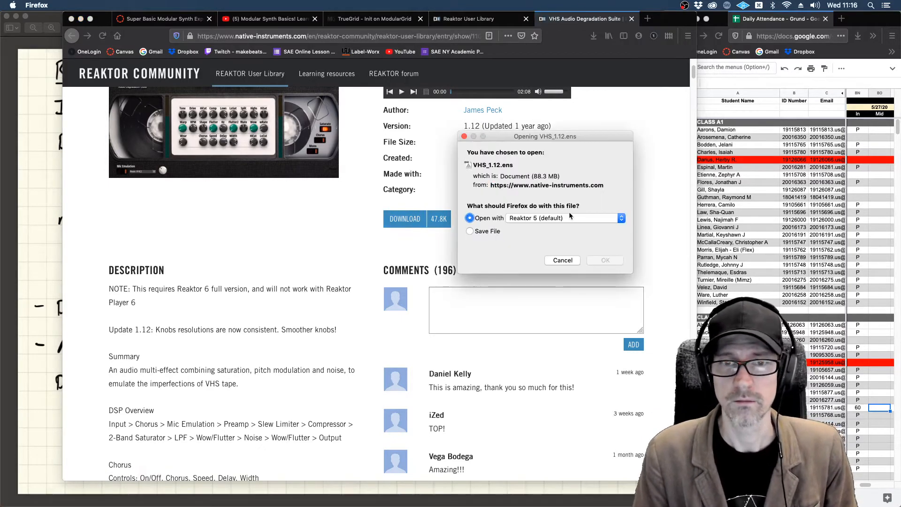
click(478, 232)
click(601, 260)
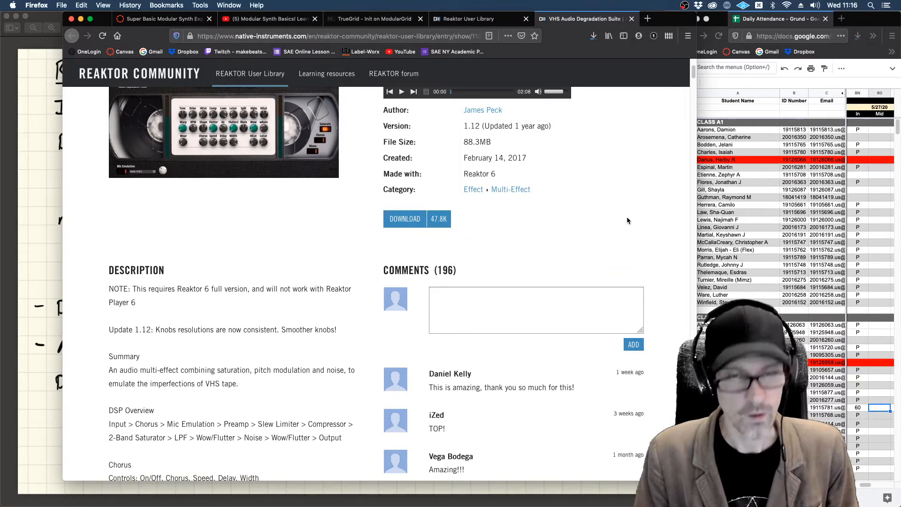
scroll(627, 217, up, 1)
scroll(627, 215, up, 3)
key(super+w)
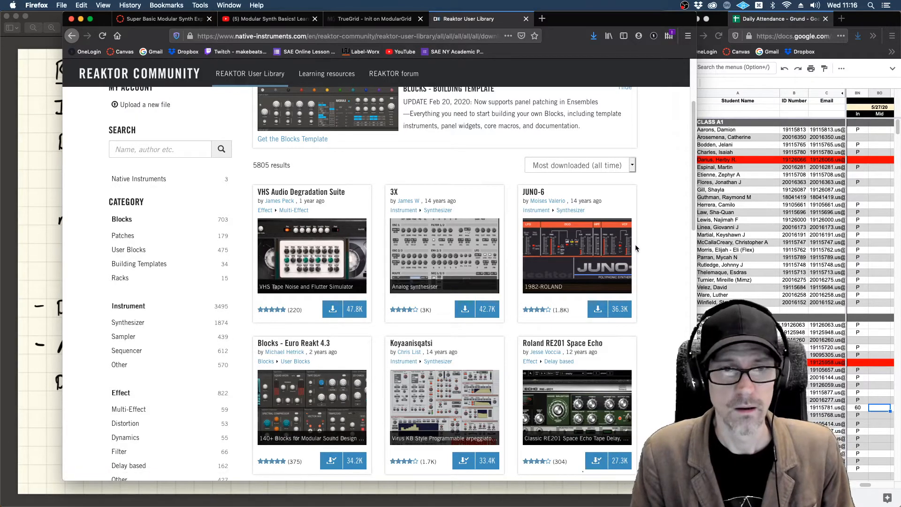
Step: Look over further entries in the most-downloaded list of the REAKTOR User Library
scroll(636, 247, down, 5)
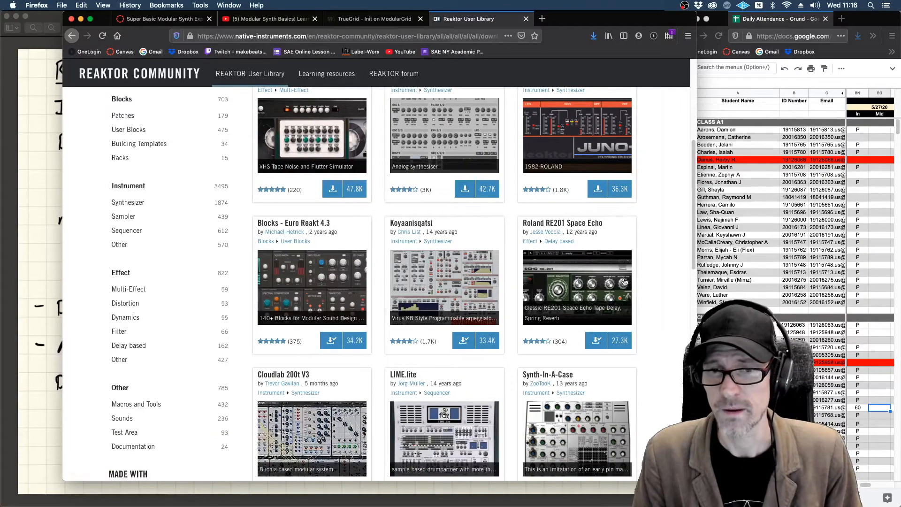
scroll(646, 281, down, 5)
scroll(647, 281, up, 15)
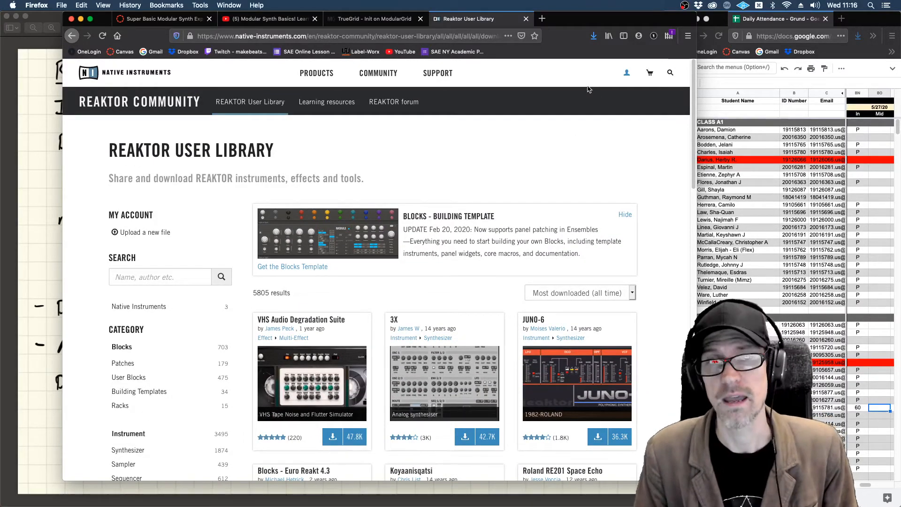
Step: Minimize the browser window, switch to Ableton Live and move the Reaktor 6 plug-in window towards the screen's upper-left corner
click(81, 19)
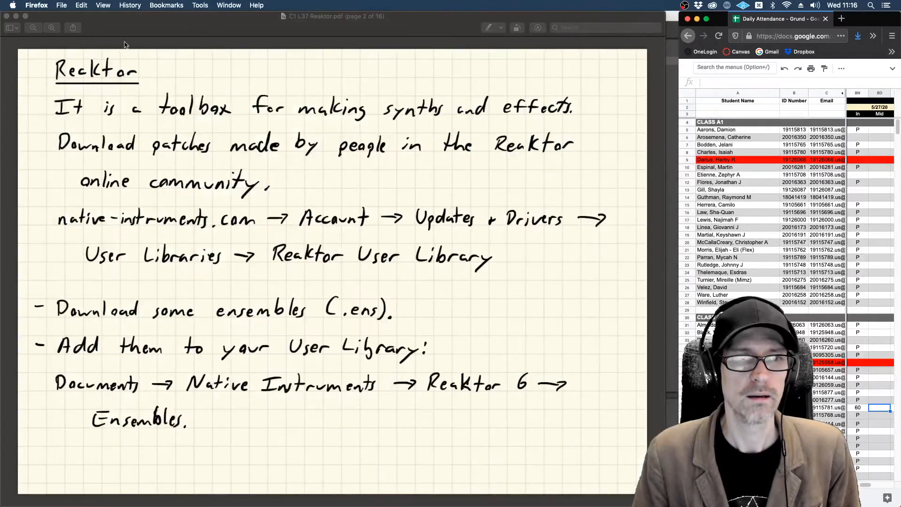
key(super+Tab)
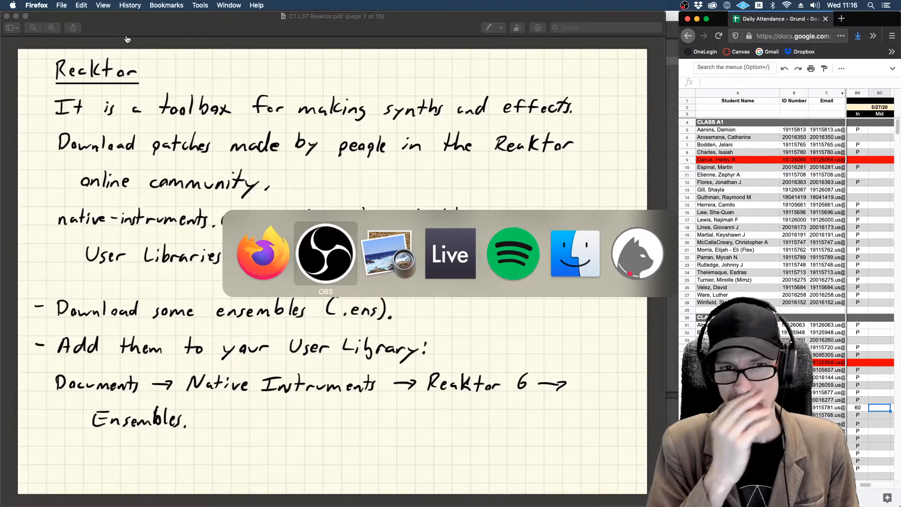
key(super+Tab)
key(super+Tab)
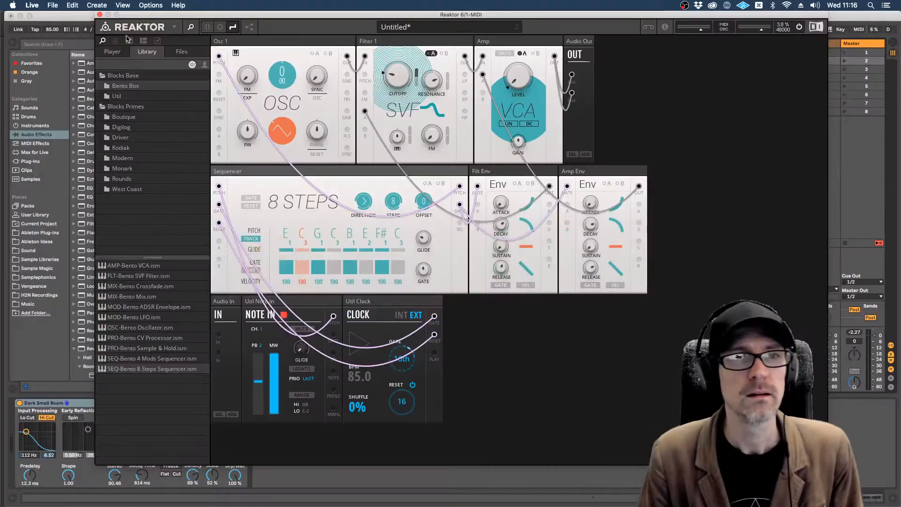
drag(276, 15, 202, 6)
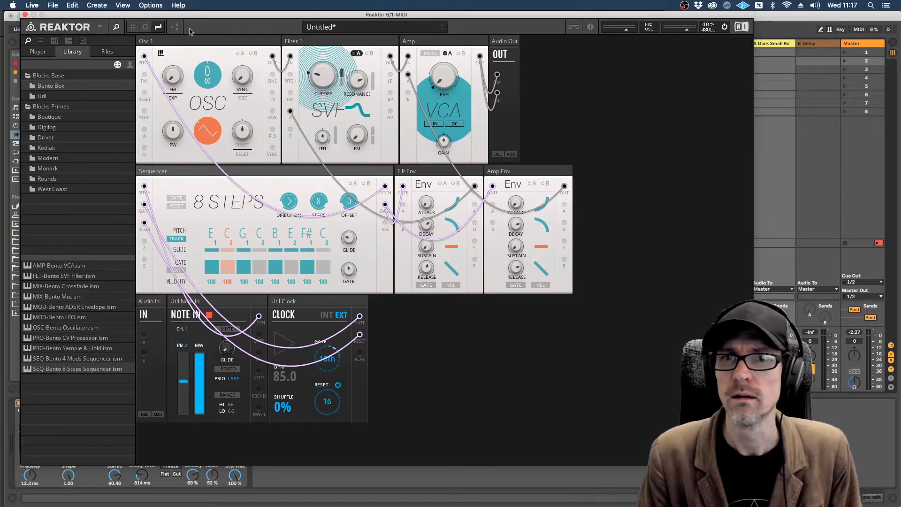
Step: Create a new ensemble in Reaktor 6, replacing the patched rack, and turn on Edit mode
click(117, 28)
click(117, 29)
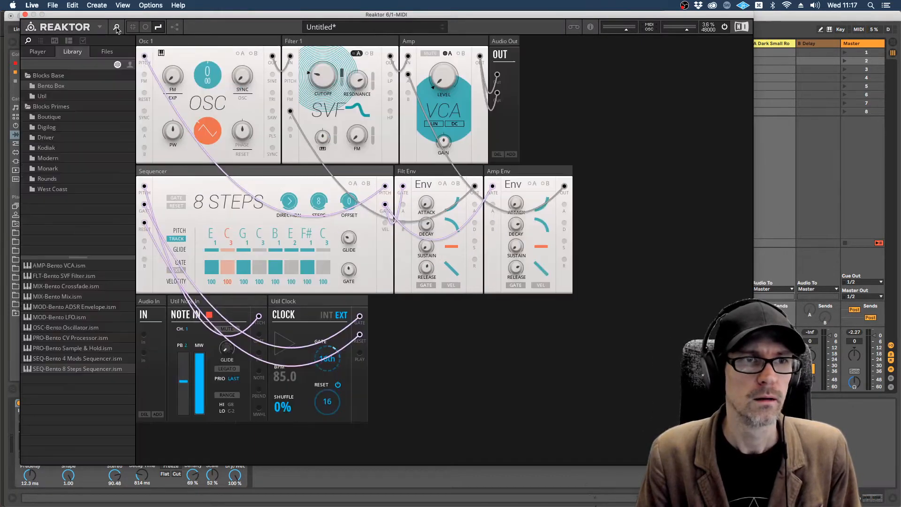
click(100, 27)
mouse_move(106, 40)
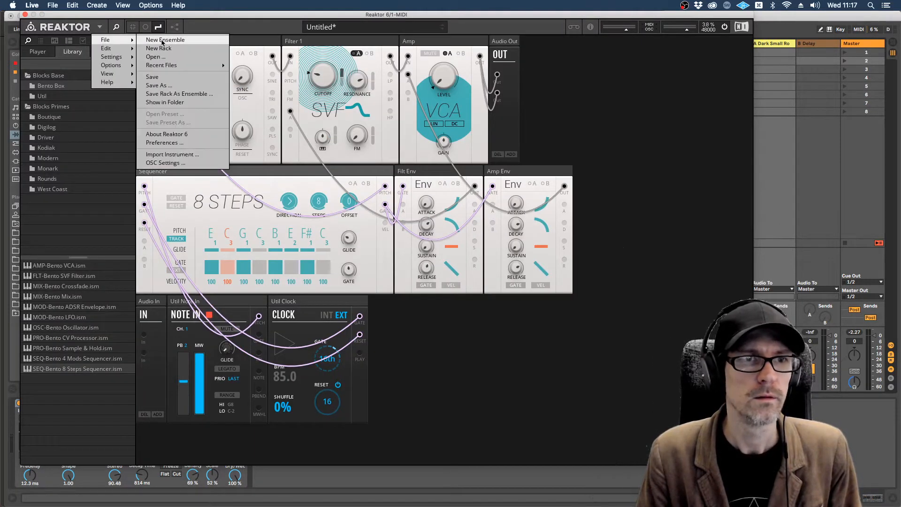
click(165, 40)
click(471, 175)
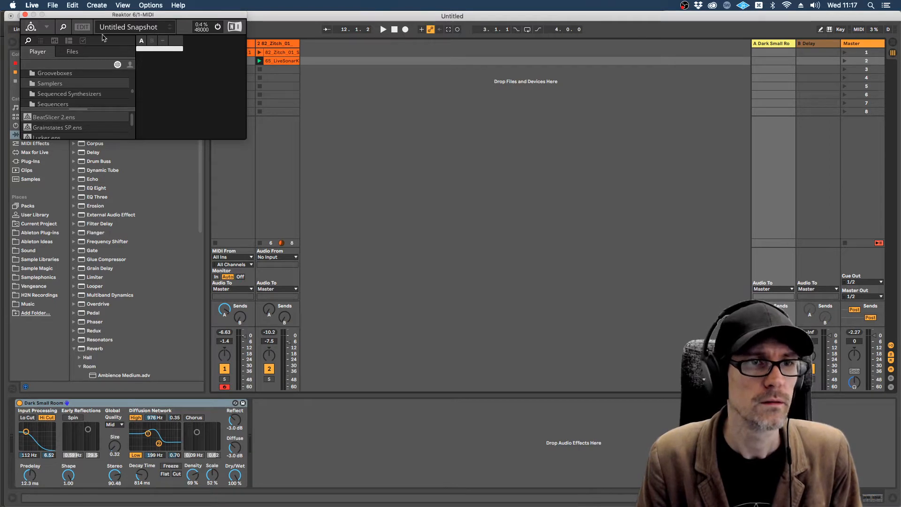
click(83, 27)
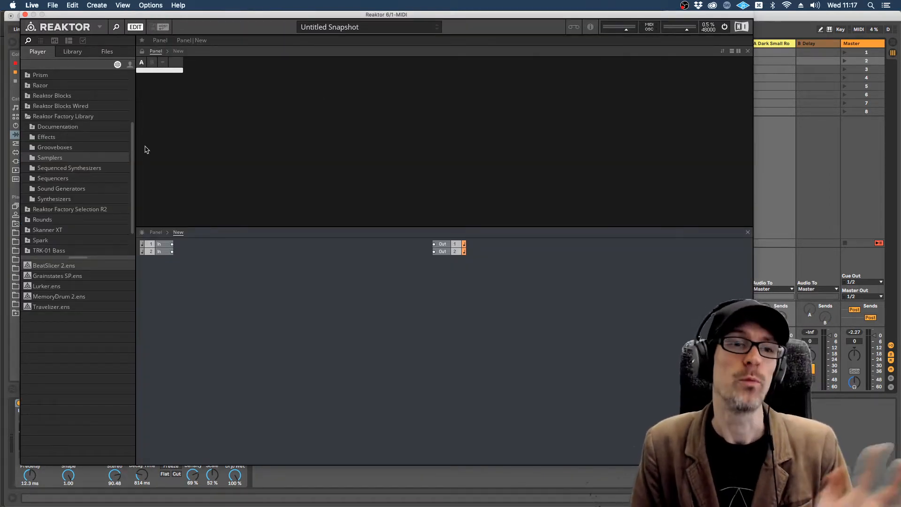
Step: Open the Synthesizers folder of the Reaktor Factory Library and look over its ensembles
click(30, 117)
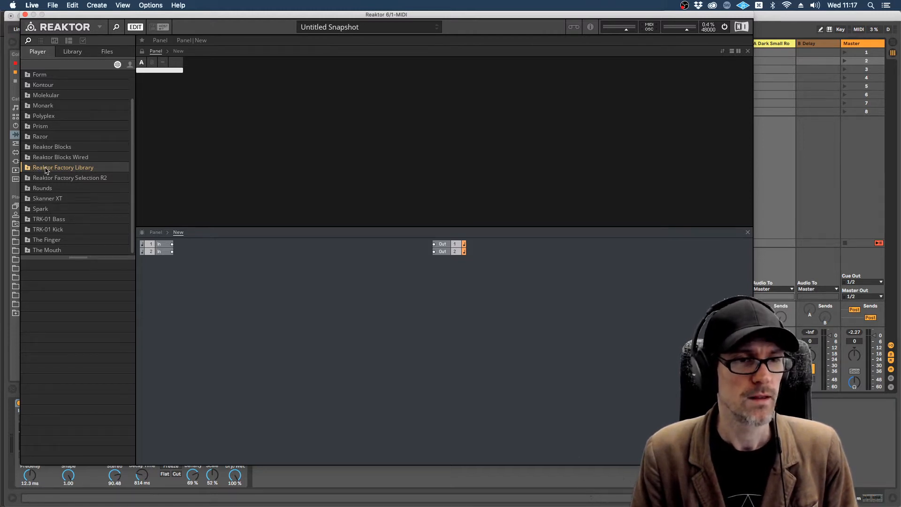
click(26, 169)
scroll(74, 164, down, 4)
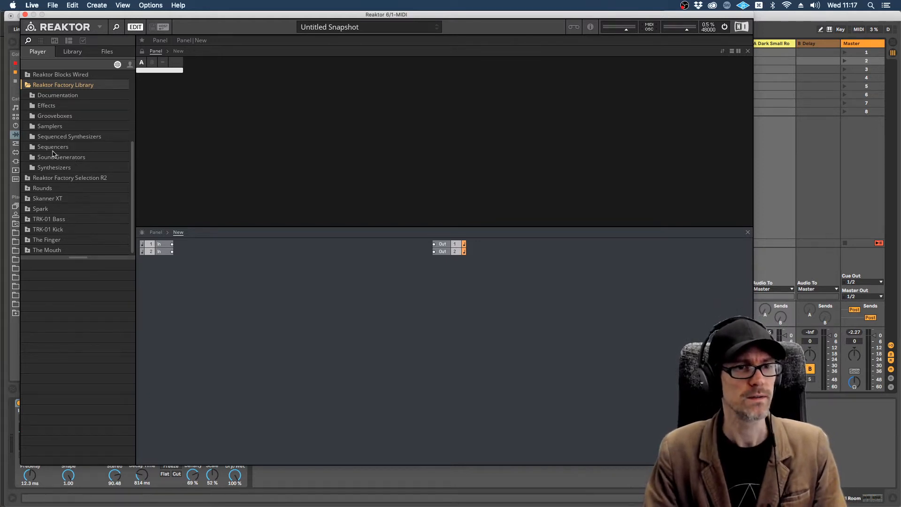
click(47, 168)
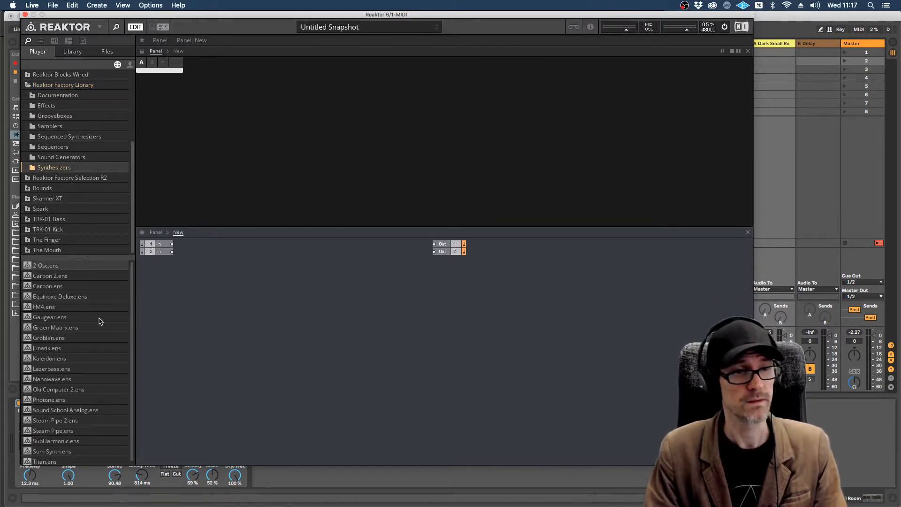
scroll(98, 309, down, 1)
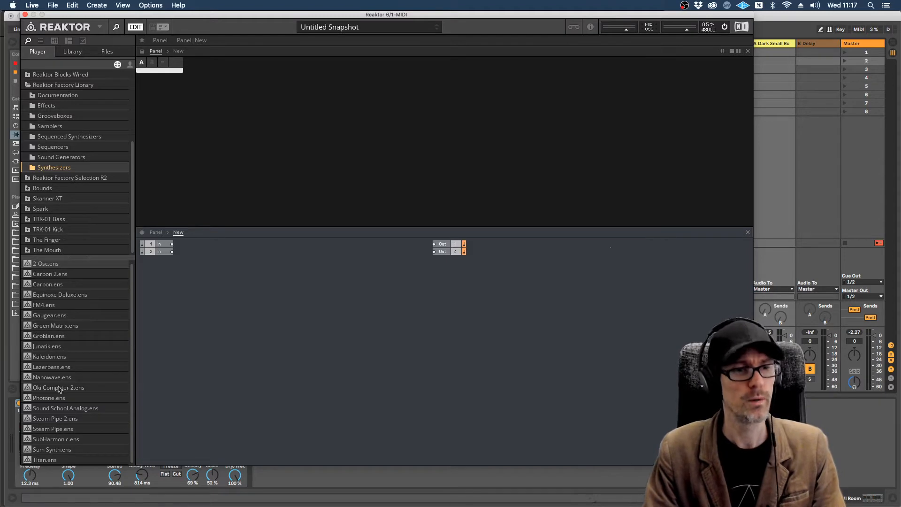
Step: Switch back to Firefox and restore the minimized REAKTOR User Library window
key(super+Tab)
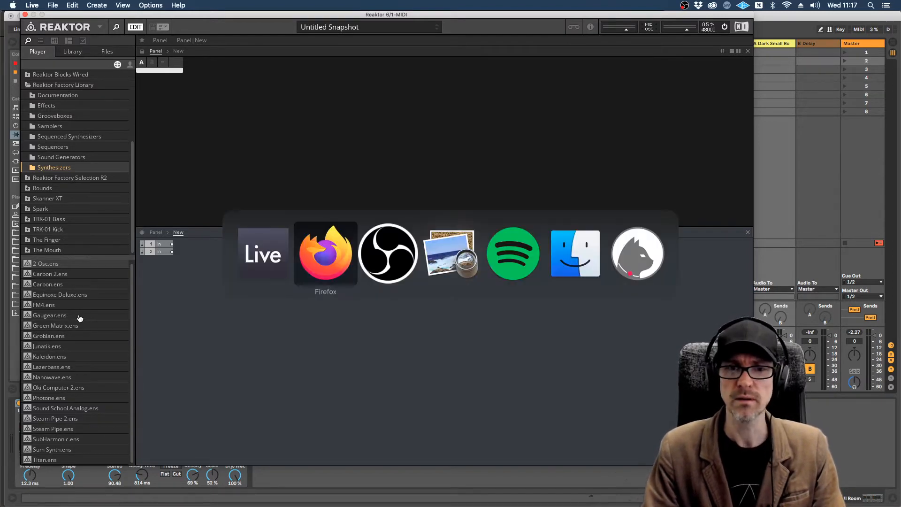
key(super+Tab)
key(super+Tab)
click(324, 257)
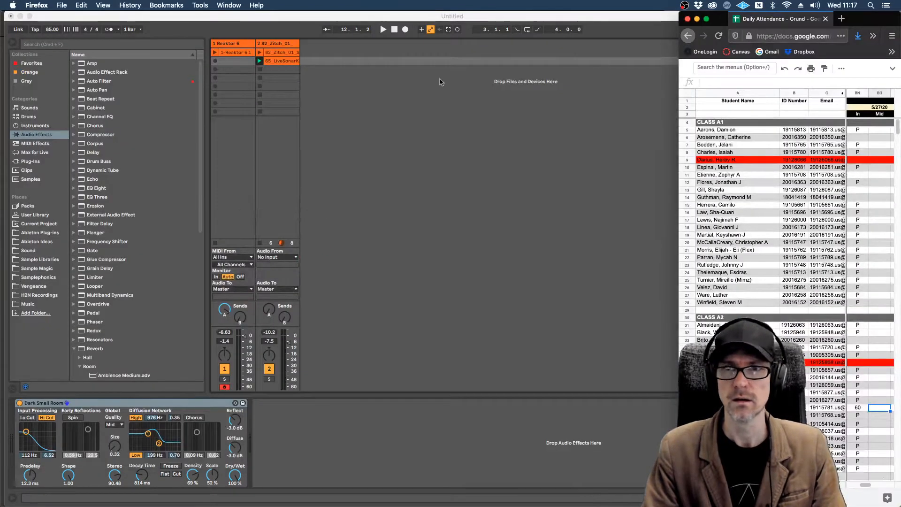
mouse_move(1, 130)
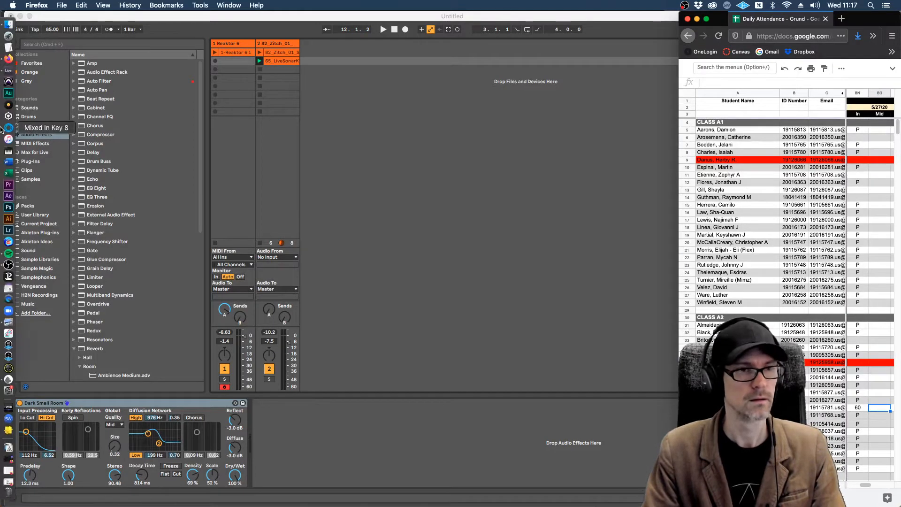
click(7, 482)
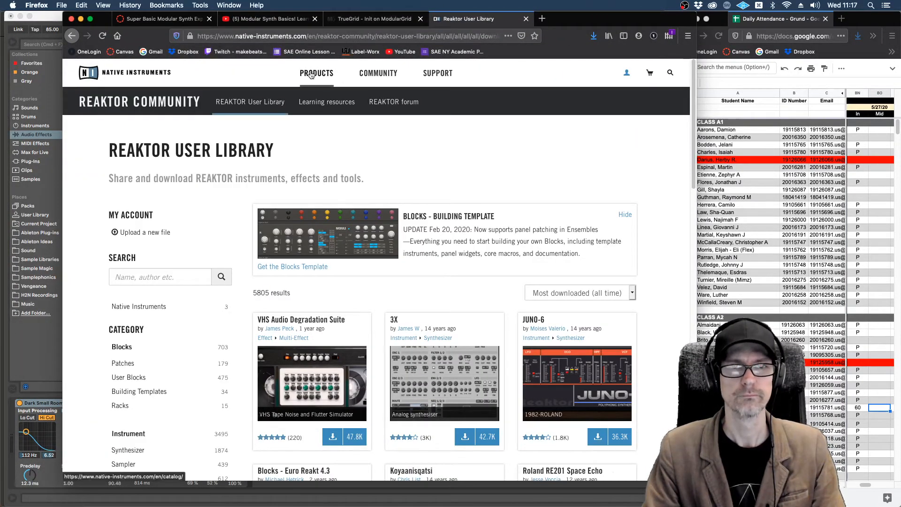
Step: Search the web for "reaktor player" in a new tab and open Native Instruments' Reaktor 6 Player page
key(super+t)
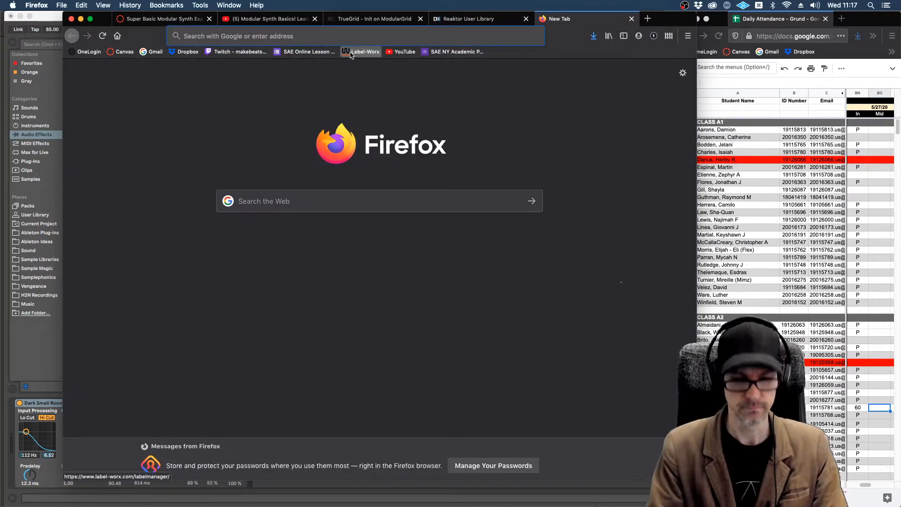
text(reaktor )
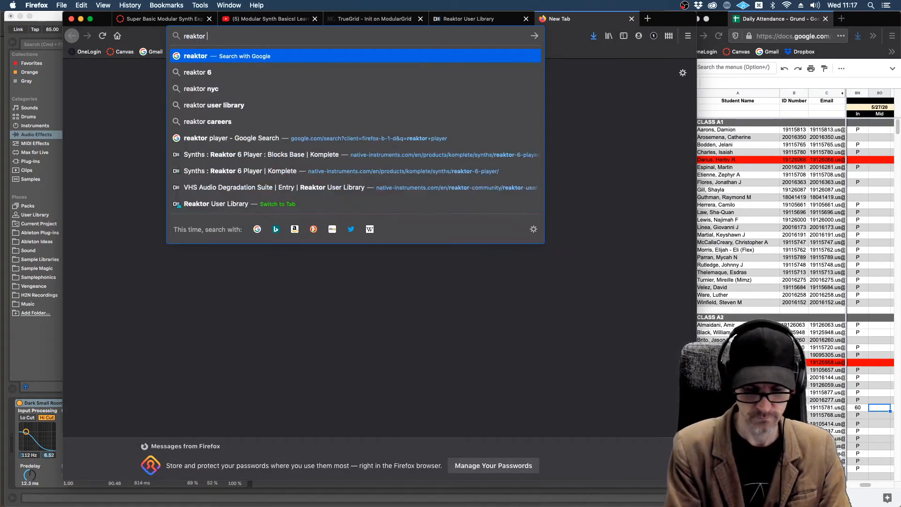
text(player)
key(Return)
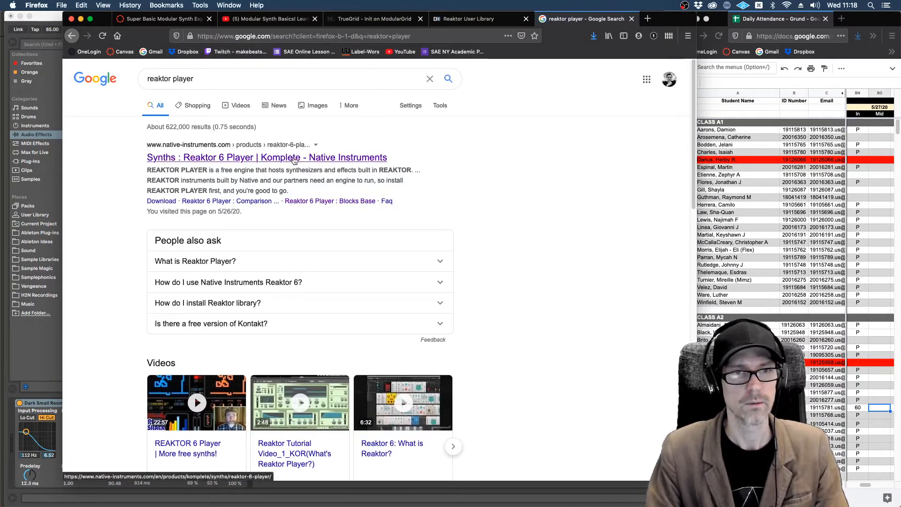
click(294, 161)
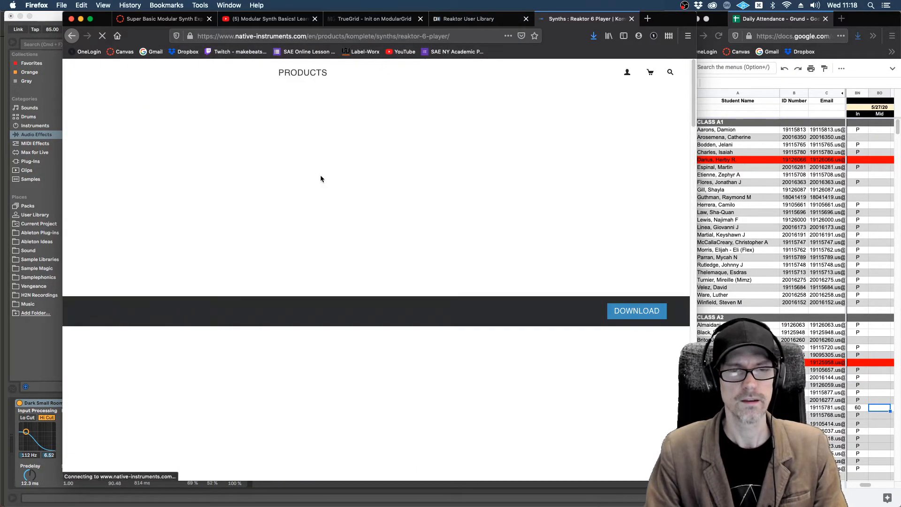
Step: Examine the Reaktor 6 Player page for its features, Blocks support and included instruments
scroll(471, 216, down, 5)
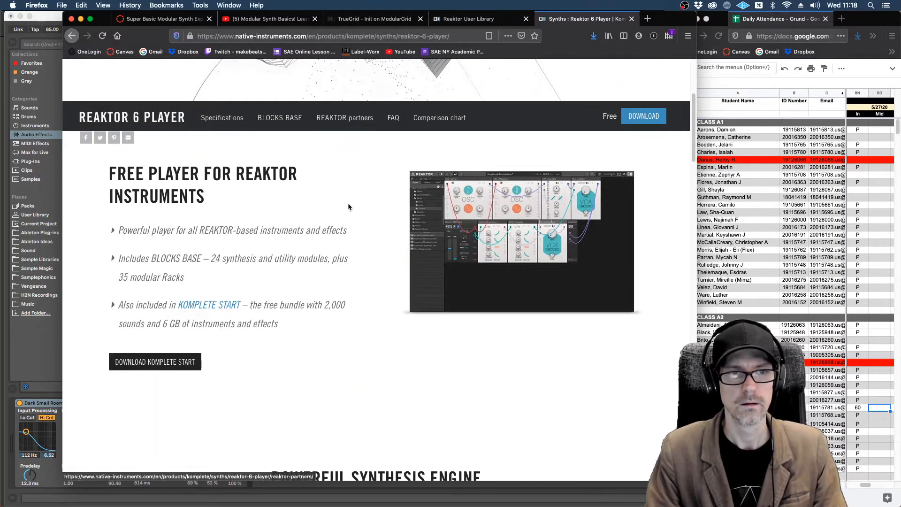
scroll(348, 203, down, 12)
scroll(347, 207, down, 15)
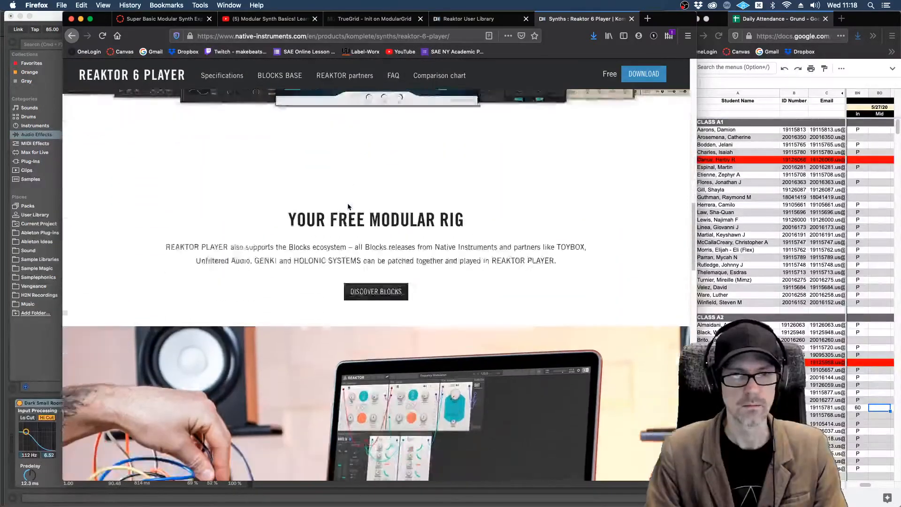
scroll(347, 206, down, 6)
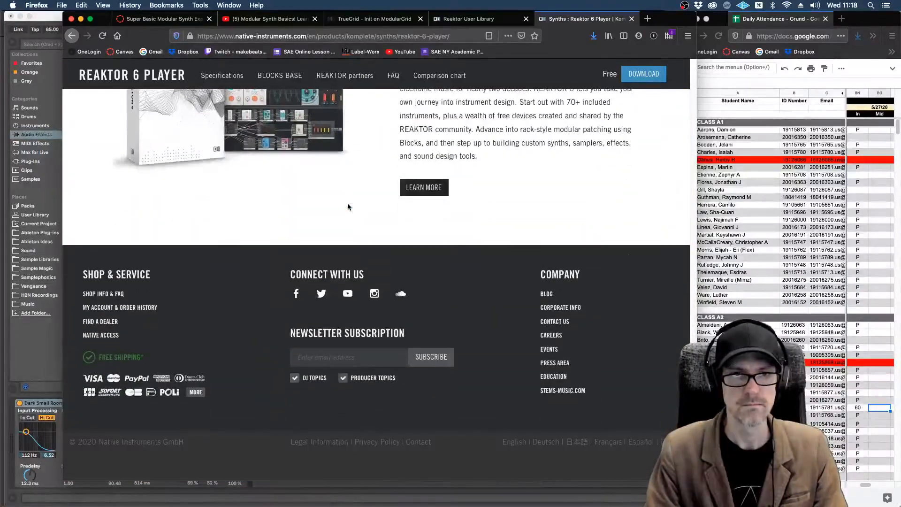
scroll(348, 206, up, 4)
scroll(465, 257, up, 12)
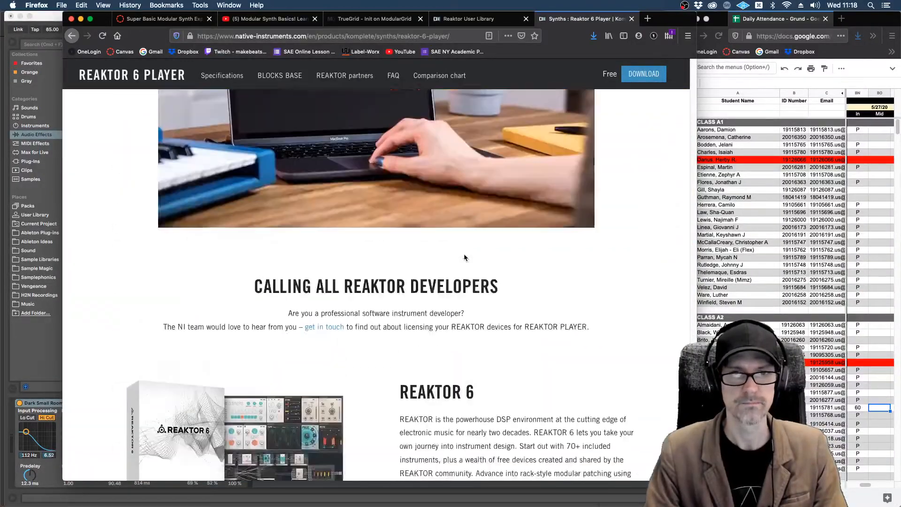
scroll(465, 257, up, 15)
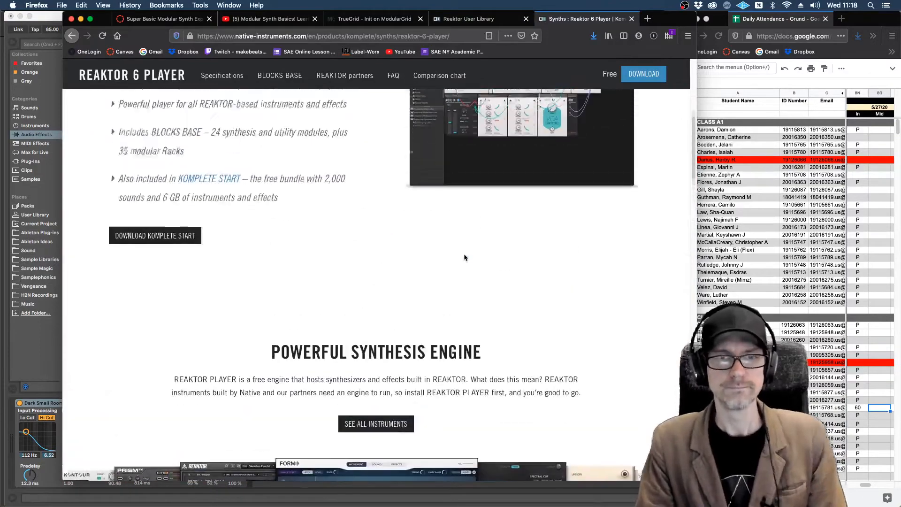
Step: Open the Komplete Start bundle page from the Reaktor 6 Player page and look over its contents
scroll(465, 257, down, 3)
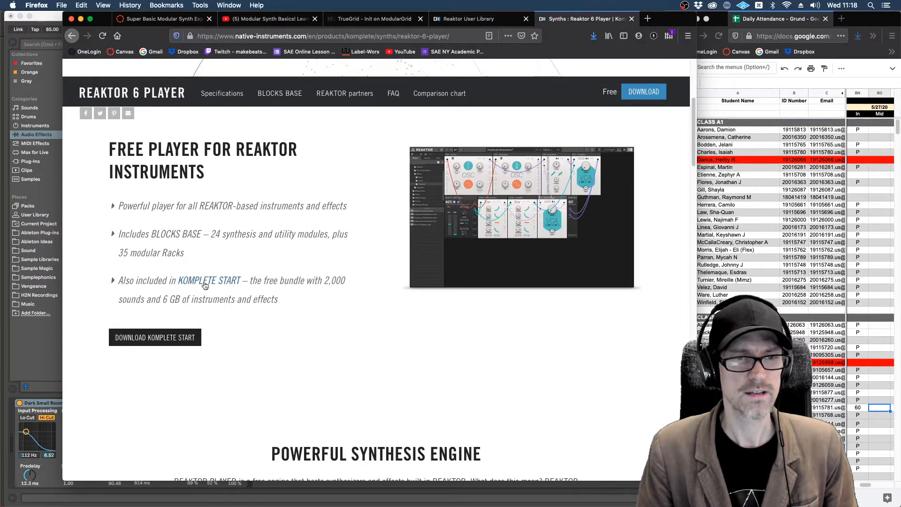
click(207, 281)
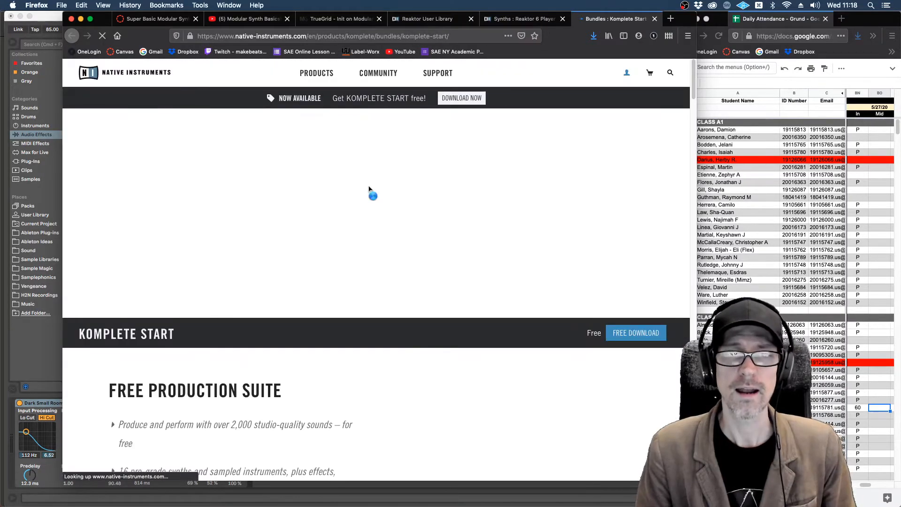
scroll(414, 264, down, 2)
scroll(414, 265, down, 8)
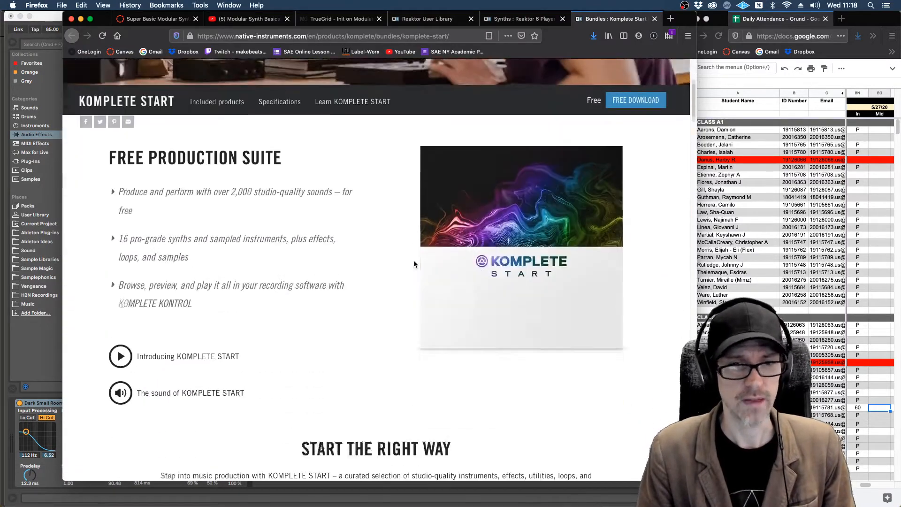
scroll(414, 264, up, 3)
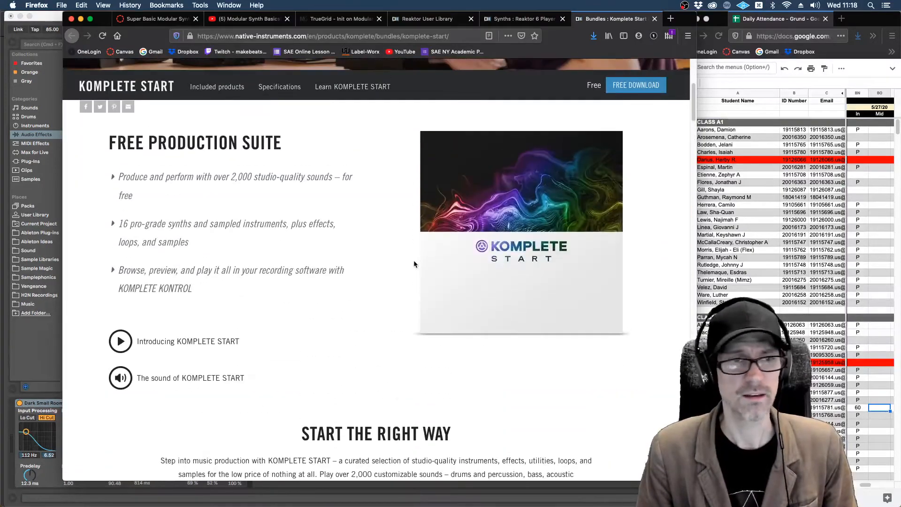
scroll(414, 264, down, 8)
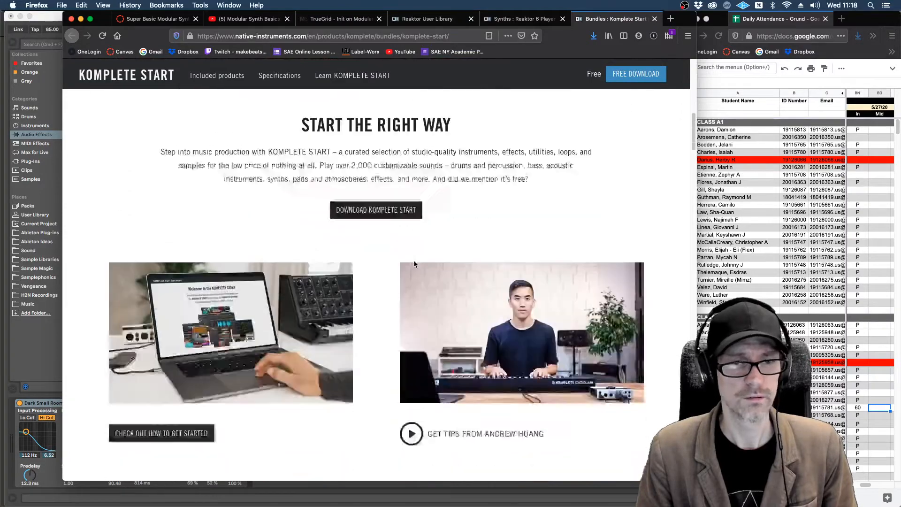
scroll(414, 264, down, 10)
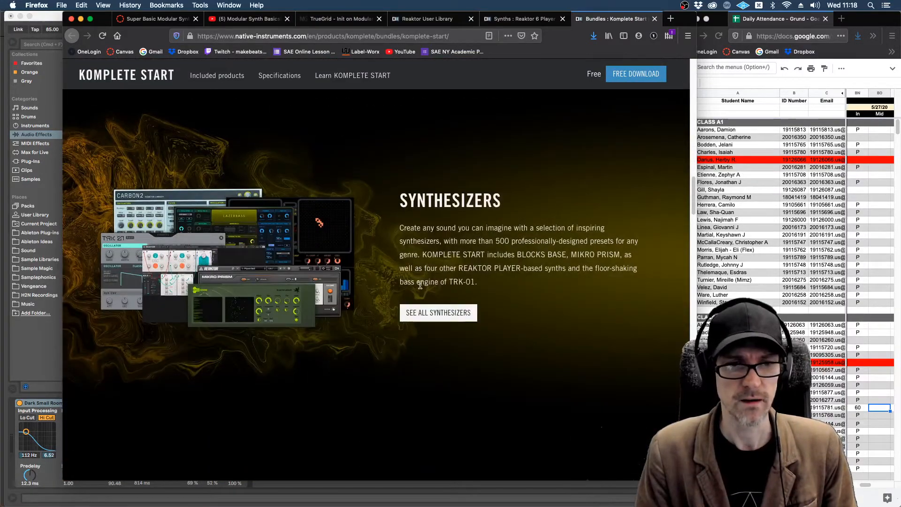
Step: Open the list of all synthesizers included in Komplete Start and look over the instruments
click(425, 317)
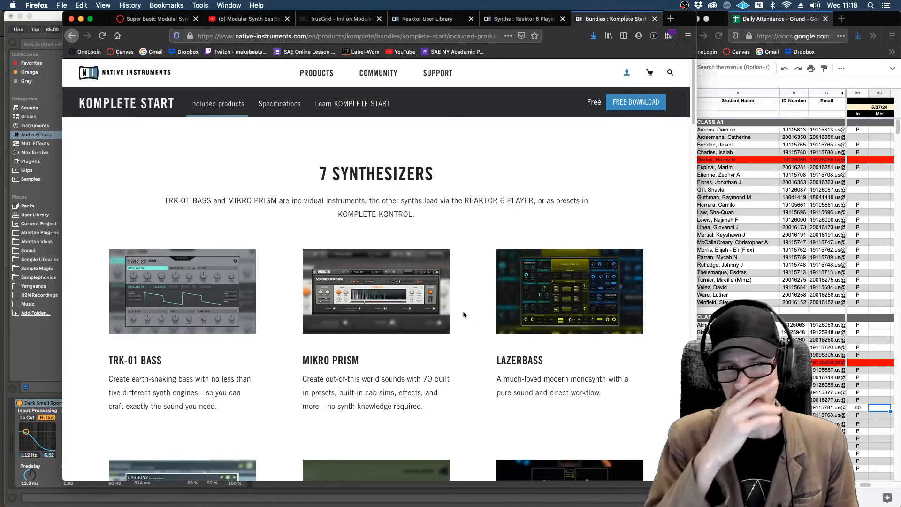
scroll(464, 314, down, 5)
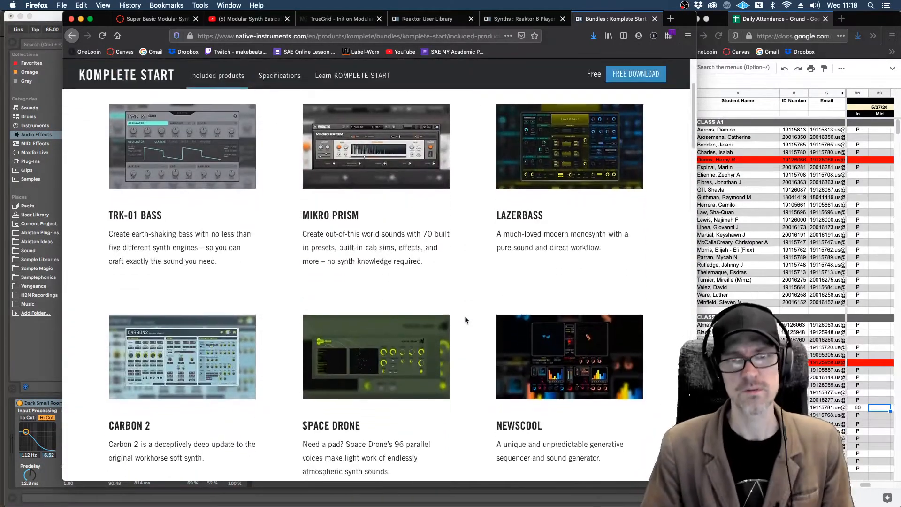
scroll(465, 320, down, 7)
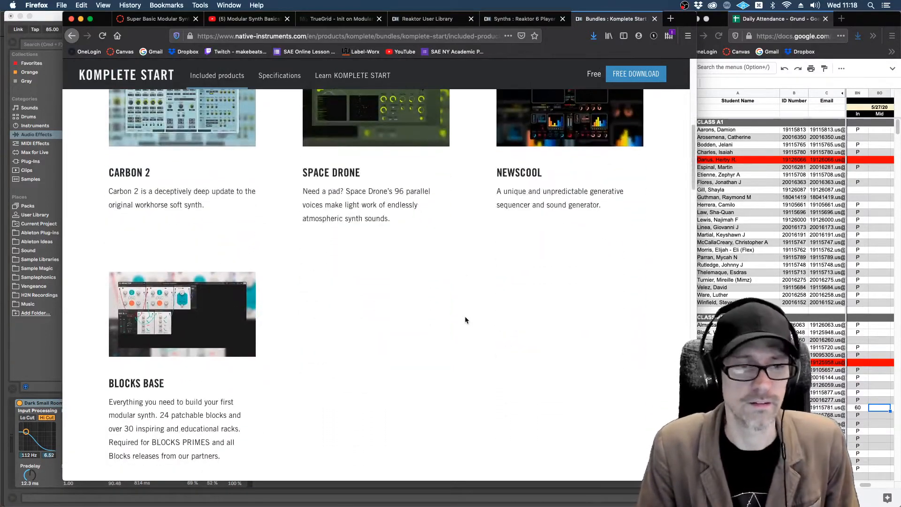
scroll(465, 320, up, 7)
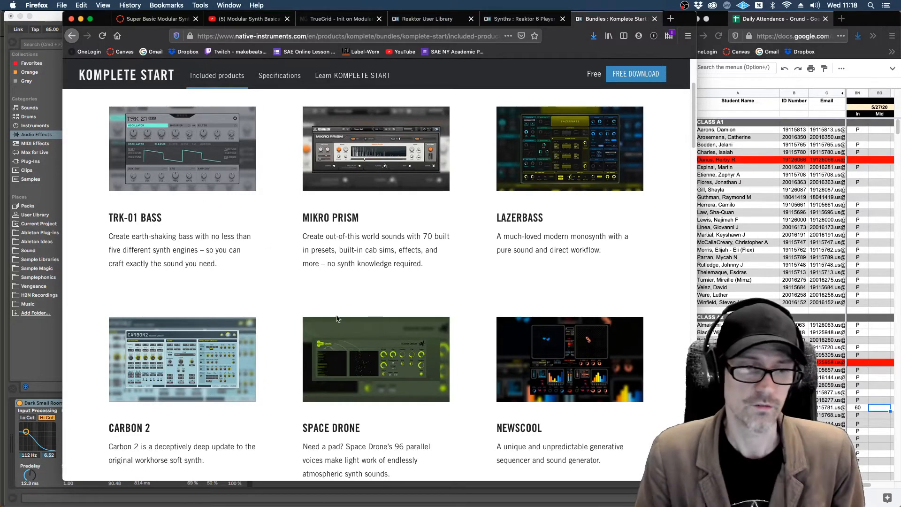
Step: Switch to Ableton Live, load the Carbon 2 ensemble in Reaktor and lower the Reaktor track's volume to -12.0 dB
key(super+Tab)
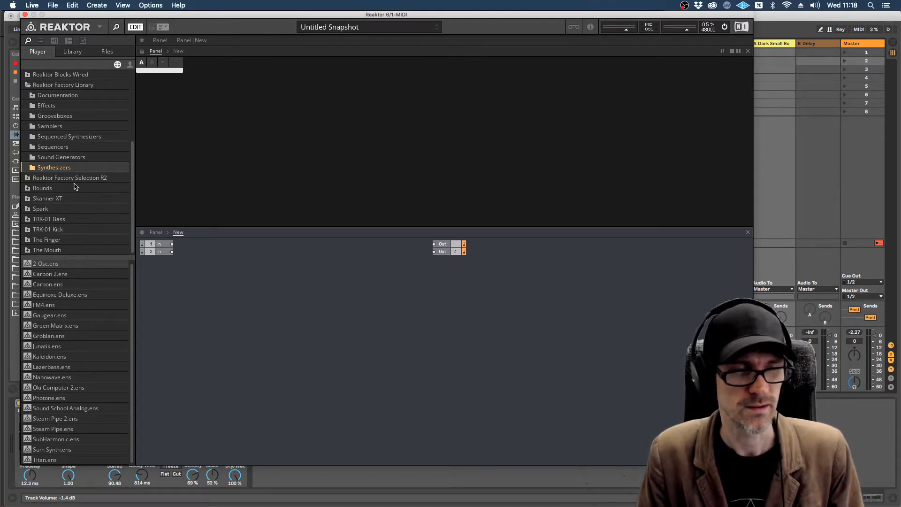
click(26, 275)
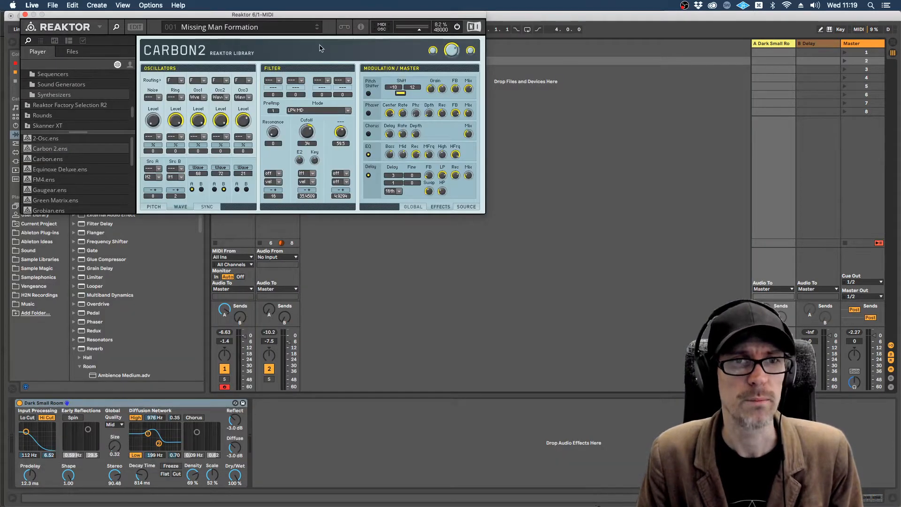
drag(323, 17, 609, 82)
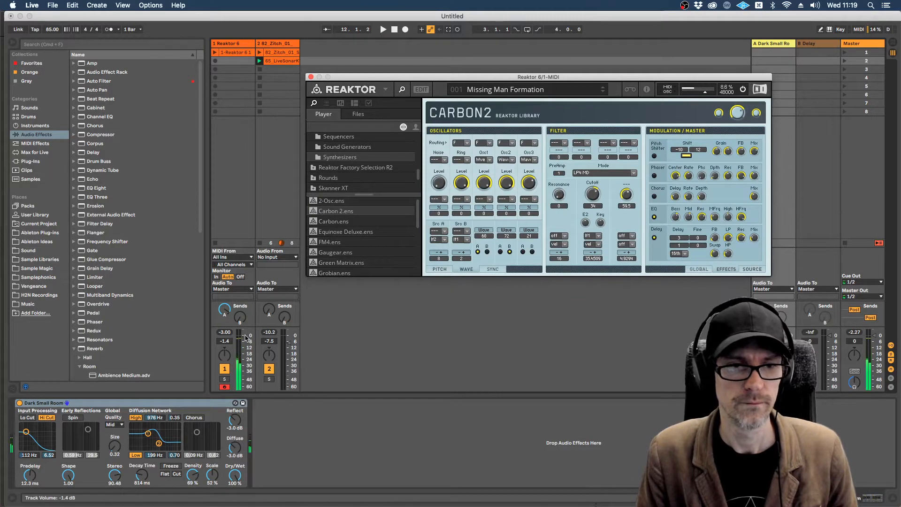
drag(245, 337, 246, 349)
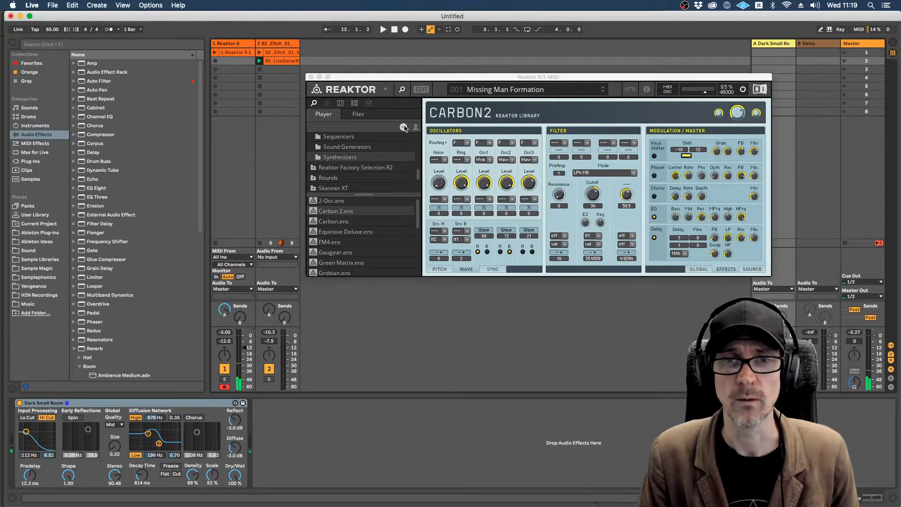
Step: Switch to Preview and read the Reaktor PDF notes on loading downloaded ensembles and opening factory ensembles
key(super+Tab)
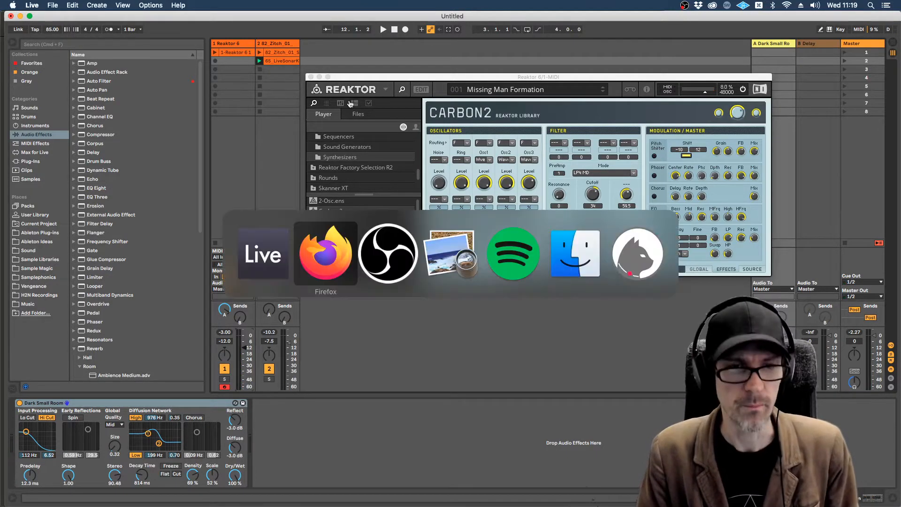
key(super+Tab)
key(super+Tab)
key(super+Tab)
key(super+Tab)
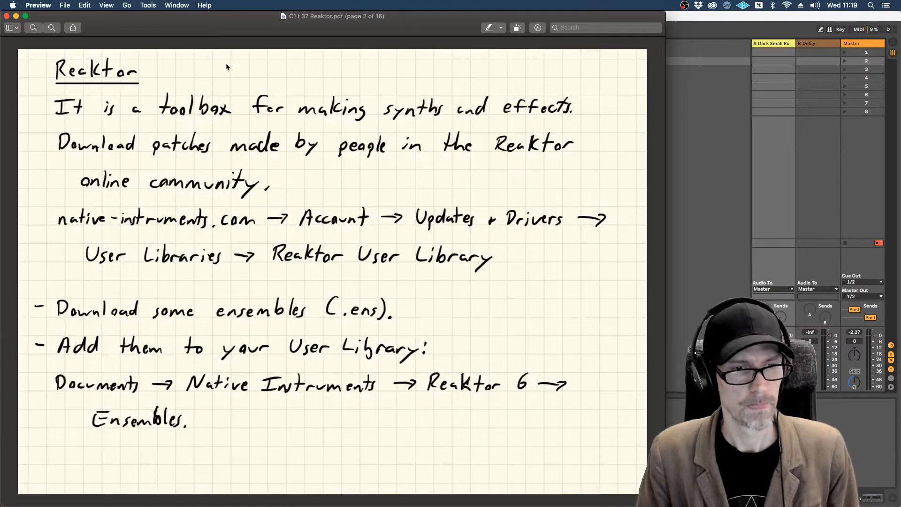
key(Down)
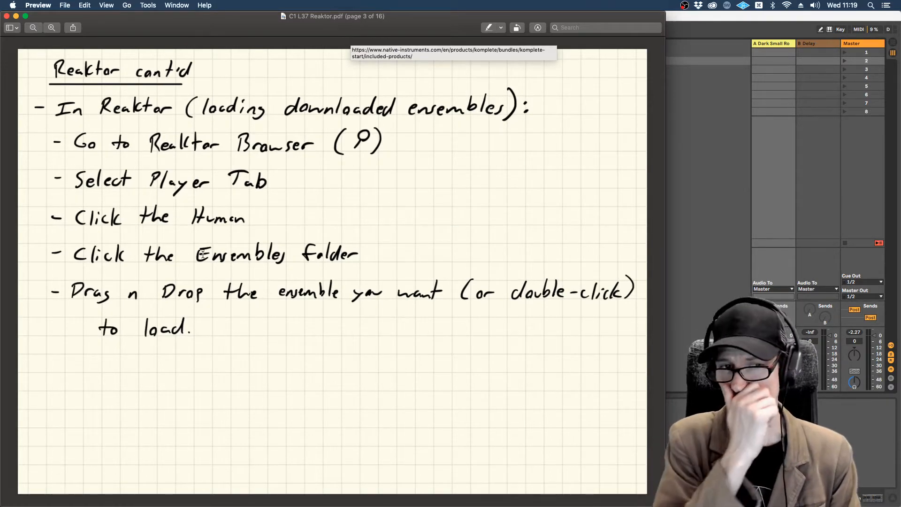
key(Down)
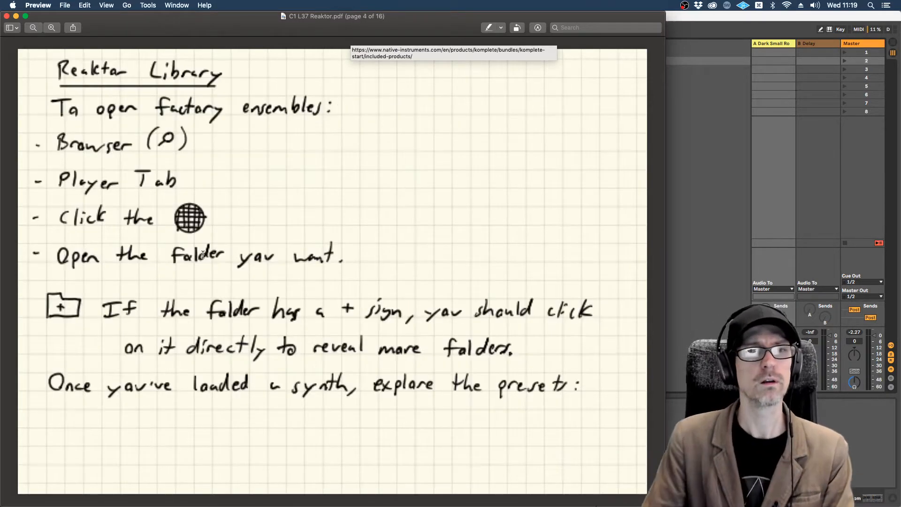
key(Up)
Step: Switch back to Live and view Reaktor's user Ensembles folder, returning to the factory content
key(super+Tab)
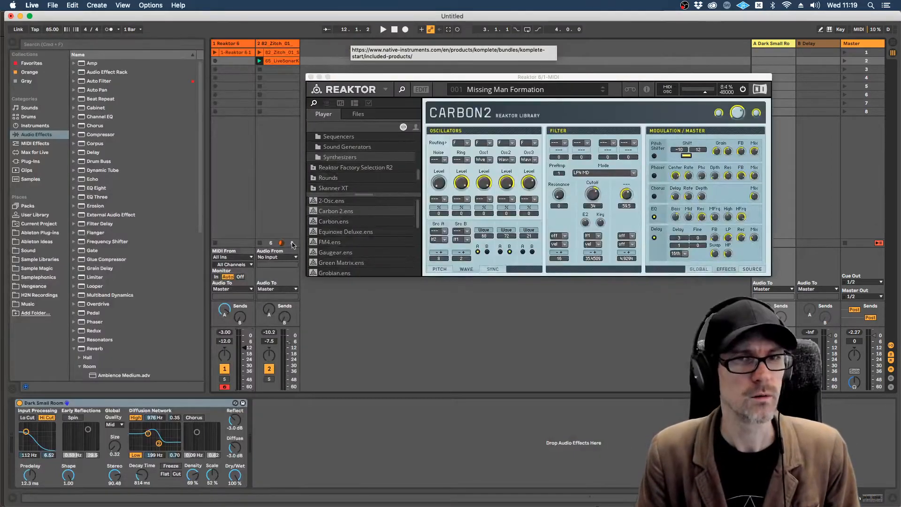
click(416, 130)
click(416, 128)
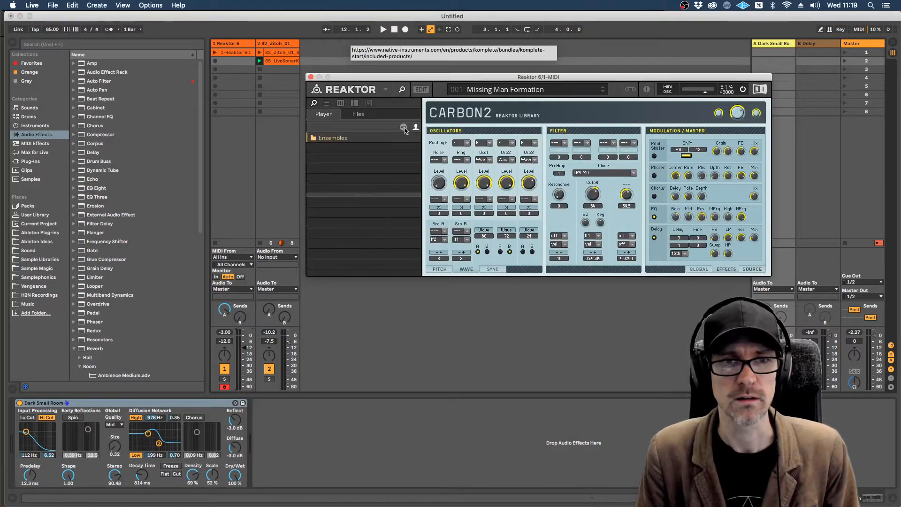
click(403, 128)
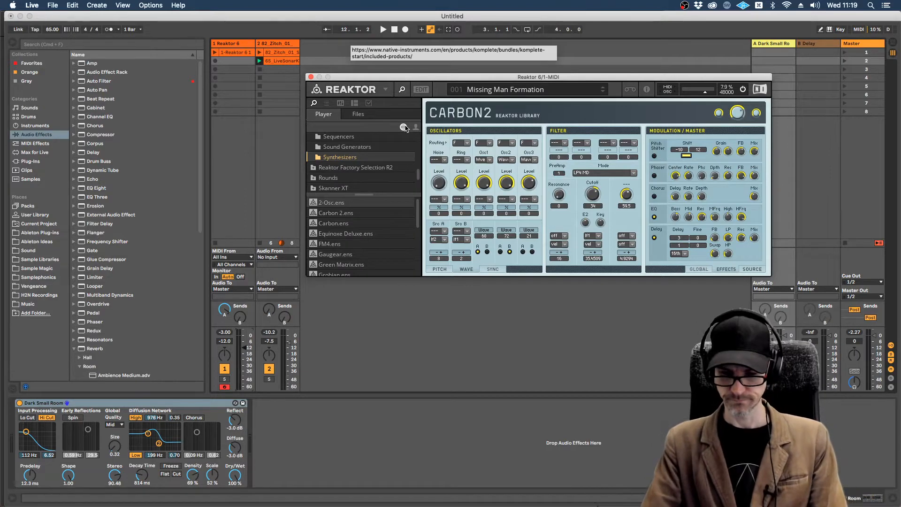
Step: Switch to Preview and advance the PDF notes to the page on loading ensemble snapshots
key(super+Tab)
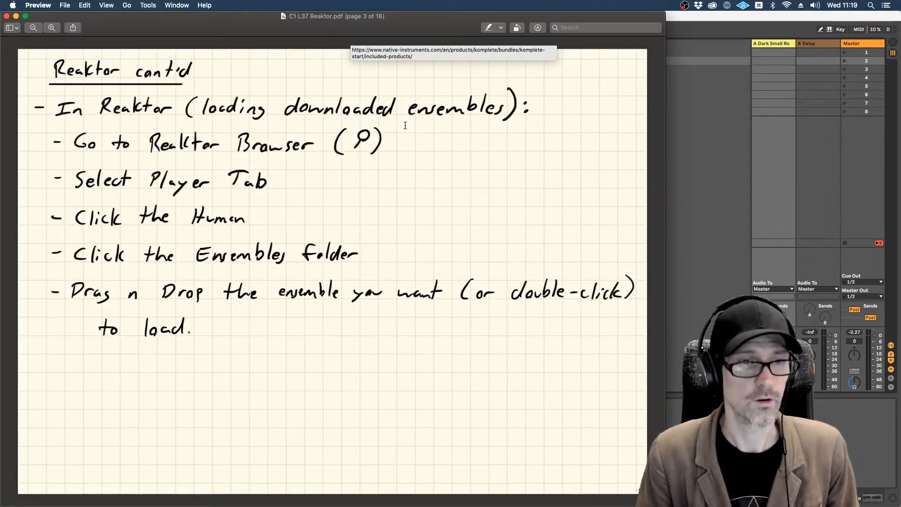
key(Down)
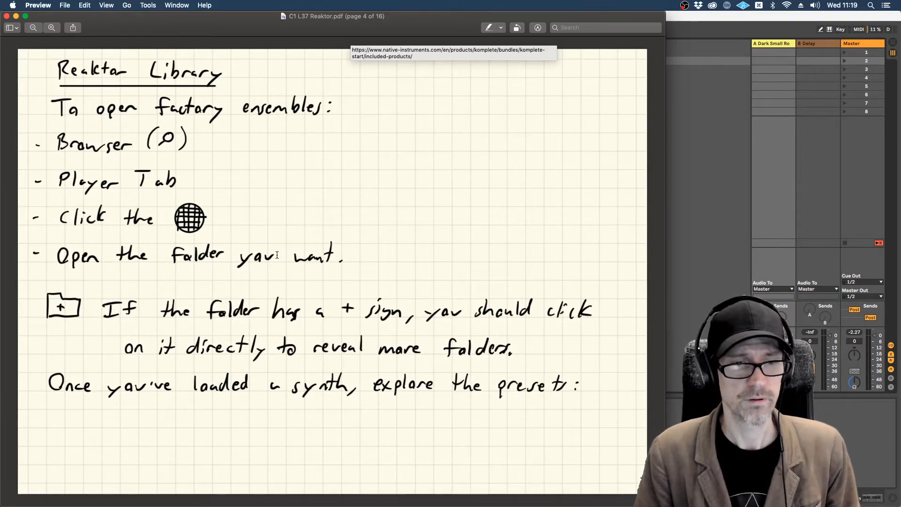
key(Right)
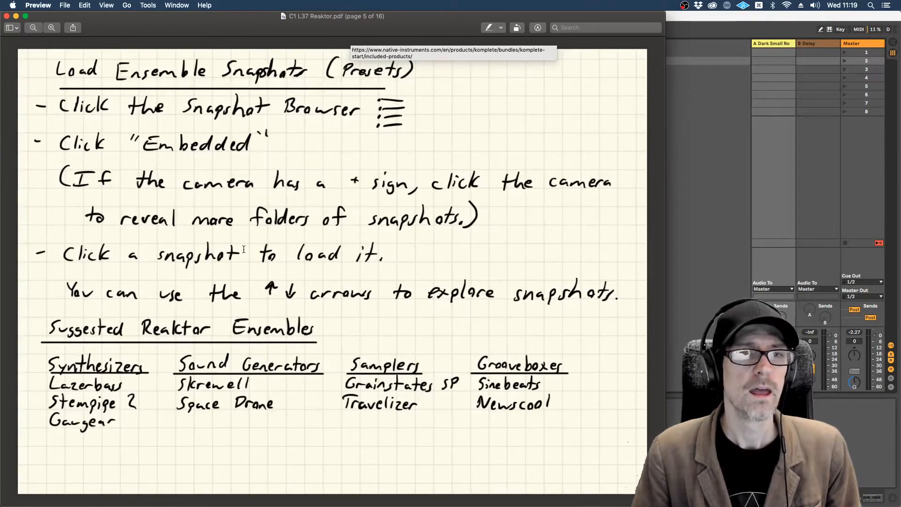
Step: Return to Live, move the Reaktor window to the upper-left corner and open Bank 1 of Carbon 2's embedded snapshots
key(super+Tab)
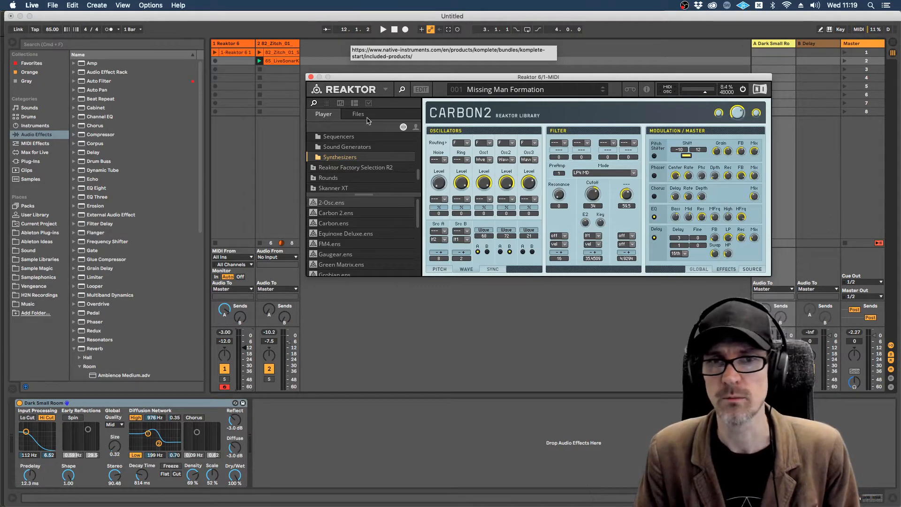
drag(395, 78, 95, 18)
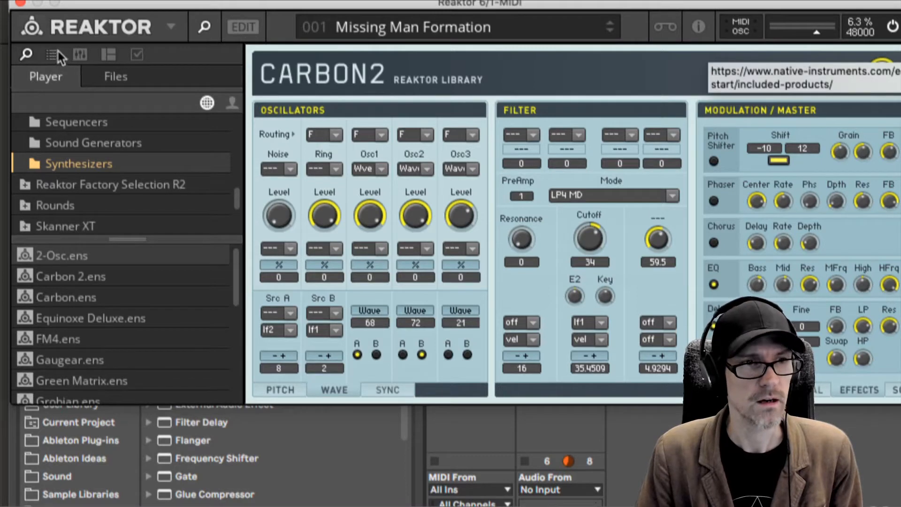
click(53, 55)
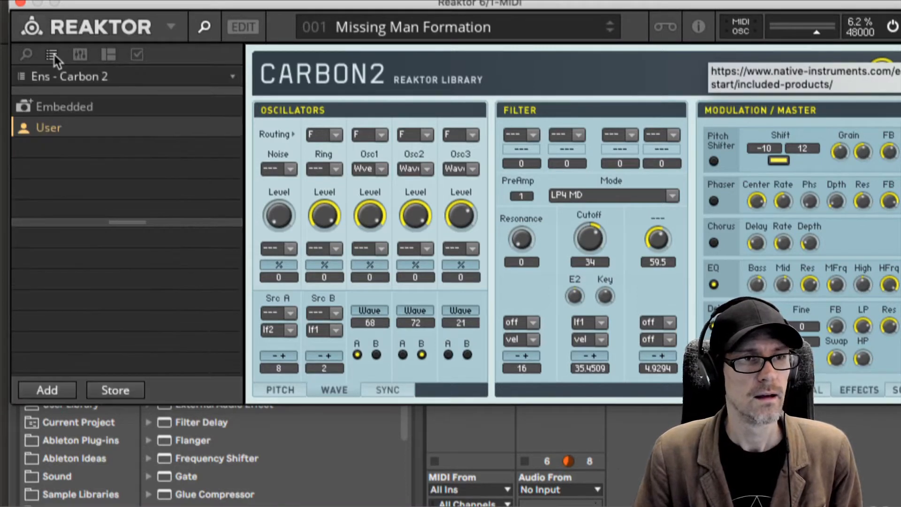
click(43, 107)
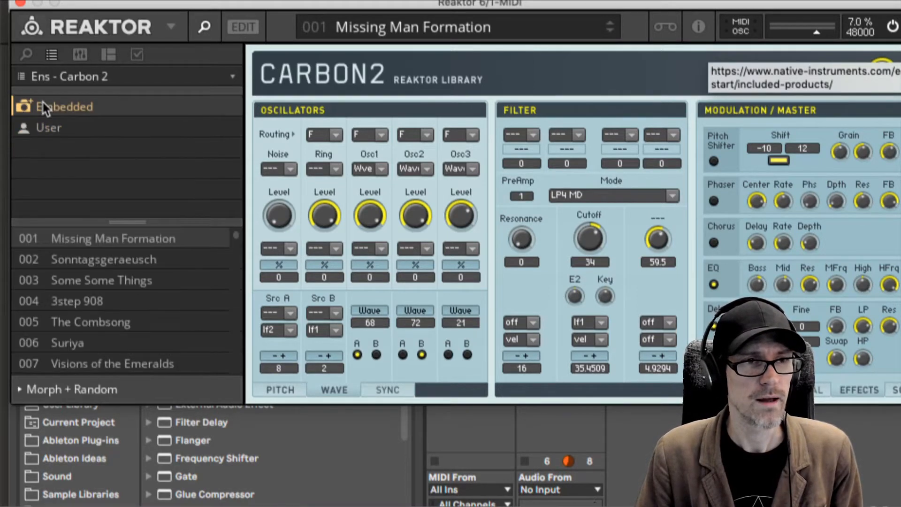
click(43, 77)
click(50, 94)
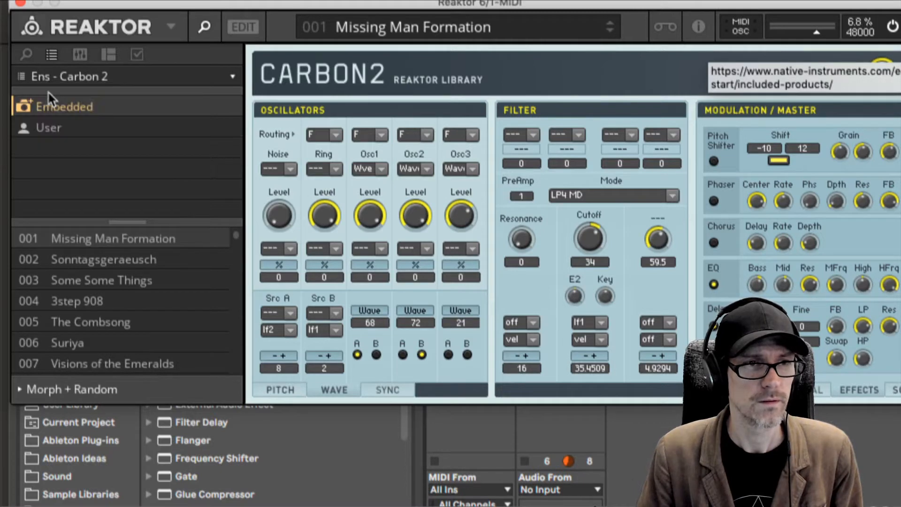
click(29, 109)
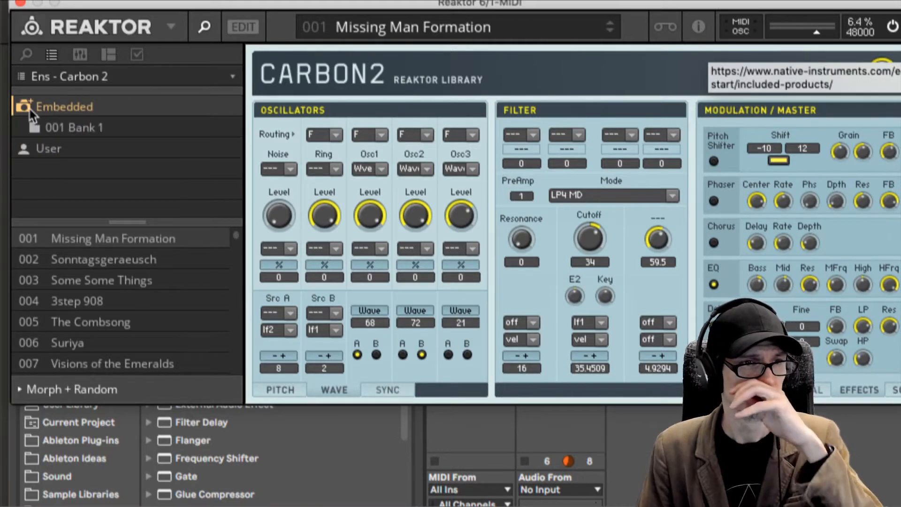
click(44, 123)
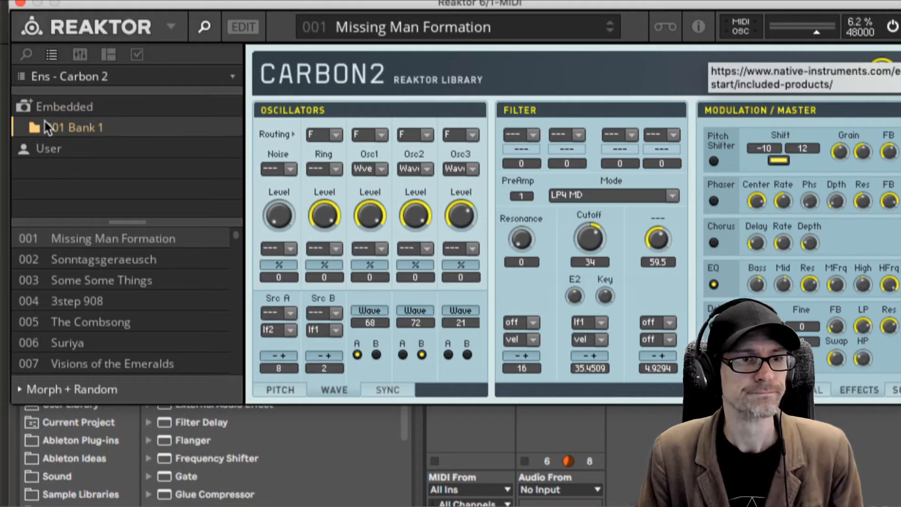
Step: Audition the Carbon 2 snapshots Missing Man Formation, Sonntagsgeraeusch and Some Some Things, and load The Combsong
click(94, 243)
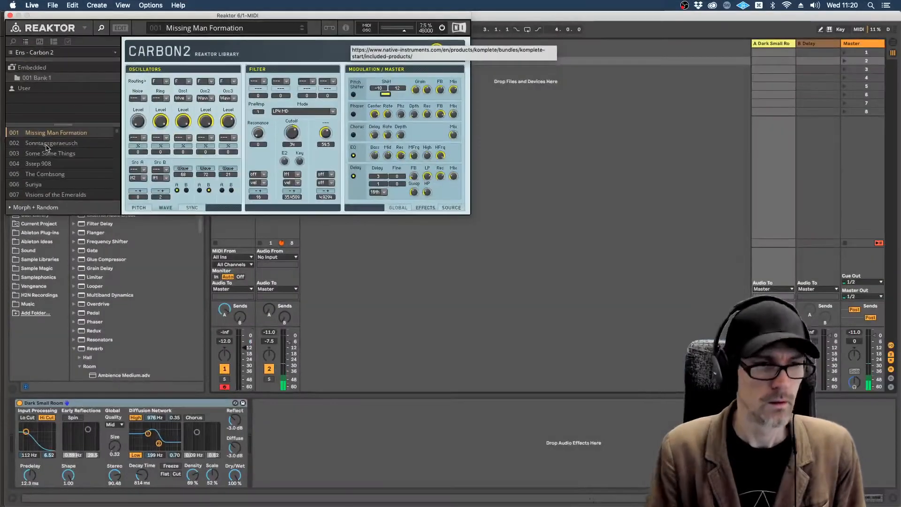
click(41, 144)
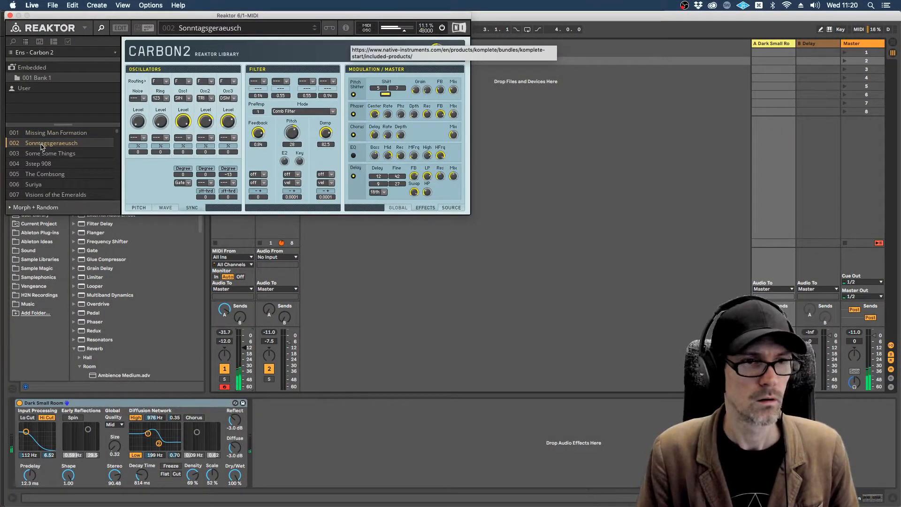
click(52, 155)
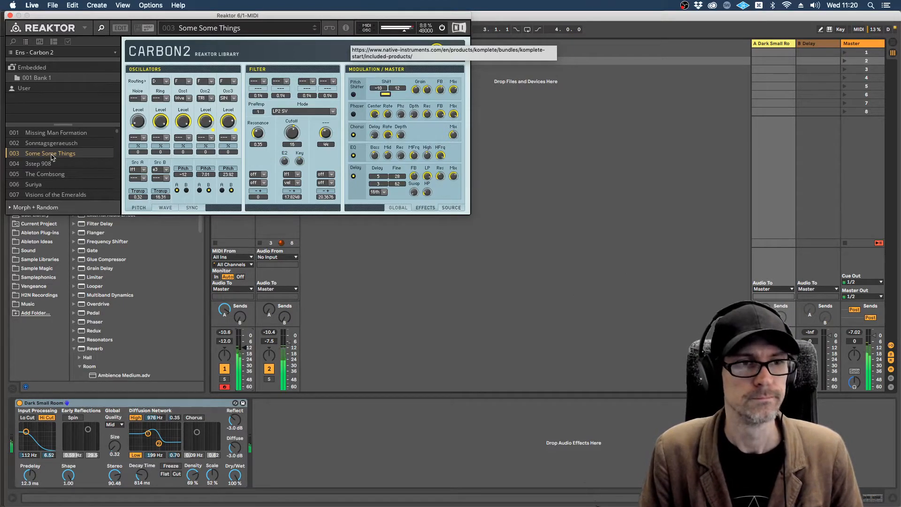
click(45, 174)
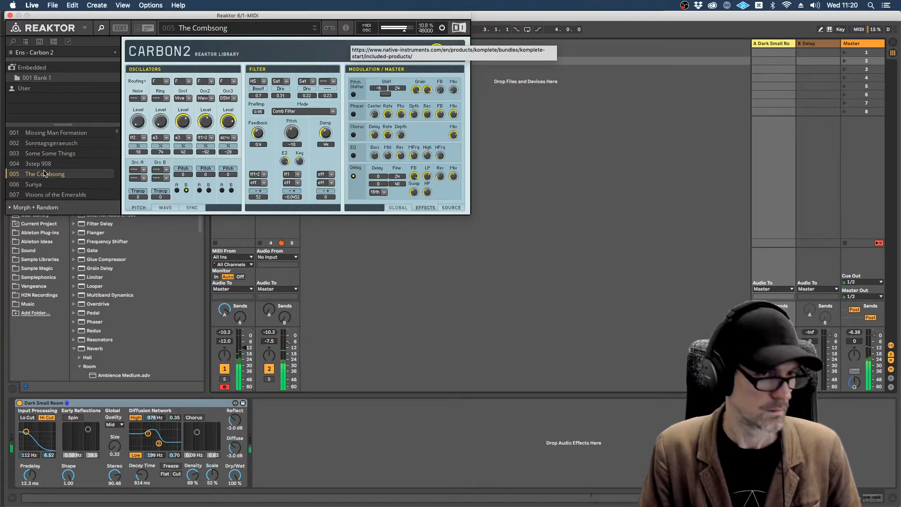
Step: Audition the Carbon 2 snapshots Suriya and Visions of the Emeralds, and load In Deep
click(42, 184)
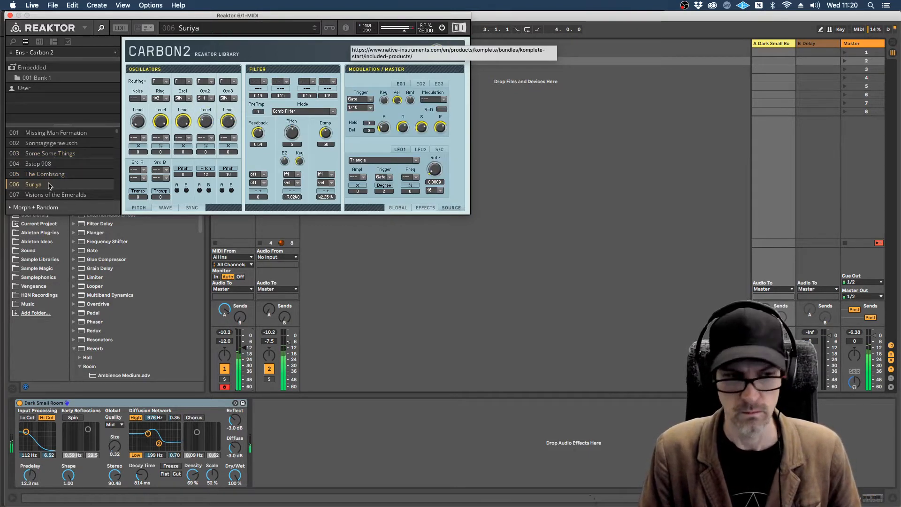
click(50, 196)
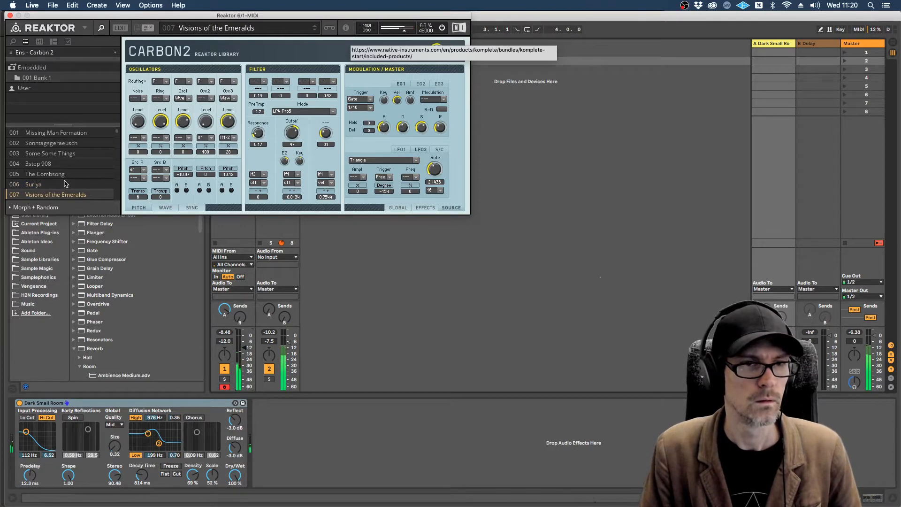
scroll(65, 184, down, 4)
scroll(65, 183, up, 2)
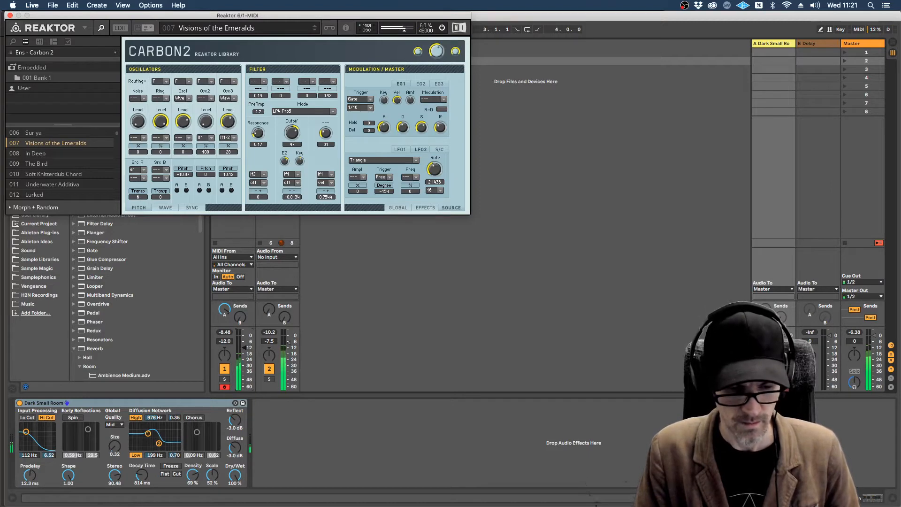
key(super+Tab)
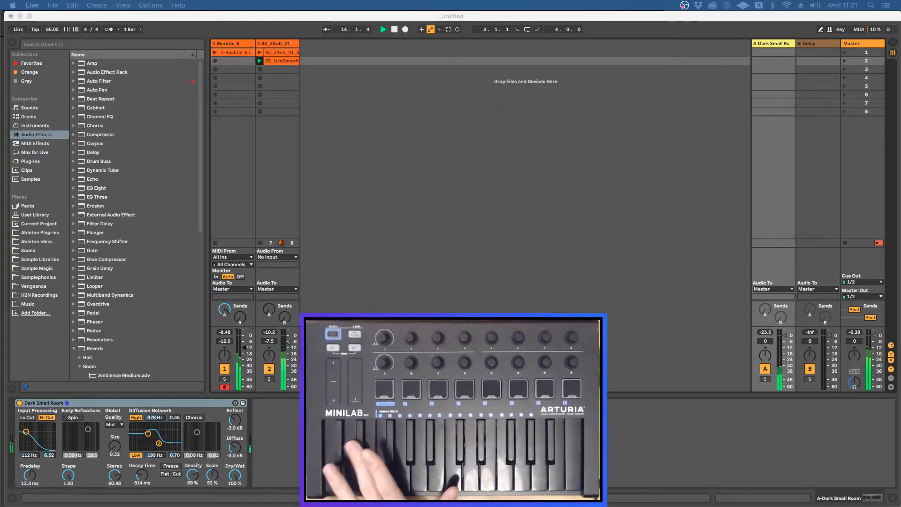
key(super+Tab)
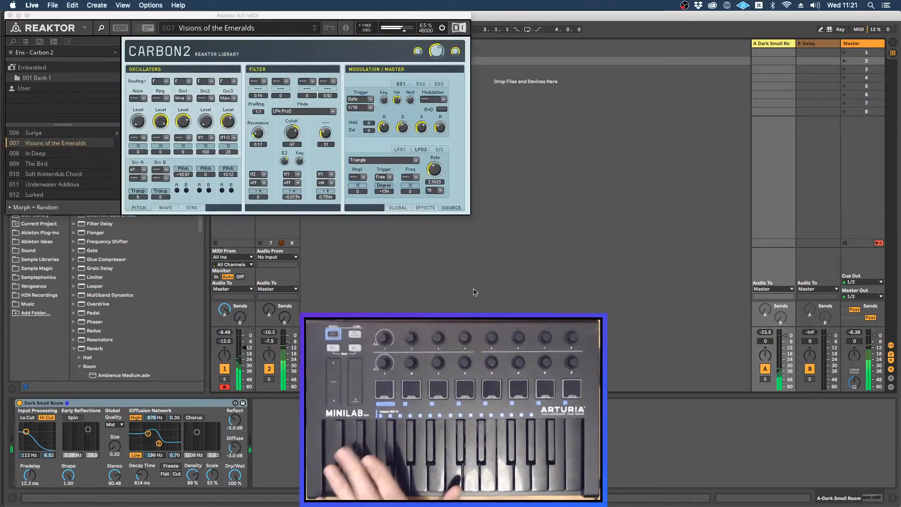
click(34, 153)
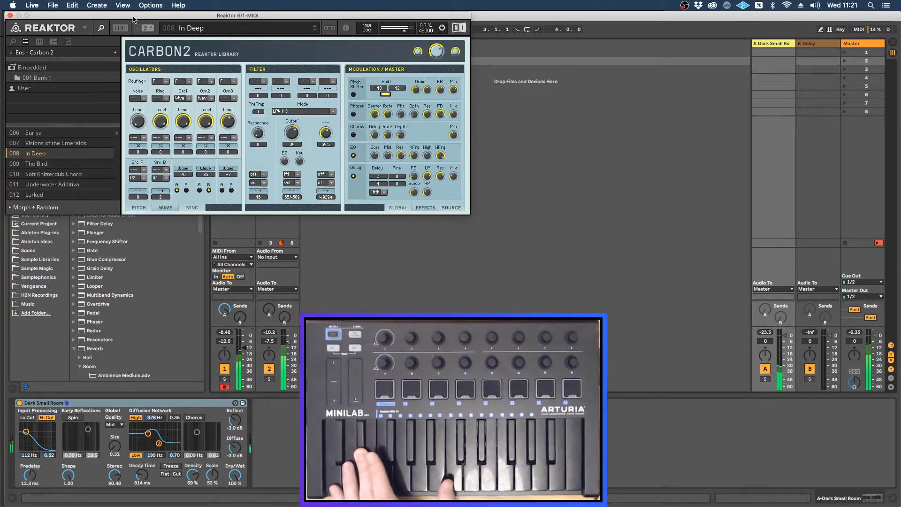
Step: Record a one-bar looping clip in the second slot of the Reaktor 6 track and slightly shorten its D#2 note
drag(134, 19, 452, 60)
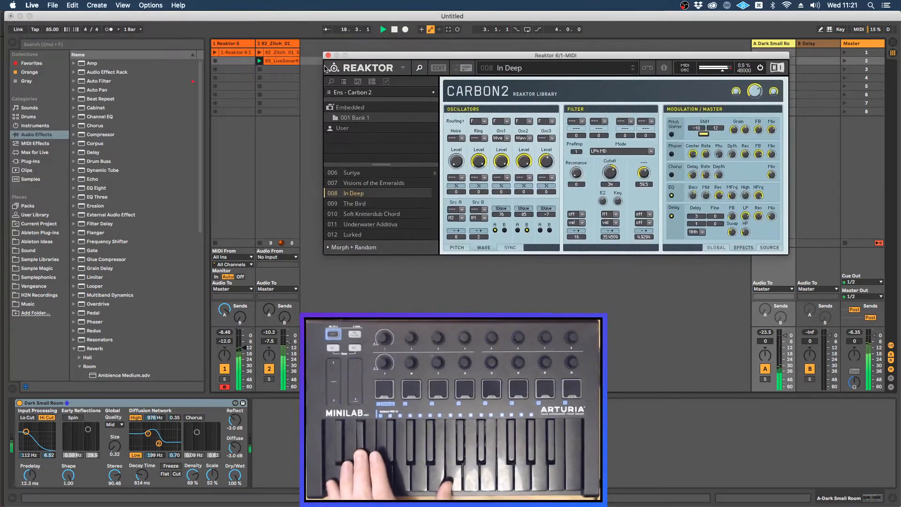
click(216, 62)
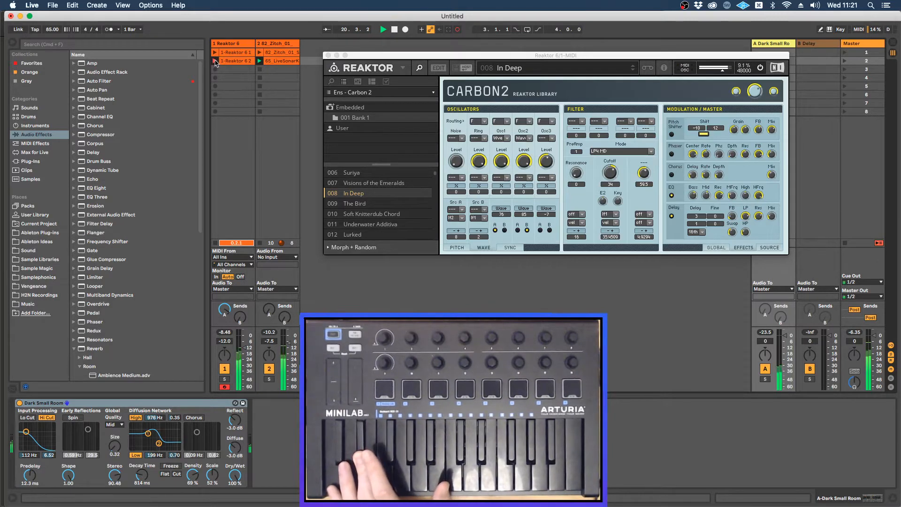
click(216, 61)
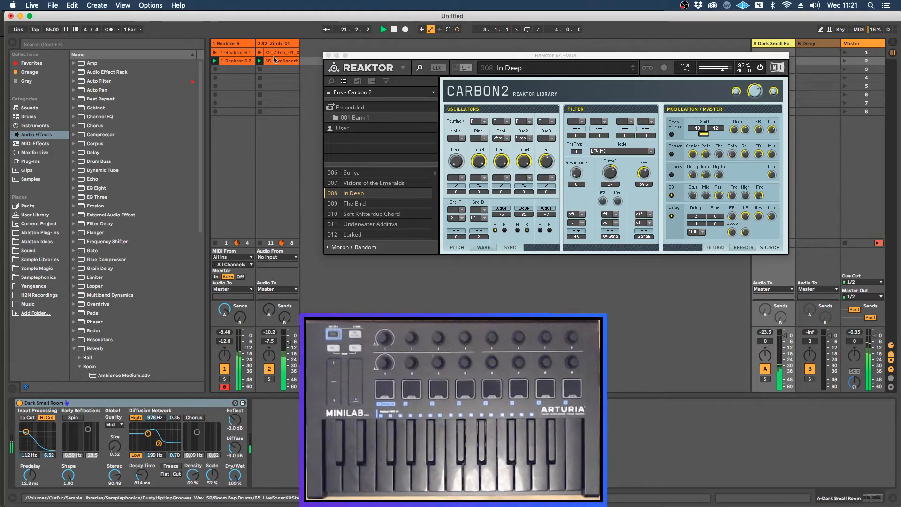
click(244, 65)
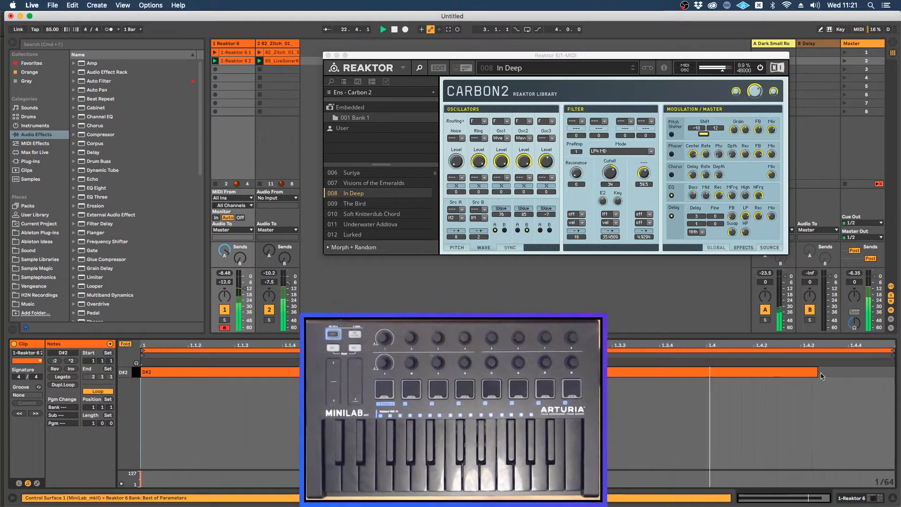
drag(817, 371, 779, 372)
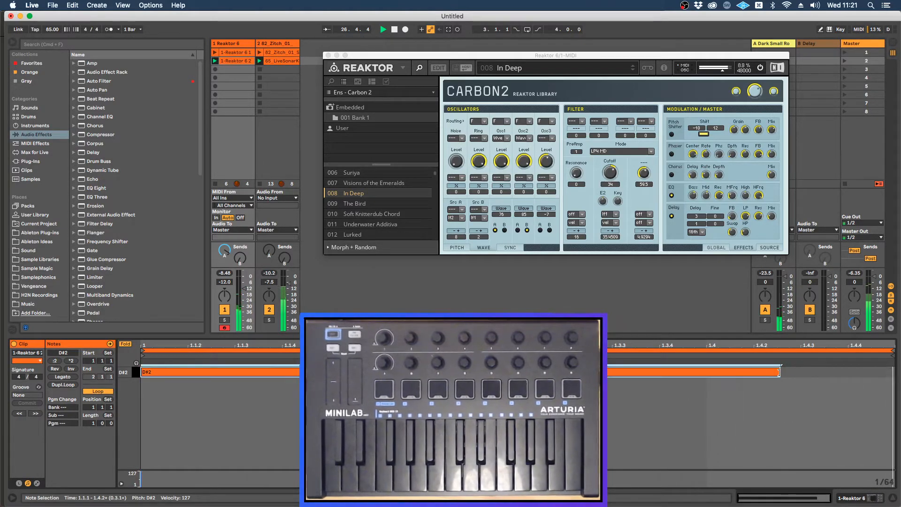
Step: Insert a new MIDI track after the Reaktor 6 track and load the Reaktor 6 VST onto it
click(241, 44)
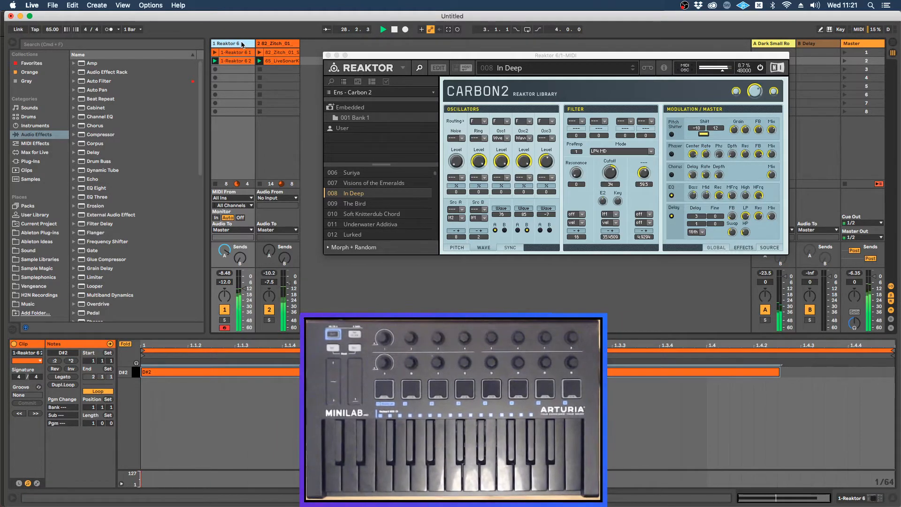
key(super+shift+t)
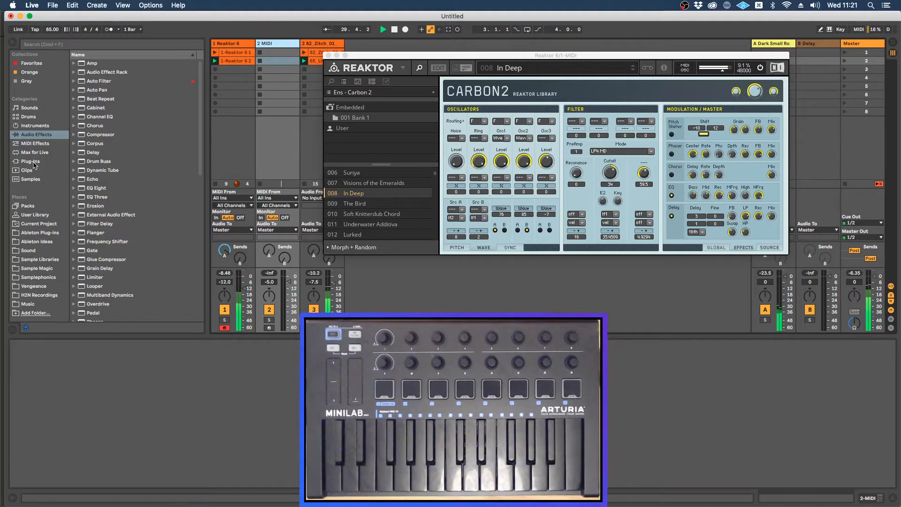
click(34, 162)
click(74, 73)
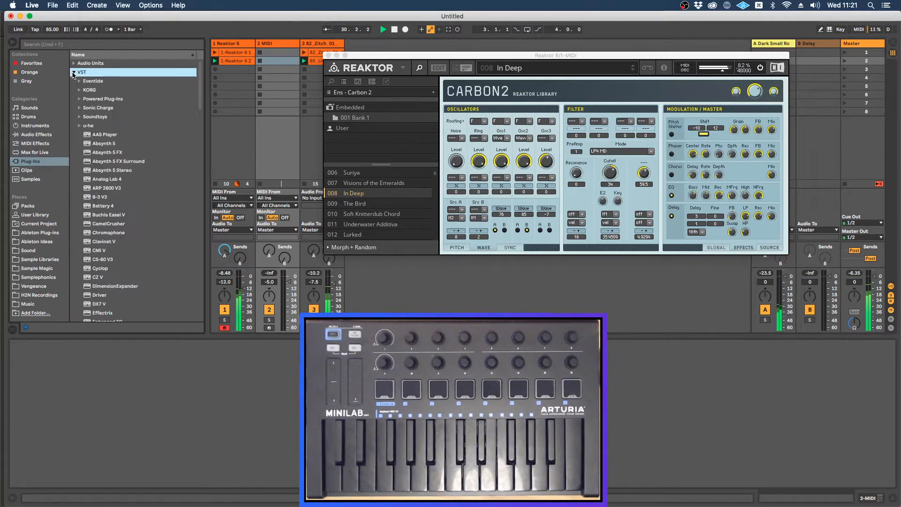
click(73, 46)
text(reakt)
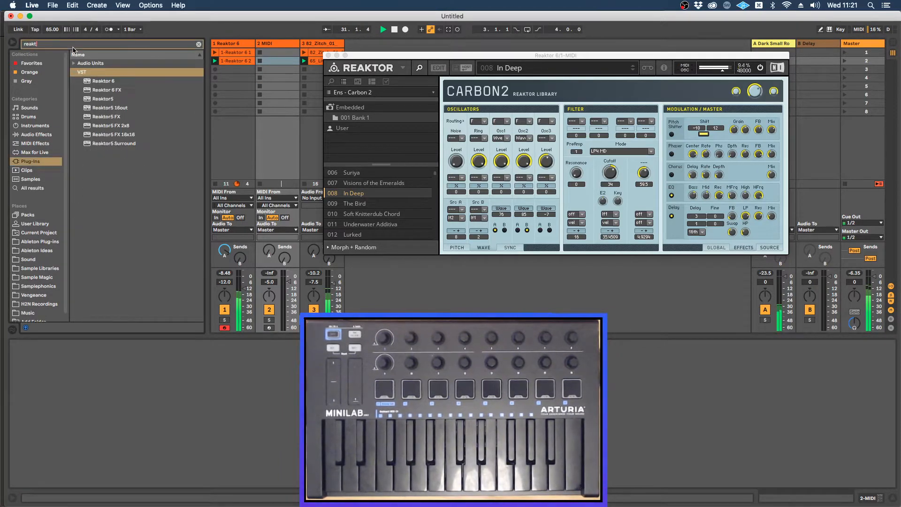
key(Down)
drag(286, 68, 285, 69)
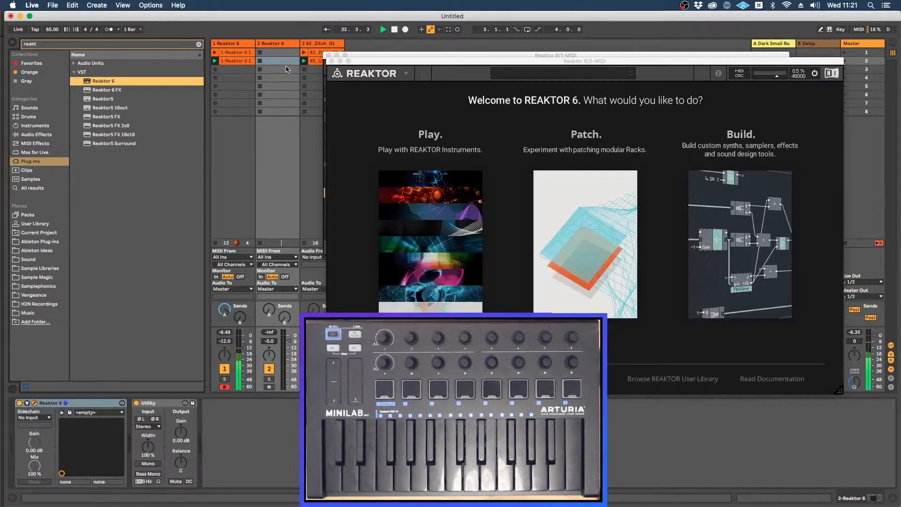
Step: Choose Play in the new Reaktor instance and close the first instance's window
click(394, 203)
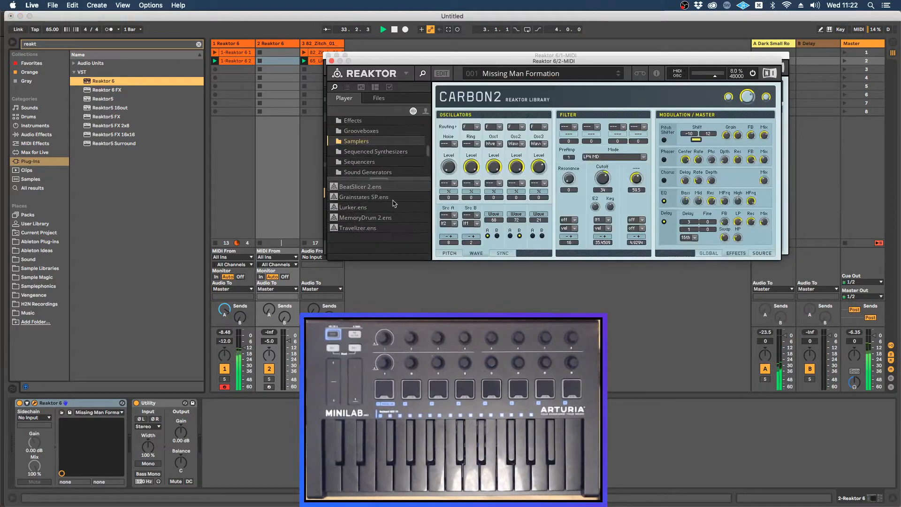
drag(417, 61, 497, 266)
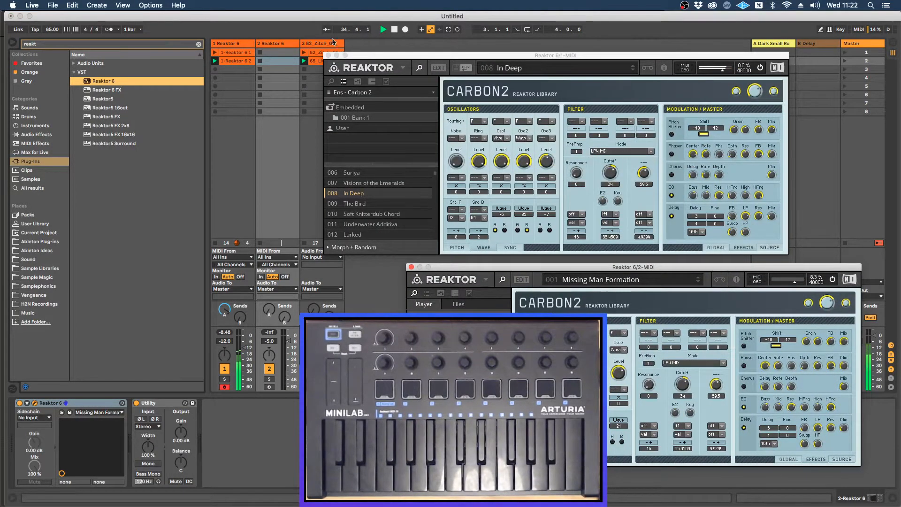
click(328, 55)
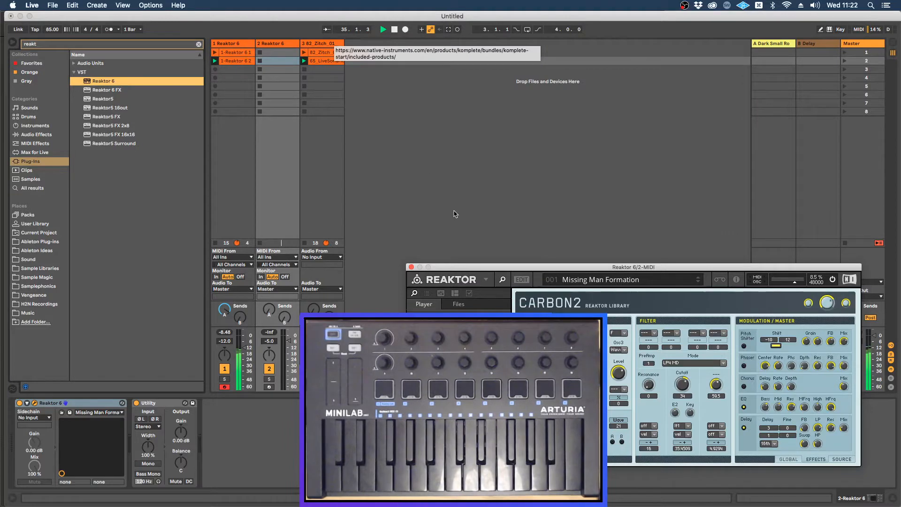
Step: Arm the second Reaktor track and load Visions of the Emeralds from Carbon 2's embedded snapshots
click(269, 387)
drag(445, 270, 389, 50)
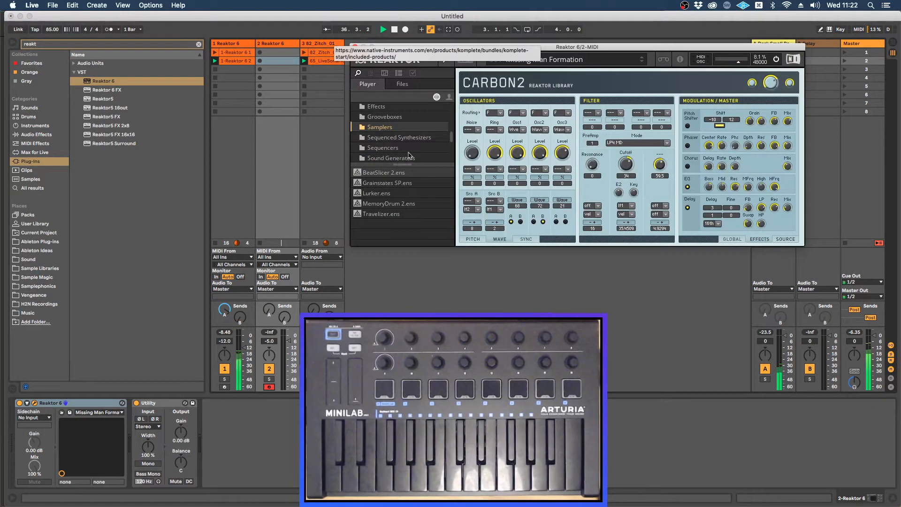
click(370, 73)
click(375, 101)
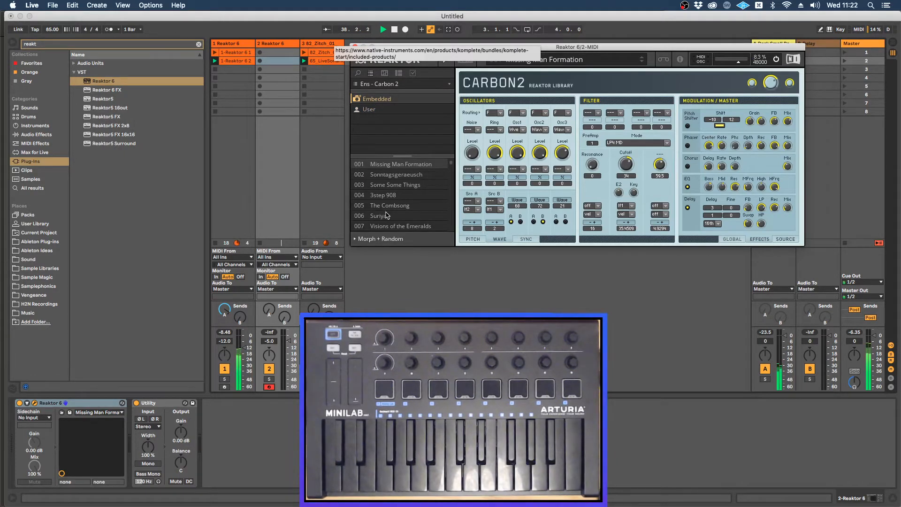
click(387, 227)
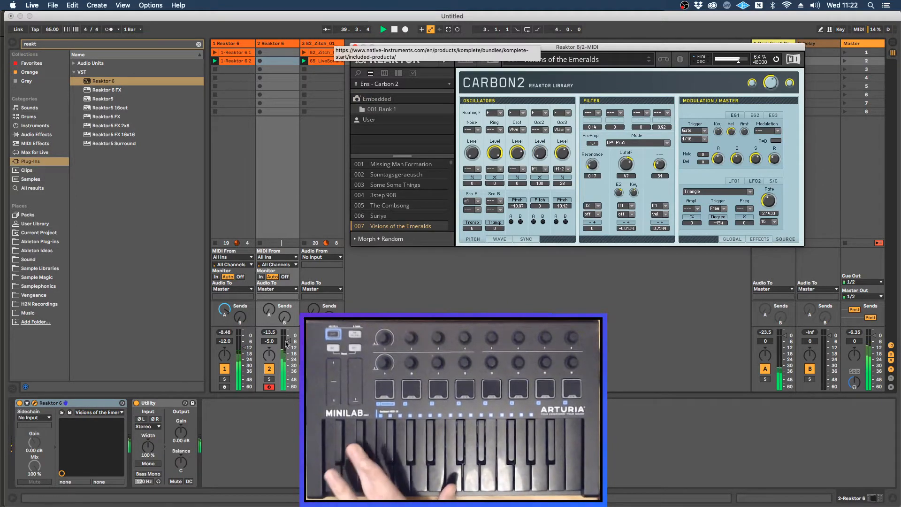
Step: Lower the second Reaktor track's volume to -12.0 dB and record a one-bar clip in its second slot
mouse_move(289, 342)
mouse_down()
mouse_move(289, 365)
mouse_move(287, 355)
mouse_up()
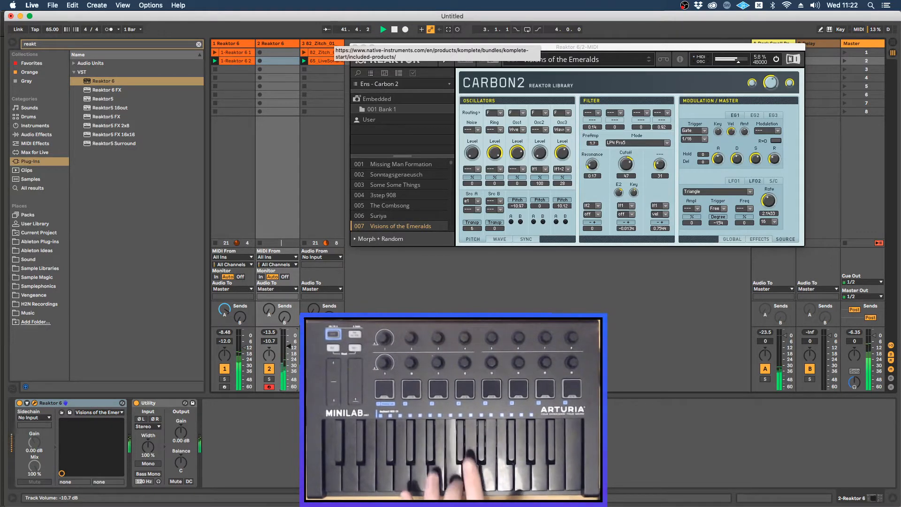
drag(289, 355, 290, 348)
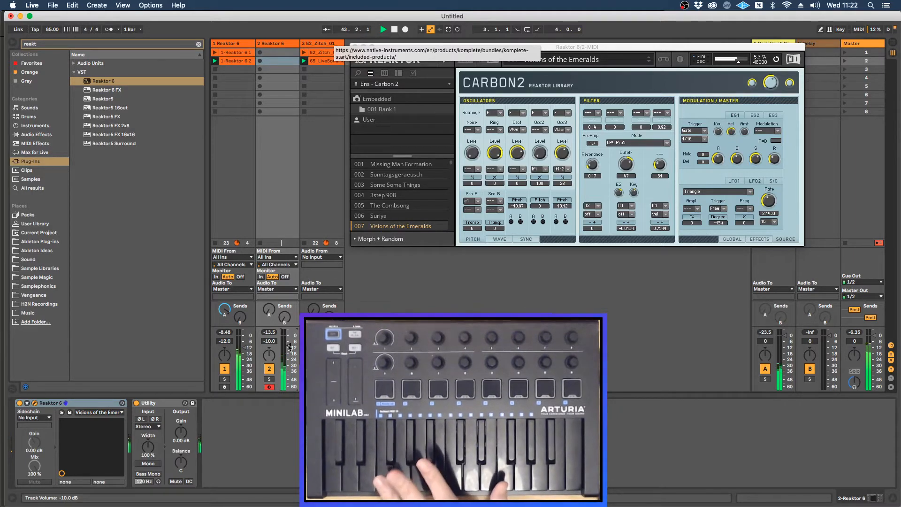
drag(288, 347, 288, 349)
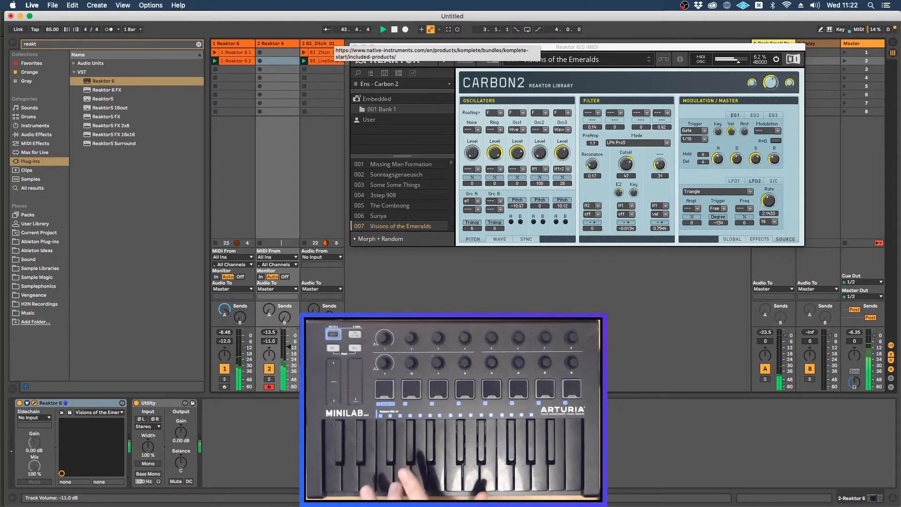
click(260, 61)
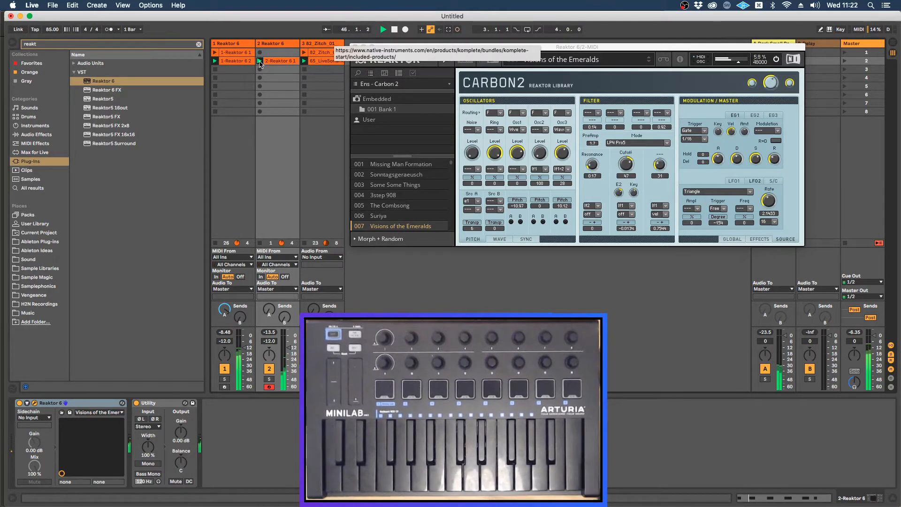
Step: In the second Reaktor track's new clip, move the last G2 note to 1.4.3 and shorten the second G2 note
drag(426, 50, 427, 76)
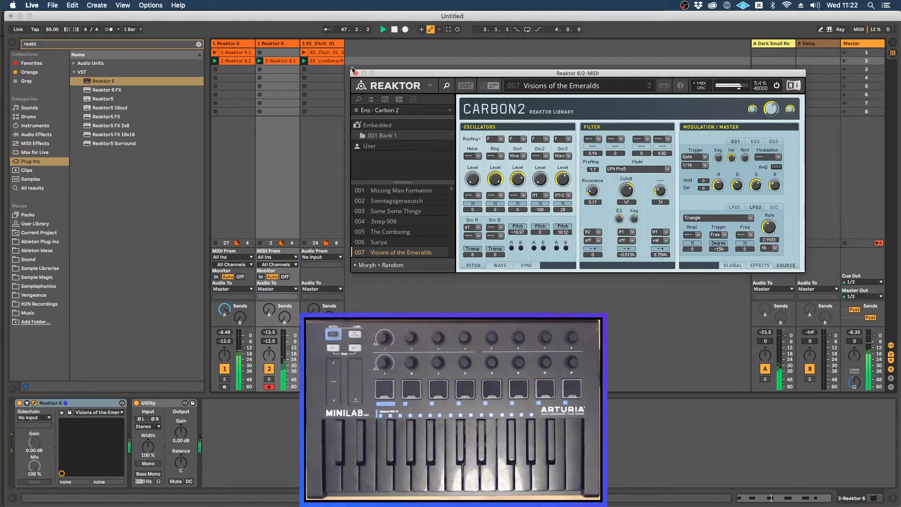
click(289, 62)
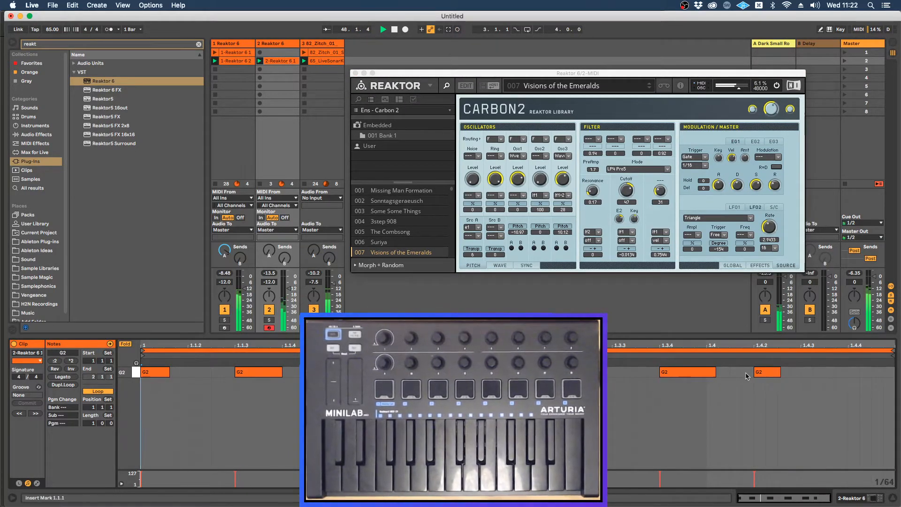
click(764, 375)
drag(763, 375, 811, 375)
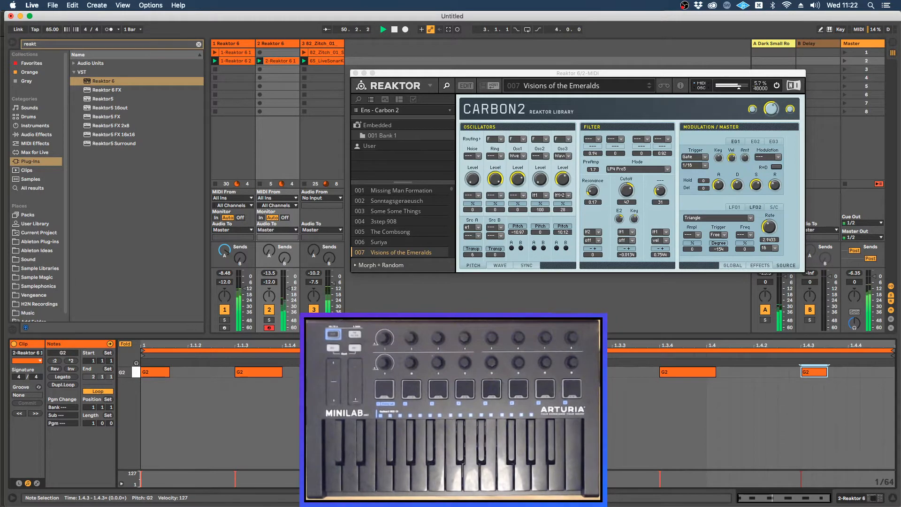
drag(280, 375, 265, 371)
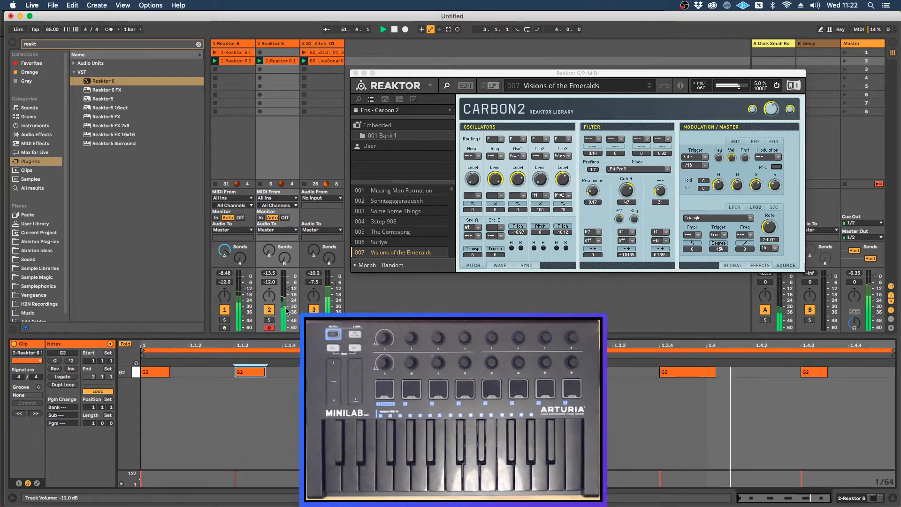
Step: Set the second Reaktor track's volume to -7.0 dB and shorten the clip's G2 note at 1.3.4
drag(289, 289, 288, 283)
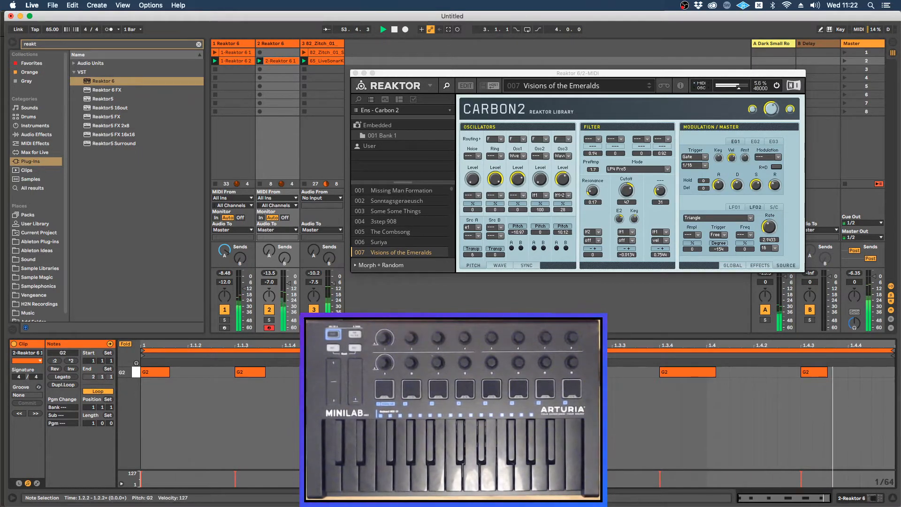
click(713, 375)
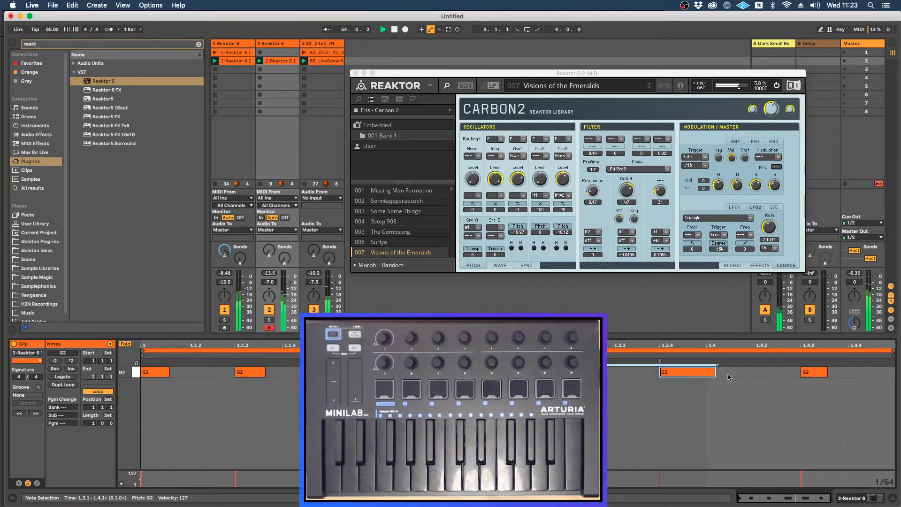
drag(713, 376, 689, 375)
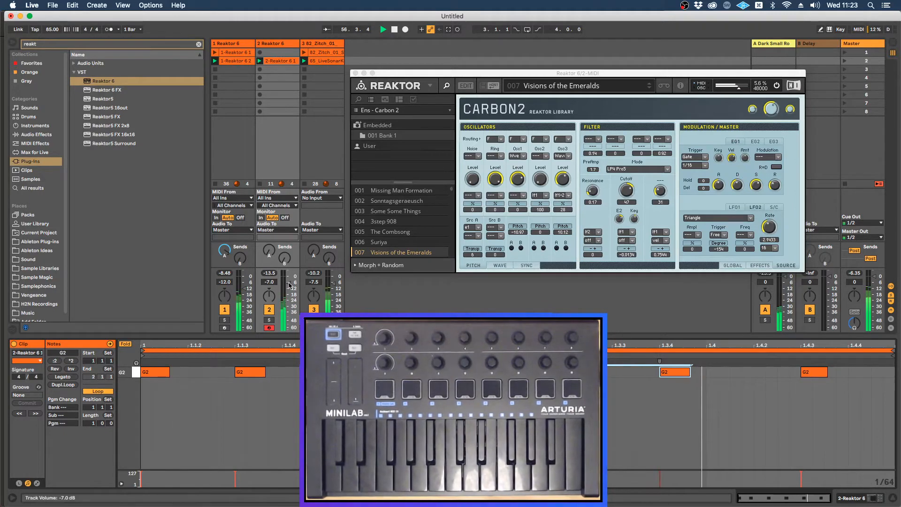
Step: Raise the second Reaktor track's volume to -3.8 dB and turn up its Send A, then nudge the Reaktor window aside
drag(288, 283, 269, 220)
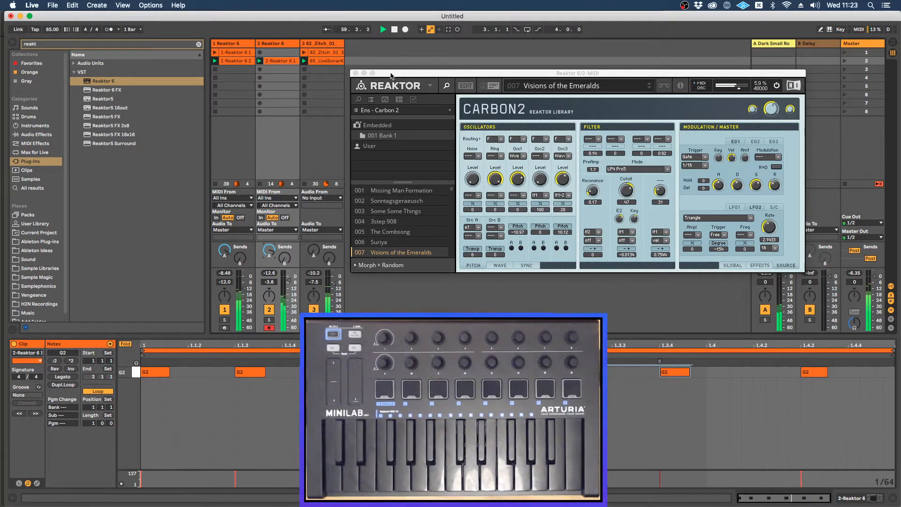
drag(391, 75, 386, 77)
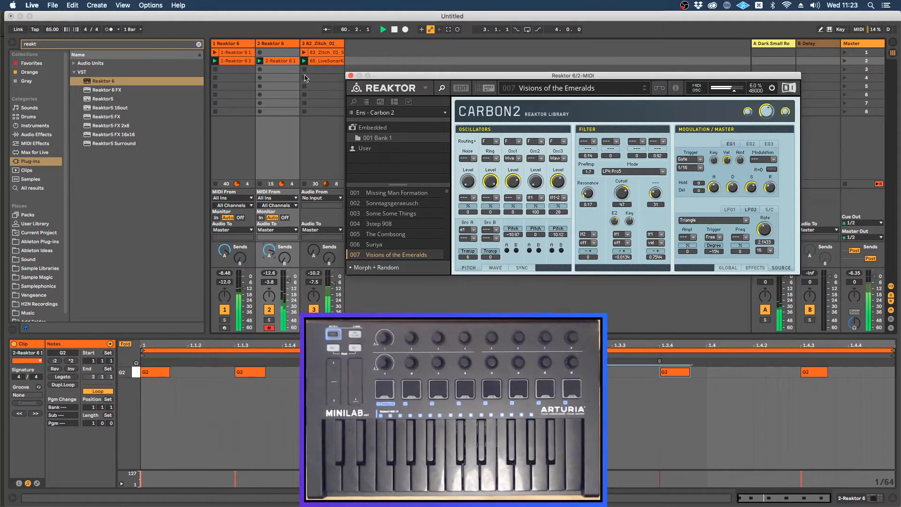
Step: Duplicate the second Reaktor track, close the original track's Reaktor window and reposition the duplicate's window
click(278, 45)
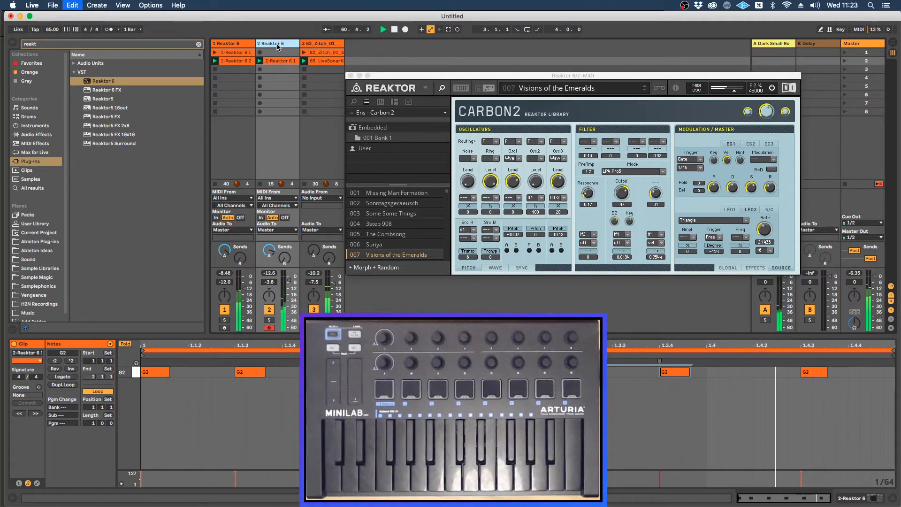
key(super+d)
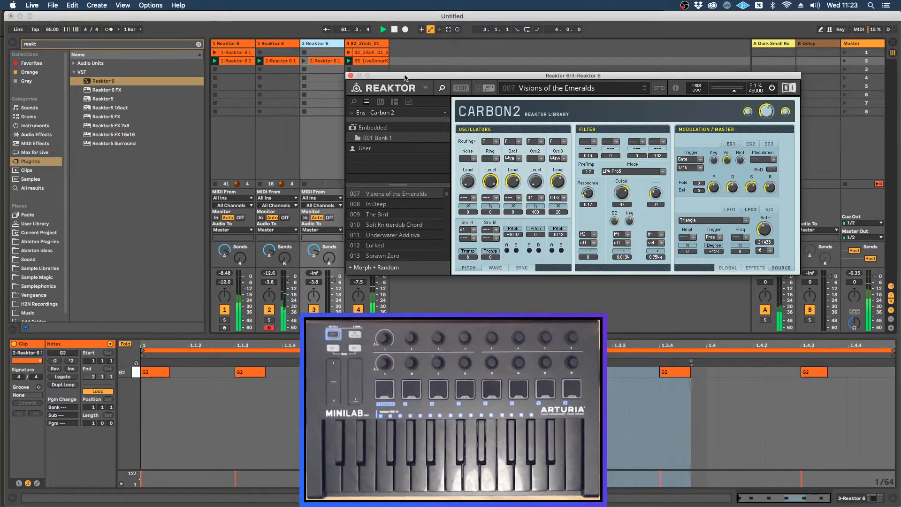
click(350, 76)
drag(452, 72, 437, 96)
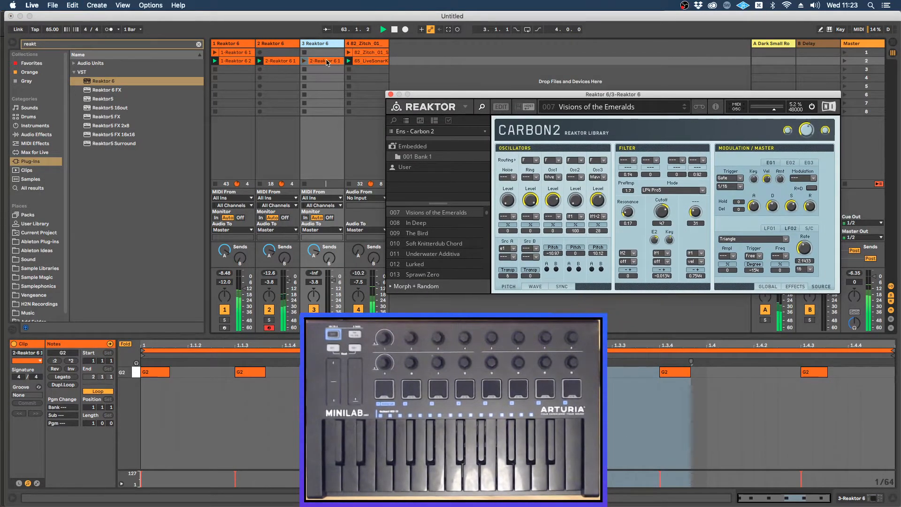
Step: Delete the copied clip from the duplicated third Reaktor track and stop playback
click(325, 61)
key(Delete)
key(space)
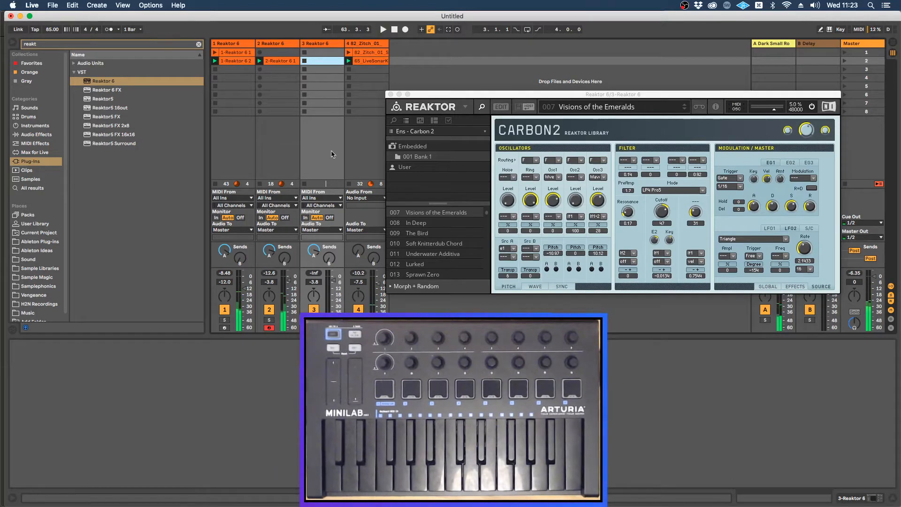
Step: Rename the first Reaktor track to Bass and clear the plug-in browser's search
click(322, 44)
click(322, 44)
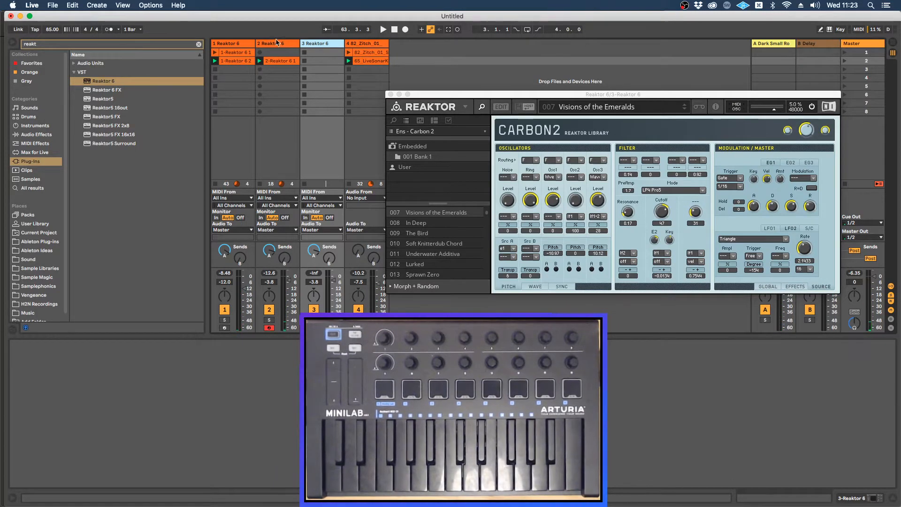
click(233, 43)
key(super+r)
text(Bass)
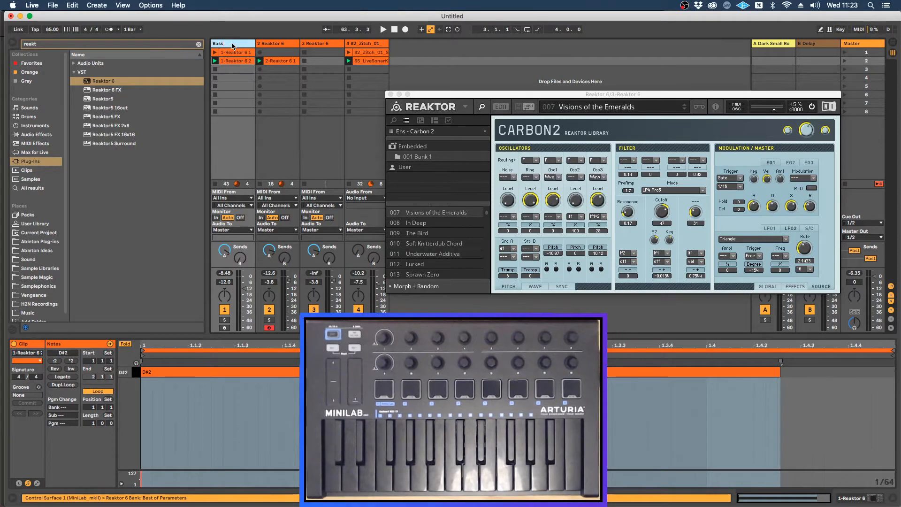
key(Tab)
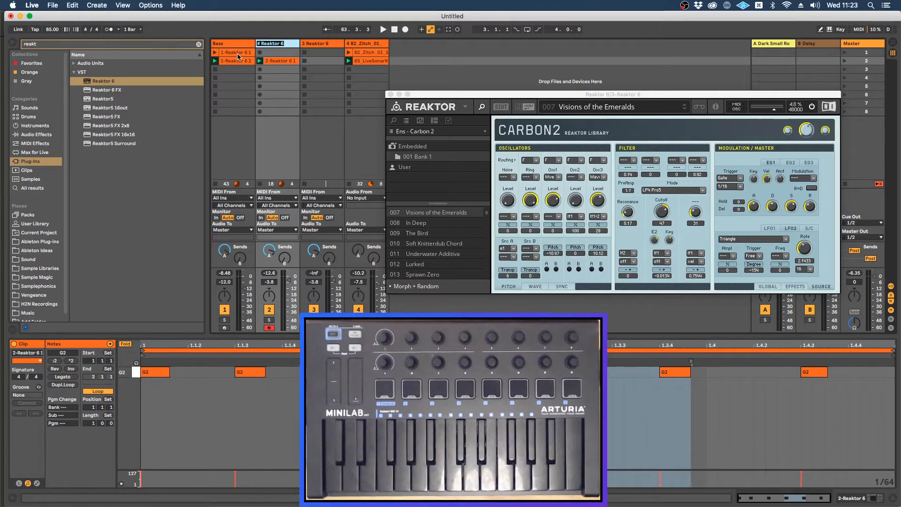
click(277, 125)
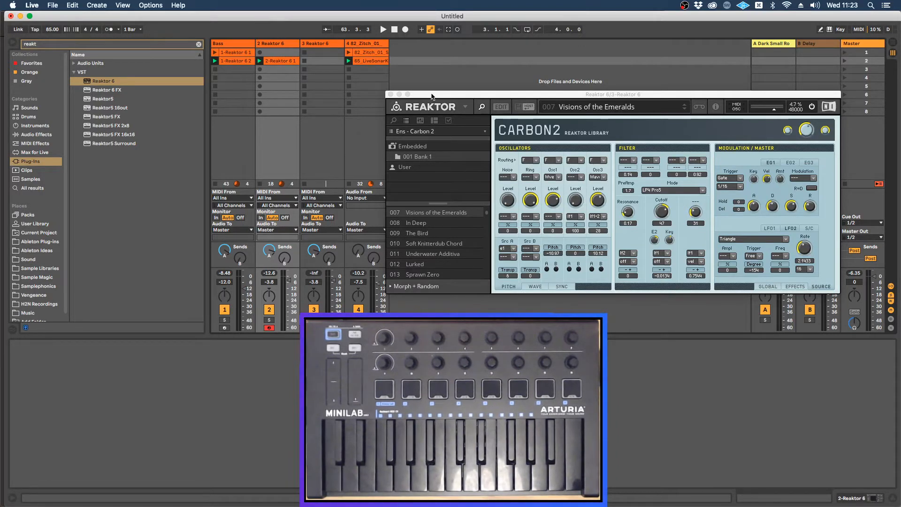
drag(433, 96, 436, 73)
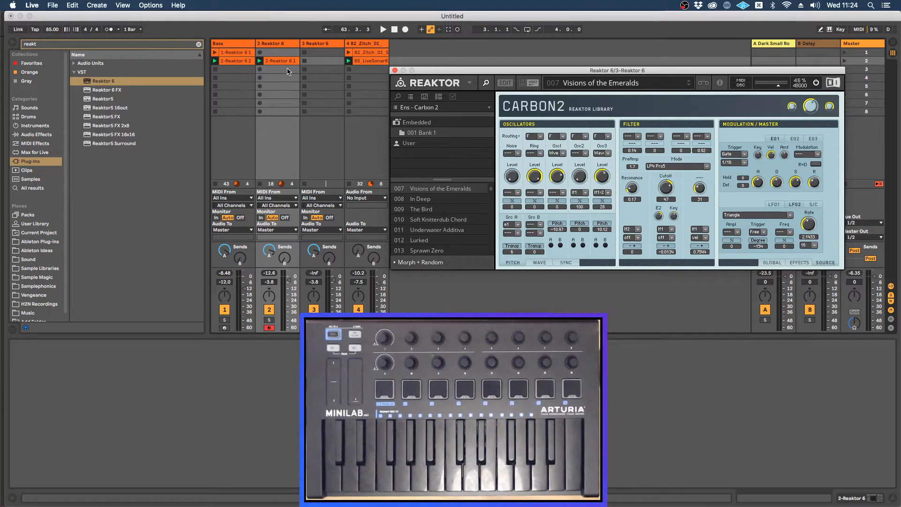
click(198, 44)
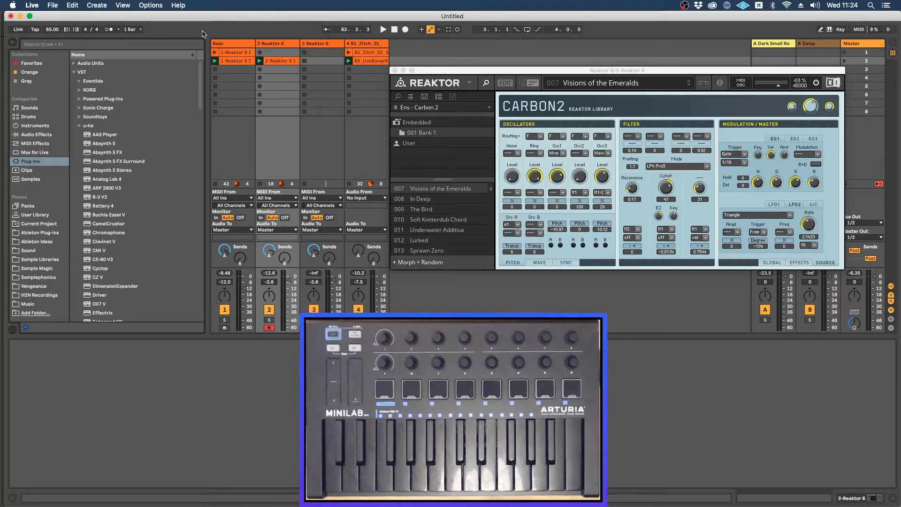
key(super+shift+s)
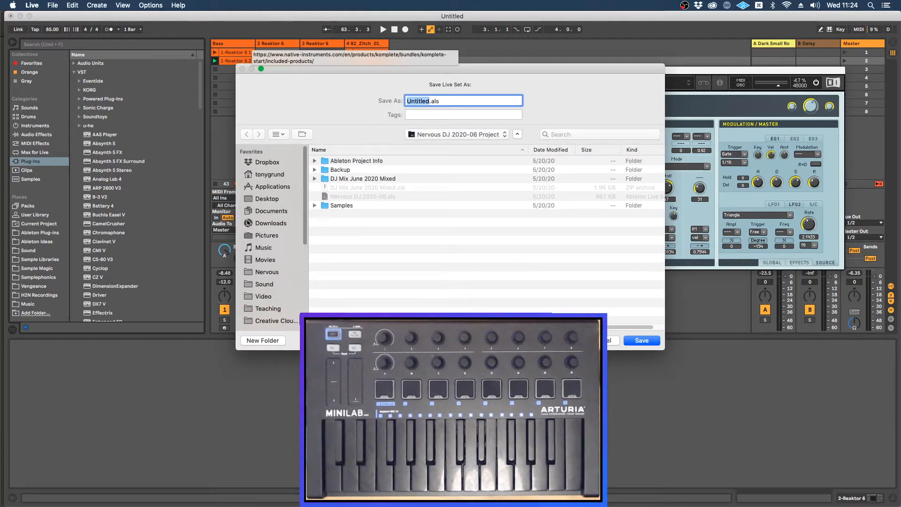
click(274, 212)
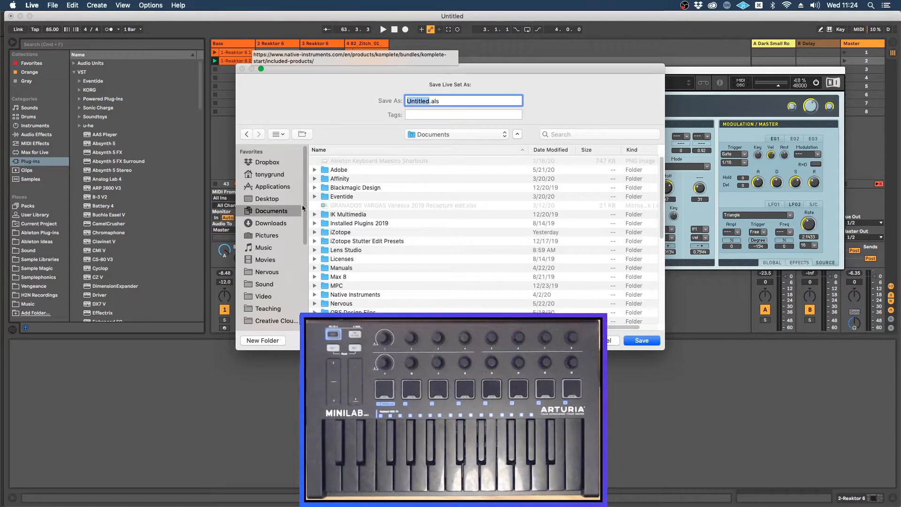
scroll(278, 252, down, 5)
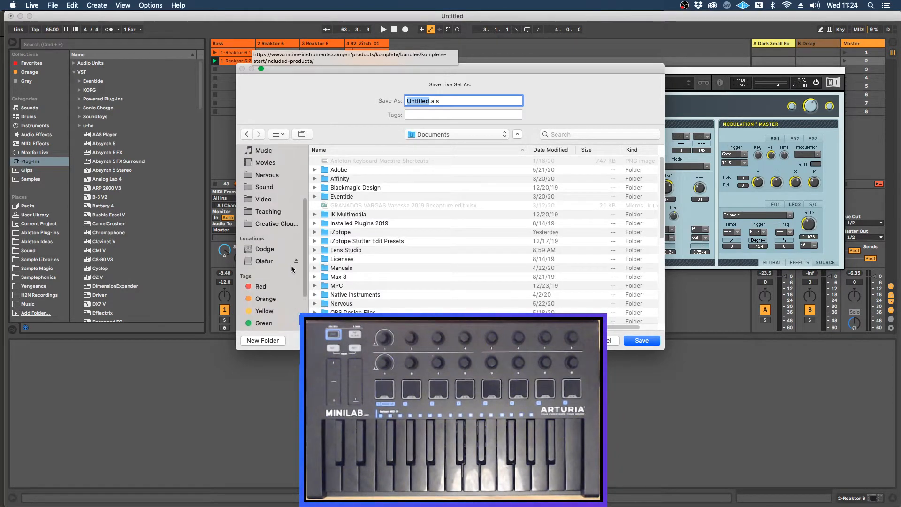
drag(304, 256, 303, 241)
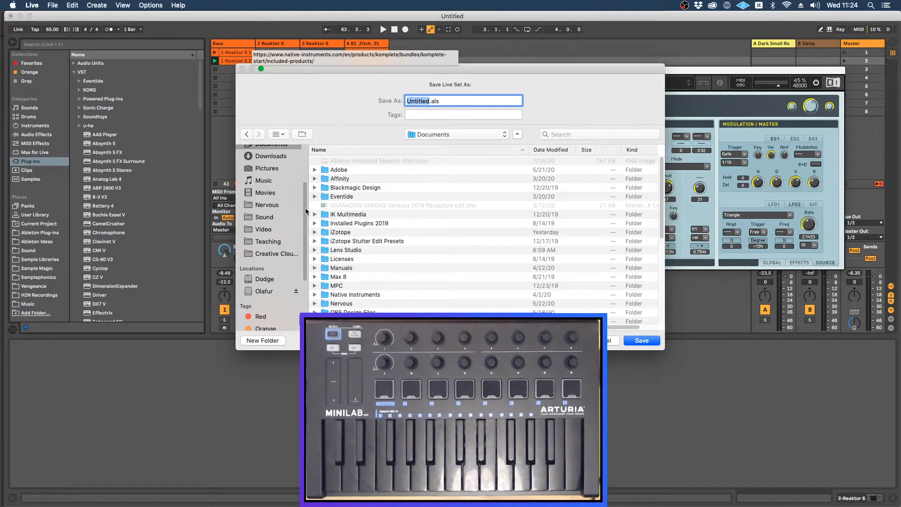
scroll(305, 218, up, 1)
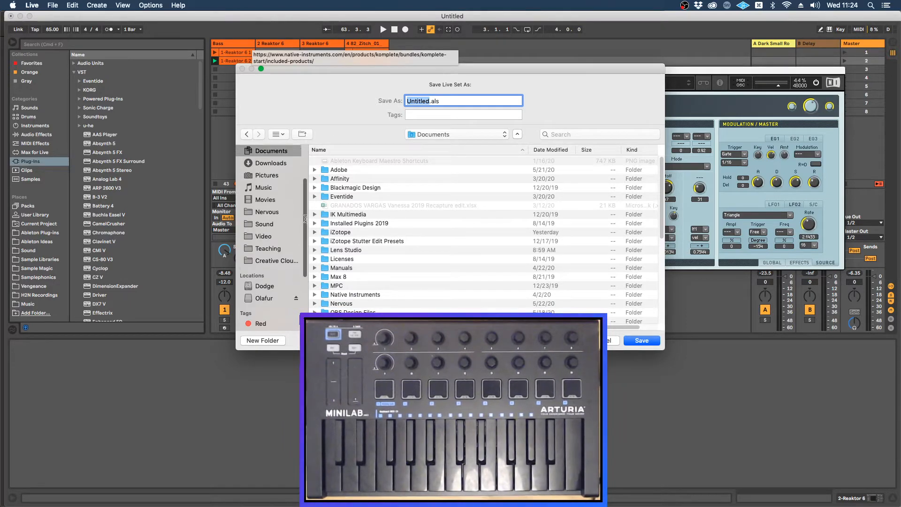
click(608, 340)
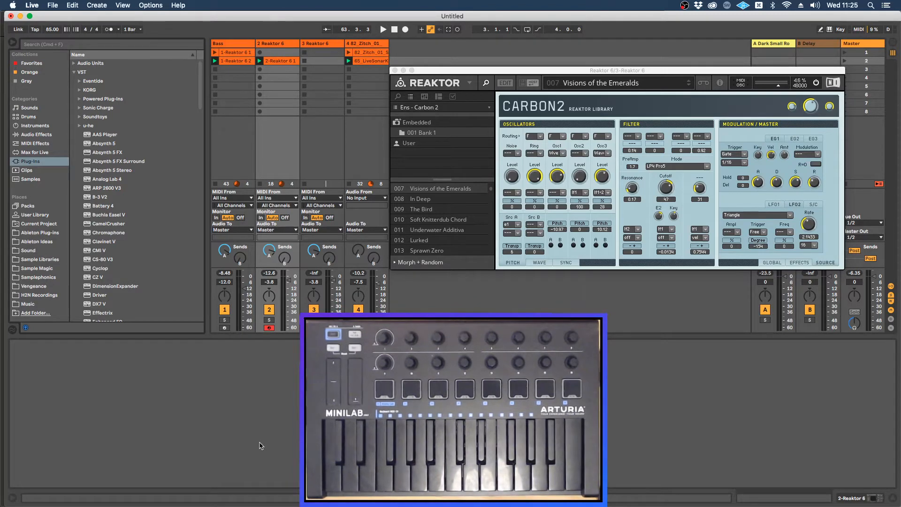
Step: Look through the embedded Carbon 2 snapshots in the third track's Reaktor
click(443, 74)
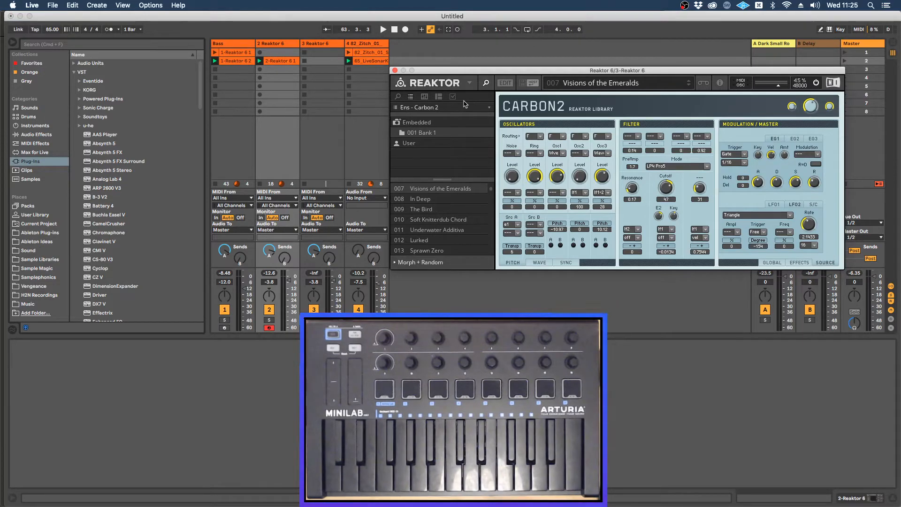
click(404, 122)
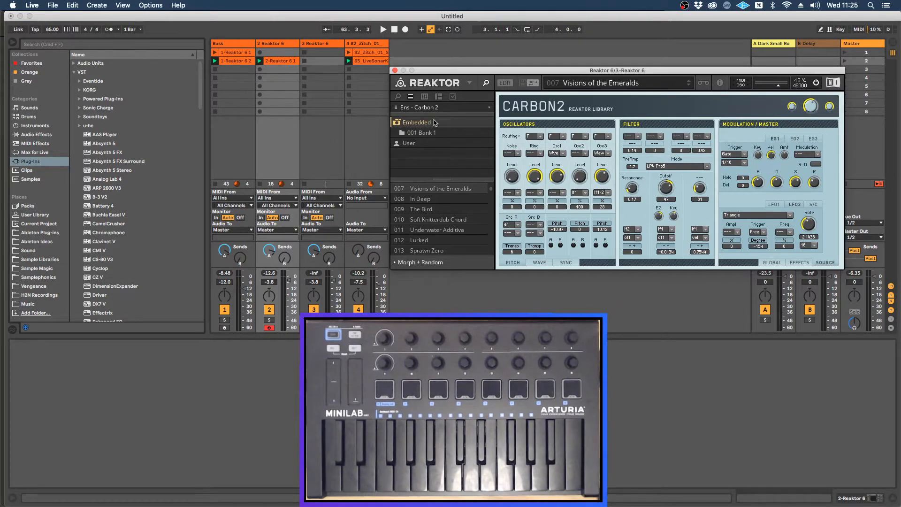
scroll(444, 212, down, 3)
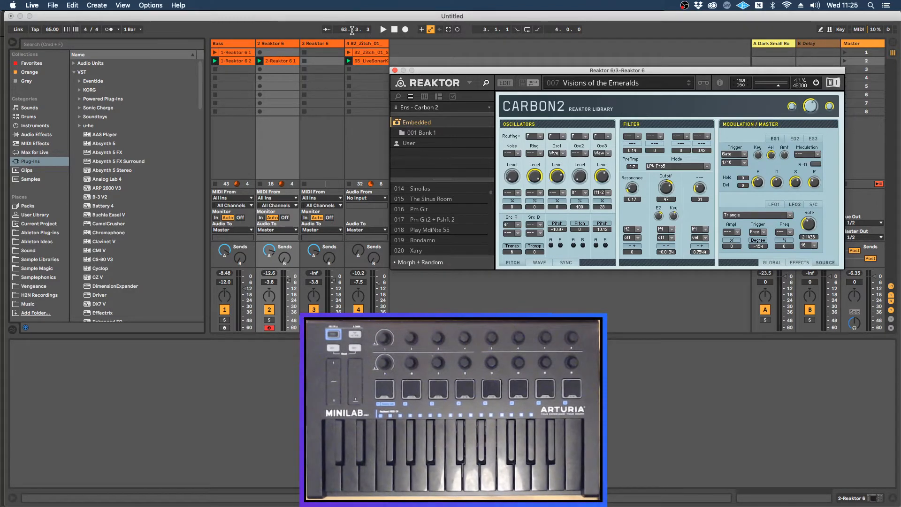
Step: Select the third Reaktor track and show the Synthesizers ensembles of the Reaktor Factory Library in its Reaktor browser
click(330, 42)
click(438, 69)
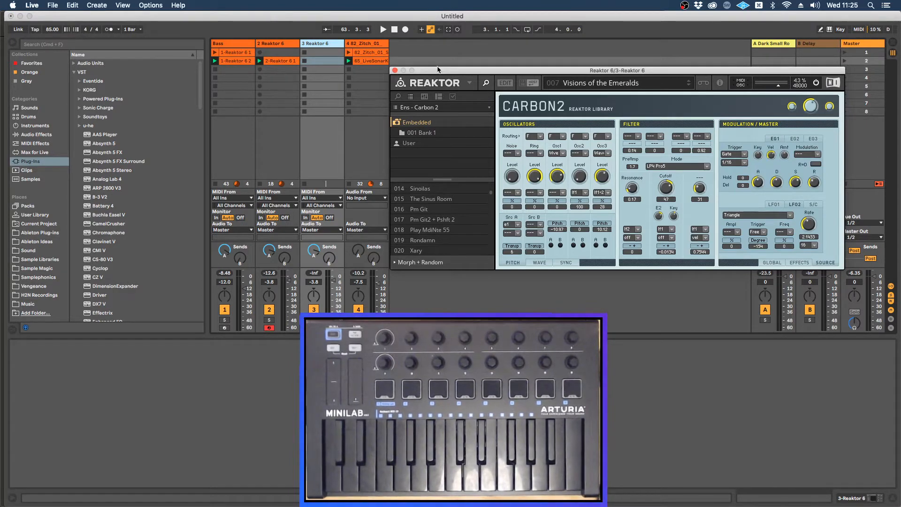
click(399, 97)
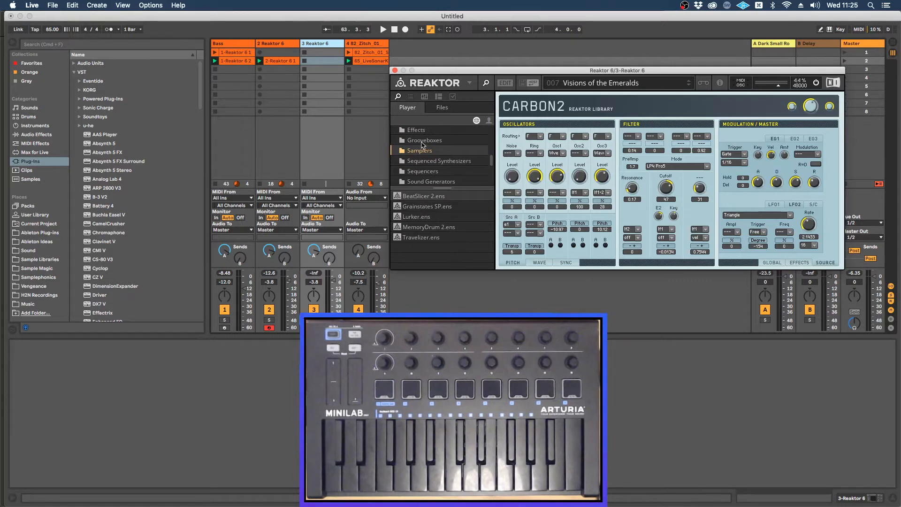
scroll(432, 175, down, 2)
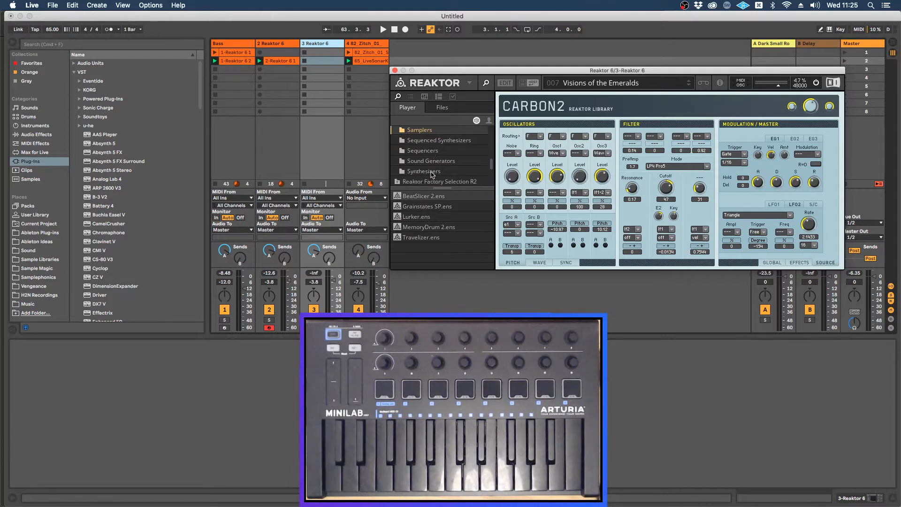
click(432, 173)
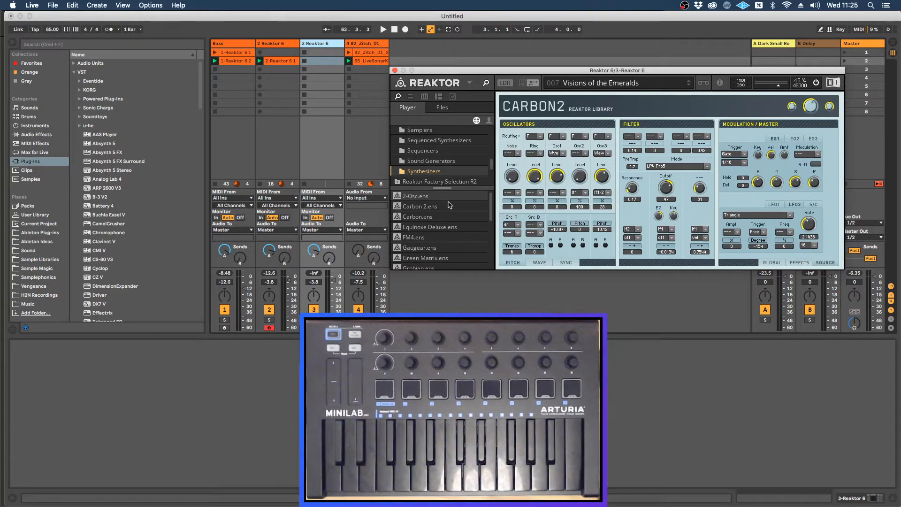
Step: Switch to Firefox to view the Komplete Start included products page, and return to Live
key(super+Tab)
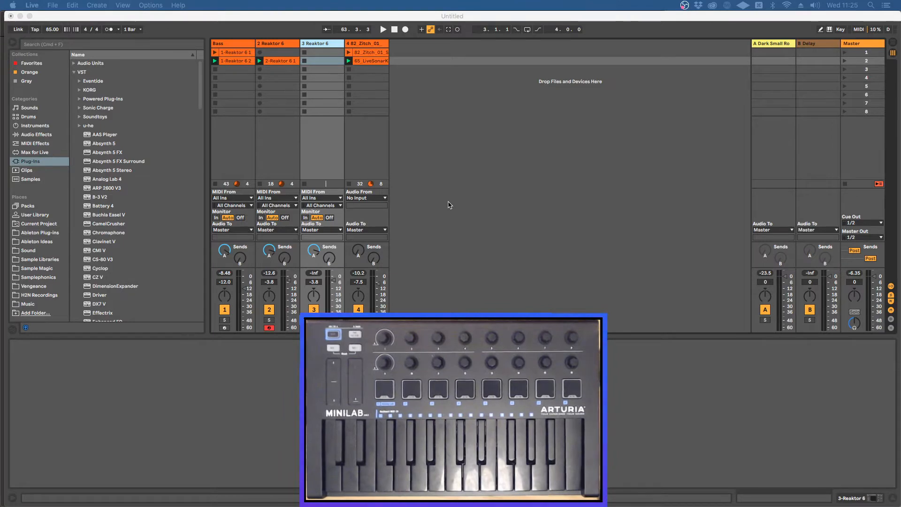
key(super+Tab)
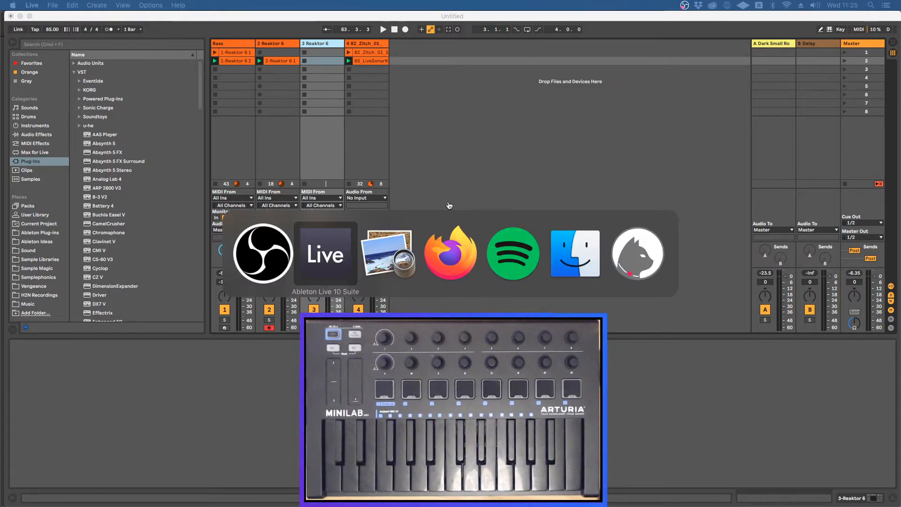
key(super+Tab)
key(super+Tab)
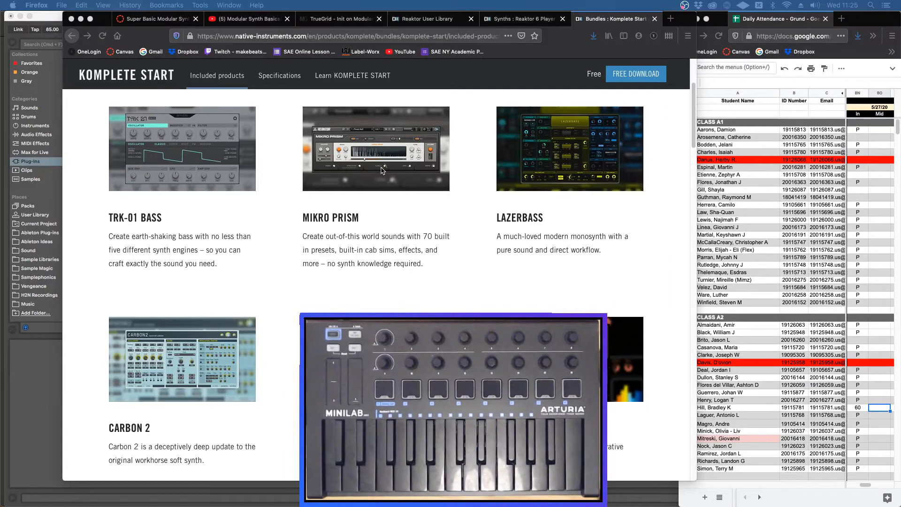
key(super+Tab)
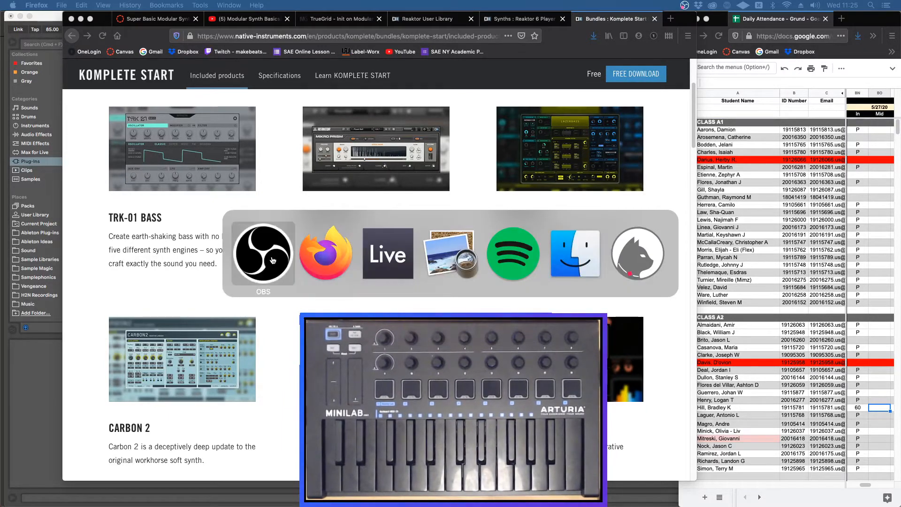
key(super+Tab)
key(super+Tab)
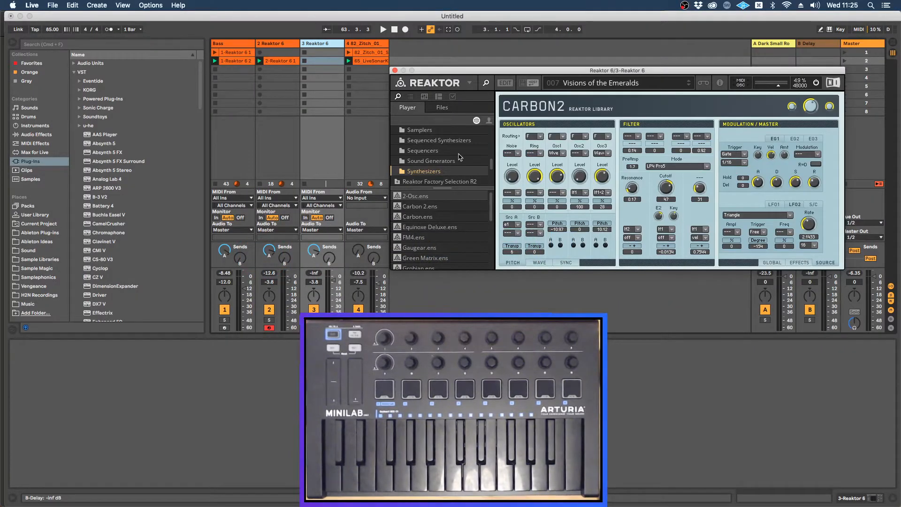
Step: Collapse the Reaktor Factory Library folder in the Player ensemble list
scroll(459, 157, up, 5)
scroll(420, 158, down, 3)
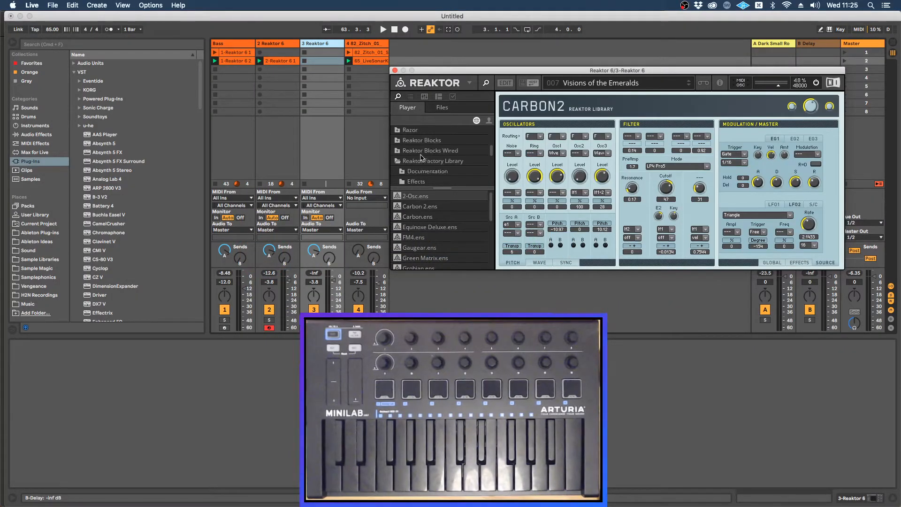
click(424, 160)
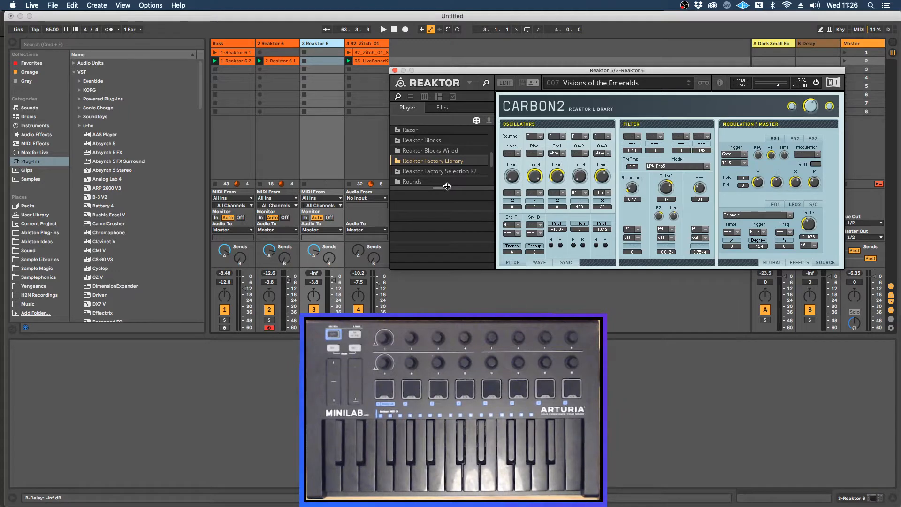
Step: Turn on Reaktor's edit mode and enlarge the Player ensemble list to browse its library folders
click(505, 83)
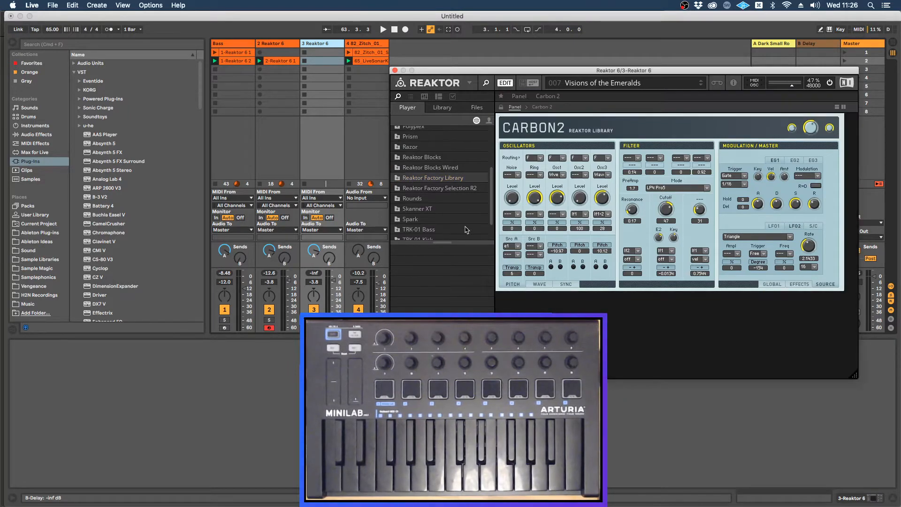
drag(447, 240, 451, 290)
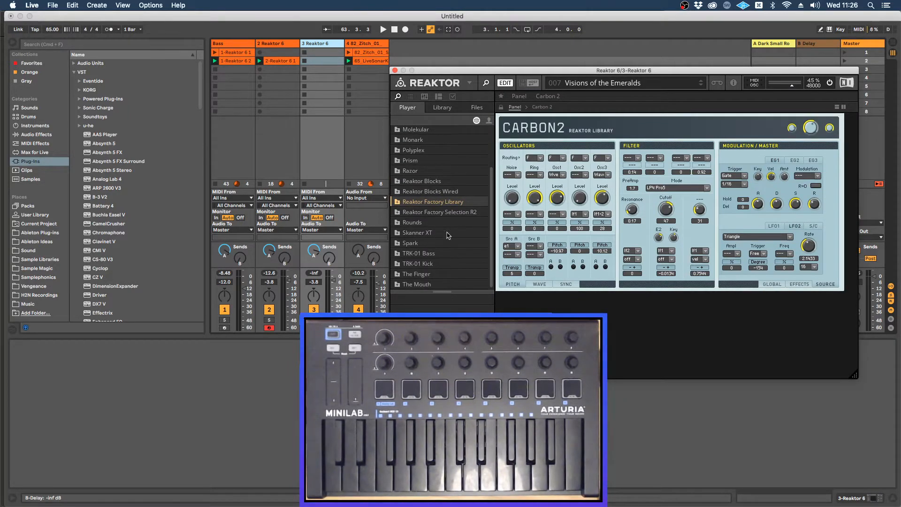
scroll(449, 235, up, 1)
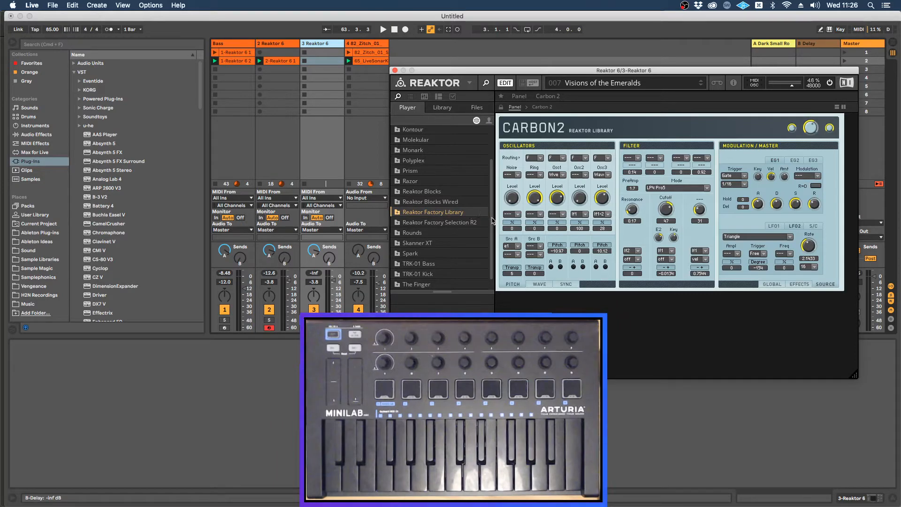
scroll(492, 220, down, 1)
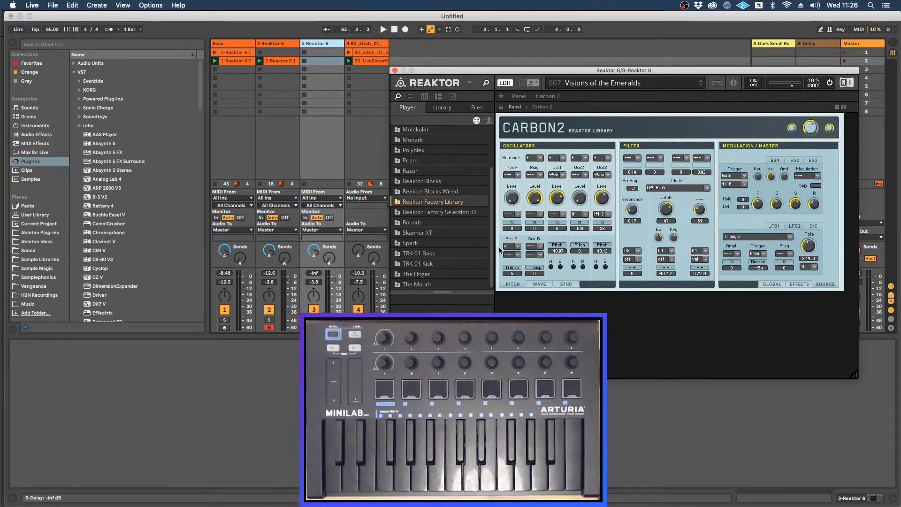
scroll(492, 225, up, 5)
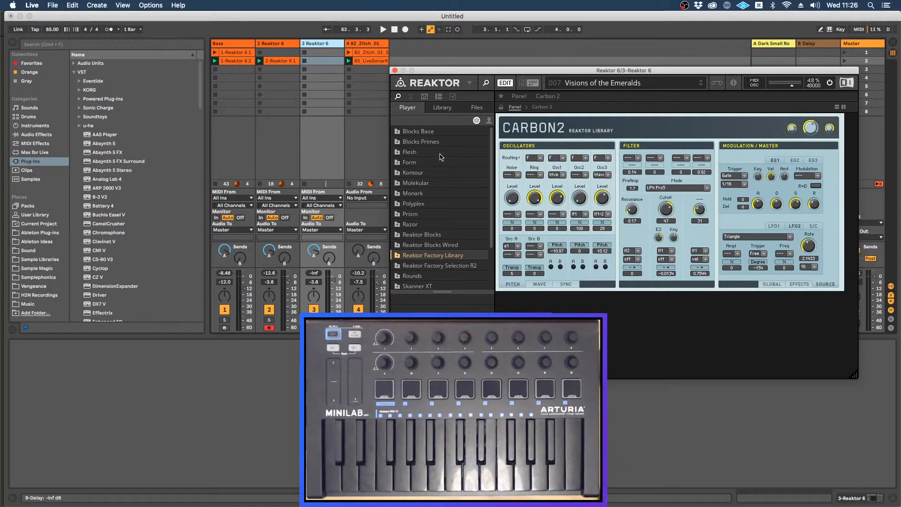
Step: Browse the ensembles in the Prism, Reaktor Factory Library Synthesizers and Reaktor Factory Selection R2 folders
click(414, 214)
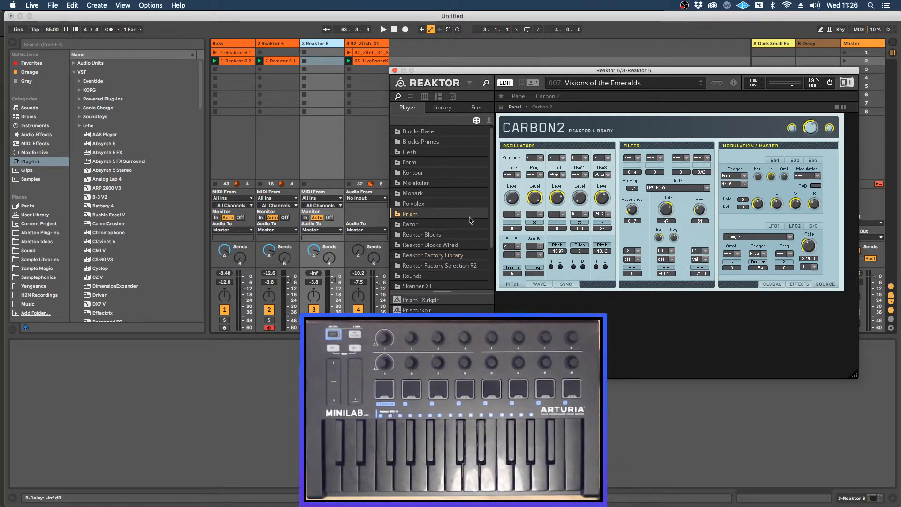
scroll(488, 225, down, 3)
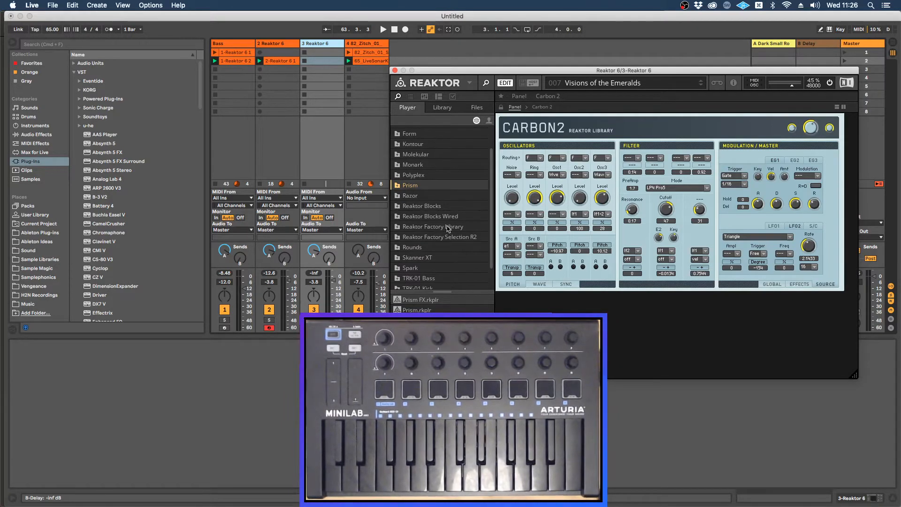
click(451, 227)
click(398, 228)
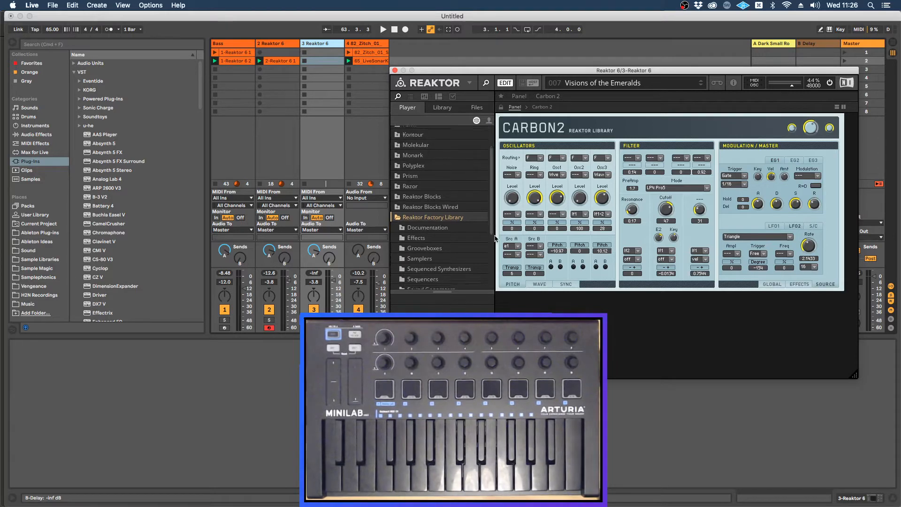
scroll(451, 244, down, 6)
click(423, 255)
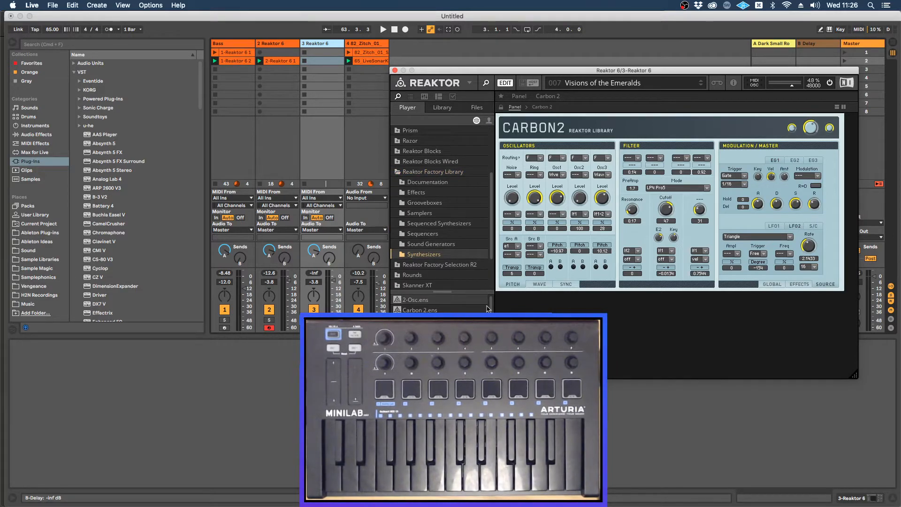
scroll(469, 324, down, 4)
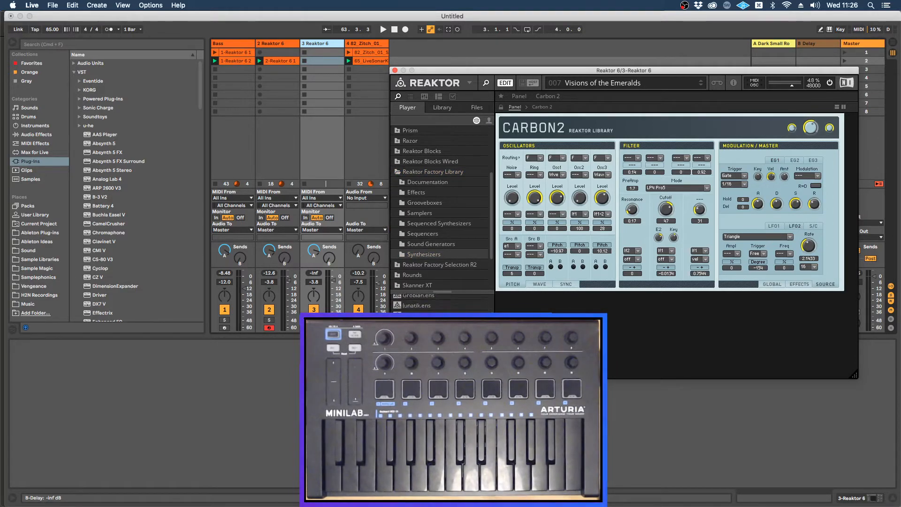
scroll(441, 303, down, 5)
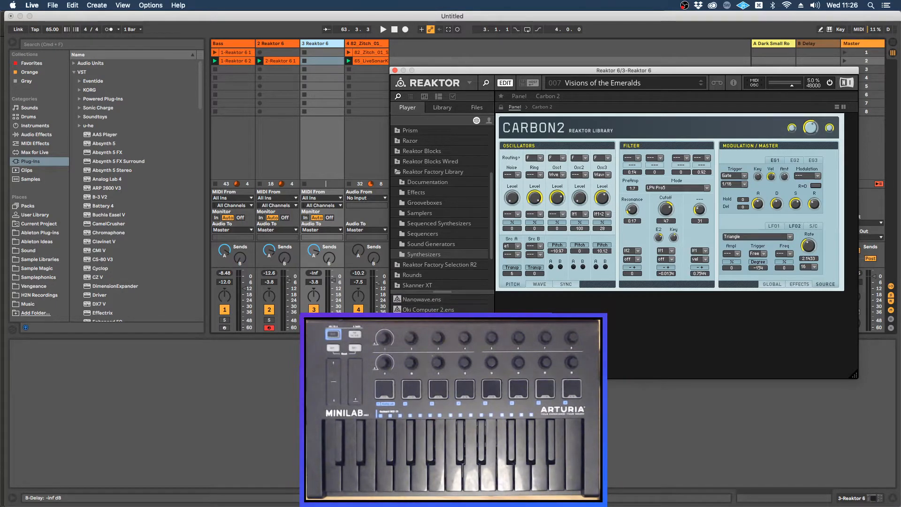
scroll(441, 303, up, 8)
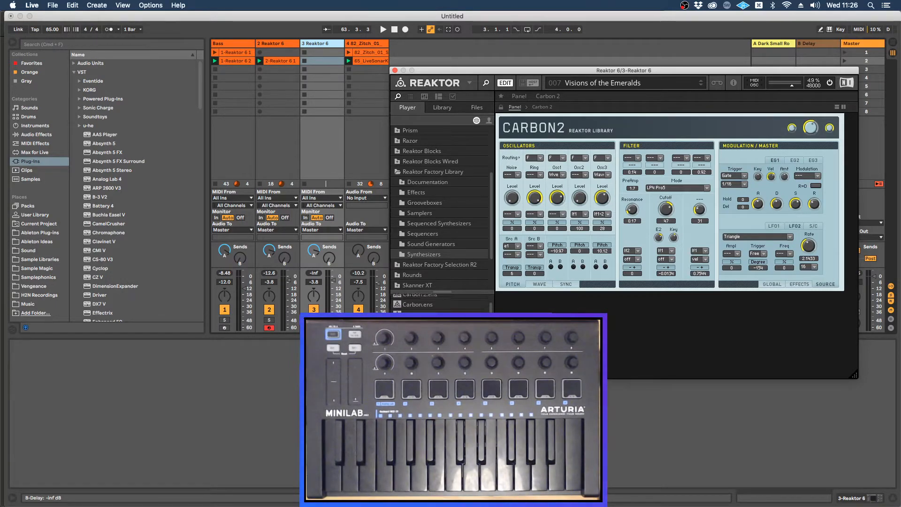
scroll(489, 309, up, 2)
click(428, 265)
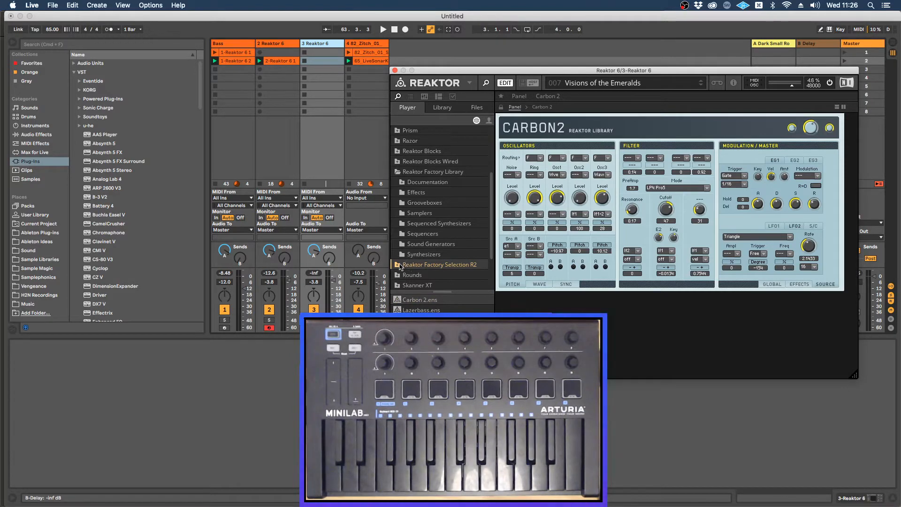
mouse_move(491, 248)
mouse_down()
mouse_move(495, 281)
mouse_move(493, 240)
mouse_up()
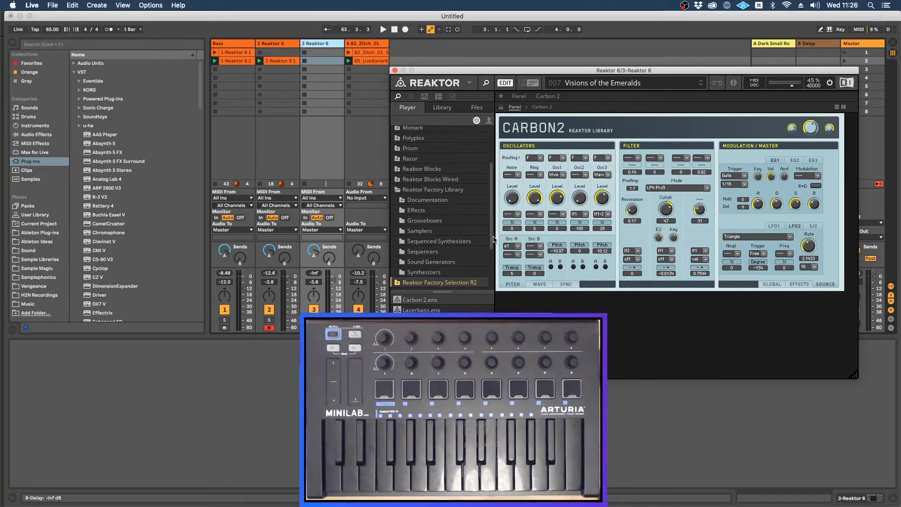
Step: Load Prism.rkplr from the Prism folder in place of Carbon 2, without saving the Carbon 2 changes
click(413, 149)
click(399, 148)
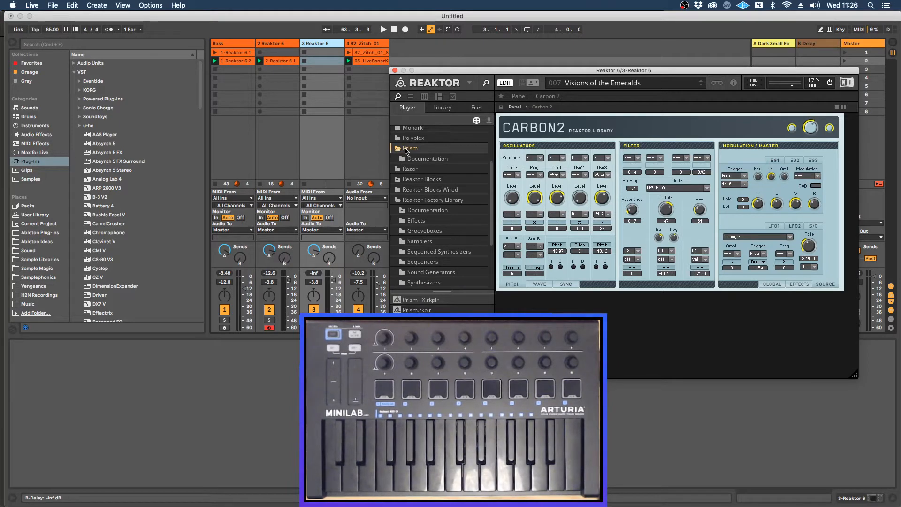
double_click(417, 309)
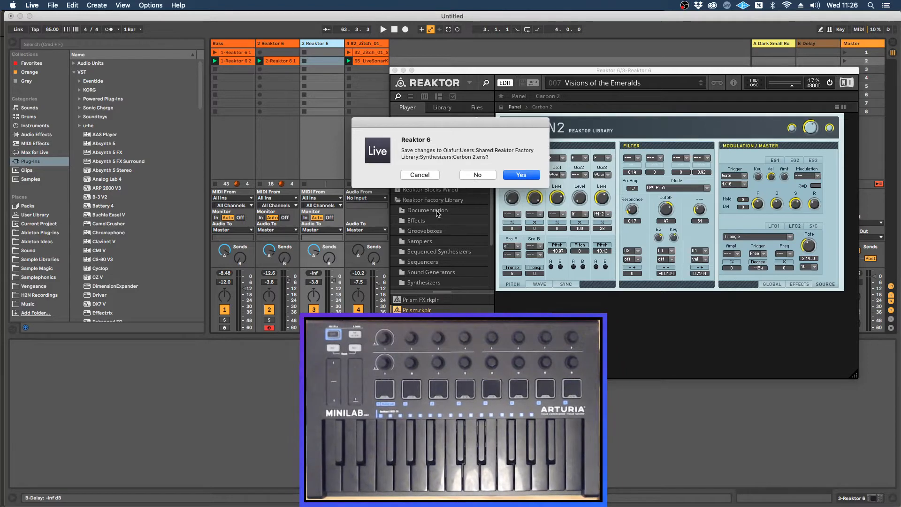
click(471, 173)
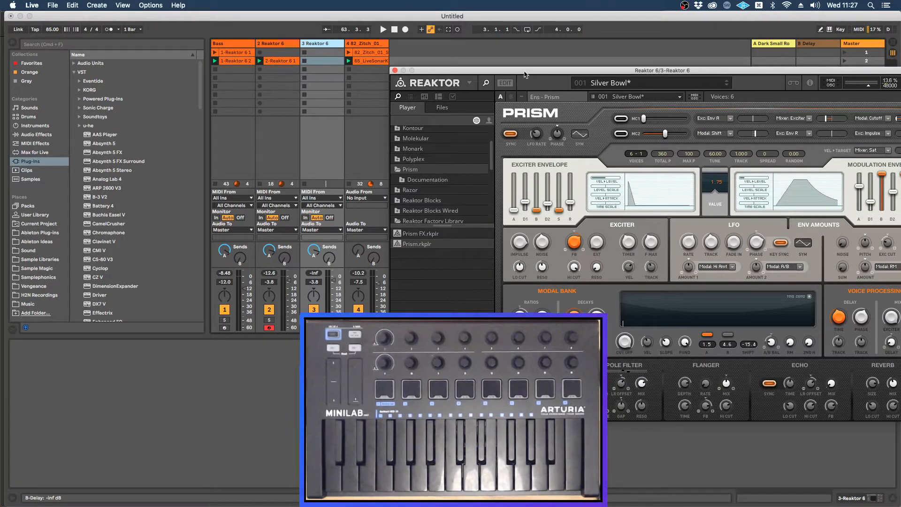
Step: Move the Reaktor window to uncover the third track's mixer and set that track's volume to -12.0 dB
drag(524, 74, 485, 74)
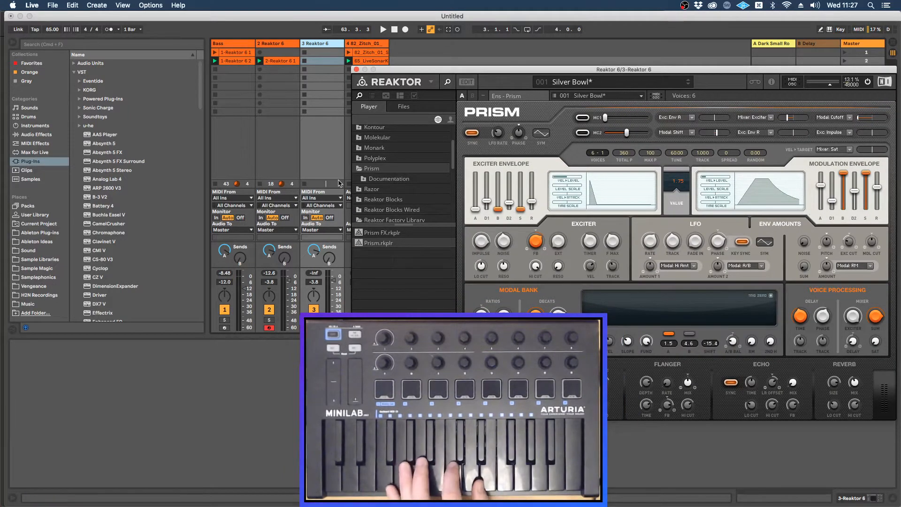
click(341, 296)
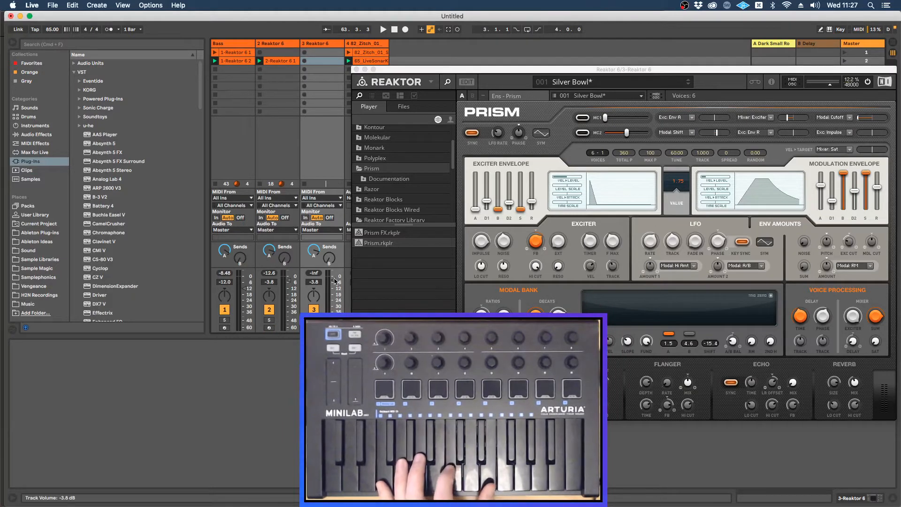
drag(335, 281, 335, 288)
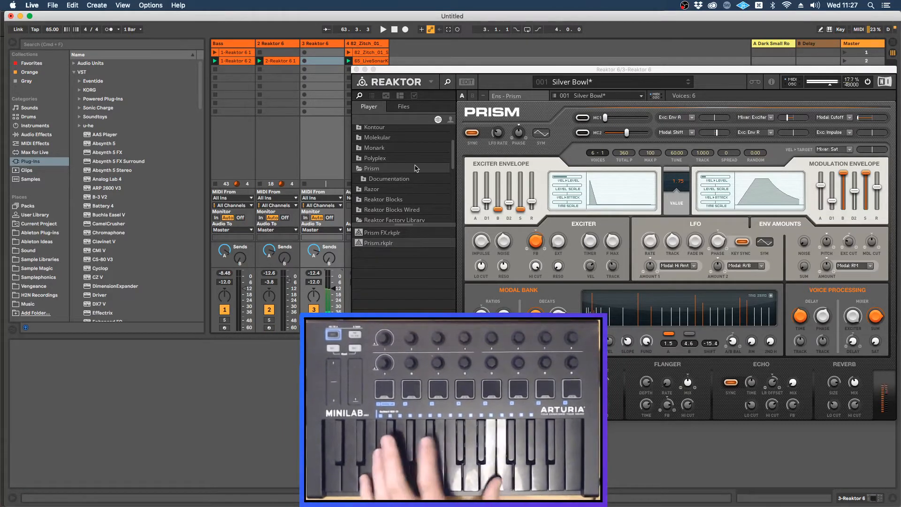
Step: Load the Malletto snapshot from Prism's embedded 003 Bells bank
click(371, 95)
click(370, 113)
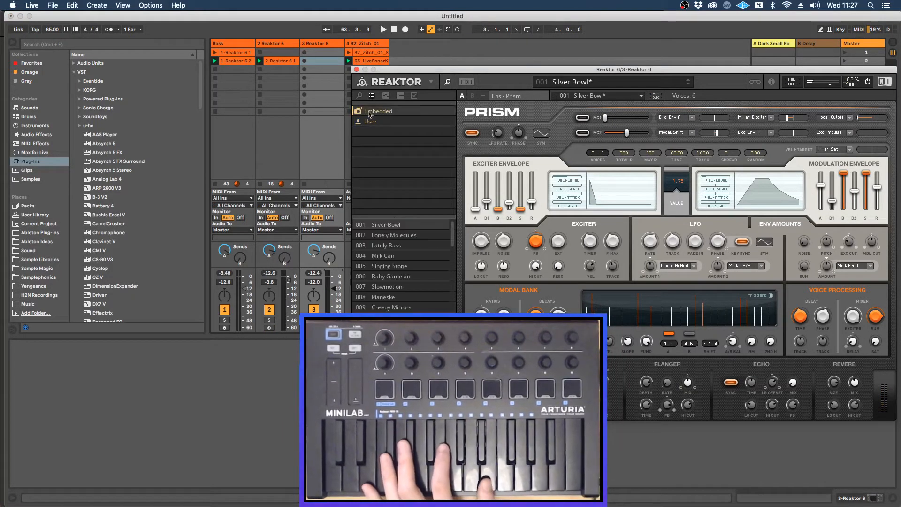
click(361, 112)
click(388, 123)
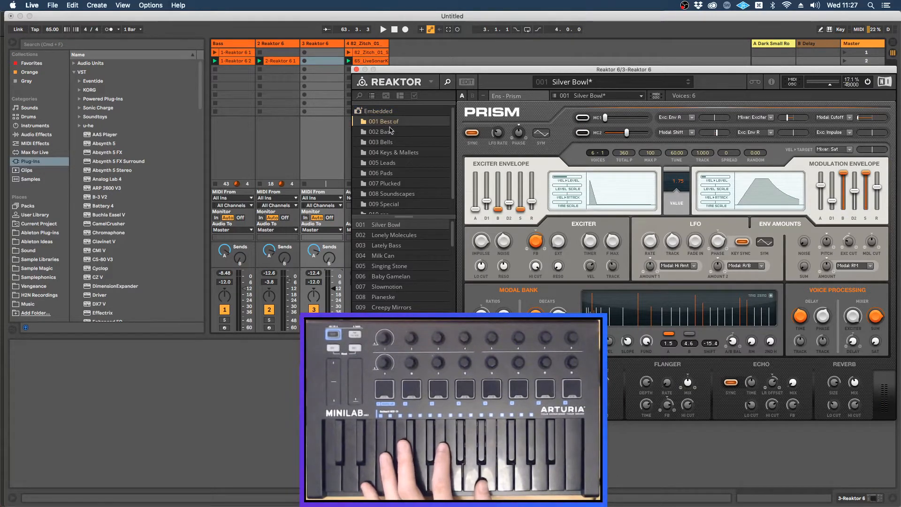
click(384, 142)
click(386, 227)
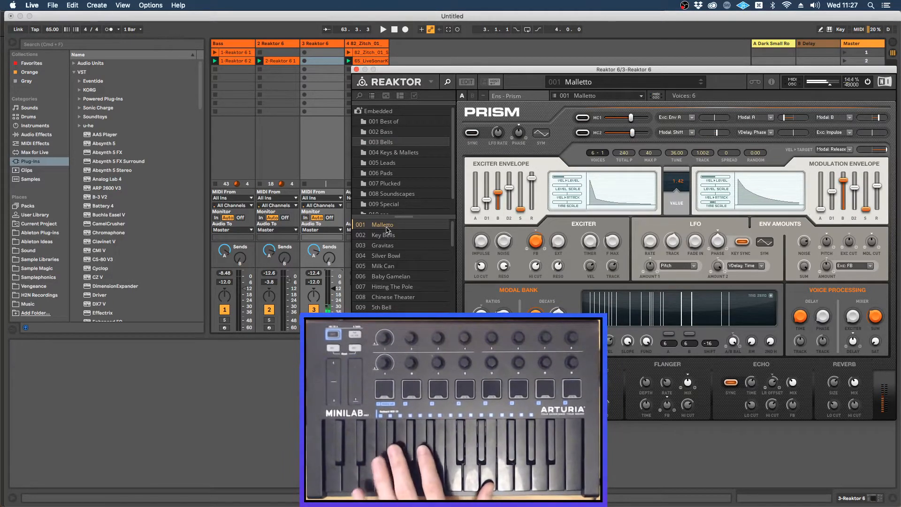
Step: Play the loop to audition the sound, switch to the Key Bells snapshot, and stop playback
key(space)
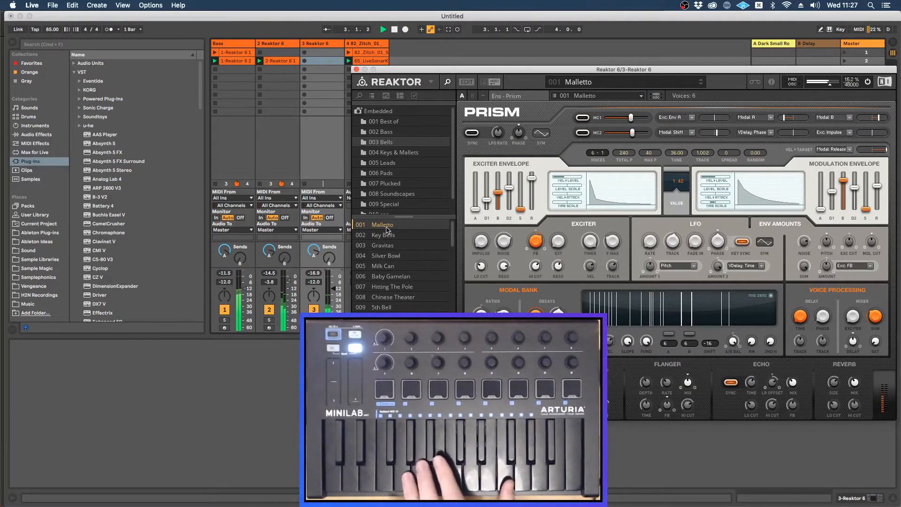
click(388, 235)
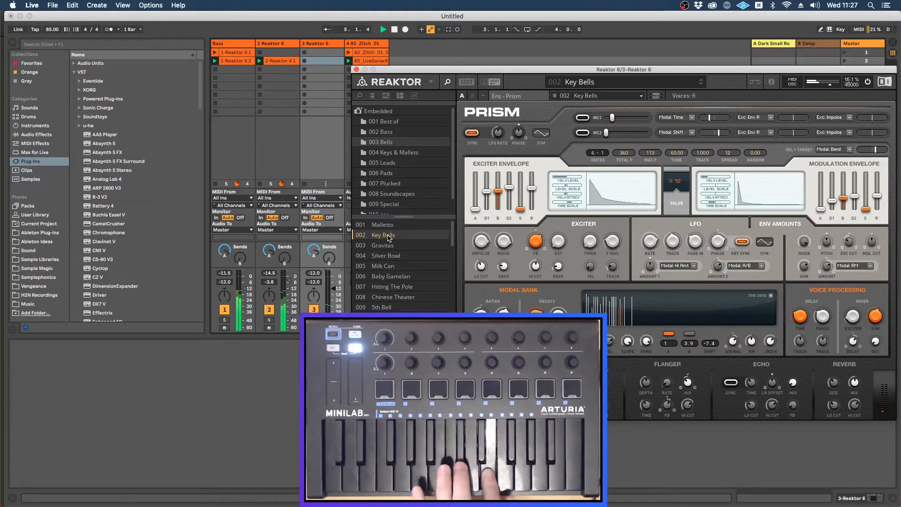
key(space)
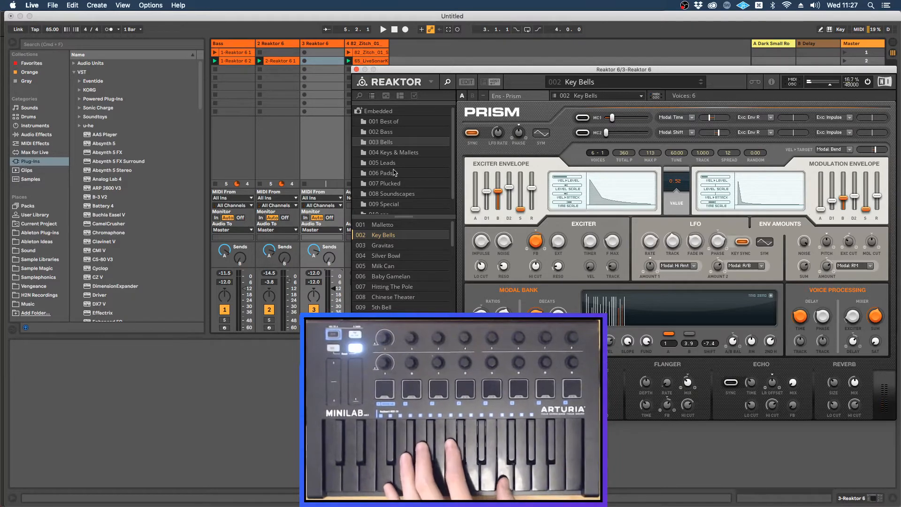
Step: Stop the Bass and second Reaktor track's clips, and record a clip in the third track's second slot
click(261, 70)
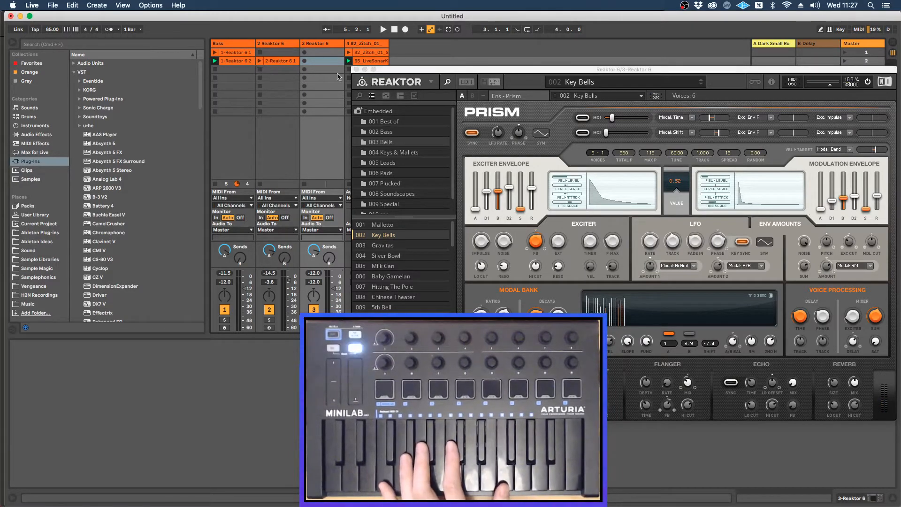
drag(384, 71, 404, 73)
click(216, 70)
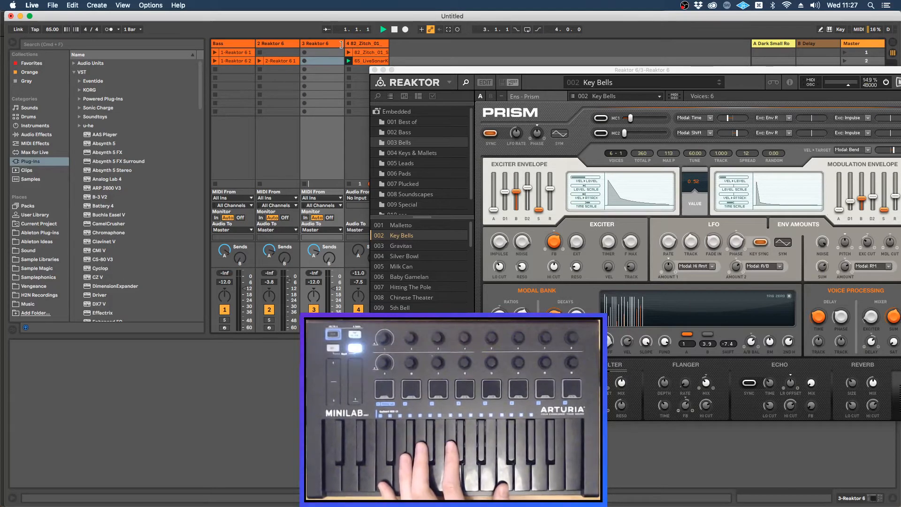
click(304, 62)
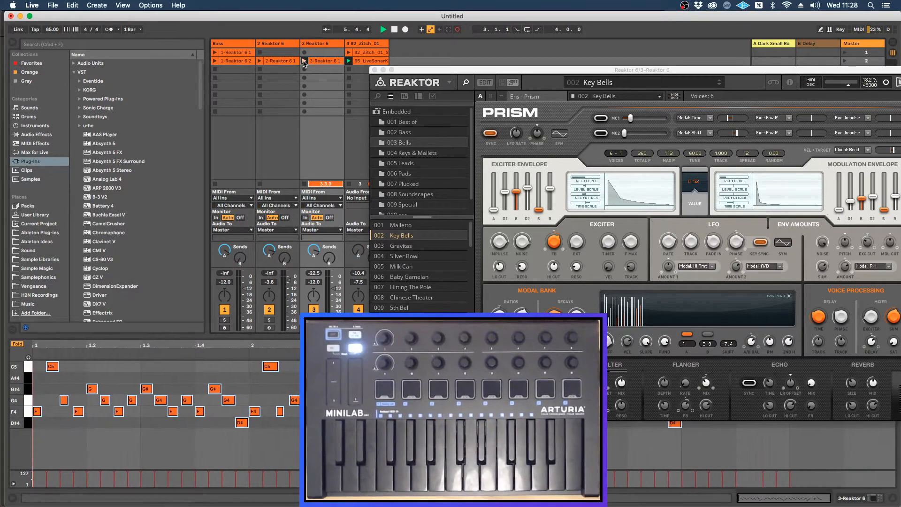
click(304, 61)
Step: Set the recorded Prism clip's loop length to 2 bars and apply Legato to its notes
drag(406, 73, 502, 23)
click(92, 424)
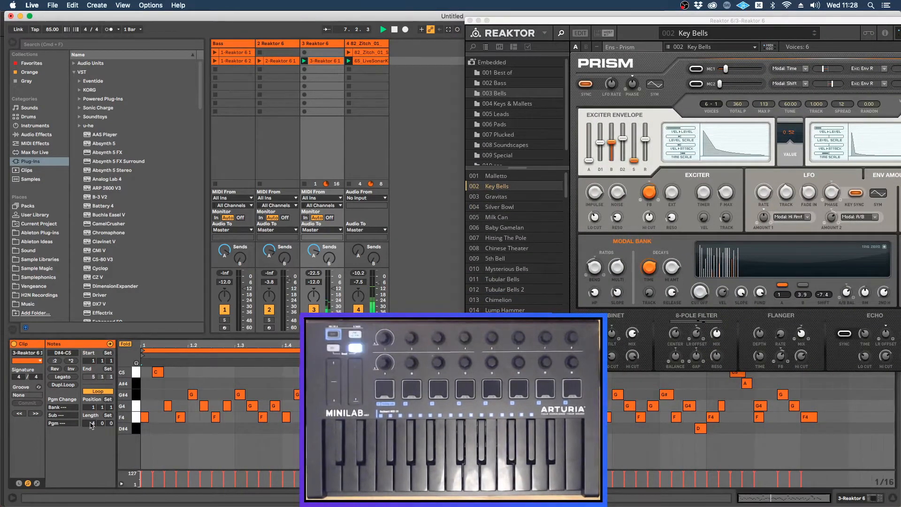
drag(91, 425, 85, 419)
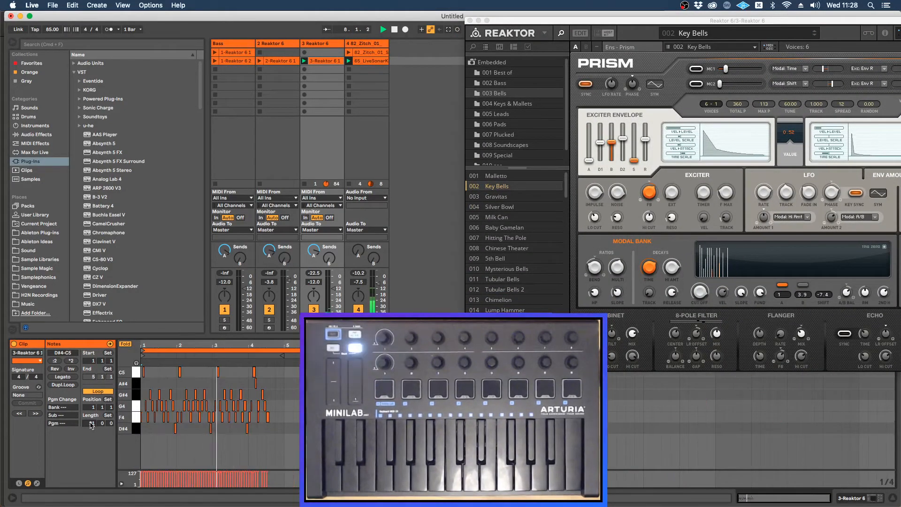
drag(85, 419, 93, 426)
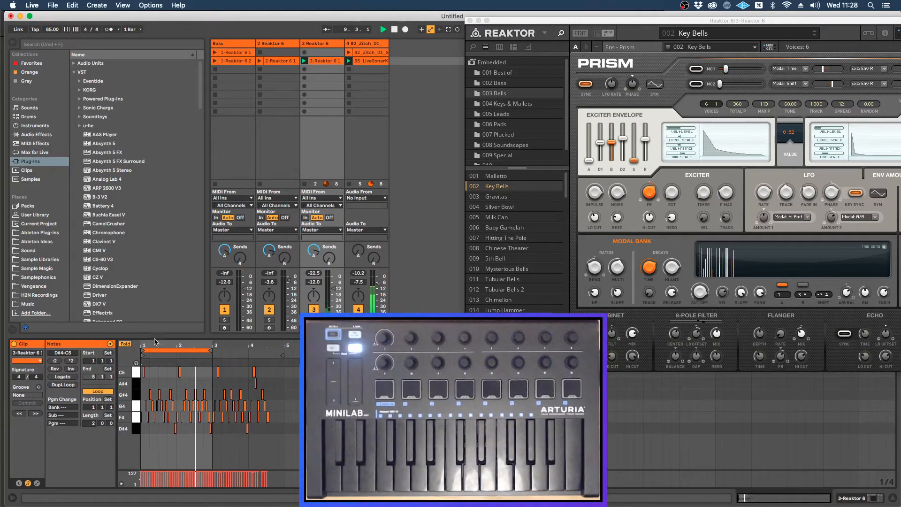
drag(153, 345, 230, 346)
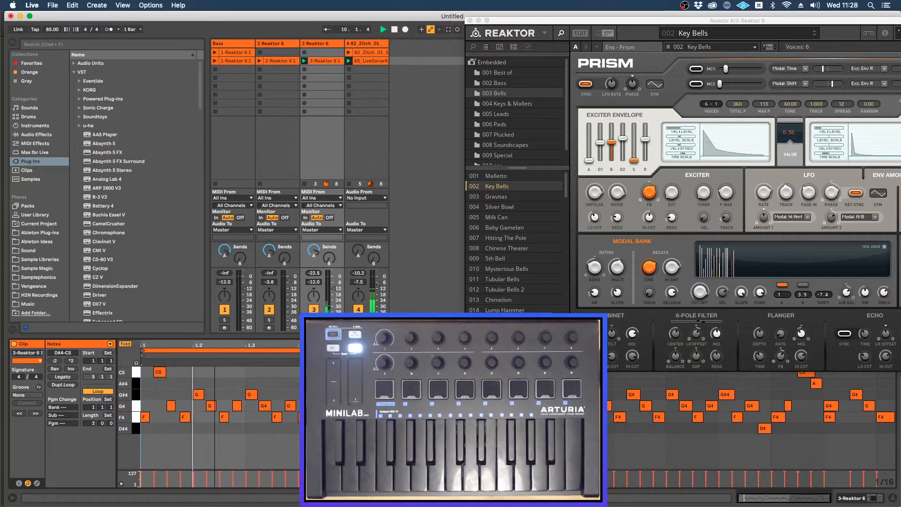
click(62, 377)
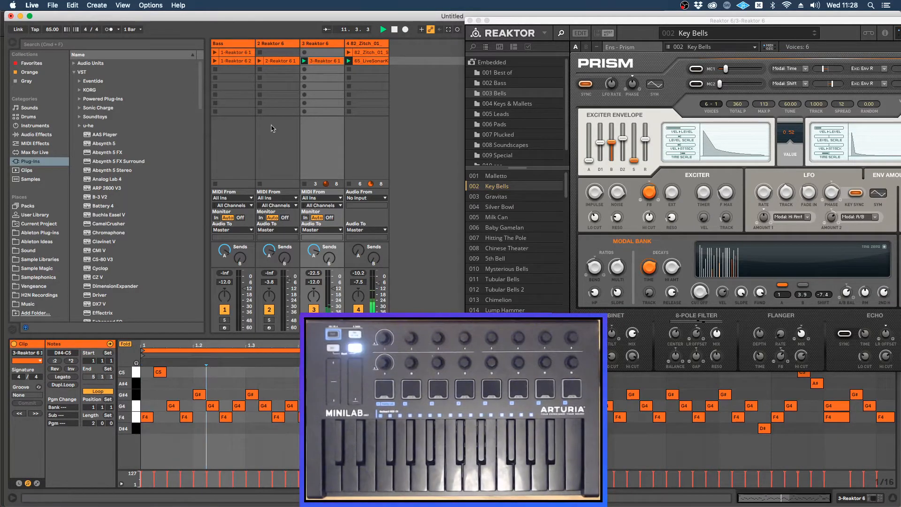
Step: Check the second Bass clip's note, and transpose all notes of the unfolded Prism clip down two semitones
click(239, 61)
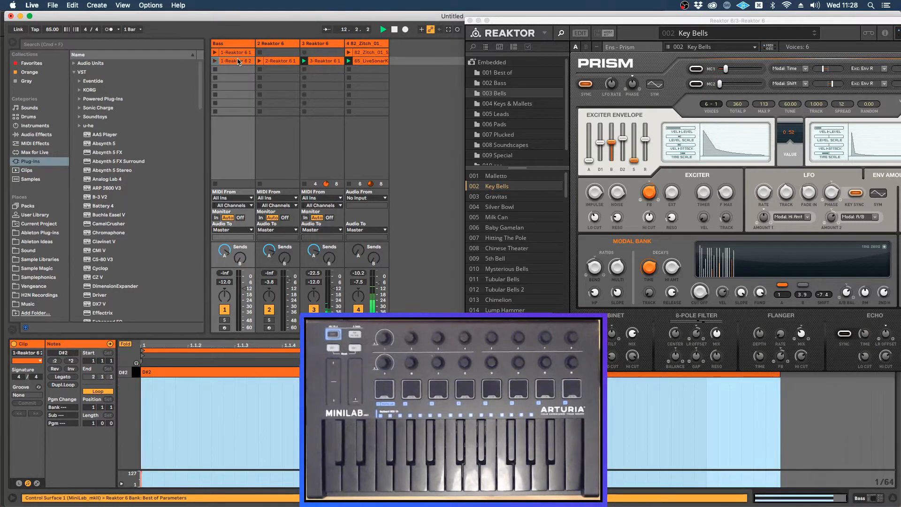
click(332, 63)
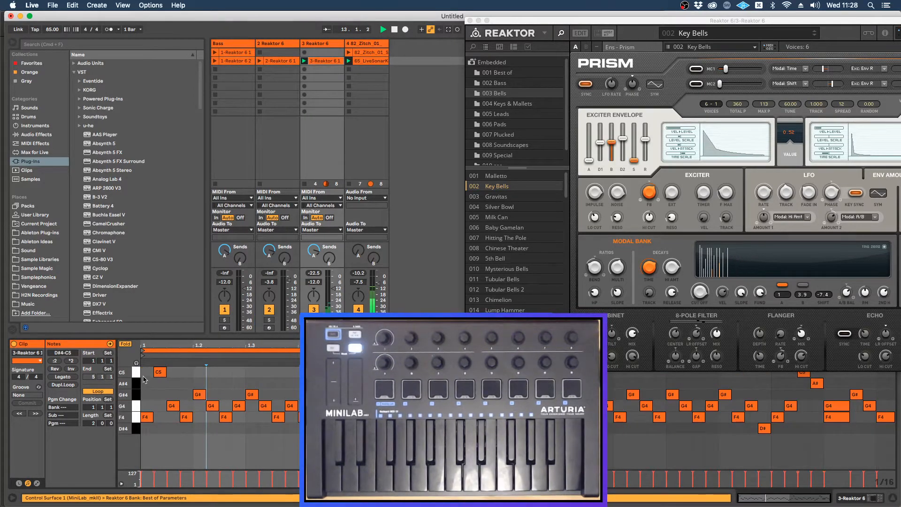
click(125, 344)
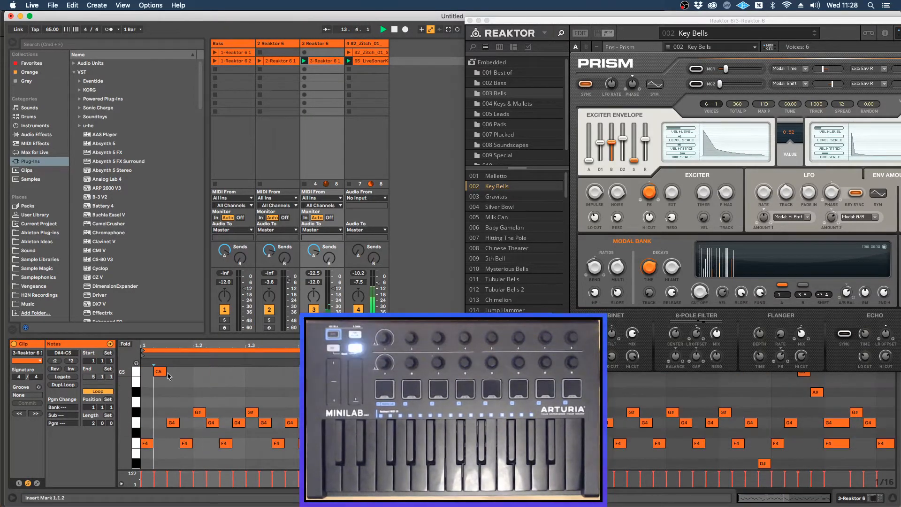
key(super+a)
key(Down)
key(Down)
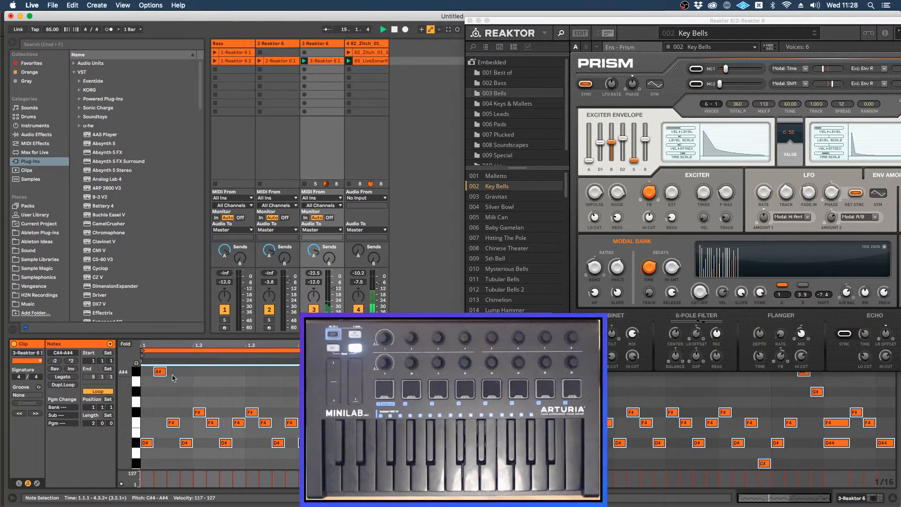
Step: Launch the second Bass clip and raise the third Reaktor track's volume to -7.5 dB
click(214, 61)
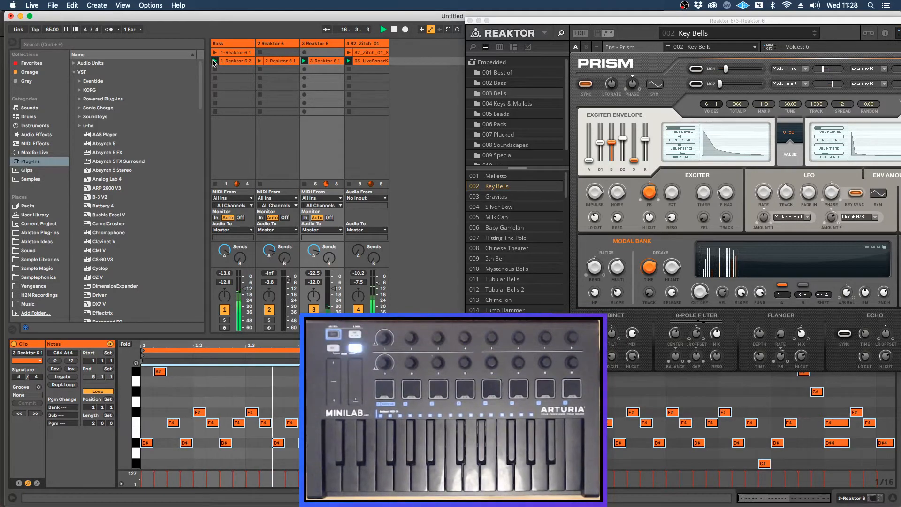
drag(334, 292, 335, 284)
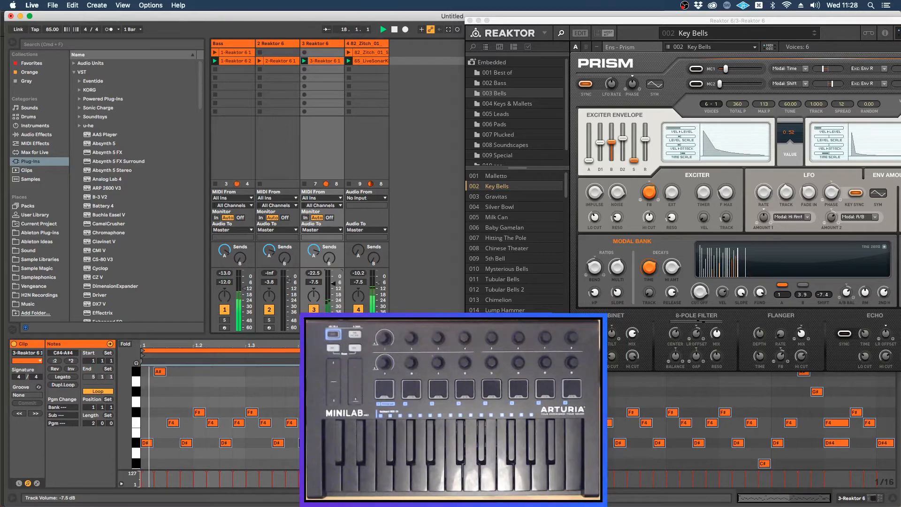
Step: Lower the Bass track's volume to -13.0 dB, and transpose all notes of the second Reaktor track's clip down to D2
drag(245, 288, 244, 290)
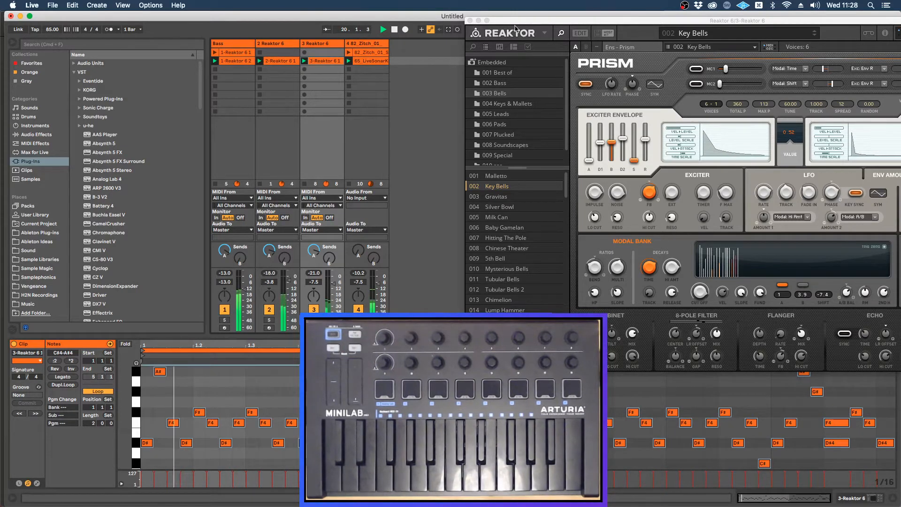
drag(513, 22, 449, 18)
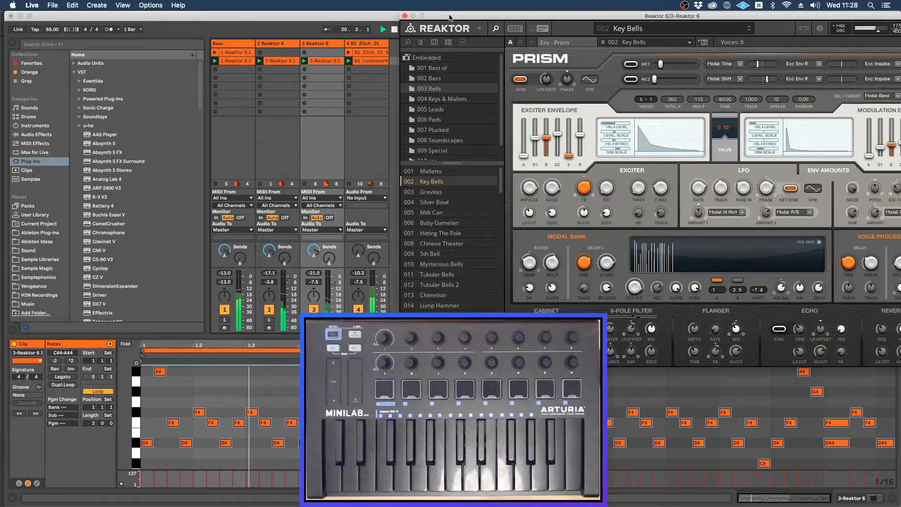
click(280, 61)
click(139, 372)
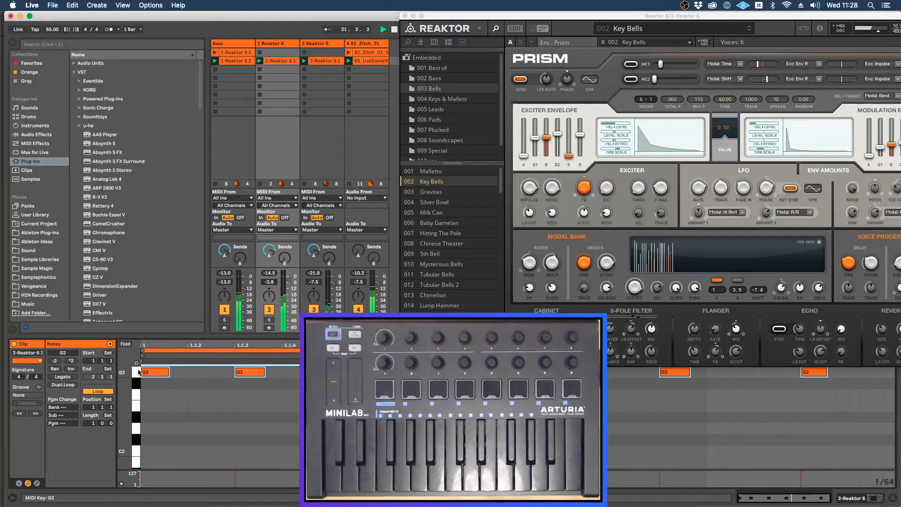
key(Down)
key(Down)
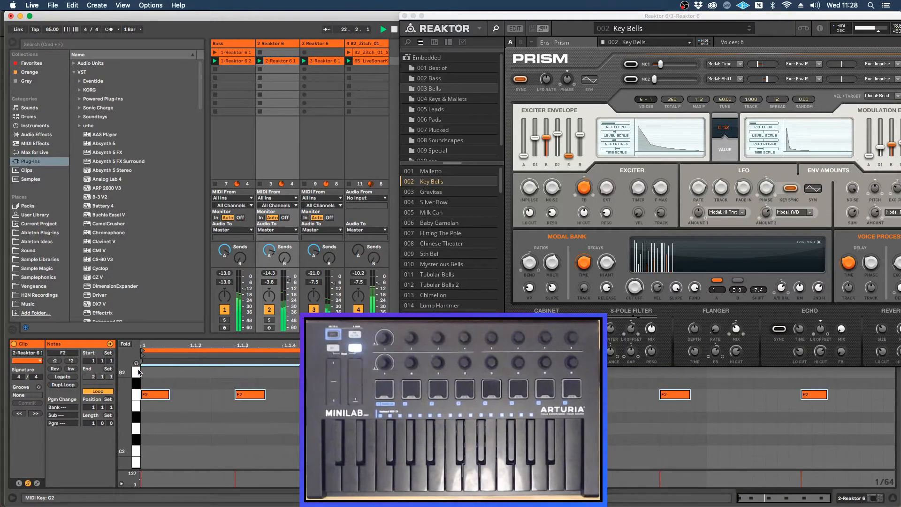
key(Down)
key(Down)
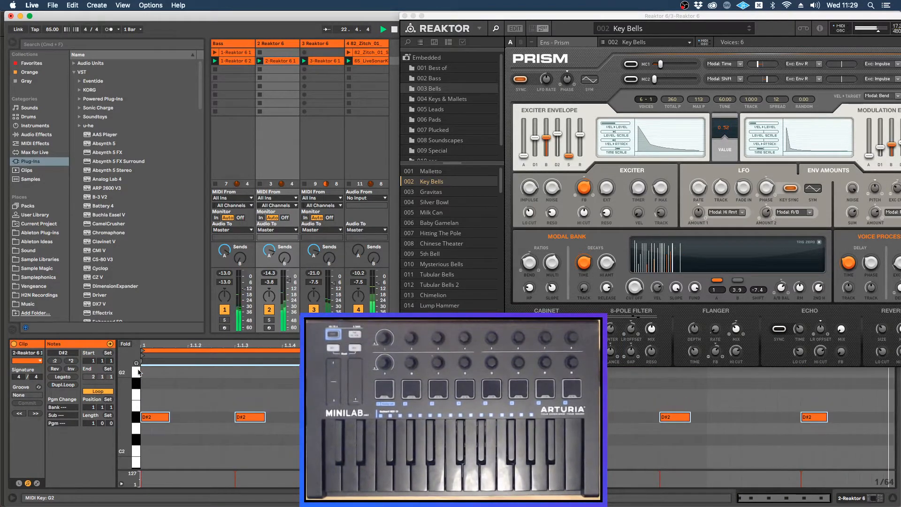
key(Down)
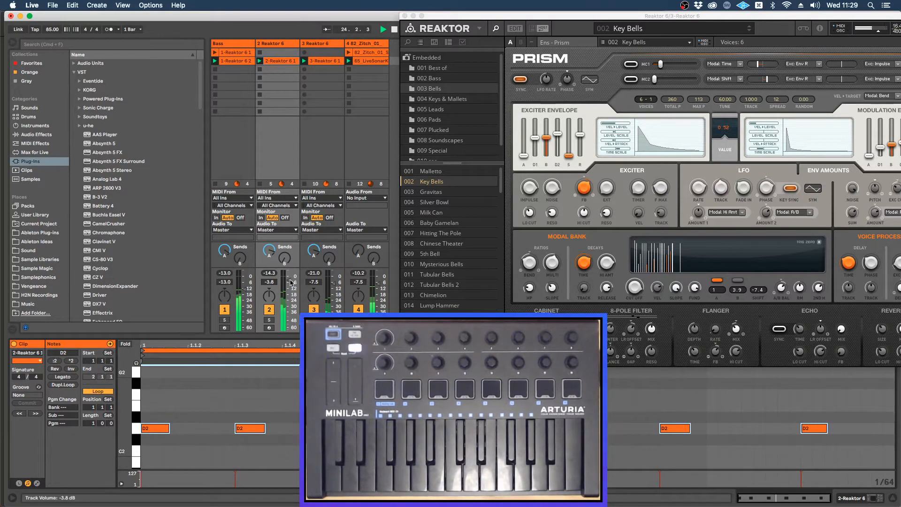
Step: Lower the second Reaktor track's volume to -8.0 dB and close the Prism plug-in window
drag(289, 280, 289, 283)
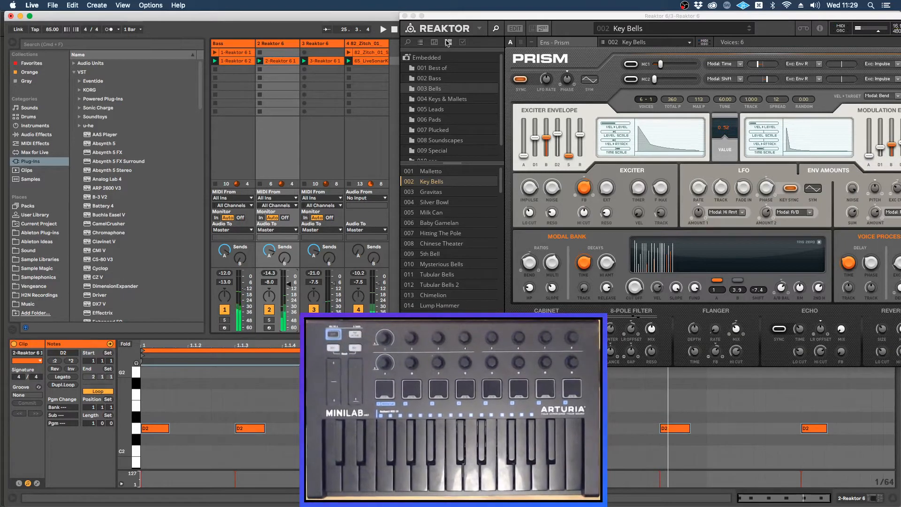
drag(445, 13, 338, 28)
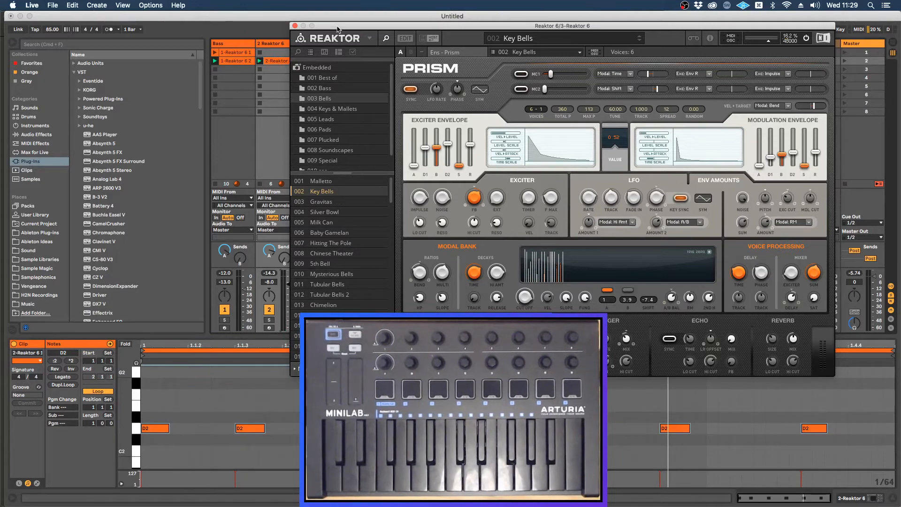
click(295, 26)
Step: Switch to Firefox to look through the synthesizers included in Komplete Start, and return to Live
key(super+Tab)
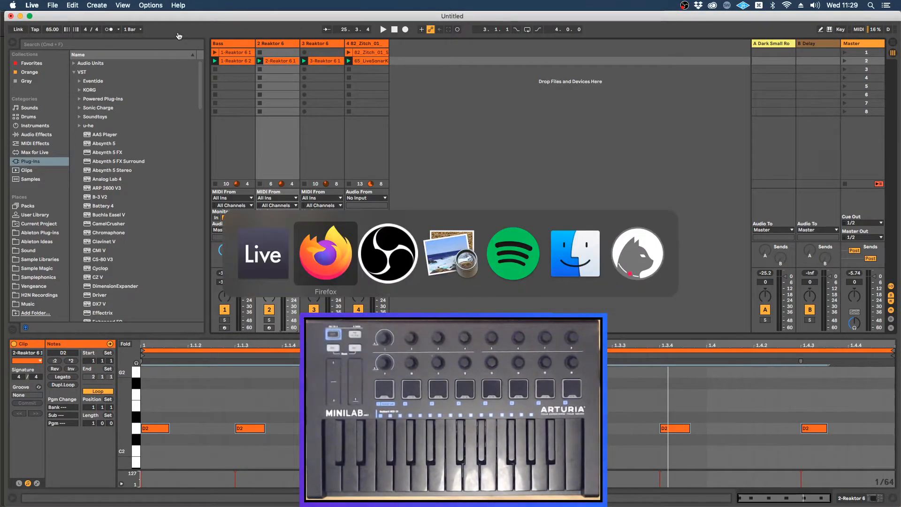
scroll(457, 172, up, 3)
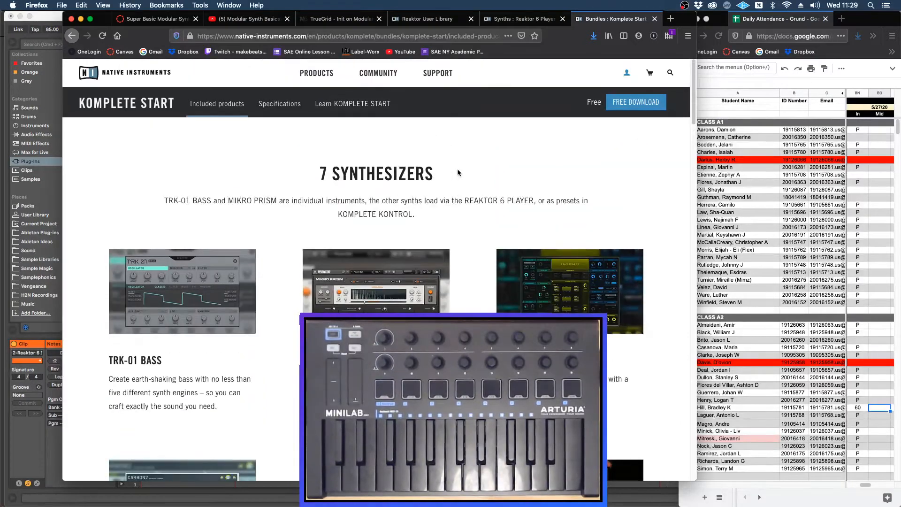
scroll(457, 168, down, 3)
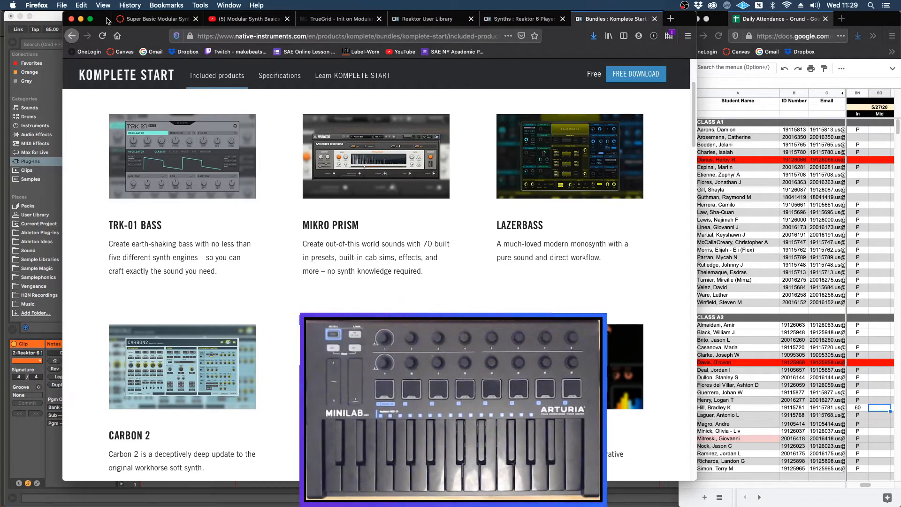
scroll(360, 174, down, 8)
scroll(361, 174, up, 7)
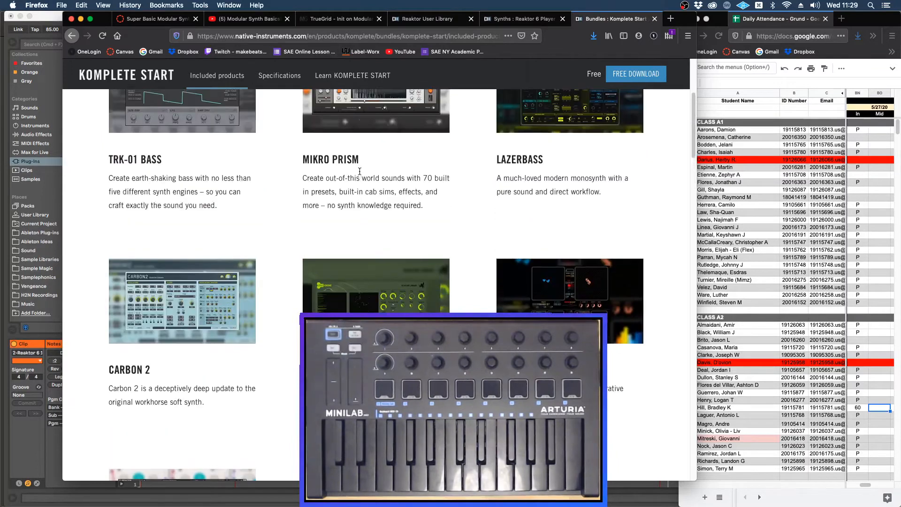
click(55, 21)
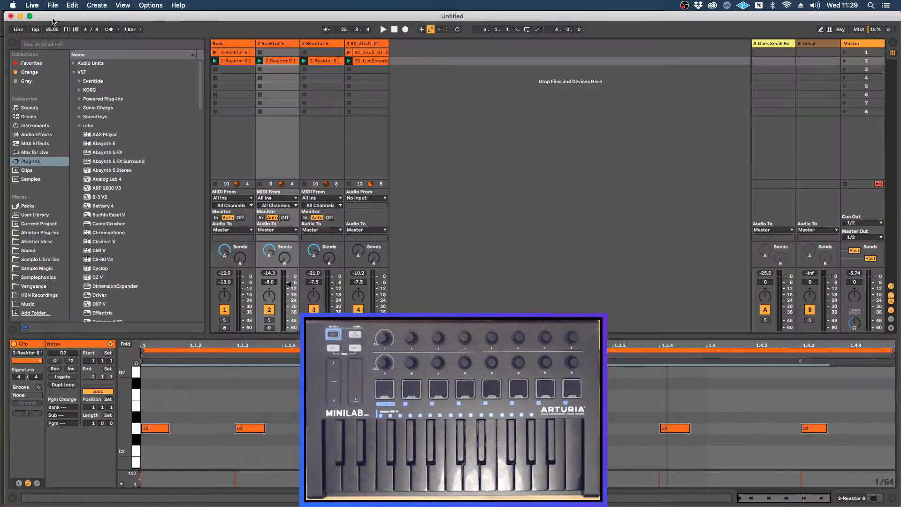
Step: Duplicate the third track, which holds the Prism instrument, and delete the copied clip from the duplicate
click(328, 43)
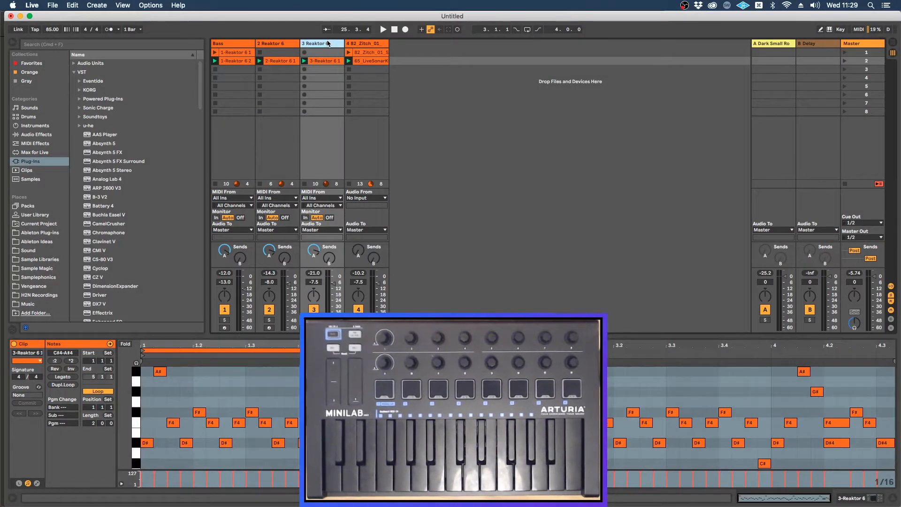
key(super+d)
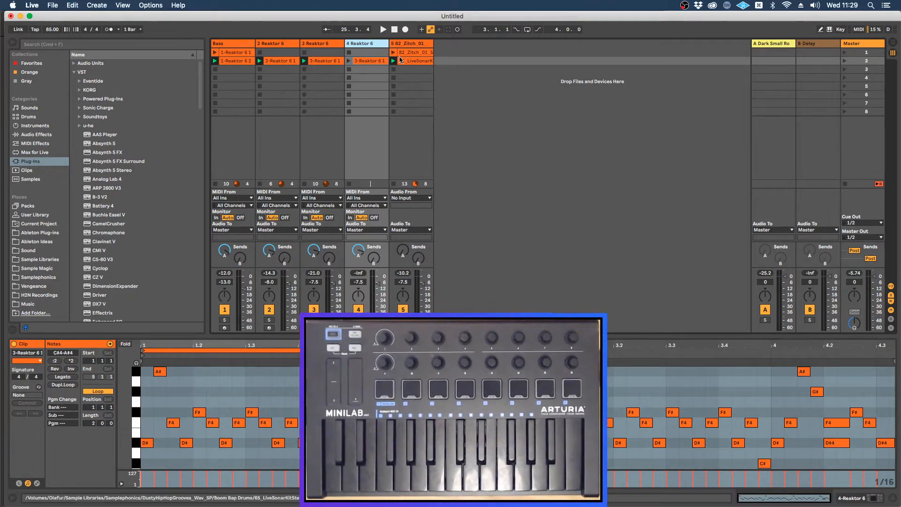
click(373, 61)
key(Delete)
Step: Load TRK-01 Bass.ens in the duplicated track's Reaktor without saving the Prism changes, and move its window clear of the tracks
click(371, 46)
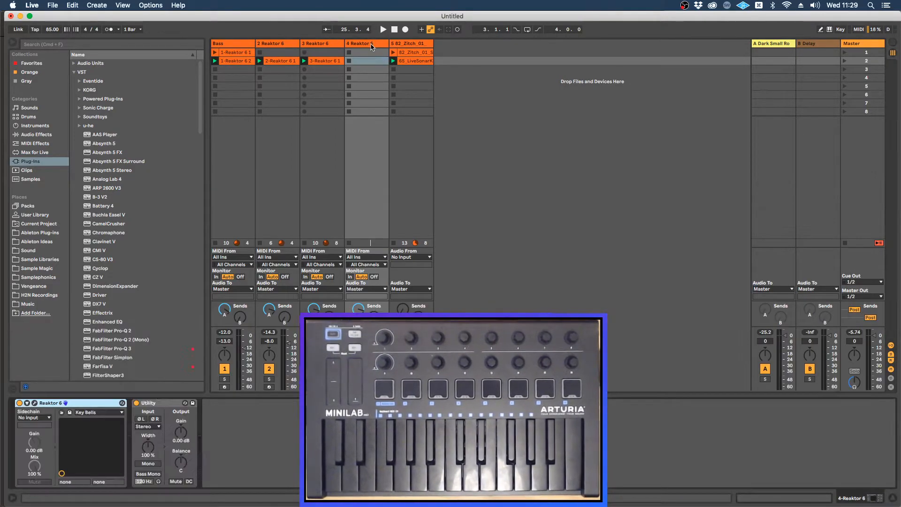
click(35, 403)
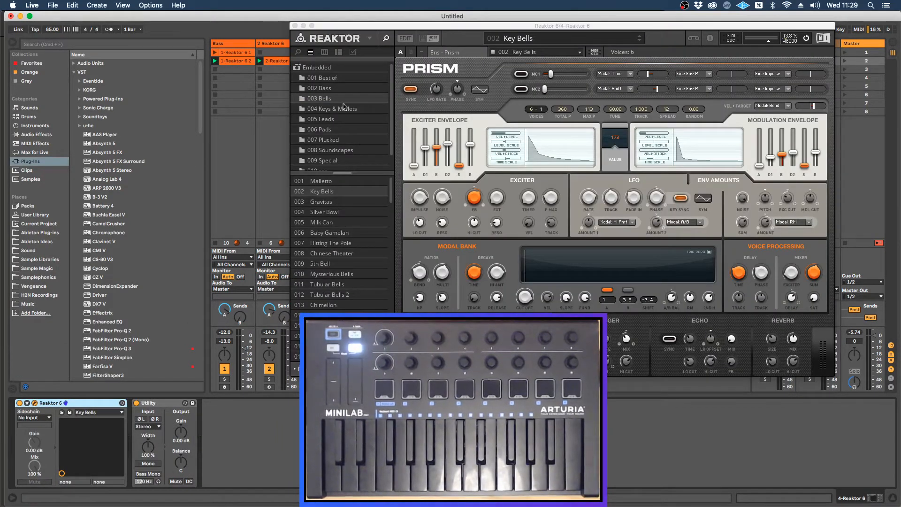
click(299, 51)
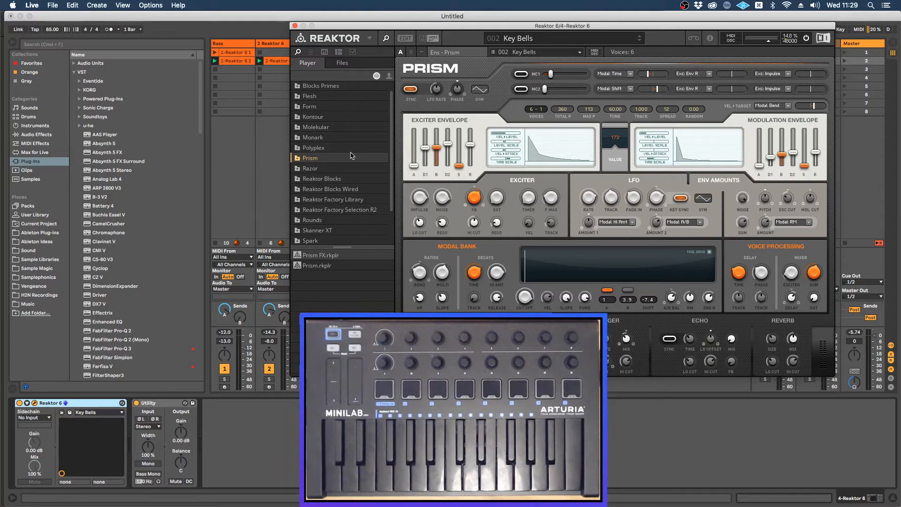
scroll(351, 153, down, 3)
click(317, 220)
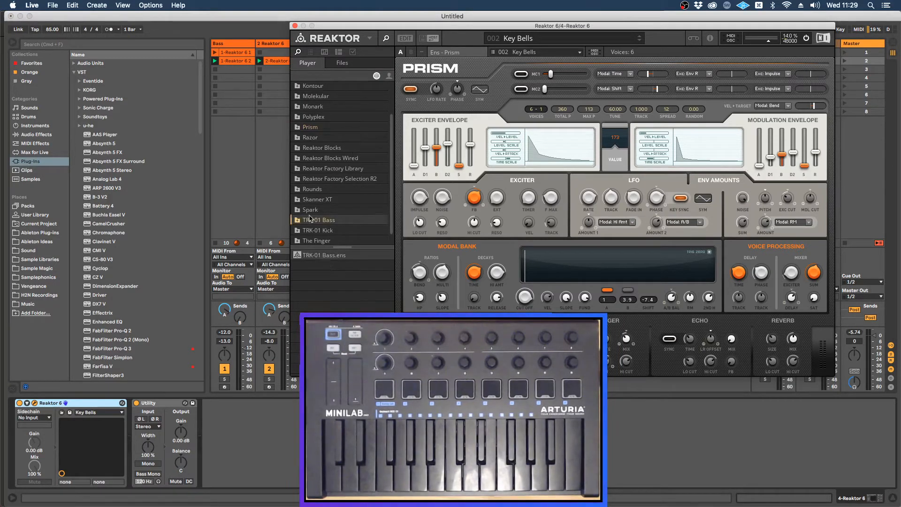
double_click(311, 256)
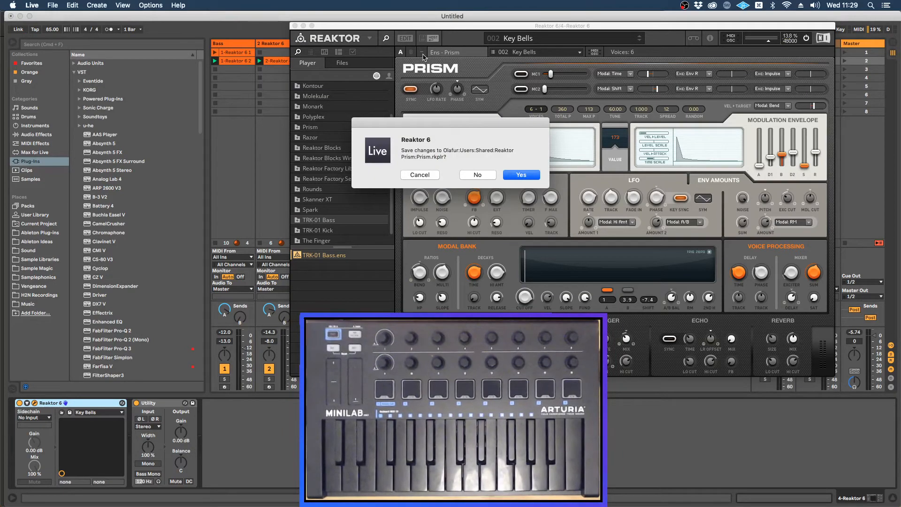
drag(419, 28, 503, 58)
click(471, 175)
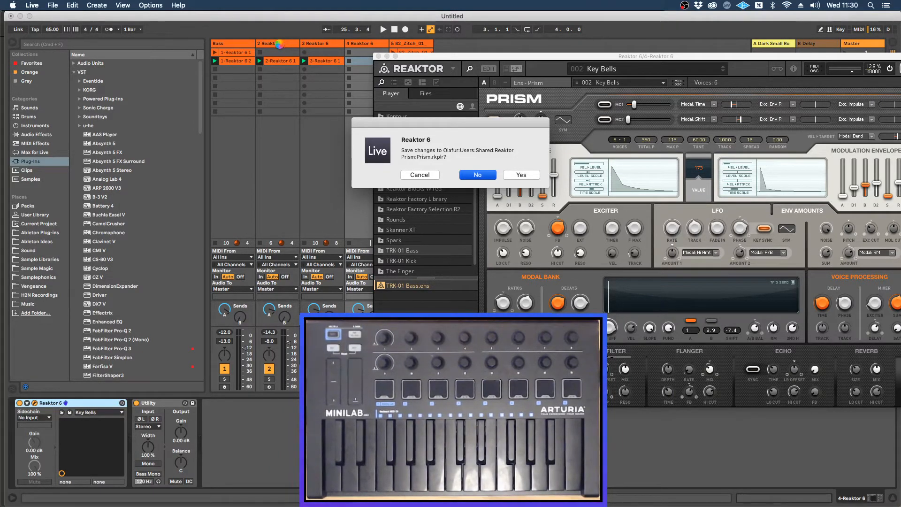
key(Return)
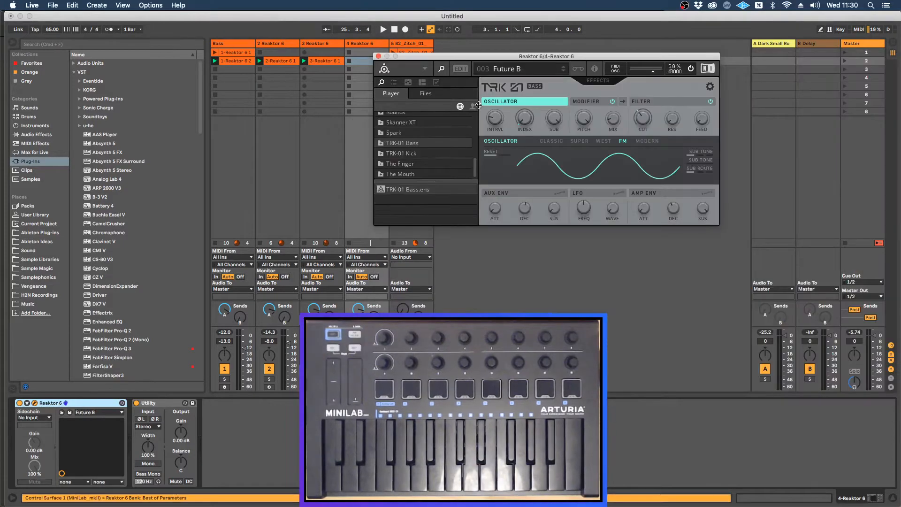
drag(438, 56, 552, 69)
Step: Rename the drum loop track as Dr Lp and move it in front of the Bass track
click(413, 45)
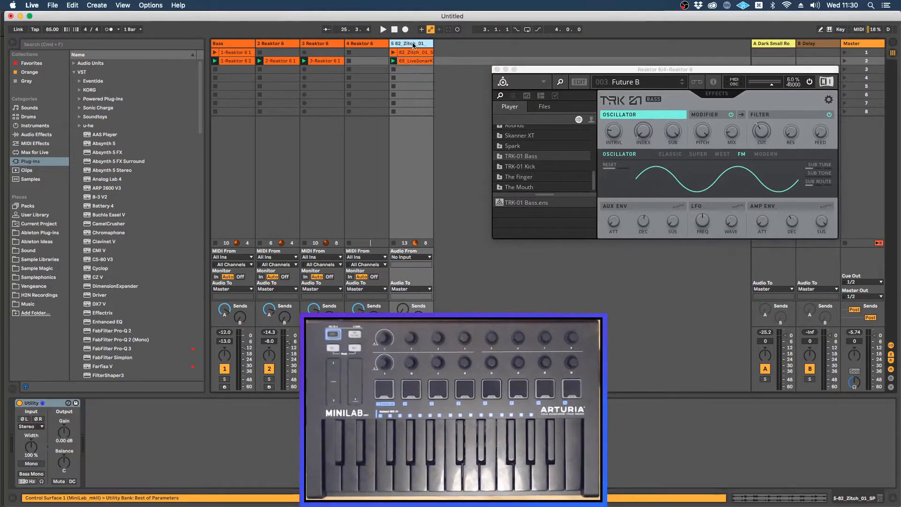
key(cmd+r)
text(Dr Lp)
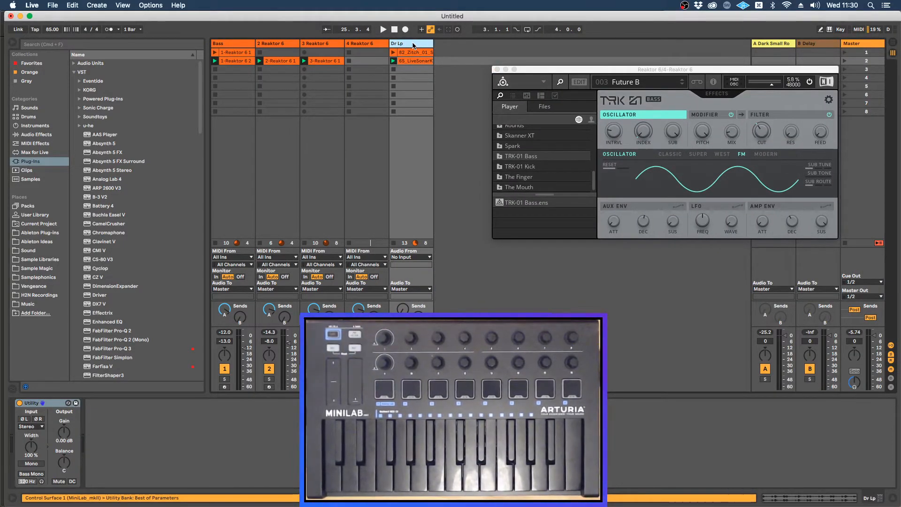
drag(413, 44, 223, 45)
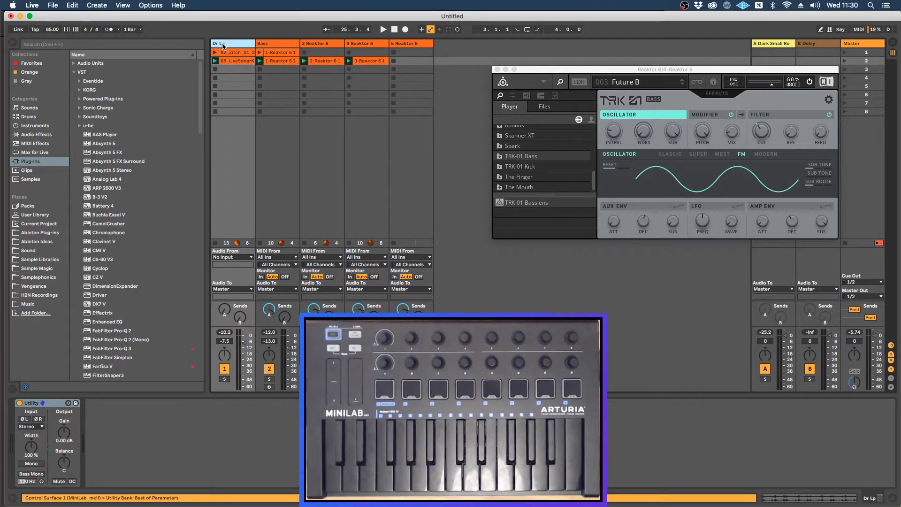
right_click(223, 46)
key(Escape)
click(266, 45)
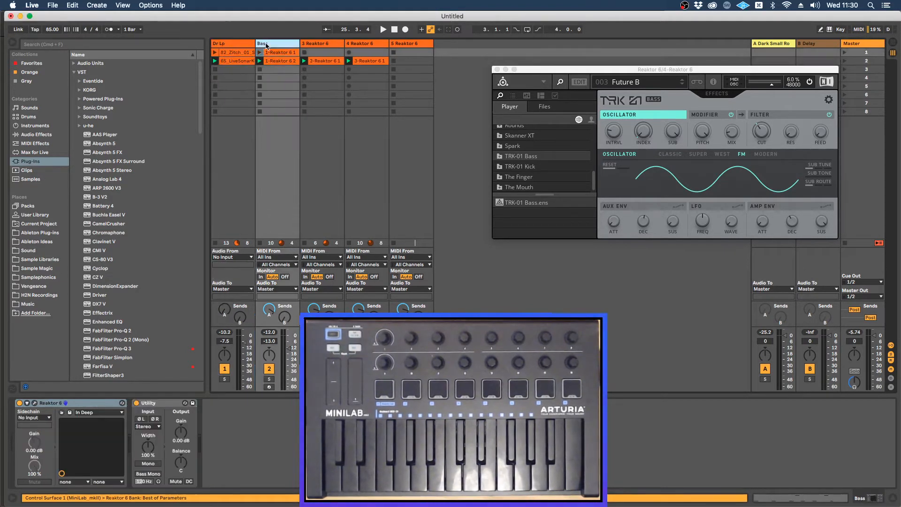
key(Delete)
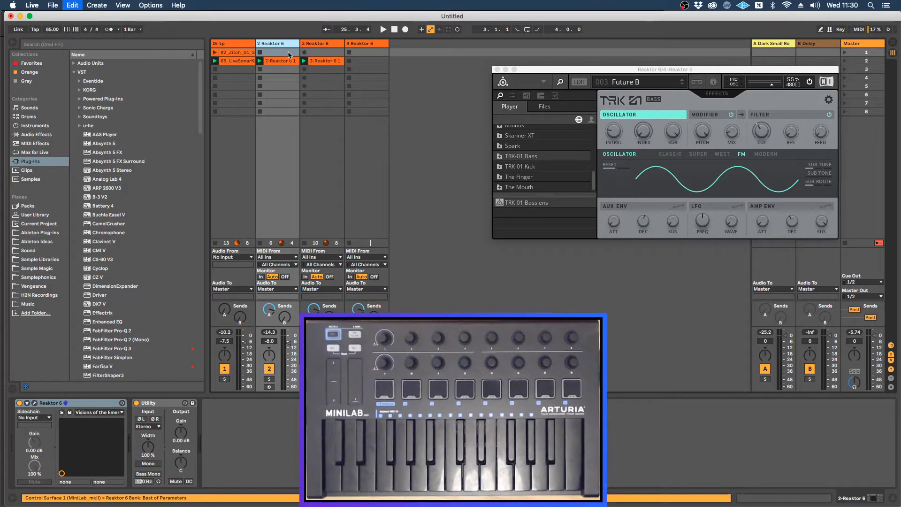
key(super+z)
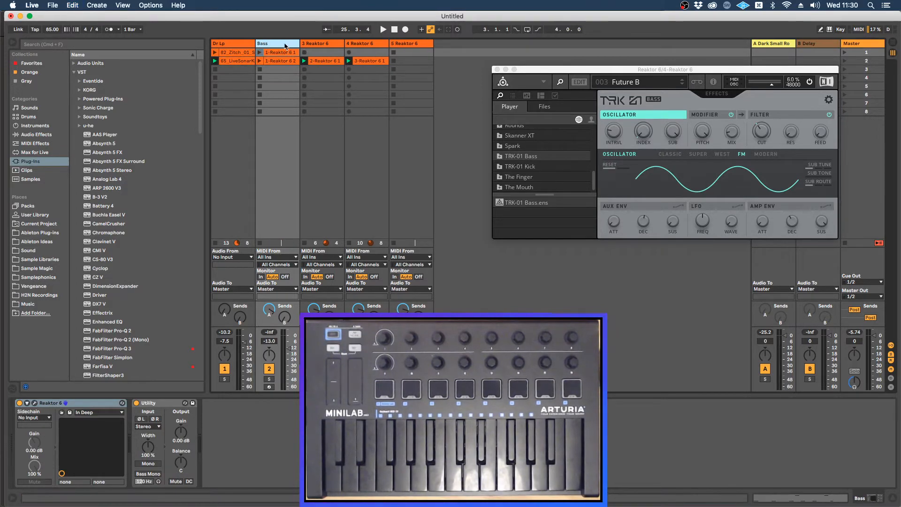
Step: Color the Bass track red and assign the track color to its clips
right_click(285, 45)
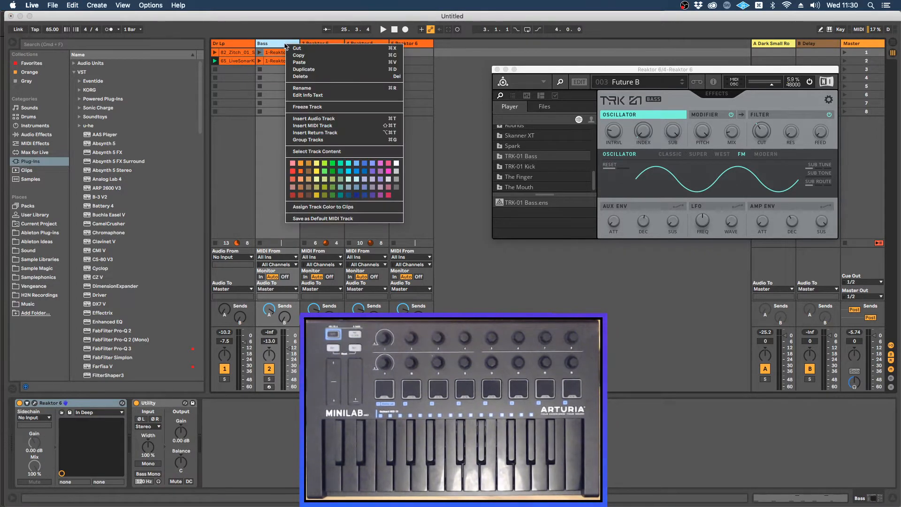
click(293, 171)
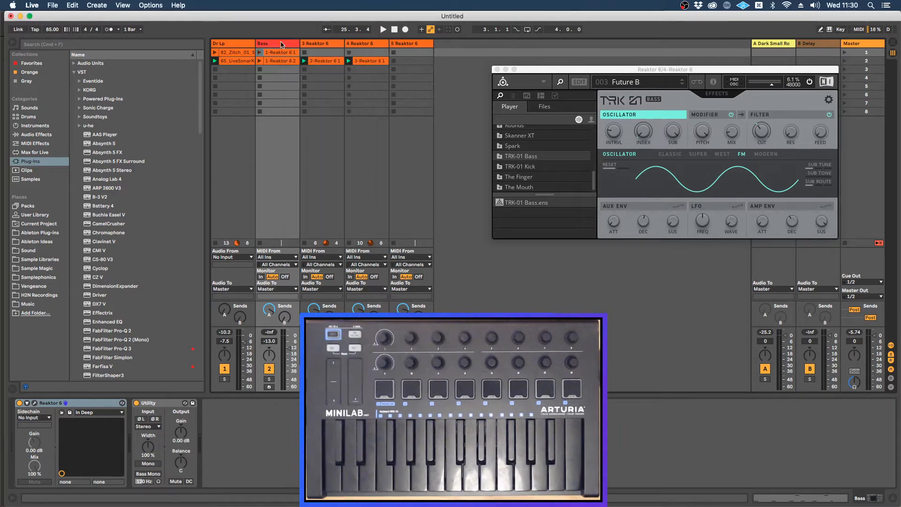
right_click(281, 44)
click(312, 206)
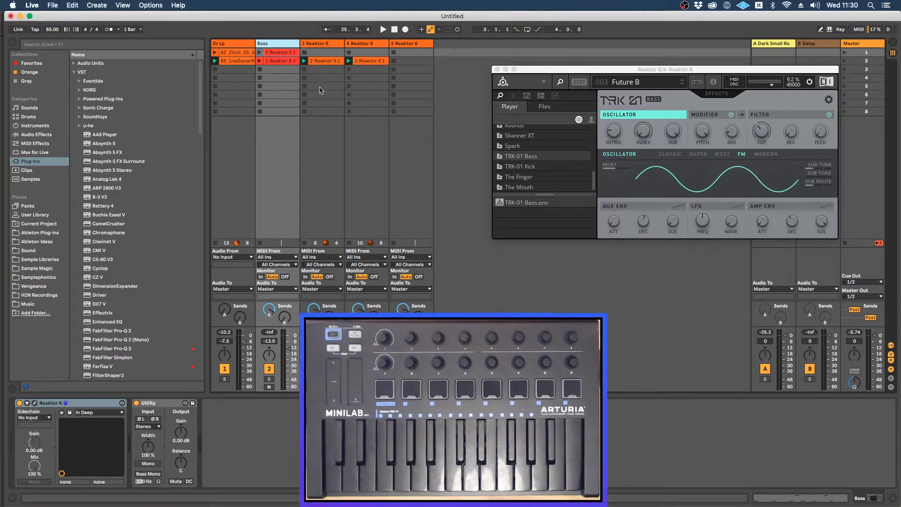
Step: Rename the 3 Reaktor 6 track as Chords and the 4 Reaktor 6 track as Bell
click(324, 45)
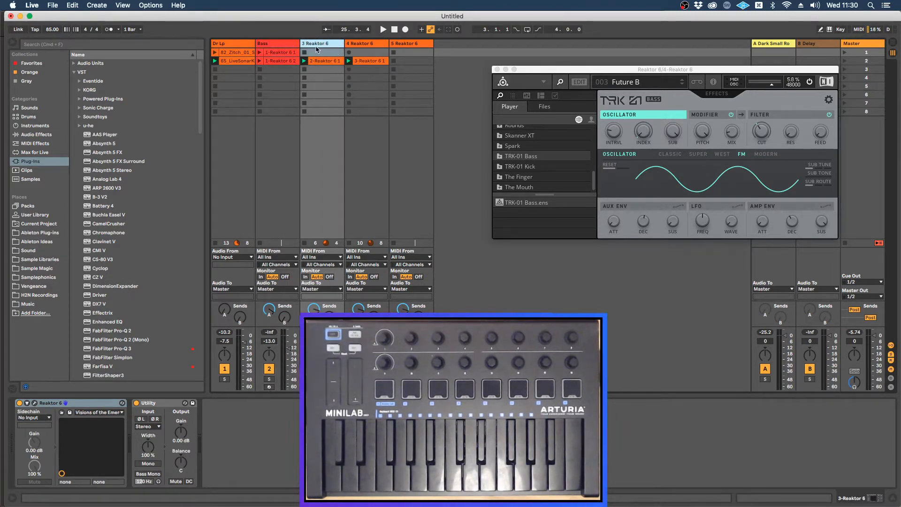
key(cmd+r)
text(Chords)
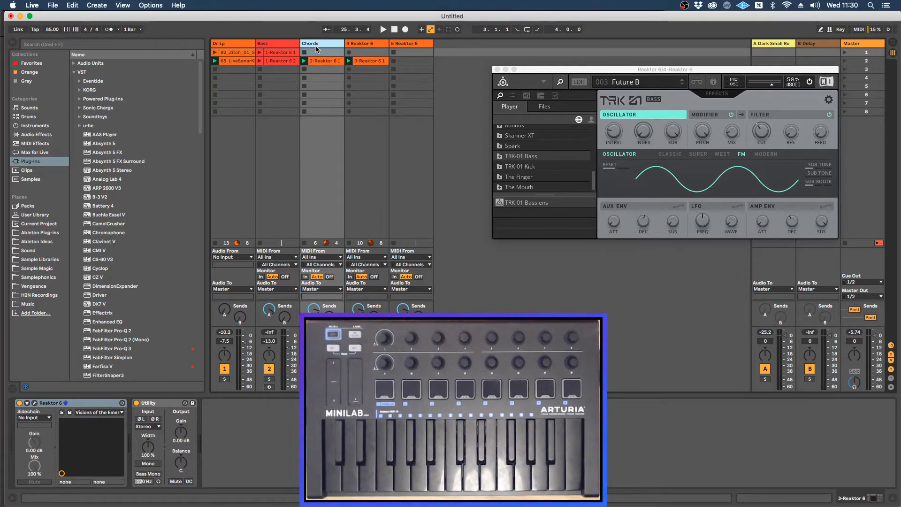
key(Return)
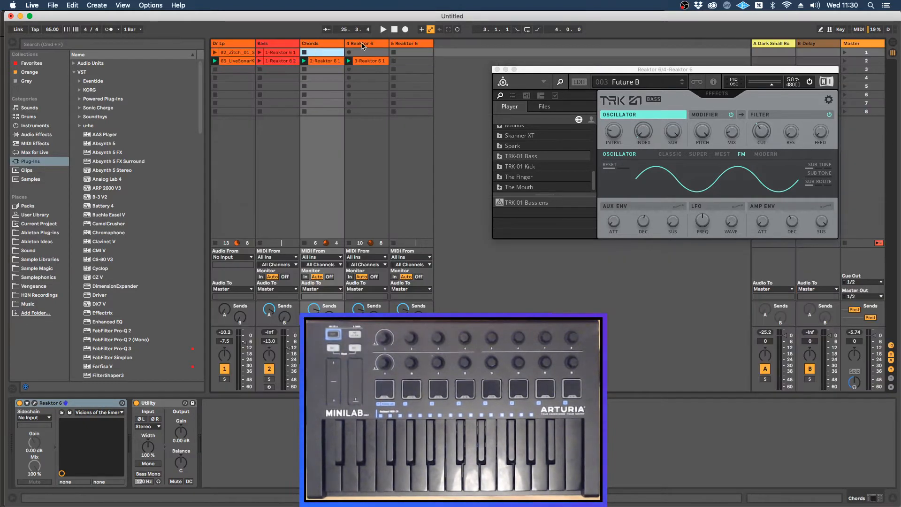
click(362, 45)
key(cmd+r)
text(Be)
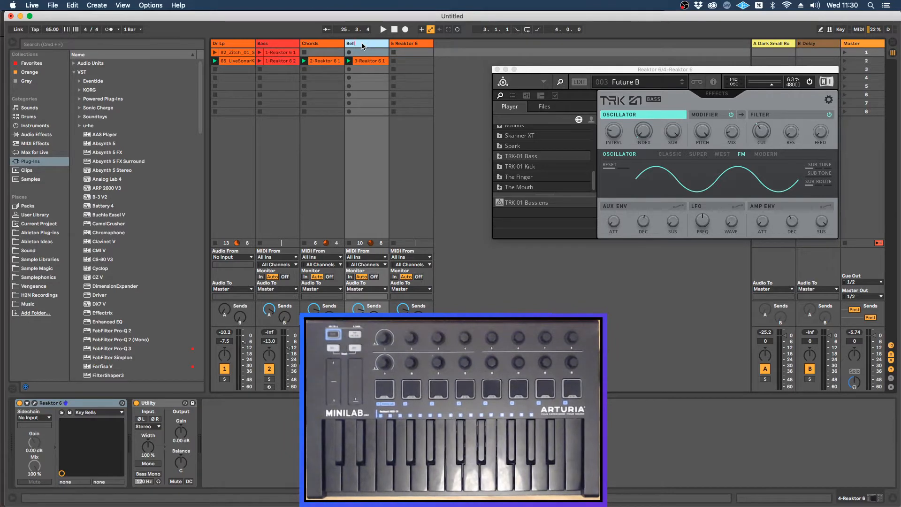
Step: Rename the 5 Reaktor 6 track as Bass 2 and arm it for recording
key(Return)
click(400, 46)
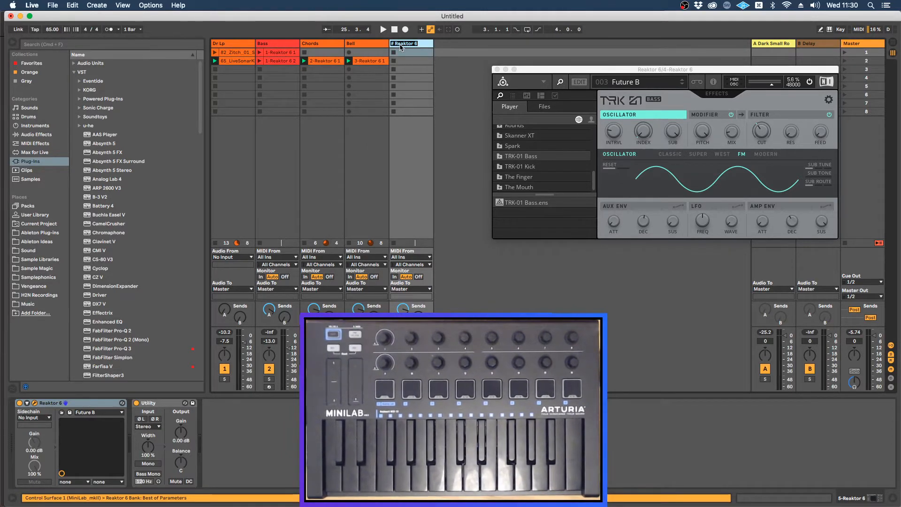
text(Bass)
key(Return)
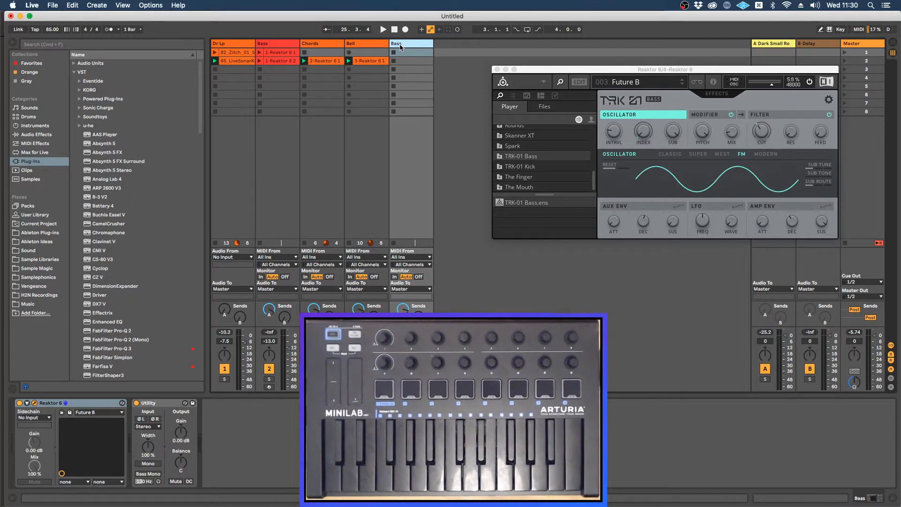
key(super+r)
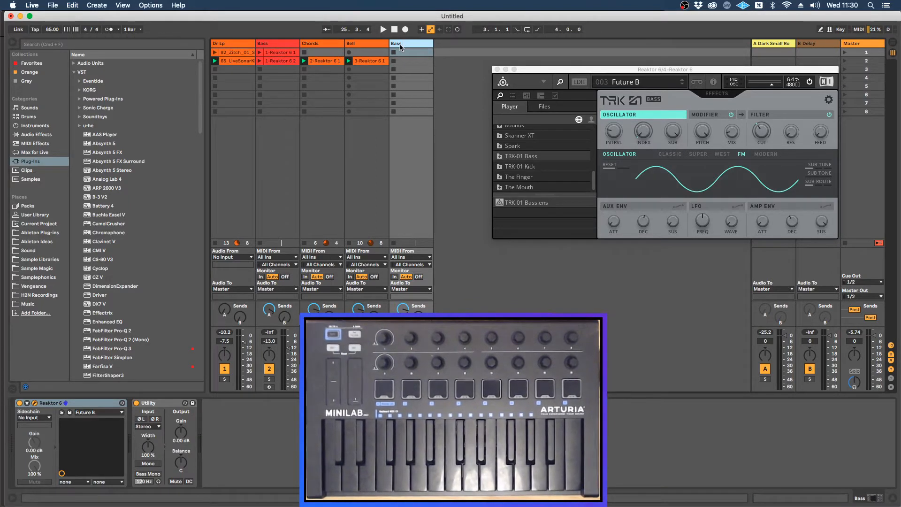
text(2)
key(Return)
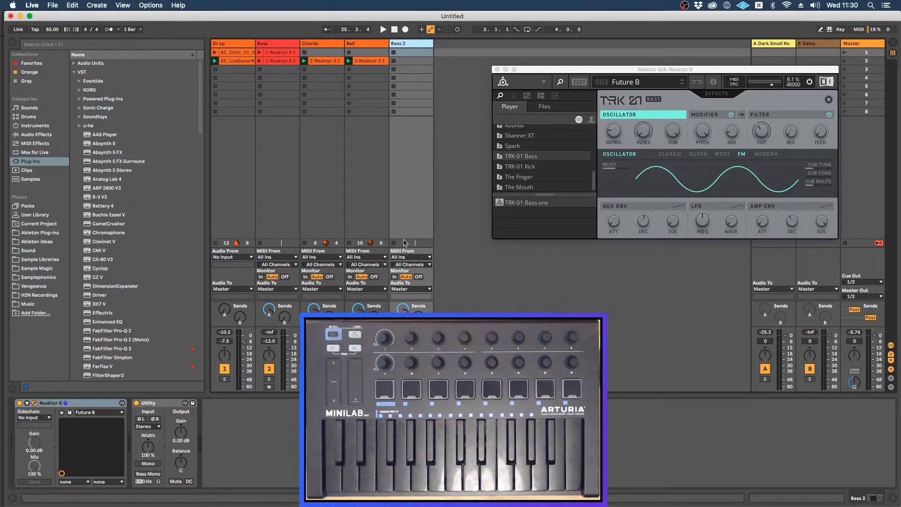
click(403, 387)
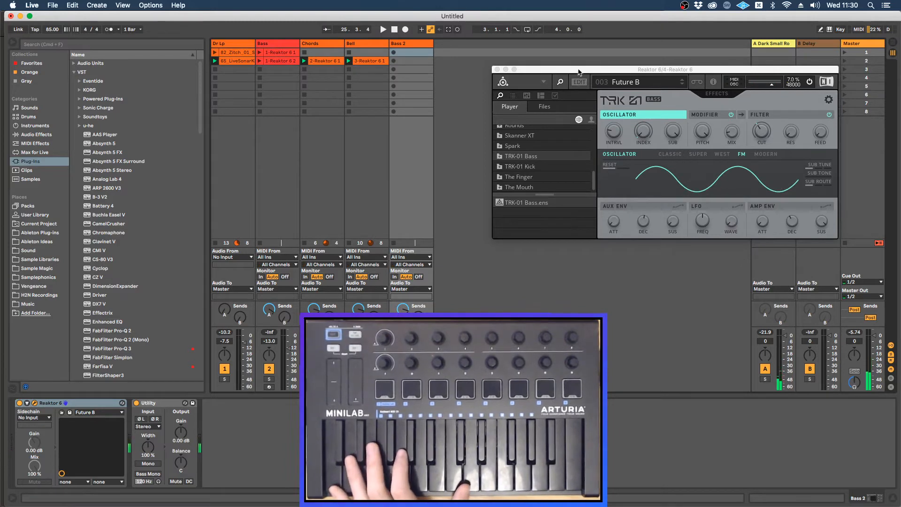
Step: Open TRK-01 Bass's embedded snapshots and audition West Shape, Flat Head and Future B from the 002 Digital bank
drag(579, 71, 497, 76)
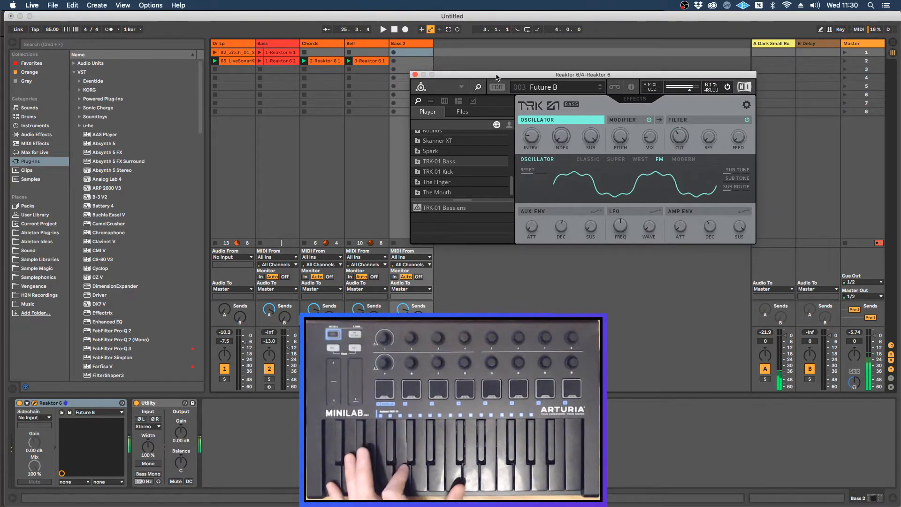
click(430, 101)
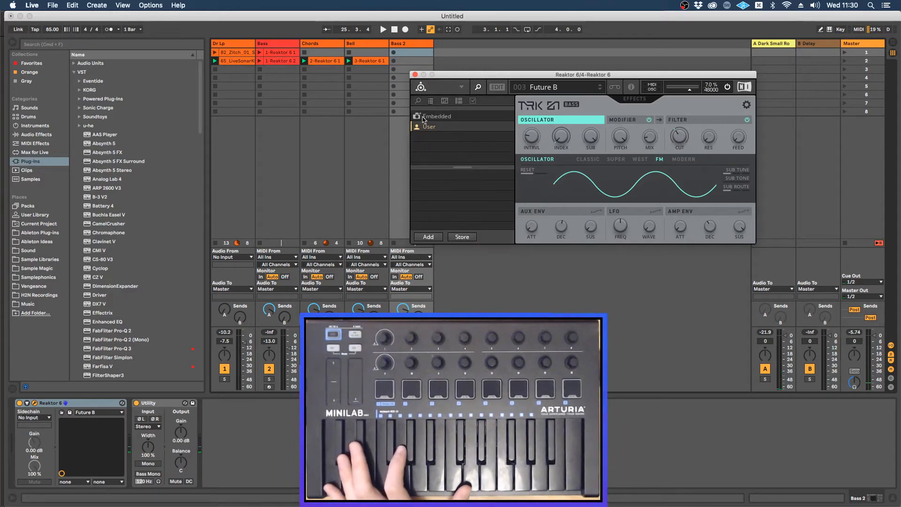
click(425, 118)
click(447, 176)
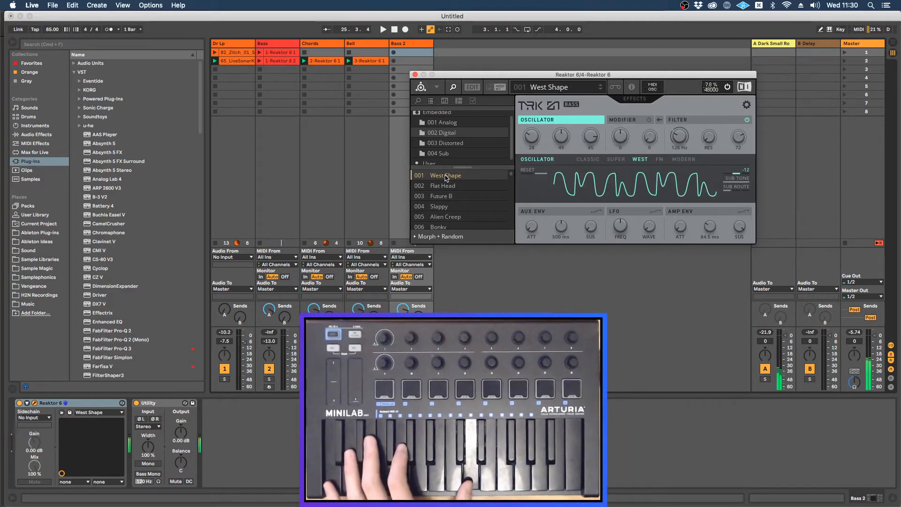
click(444, 186)
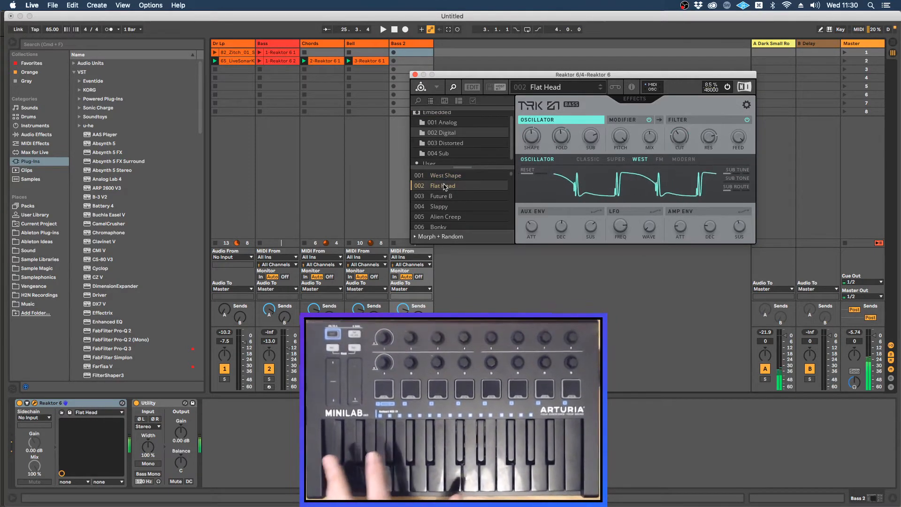
key(Down)
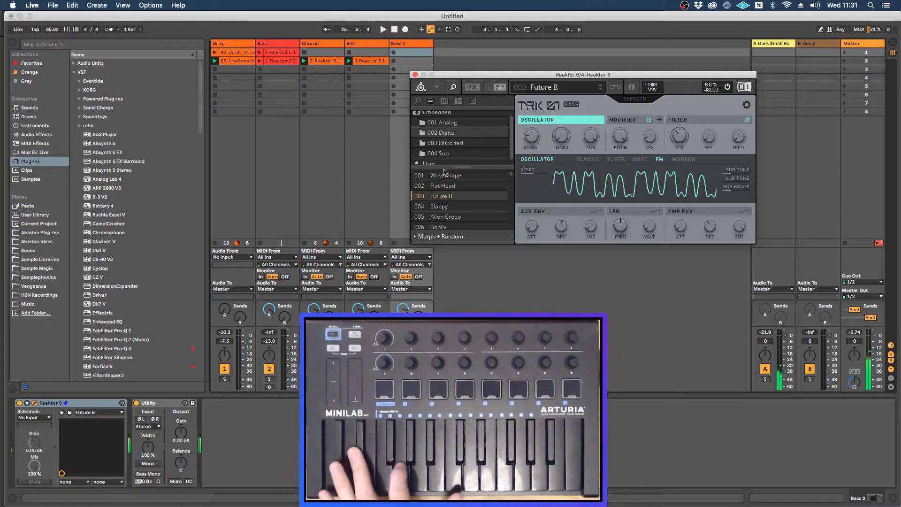
Step: Audition the snapshots in the 001 Analog bank, load Andes, and move the Reaktor window clear of the tracks
click(432, 123)
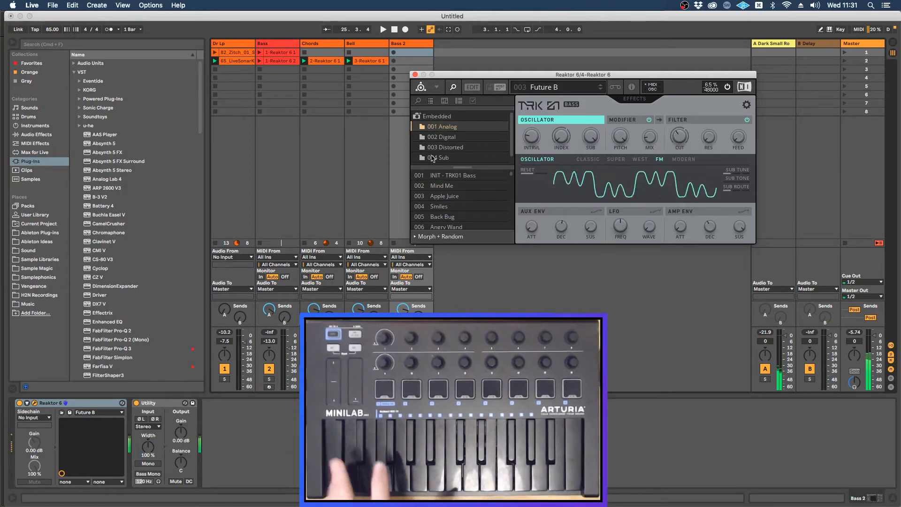
click(434, 187)
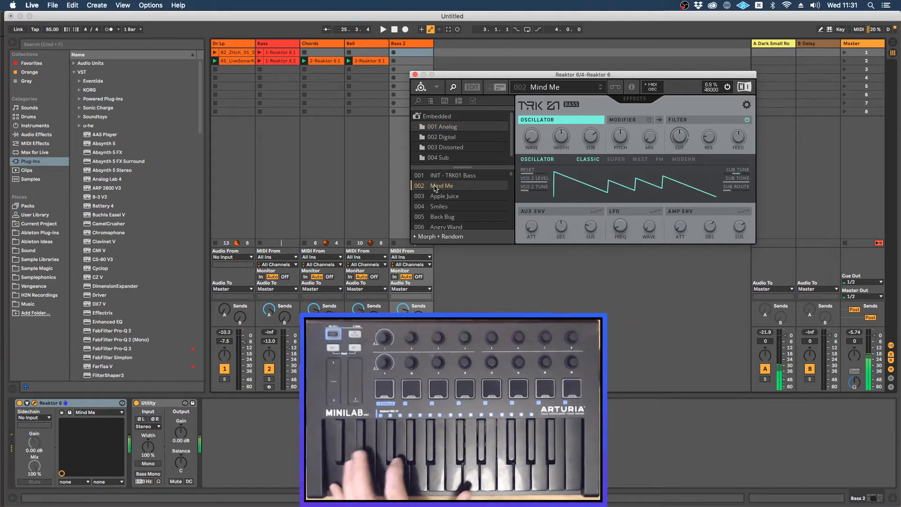
key(Down)
key(Down)
key(Down)
key(Down)
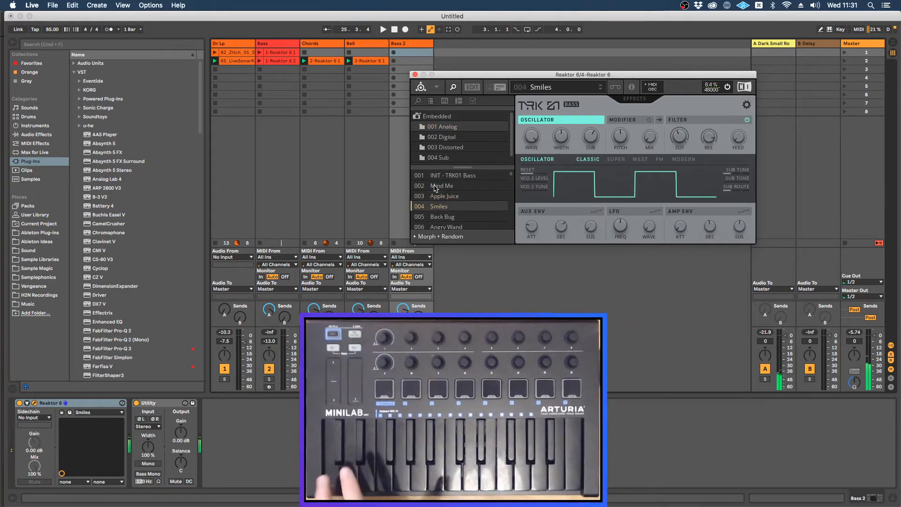
key(Down)
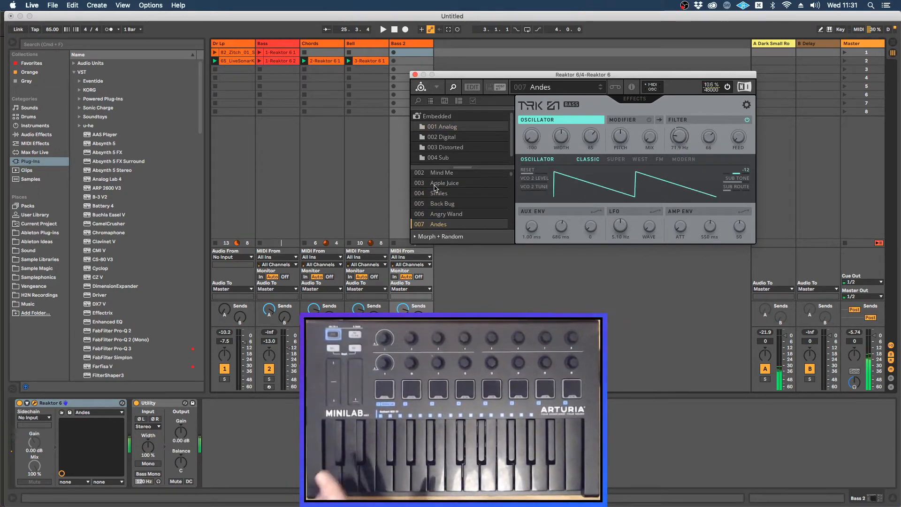
key(Down)
key(Down)
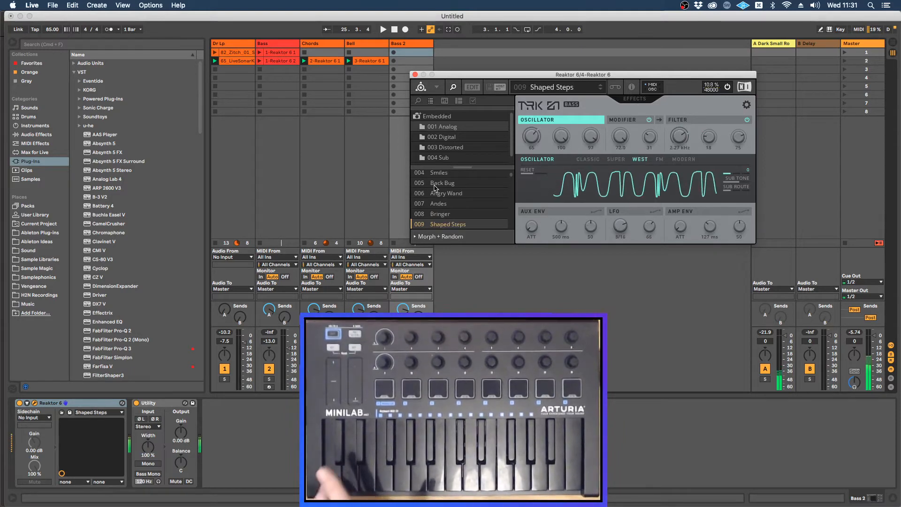
key(Up)
key(Up)
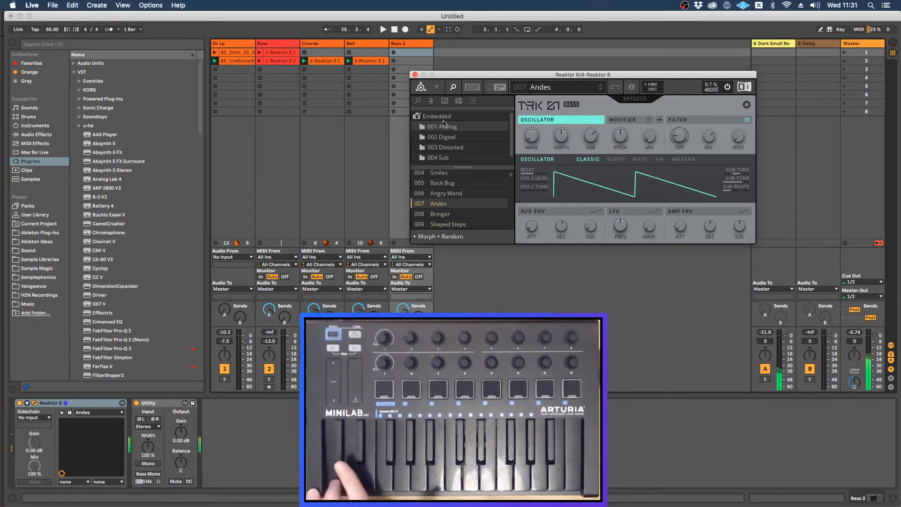
drag(464, 76, 498, 69)
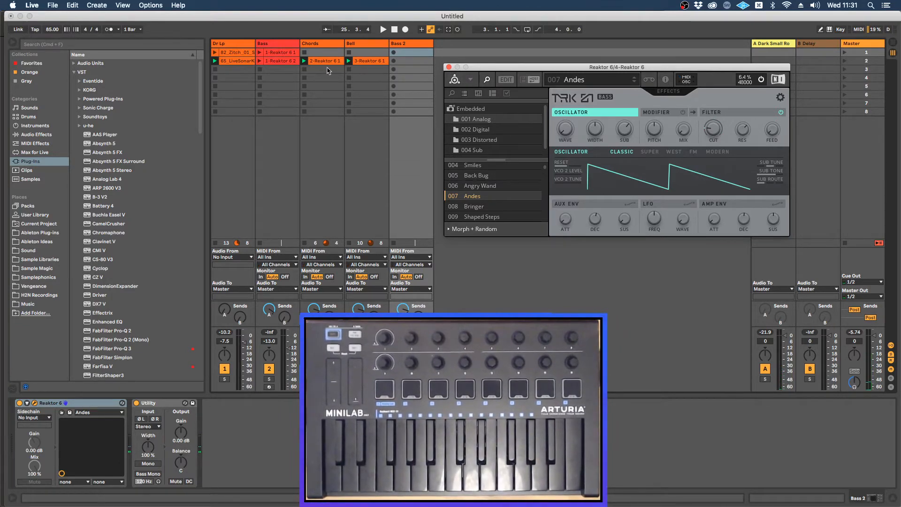
Step: With Chords stopped and the drum loop playing, record a clip in Bass 2's second slot and loop its last two bars from 3.1.1
click(304, 74)
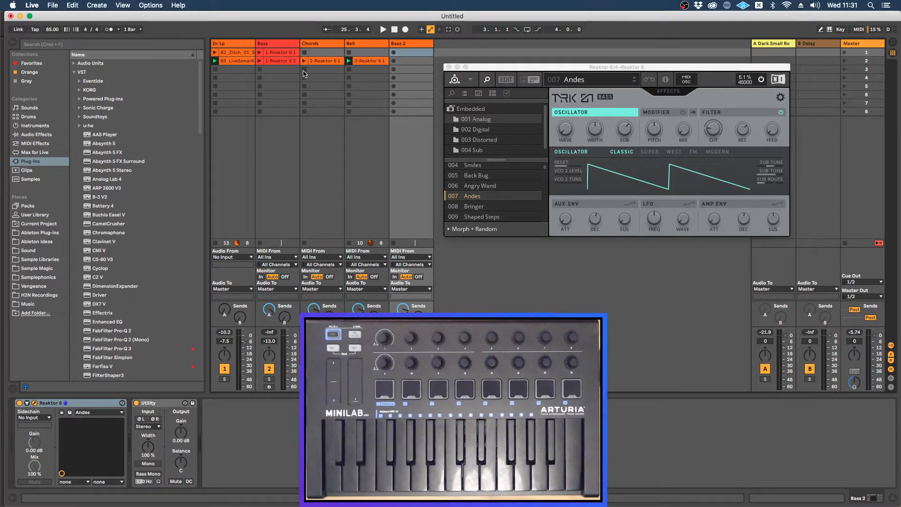
click(215, 61)
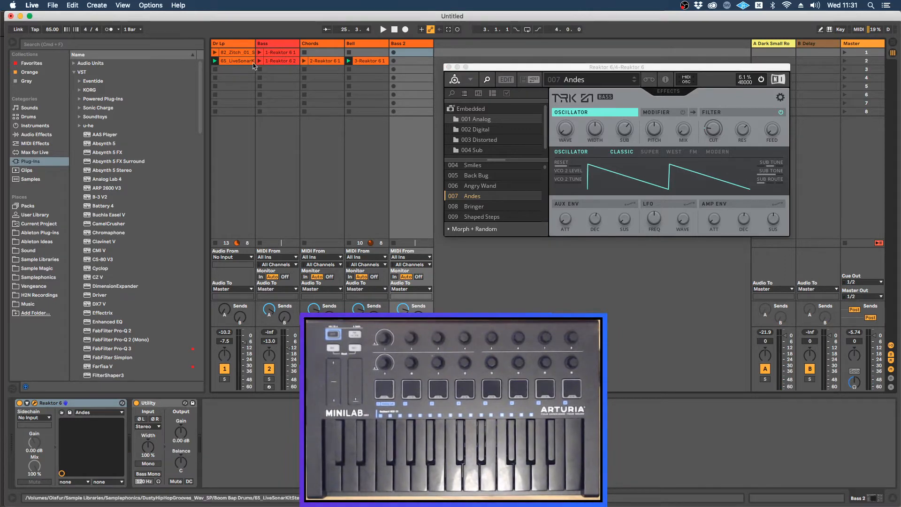
click(393, 61)
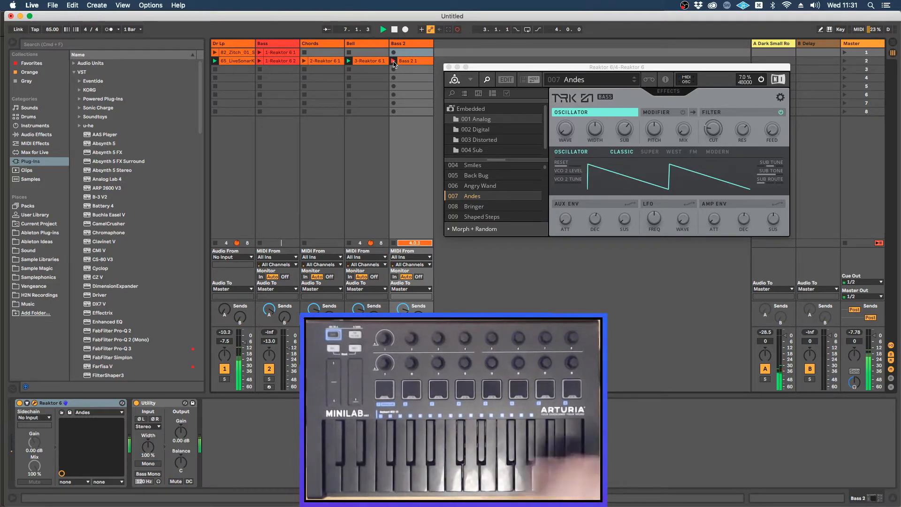
click(402, 61)
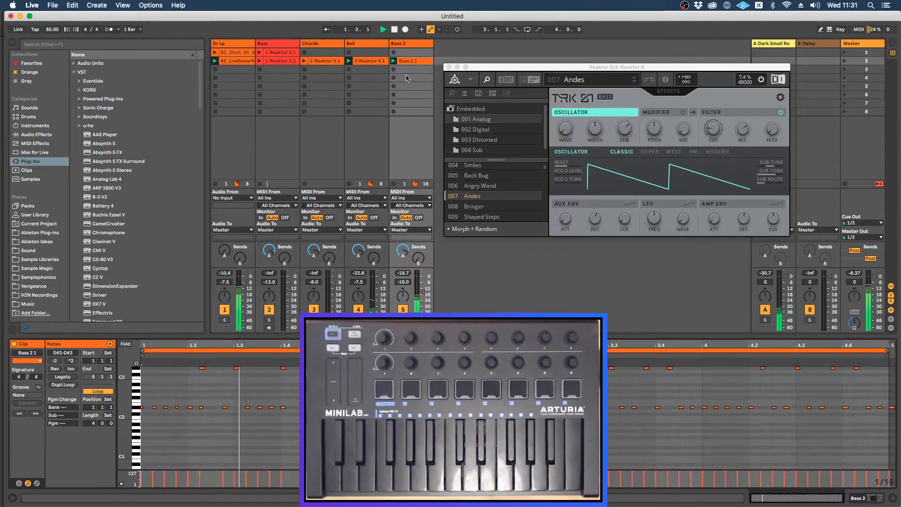
drag(142, 350, 398, 351)
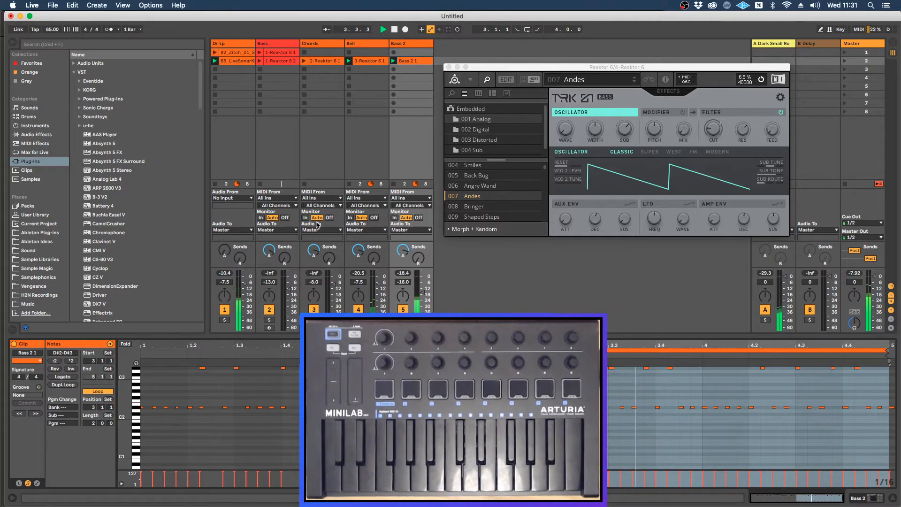
Step: Lower the filter cutoff of the Andes sound and set its AUX ENV decay to about 785 ms
click(507, 72)
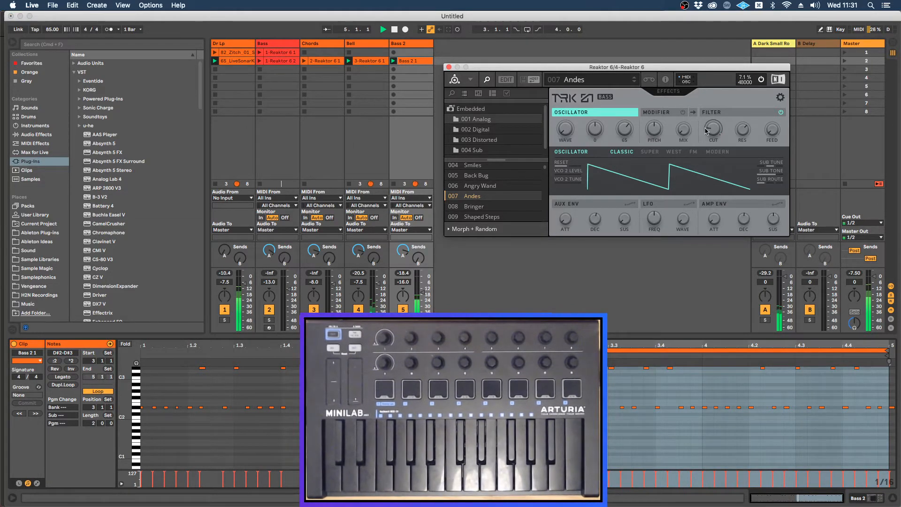
drag(711, 130, 708, 170)
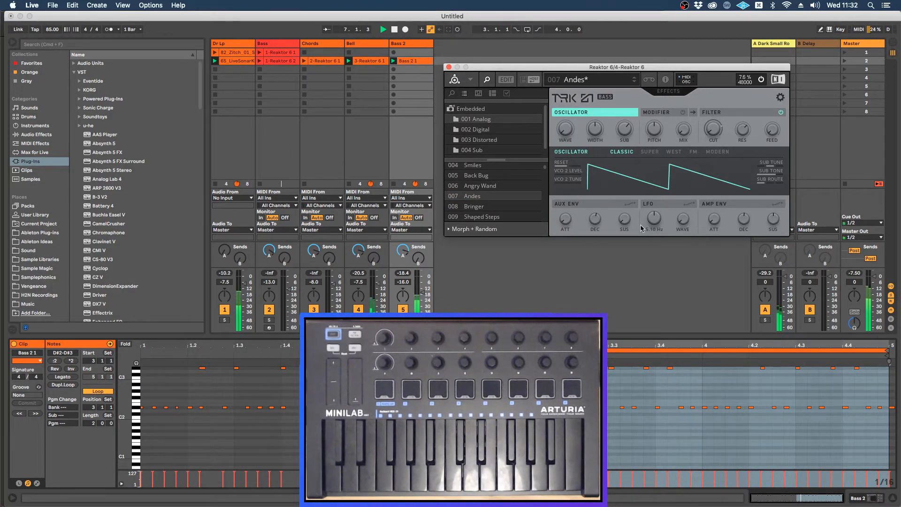
mouse_move(595, 220)
mouse_down()
mouse_move(596, 251)
mouse_move(596, 200)
mouse_move(594, 217)
mouse_up()
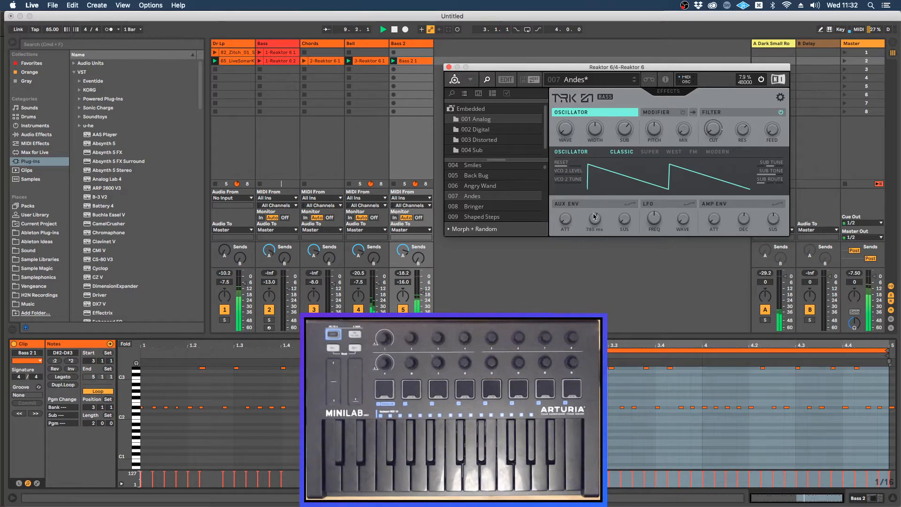
Step: Reduce the AUX ENV modulation amount on the filter cutoff and raise the cutoff to about 247 Hz
click(630, 204)
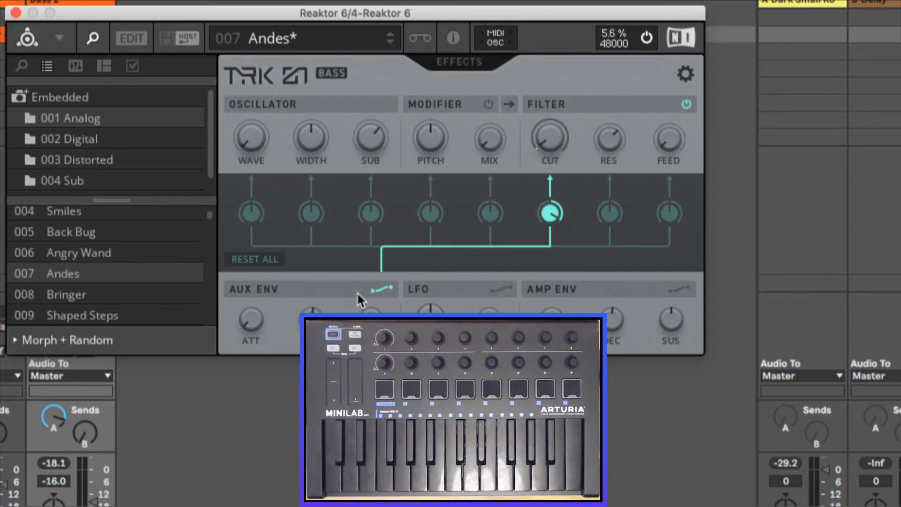
click(374, 291)
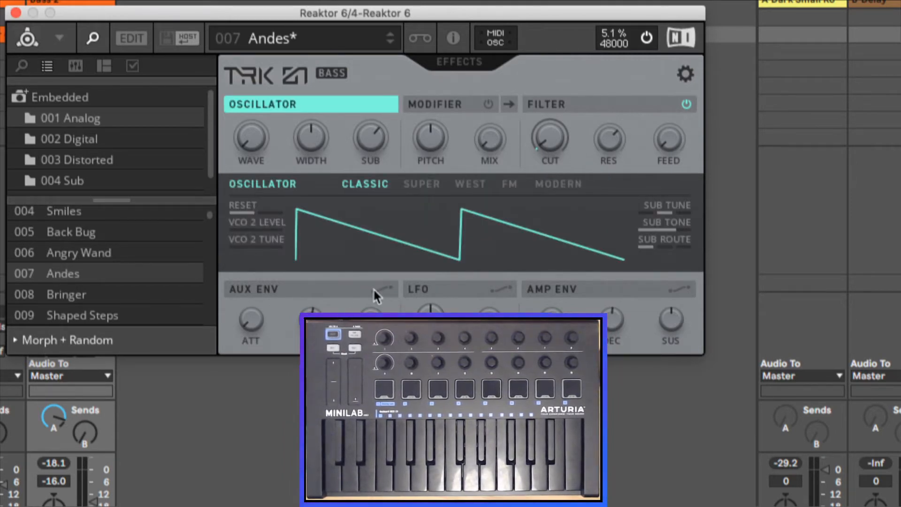
click(374, 289)
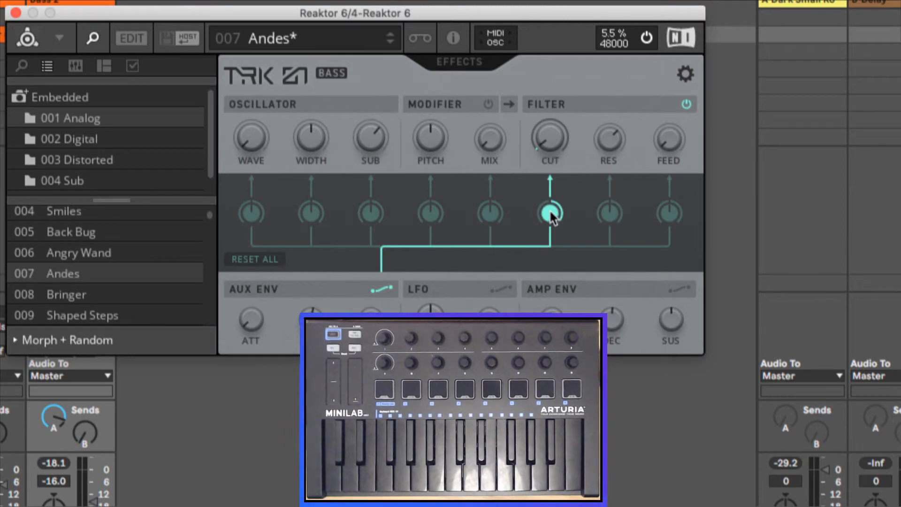
drag(550, 213, 548, 263)
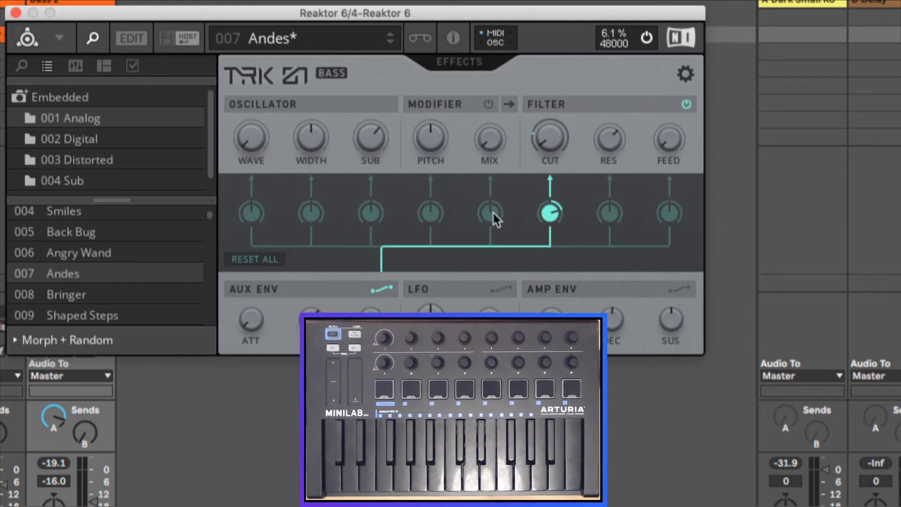
click(374, 288)
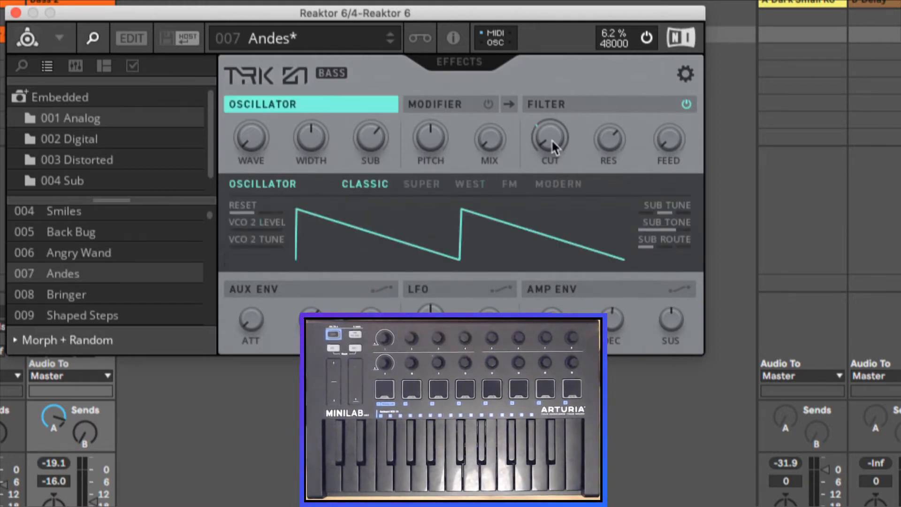
mouse_move(549, 134)
drag(549, 108, 545, 18)
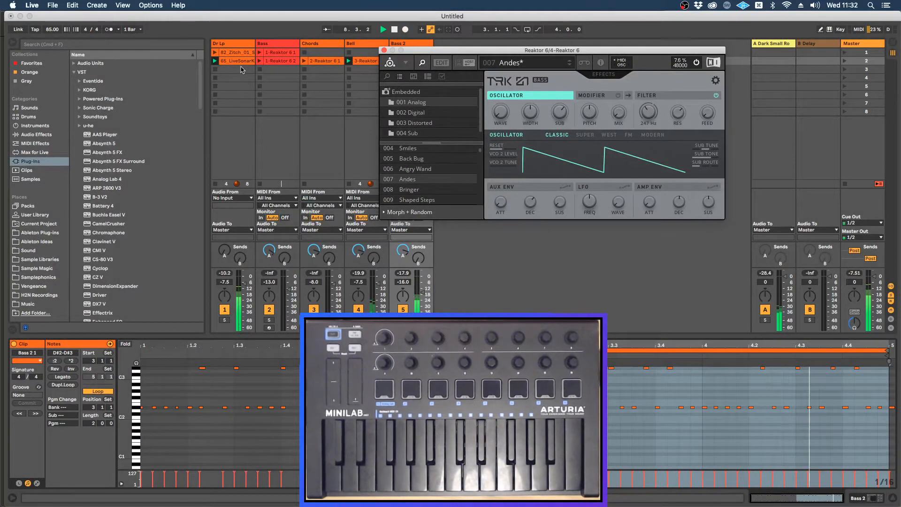
Step: Launch the second clip of the Bass track and lower Bass 2's filter cutoff to blend with it
click(262, 62)
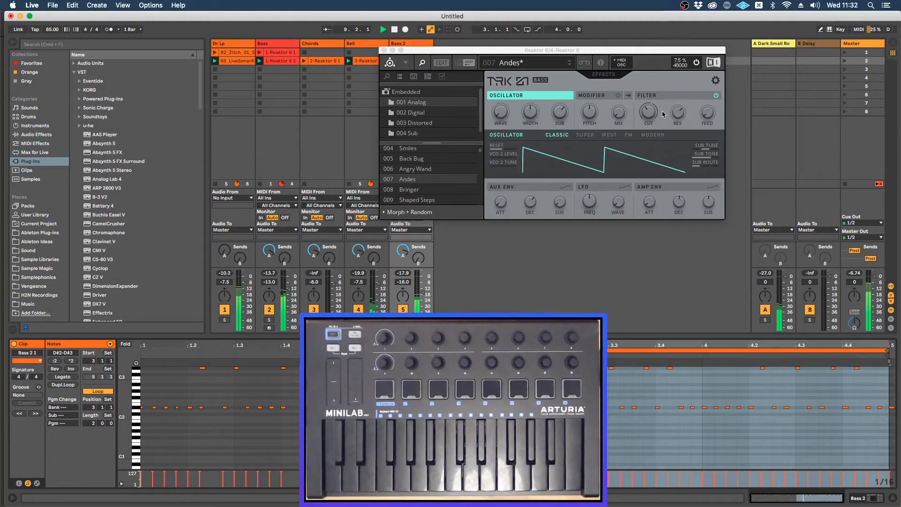
click(647, 116)
drag(647, 114, 647, 111)
drag(647, 112, 642, 143)
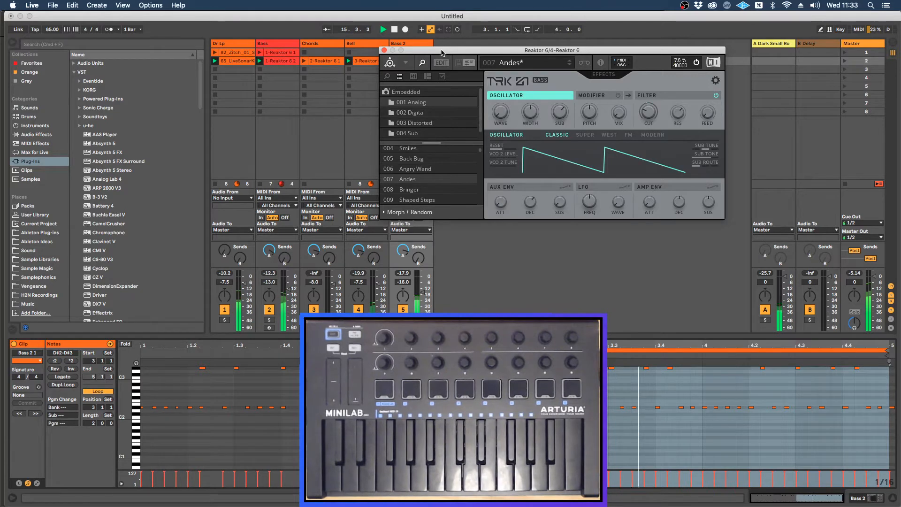
Step: Move the Reaktor window slightly higher, stop playback, and return focus to the Live set
drag(441, 52, 446, 47)
key(space)
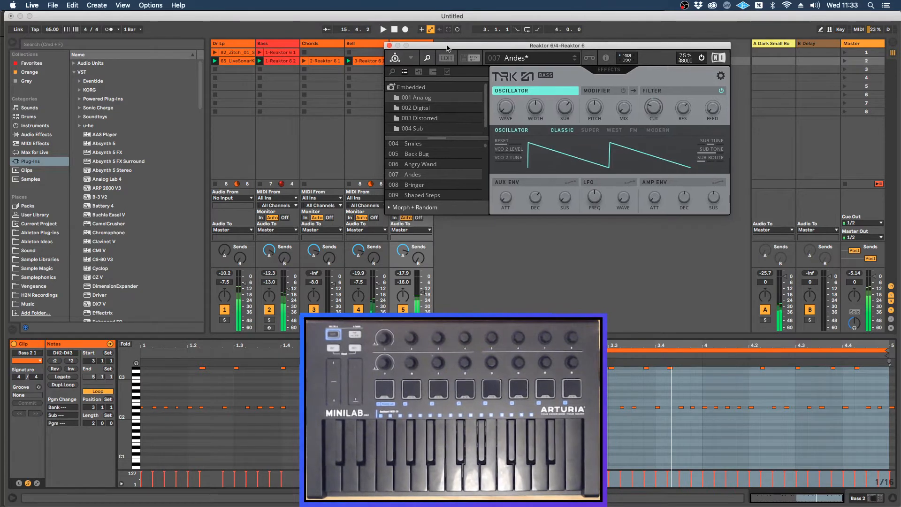
click(431, 21)
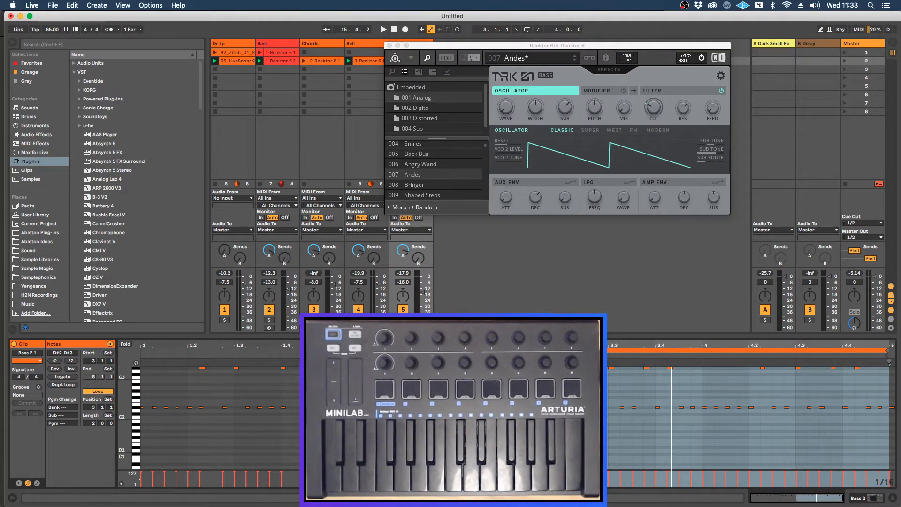
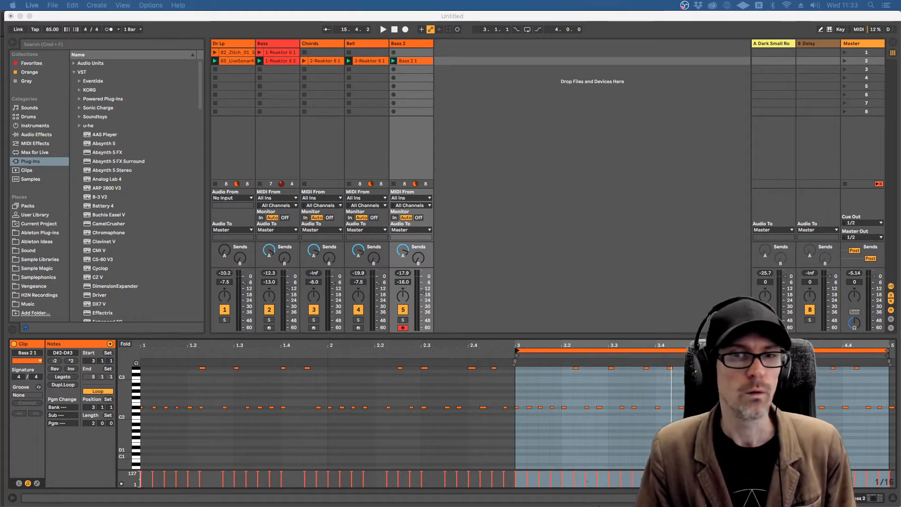
Step: Switch to Firefox and copy the web address of the Komplete Start included products page
key(super+Tab)
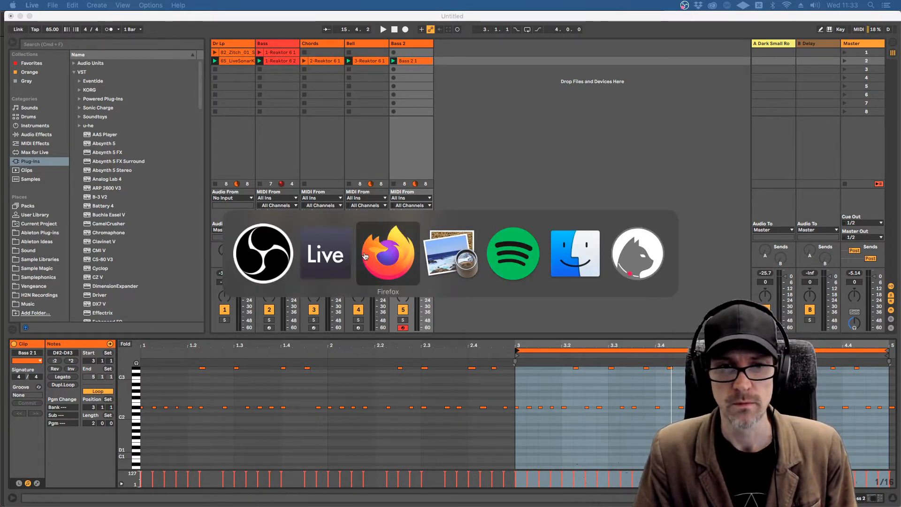
click(381, 262)
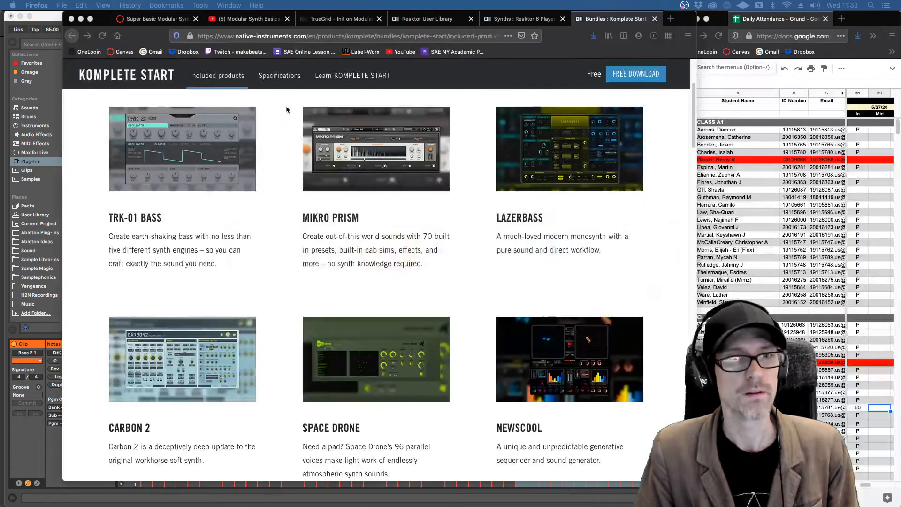
click(304, 37)
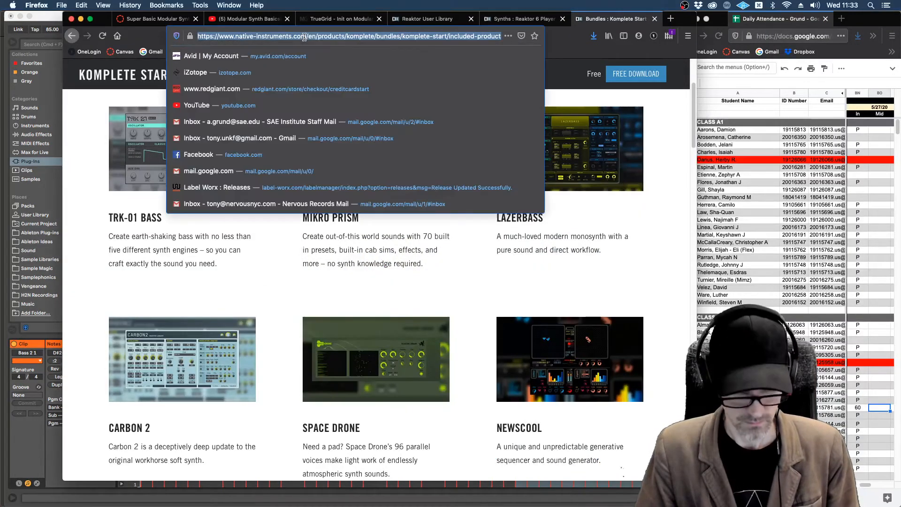
key(super+c)
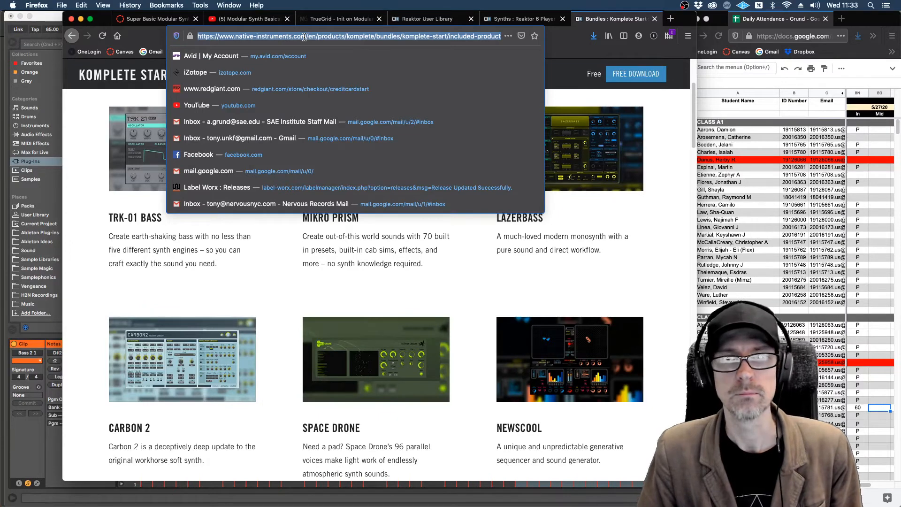
Step: Go to the main Komplete Start bundle page and copy its full web address
scroll(524, 155, up, 1)
scroll(524, 154, up, 3)
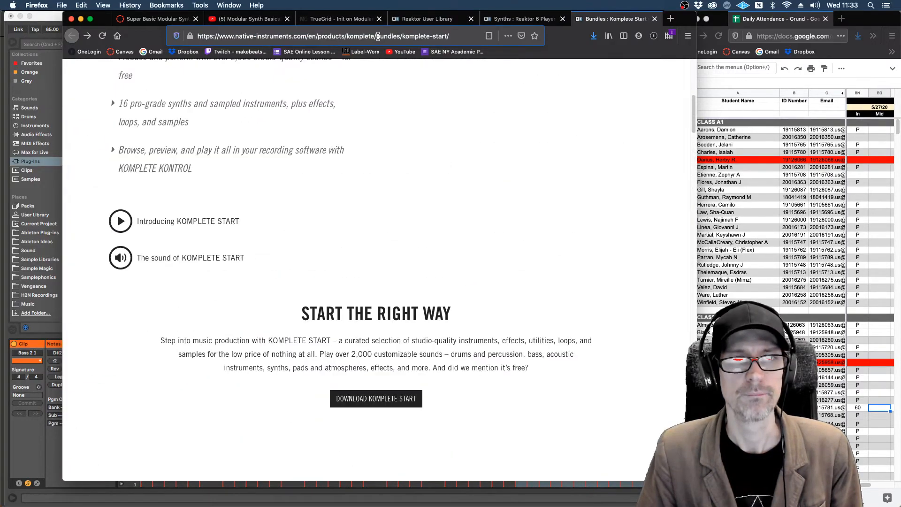
click(379, 38)
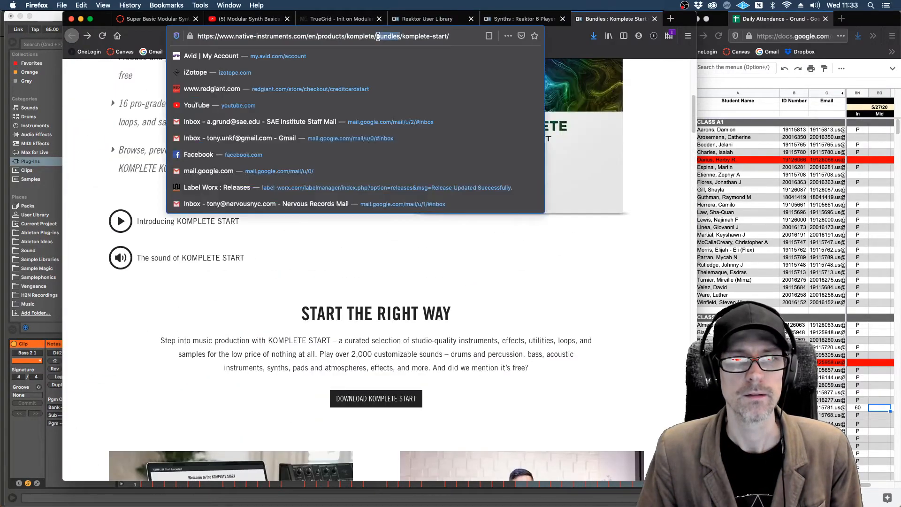
key(super+a)
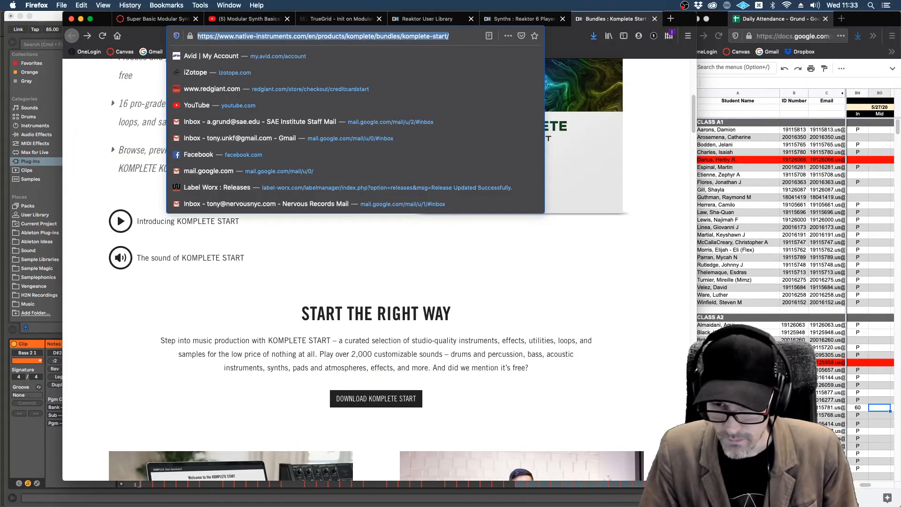
key(super+Tab)
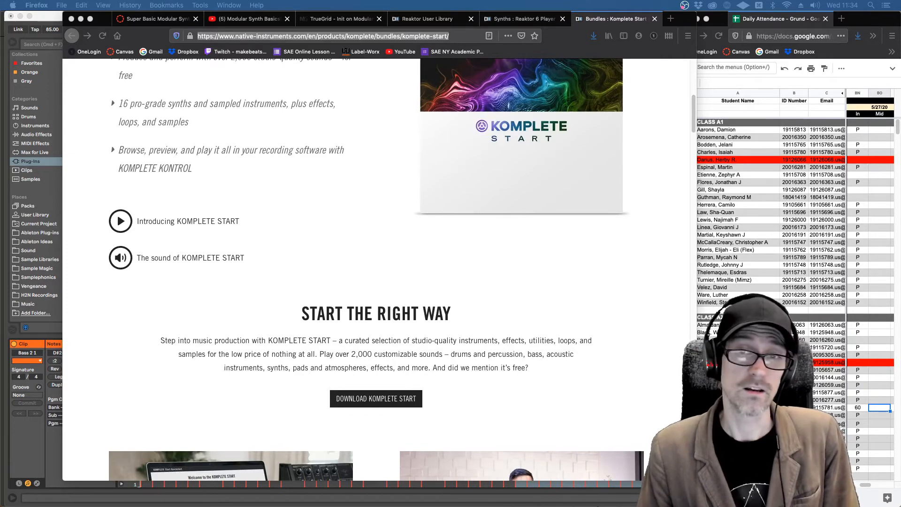
Step: Review the Komplete Start page from its header to the section on included synthesizers
scroll(563, 324, up, 8)
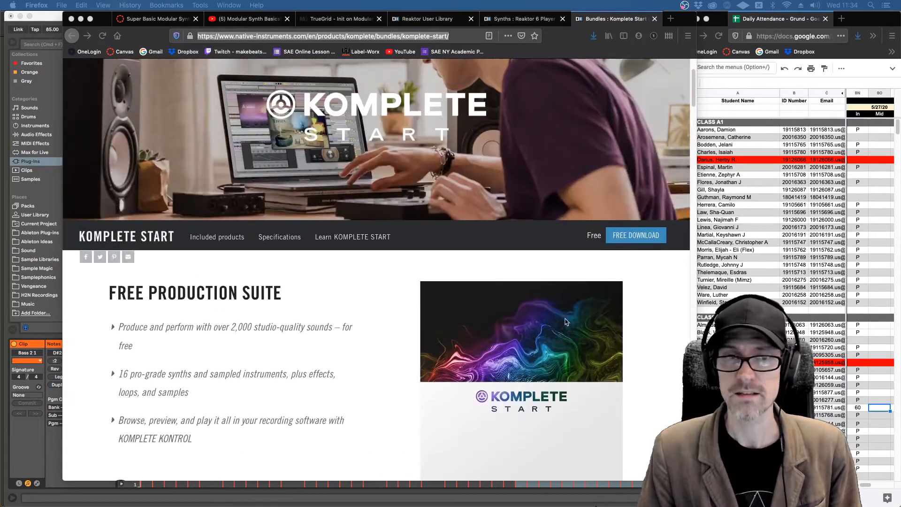
scroll(565, 320, down, 10)
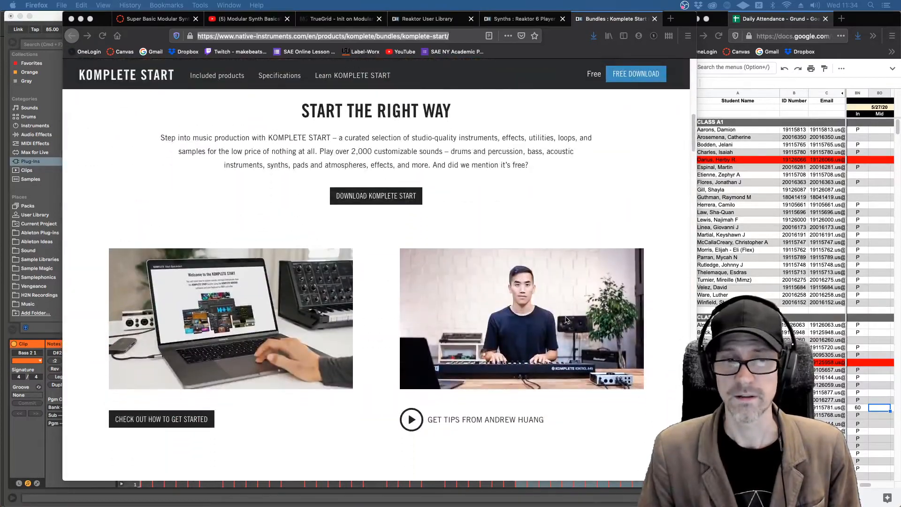
scroll(565, 320, down, 10)
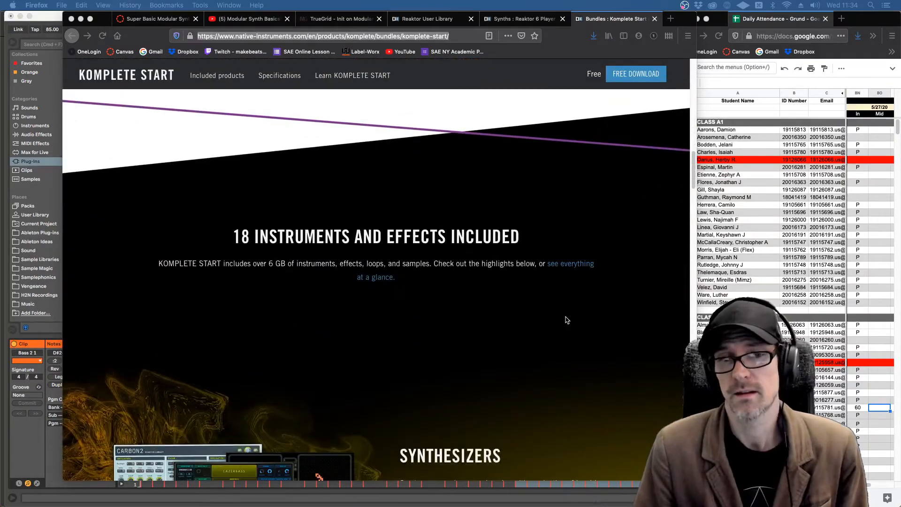
scroll(565, 319, down, 5)
scroll(567, 320, up, 3)
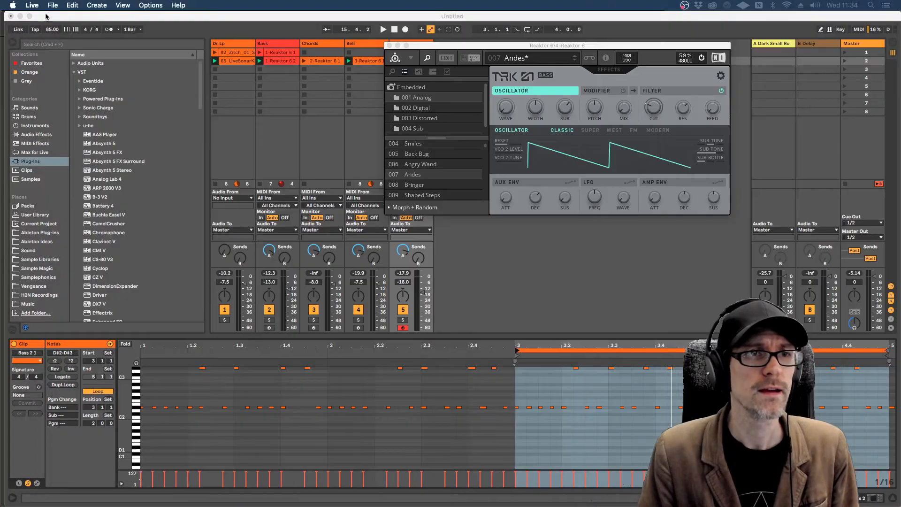
Step: Switch back to Live and close the open Reaktor window
click(47, 24)
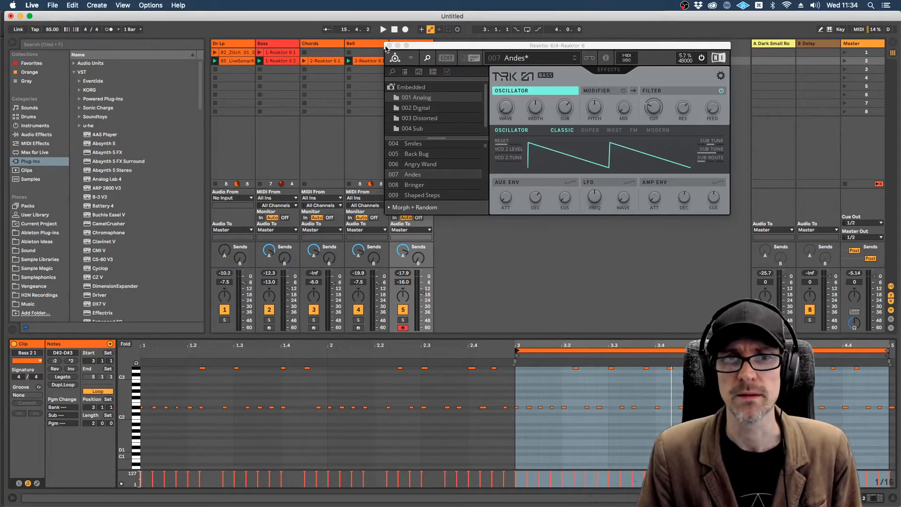
click(389, 45)
click(375, 45)
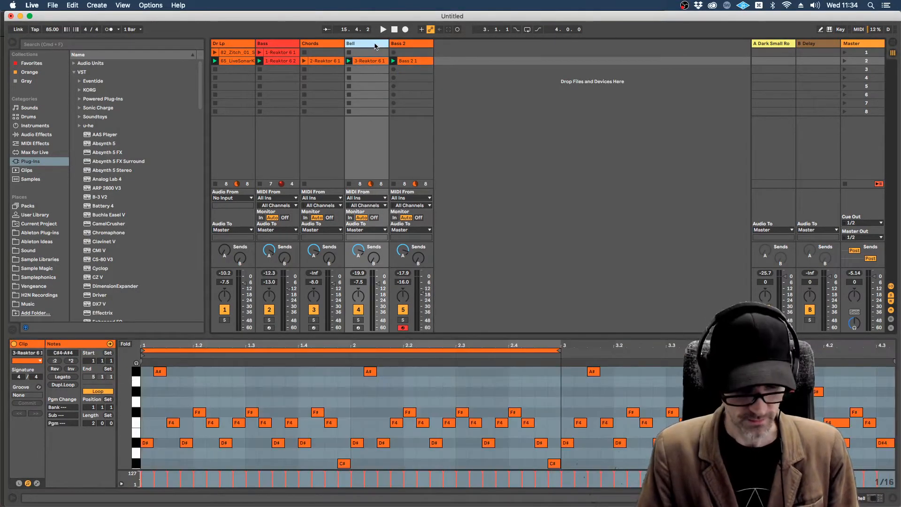
Step: Duplicate the Bass 2 track and arm the copy for recording
click(413, 45)
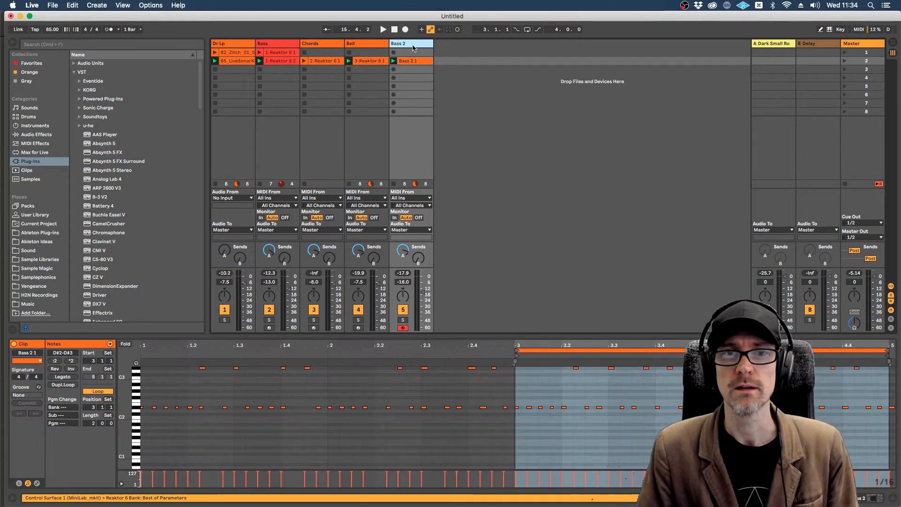
key(super+d)
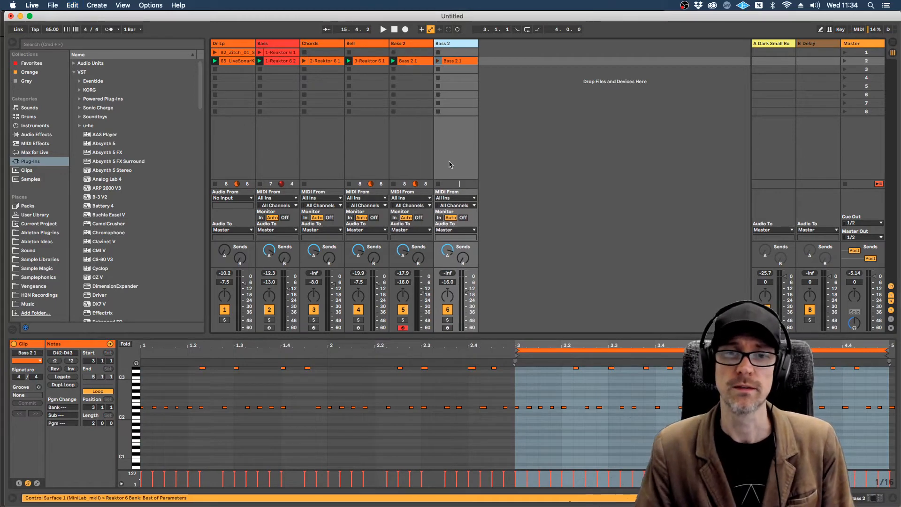
click(447, 327)
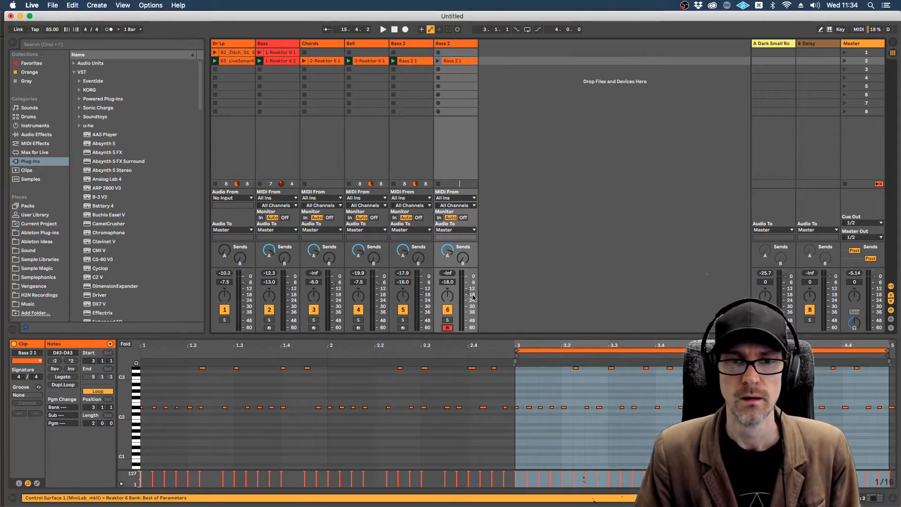
Step: Turn send A, the Dark Small Room reverb, all the way down on both Bass 2 tracks
drag(403, 251, 403, 286)
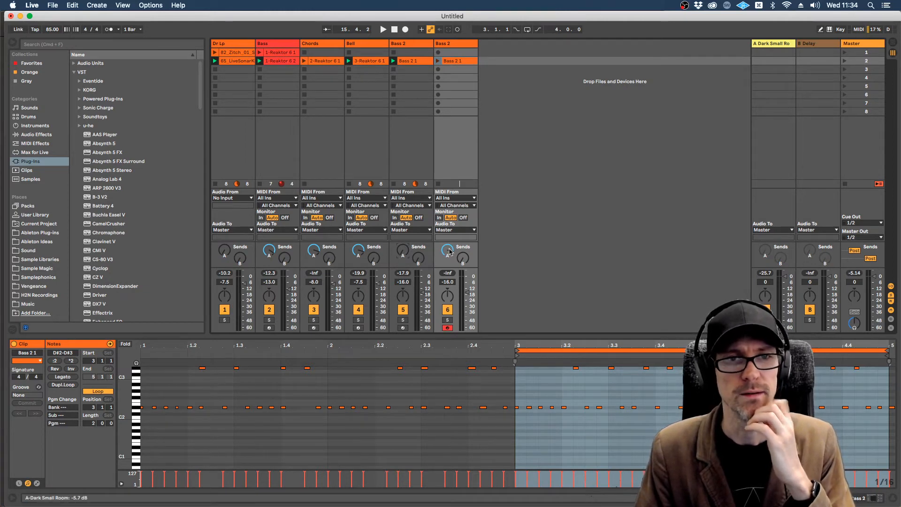
drag(445, 251, 445, 243)
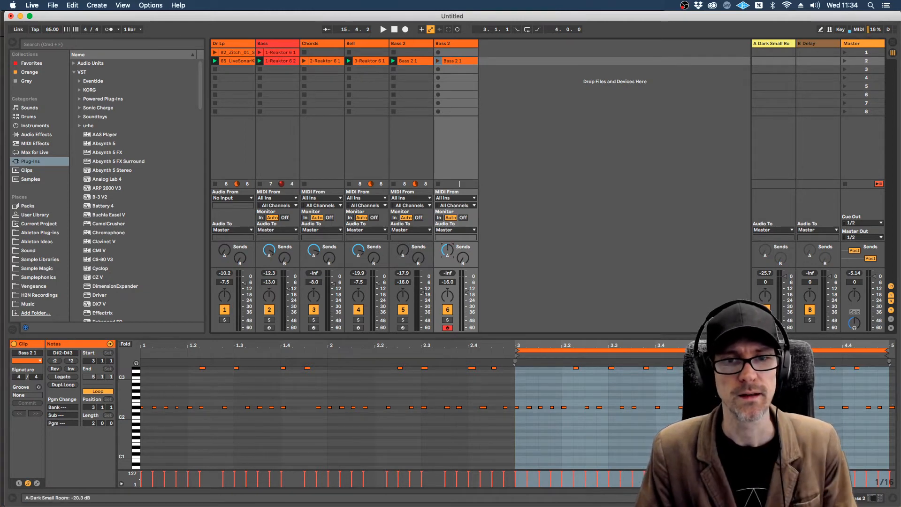
double_click(443, 247)
Step: Open the Reaktor 6 window of the duplicated Bass 2 track and move it beside Live's browser
click(450, 43)
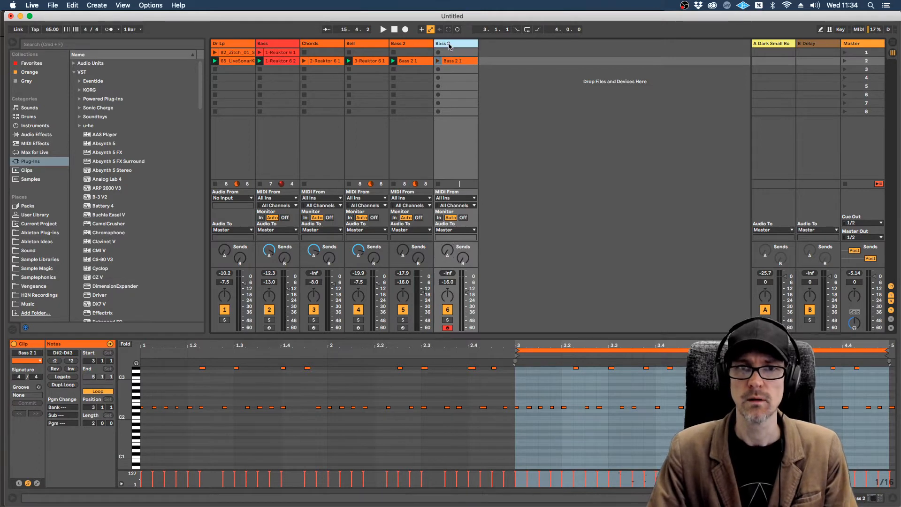
click(35, 403)
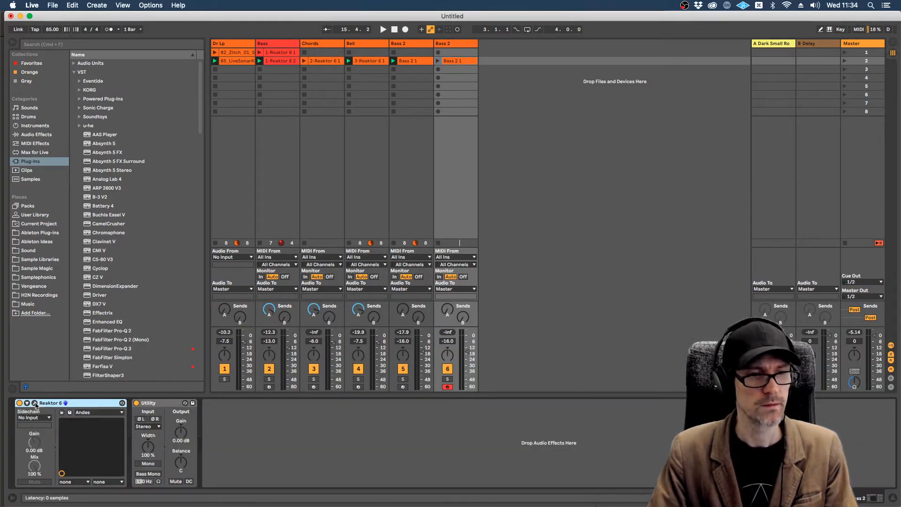
drag(520, 50, 340, 79)
Step: Load Lazerbass.ens from Reaktor Factory Selection R2 without saving the changes to TRK-01 Bass
click(212, 101)
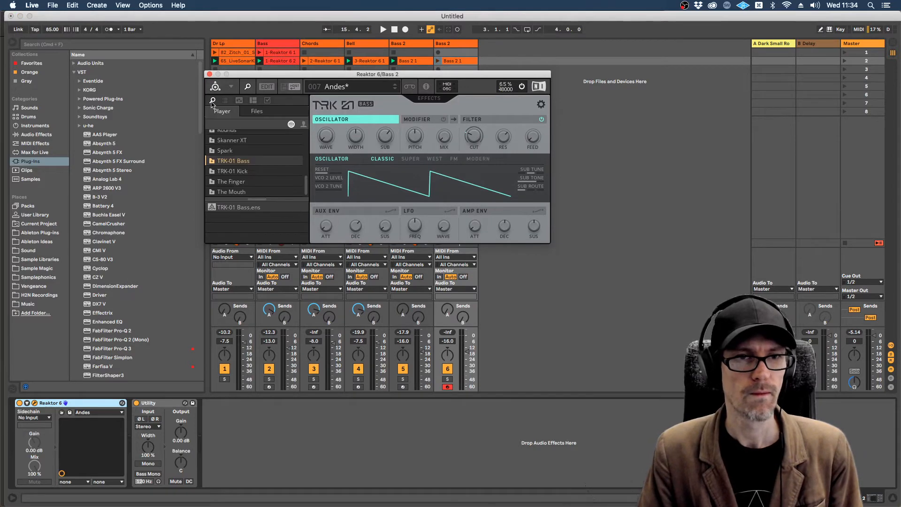
scroll(279, 180, down, 2)
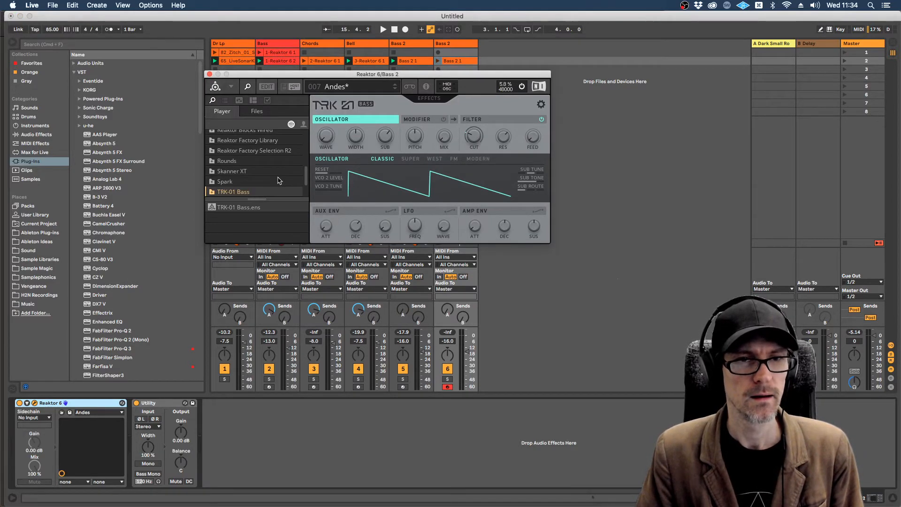
scroll(279, 181, up, 2)
click(249, 171)
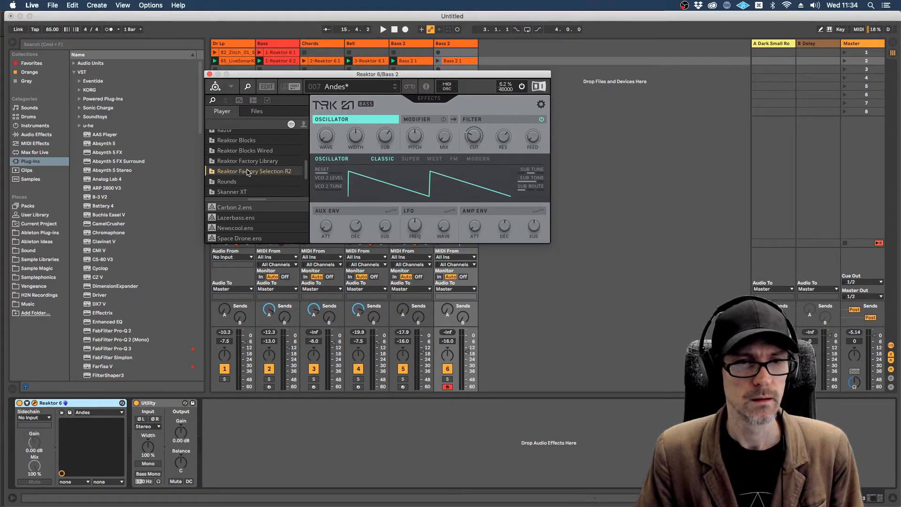
click(222, 219)
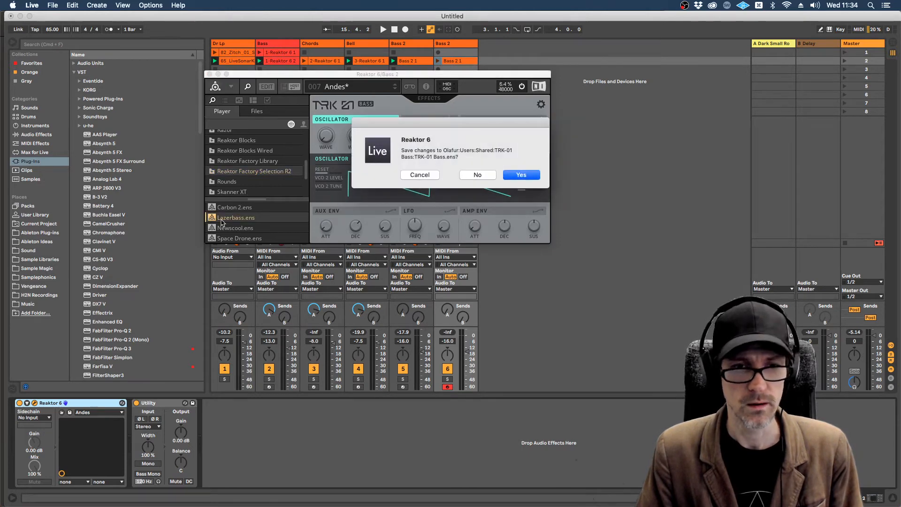
click(476, 175)
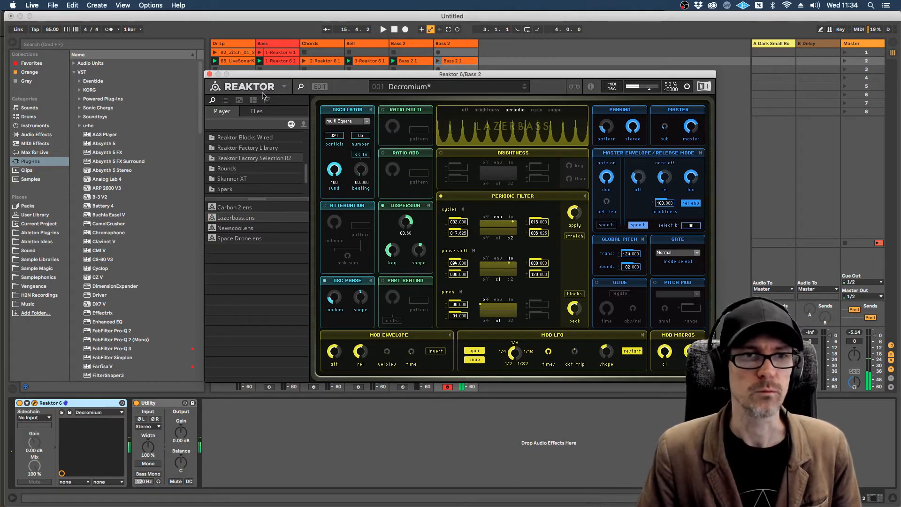
Step: Show Lazerbass's embedded snapshots and open the Basses & Leads bank
click(225, 100)
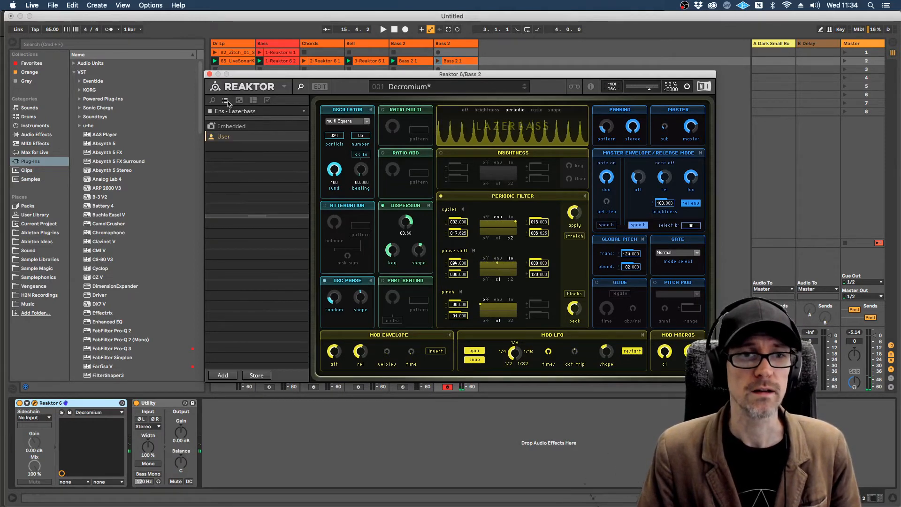
click(211, 127)
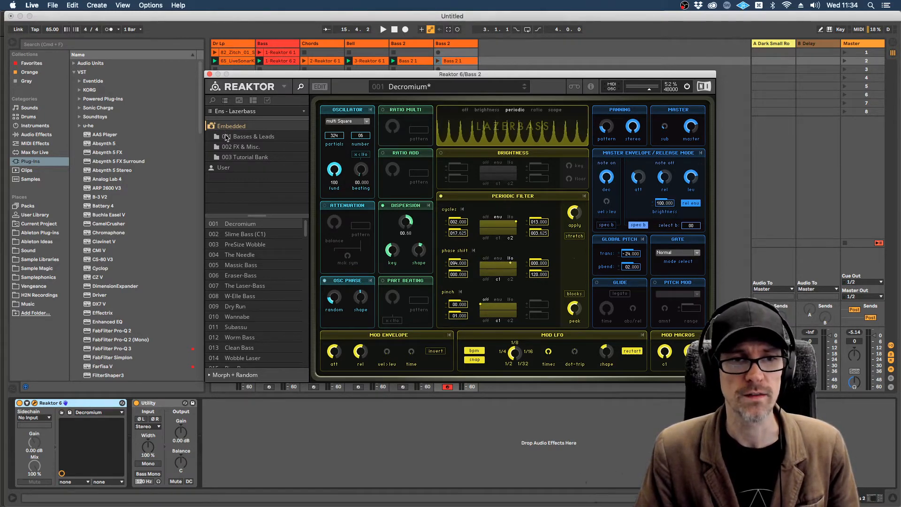
click(226, 137)
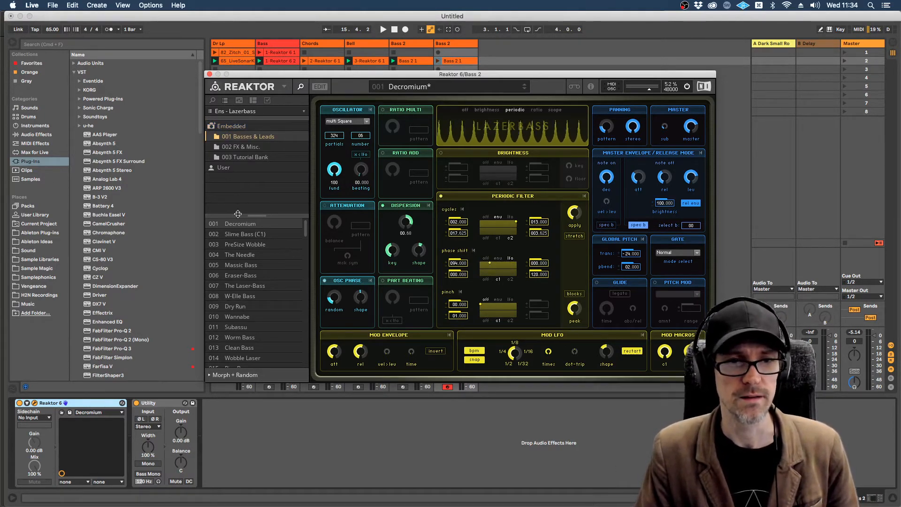
Step: Audition the Lazerbass snapshots PreSize Wobble, The Needle, Sack Wobble 1 and Chord Wobble, then load Haiku
click(230, 244)
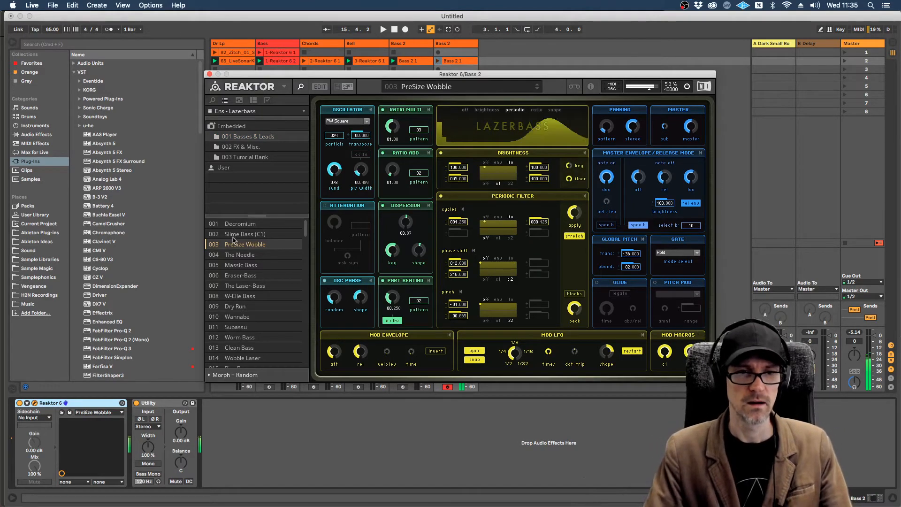
click(240, 257)
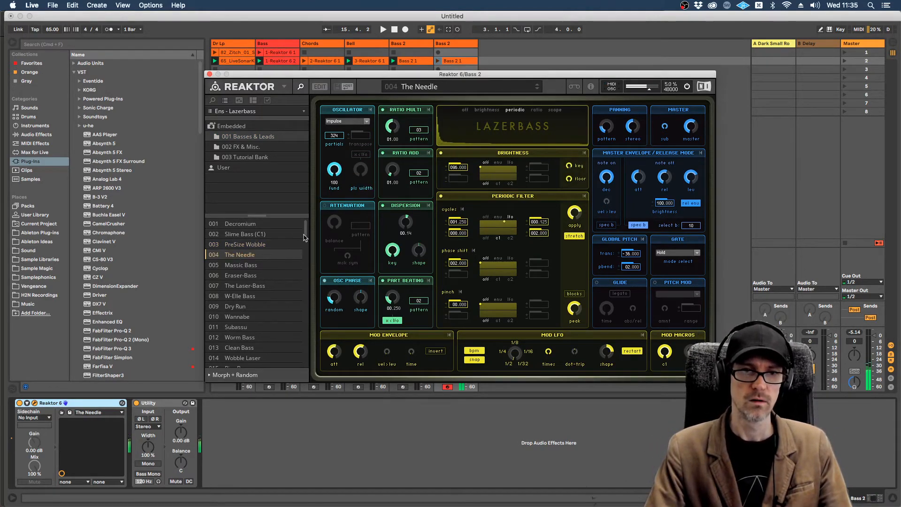
scroll(304, 238, down, 15)
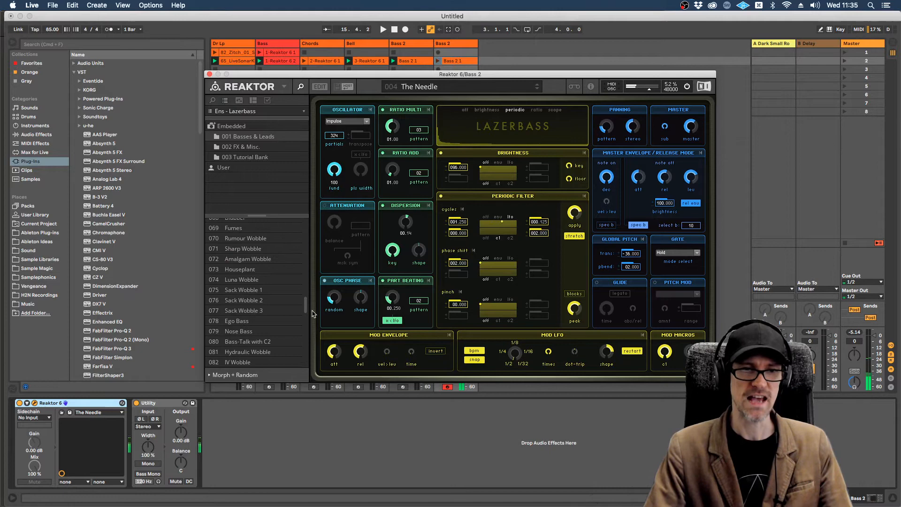
click(258, 291)
scroll(235, 289, down, 3)
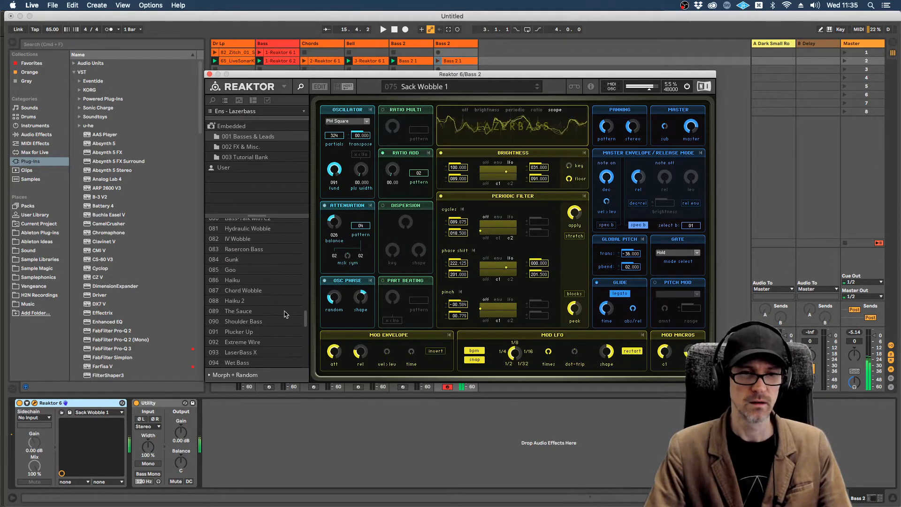
click(225, 290)
scroll(230, 291, up, 2)
click(234, 337)
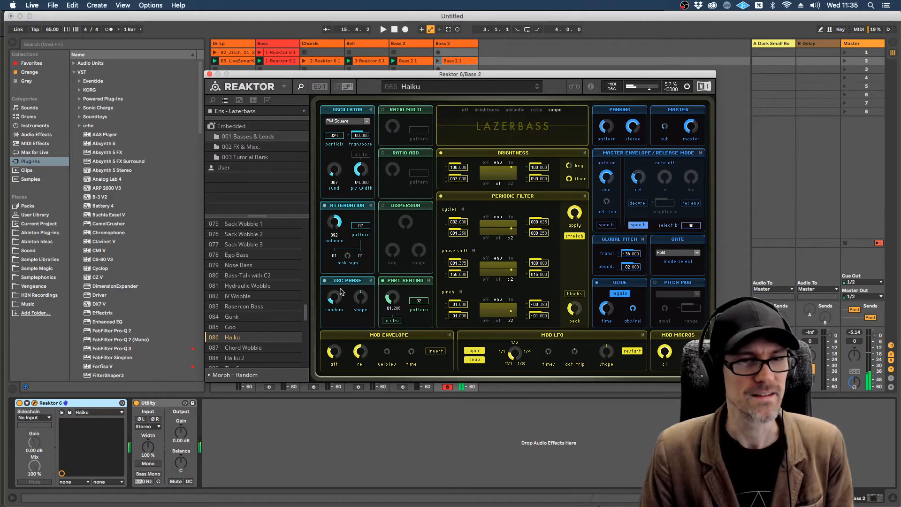
Step: Open Lazerbass's FX & Misc. bank and audition the snapshots Xalarm, Underwater Organ, Arctic and Ios
click(236, 148)
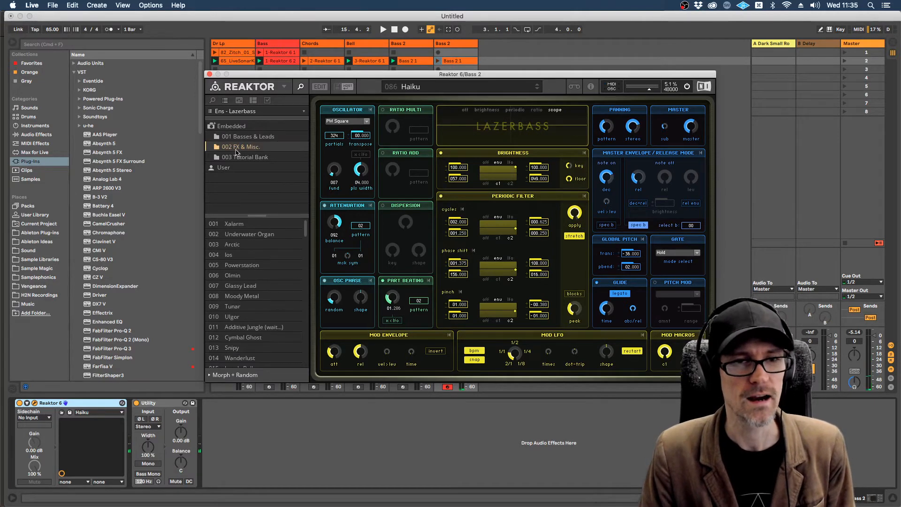
click(253, 224)
click(253, 235)
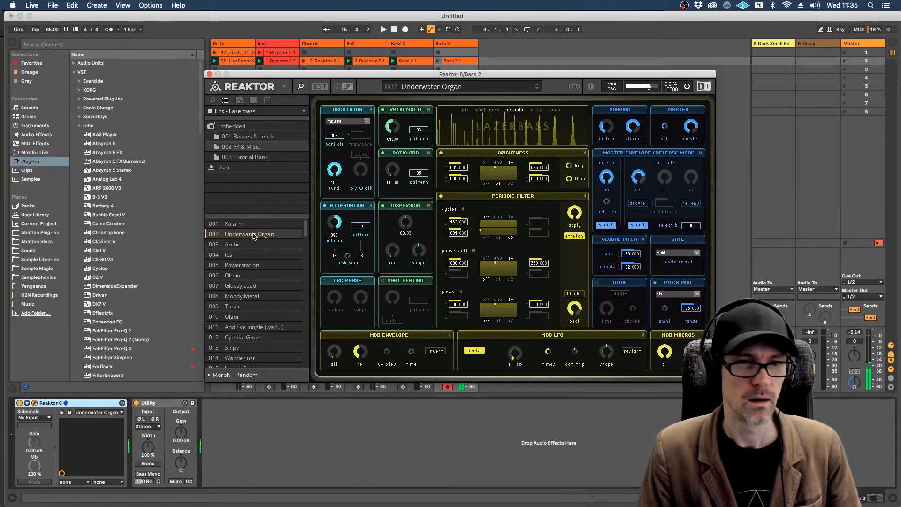
click(229, 245)
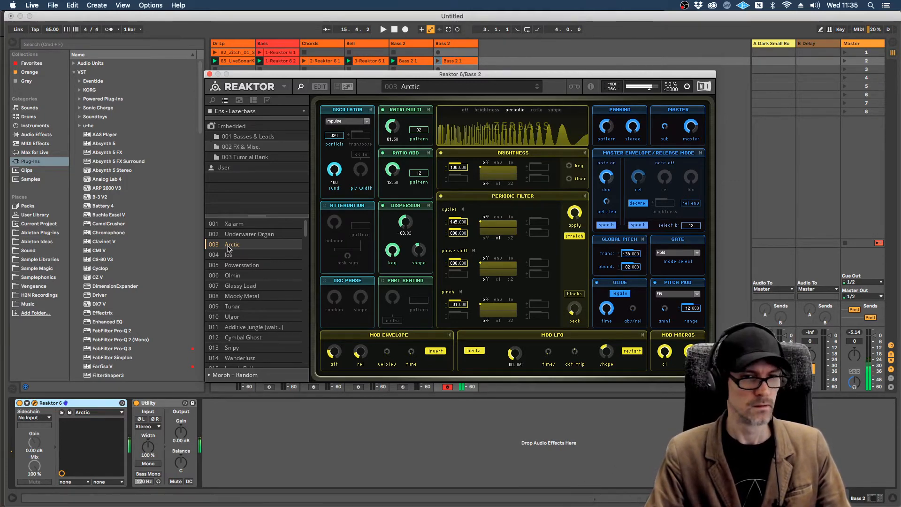
click(230, 256)
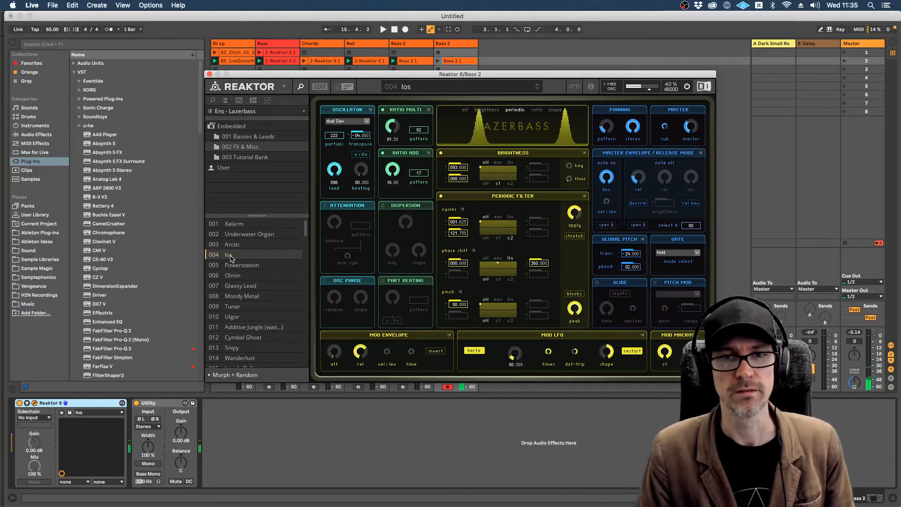
Step: Audition the Powerstation, Olmin and Glassy Lead snapshots, then load Moody Metal
click(233, 266)
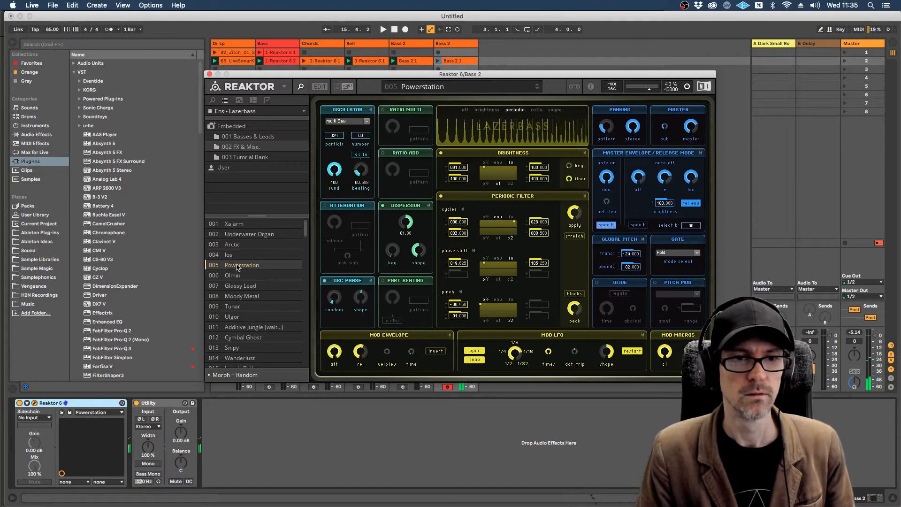
click(234, 276)
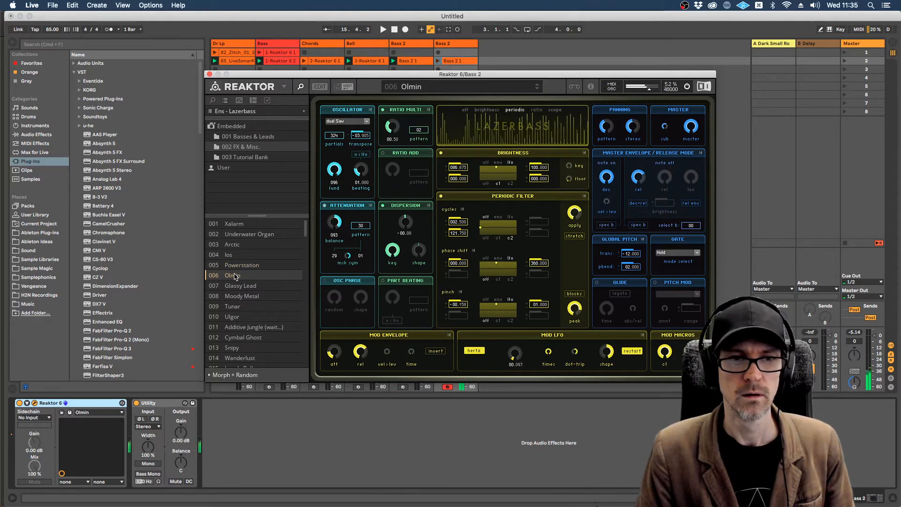
click(239, 286)
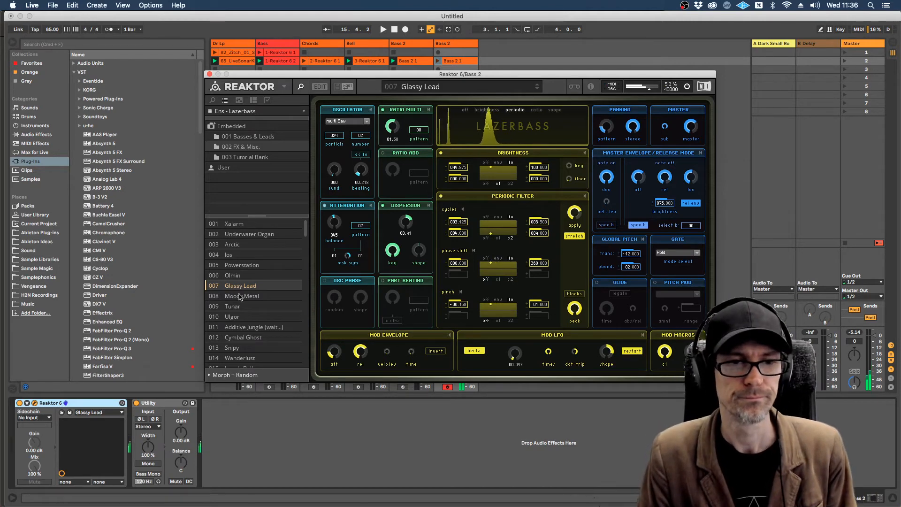
click(240, 296)
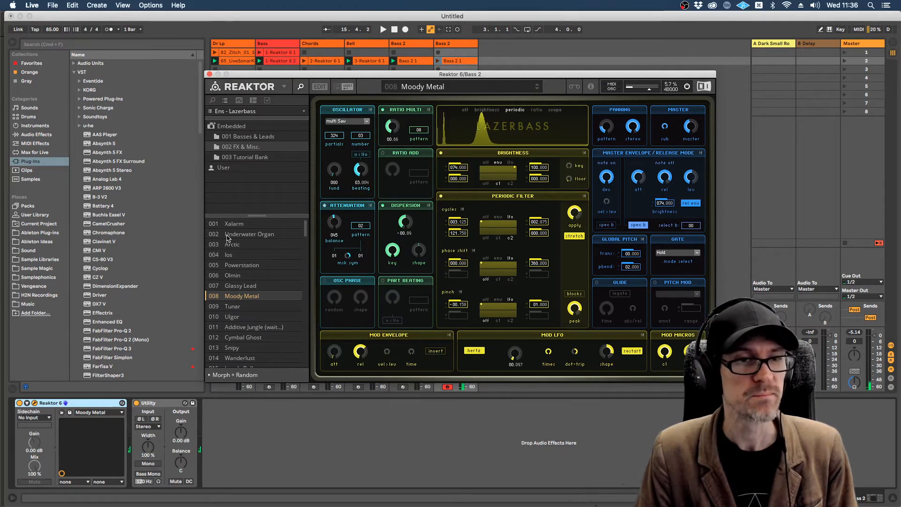
Step: Load Newscool.ens from Reaktor Factory Selection R2 without saving the changes to Lazerbass
key(super+Tab)
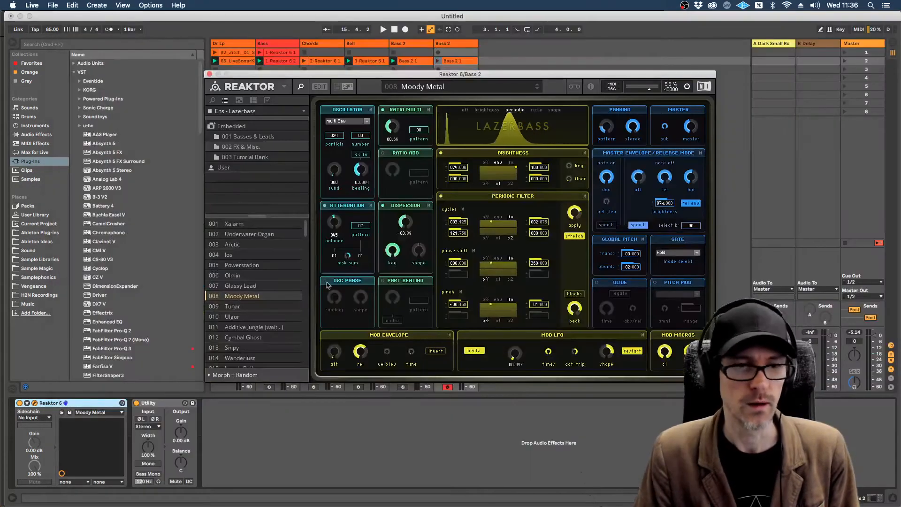
click(212, 100)
double_click(223, 325)
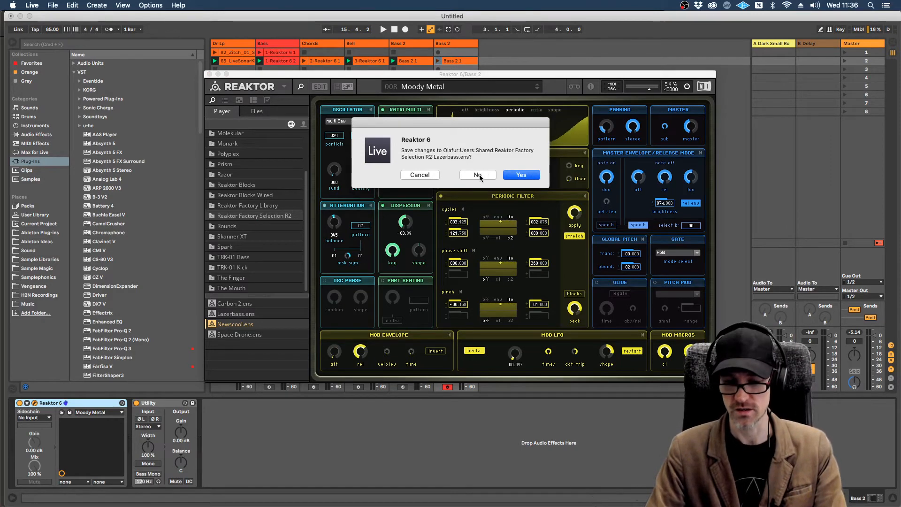
click(478, 175)
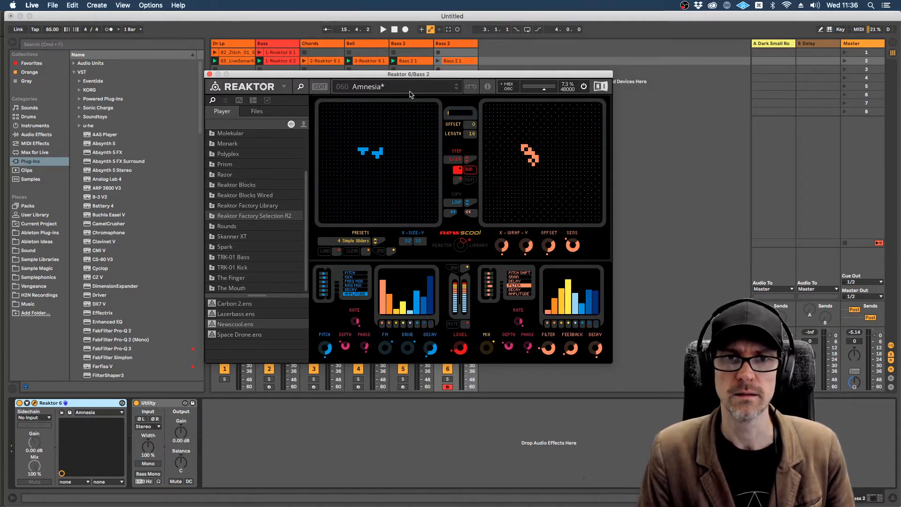
Step: Solo track 6, the second Bass 2 track, moving the Reaktor window clear of the mixer to reach it
drag(387, 77, 466, 23)
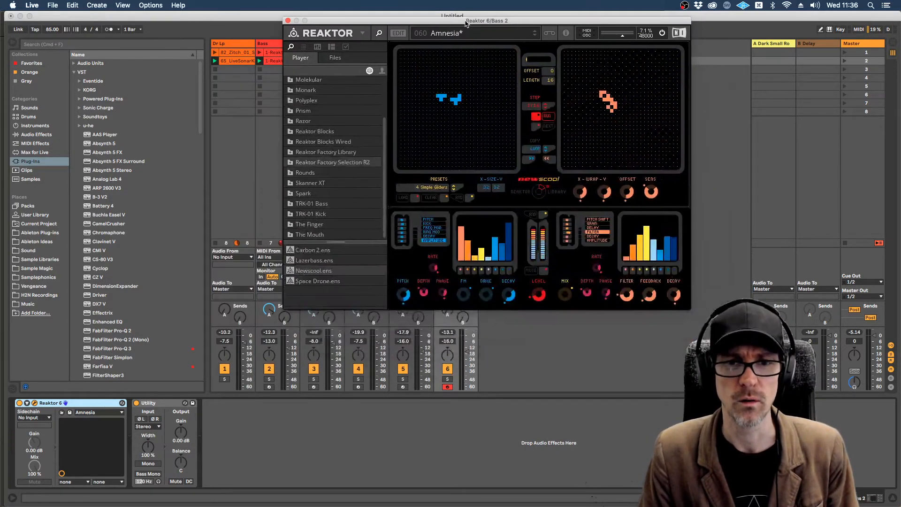
click(447, 379)
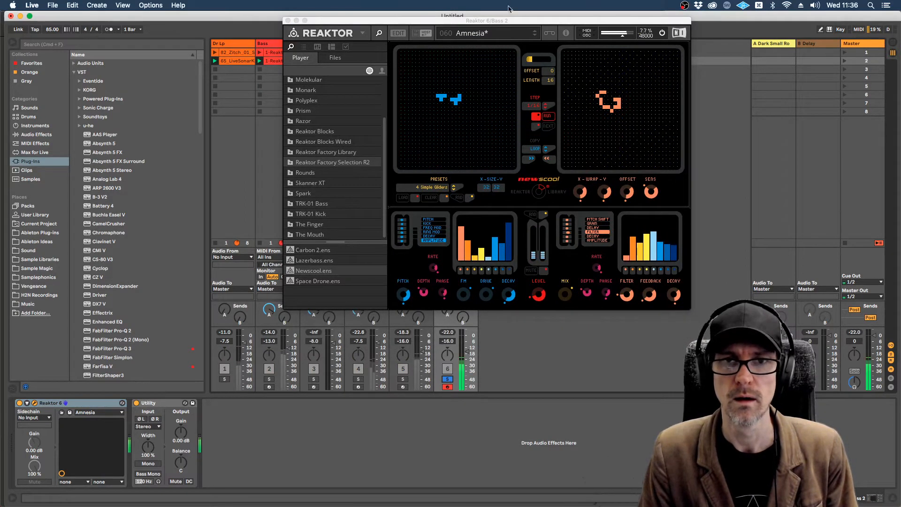
drag(511, 22, 431, 96)
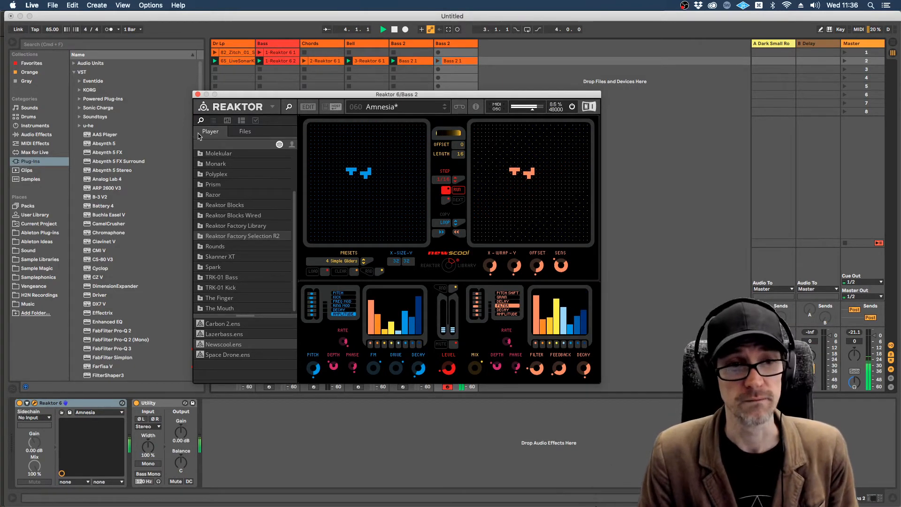
Step: Show Newscool's embedded snapshots and load Power Life
click(214, 120)
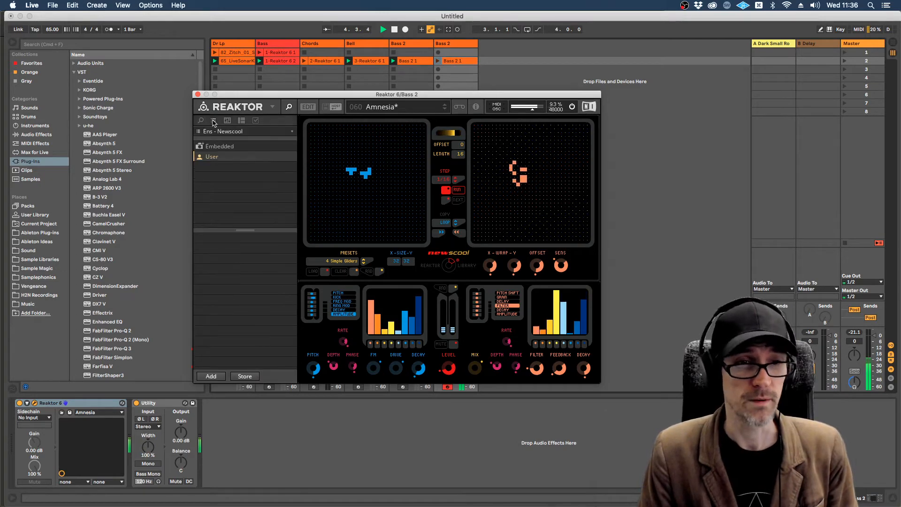
click(214, 147)
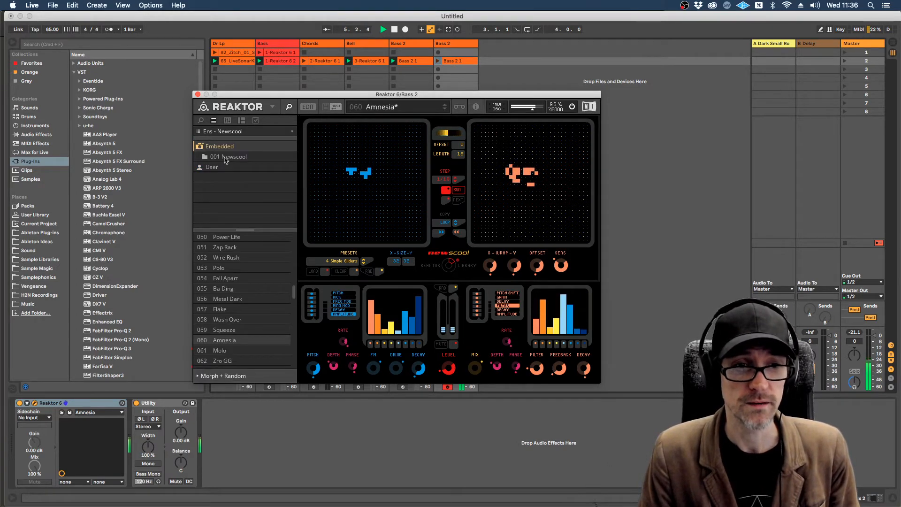
click(218, 237)
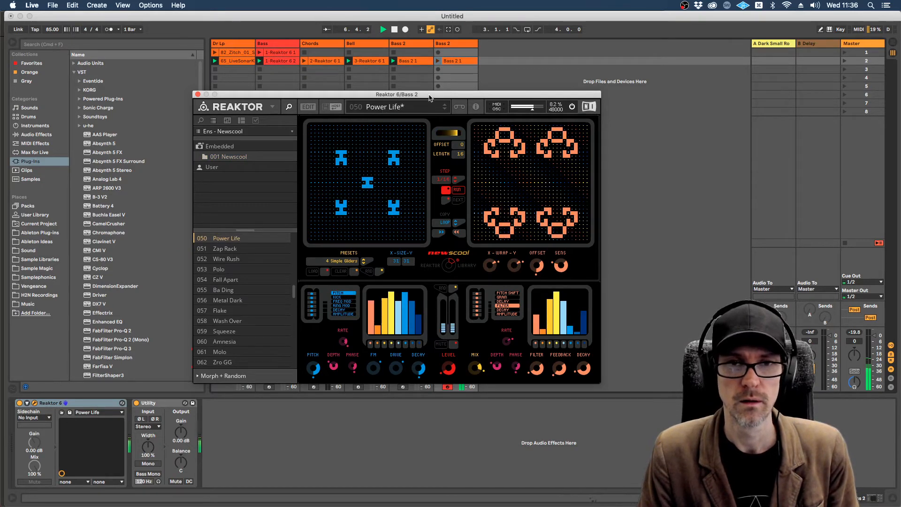
Step: Switch on all eight step switches beneath both the Filter graph and the Pitch graph in Newscool
drag(435, 95, 392, 86)
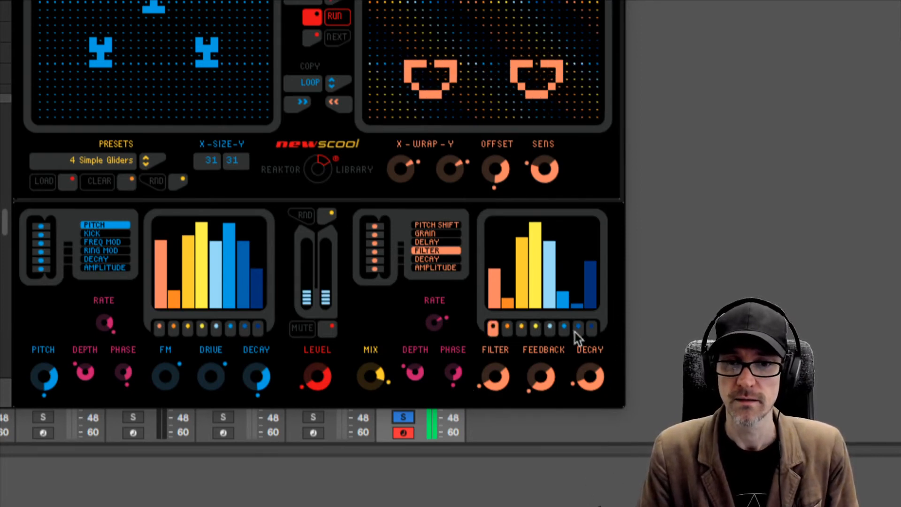
drag(511, 333, 595, 326)
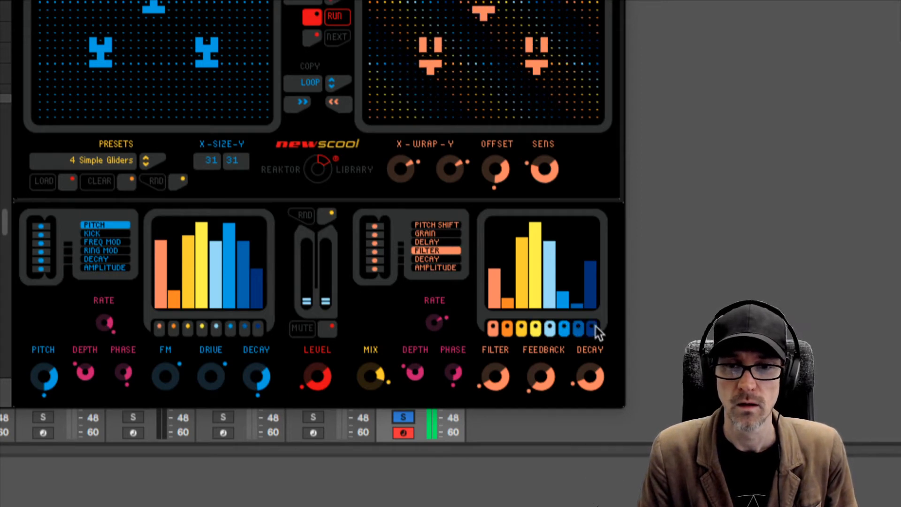
drag(259, 328, 157, 326)
Step: Switch off all eight step switches beneath the Pitch graph one by one
click(218, 326)
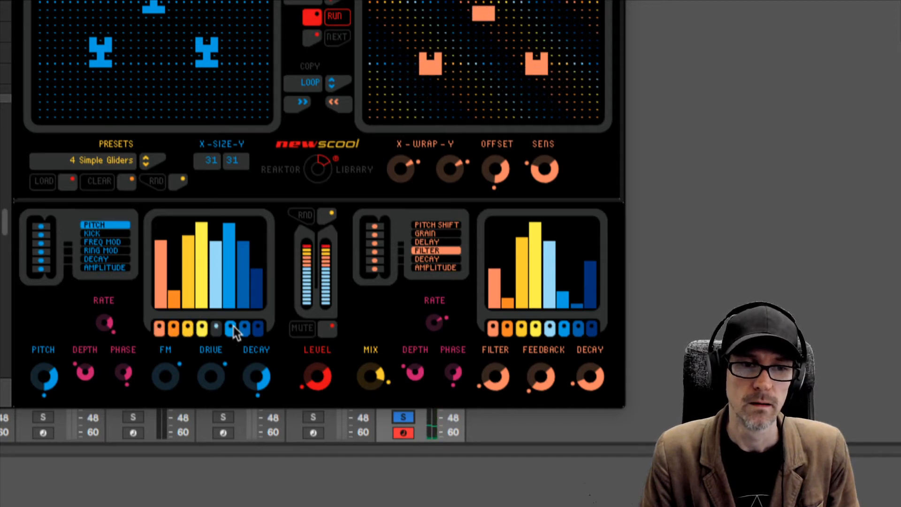
click(232, 326)
click(201, 327)
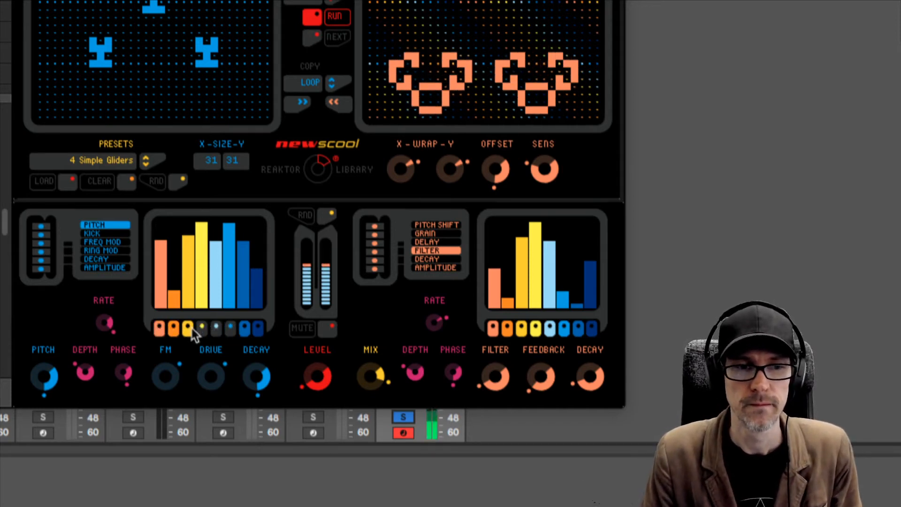
click(187, 329)
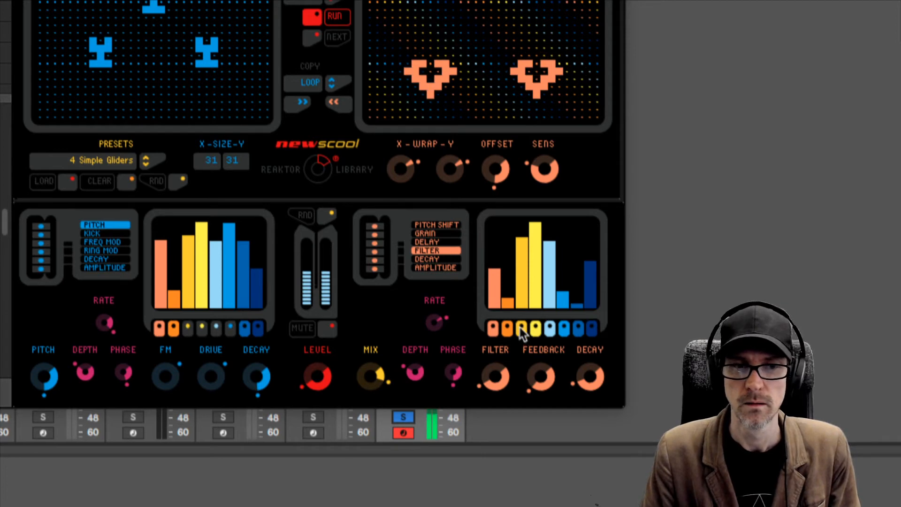
click(259, 325)
click(244, 326)
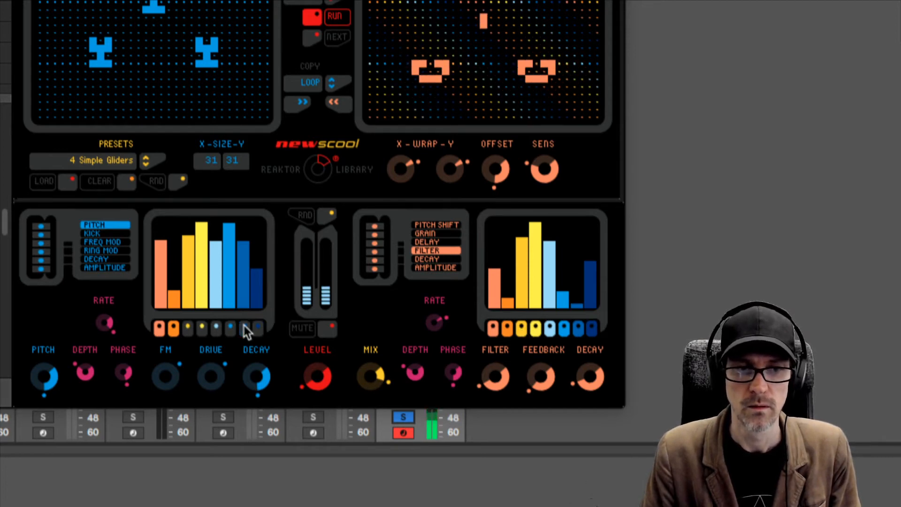
click(172, 327)
click(160, 327)
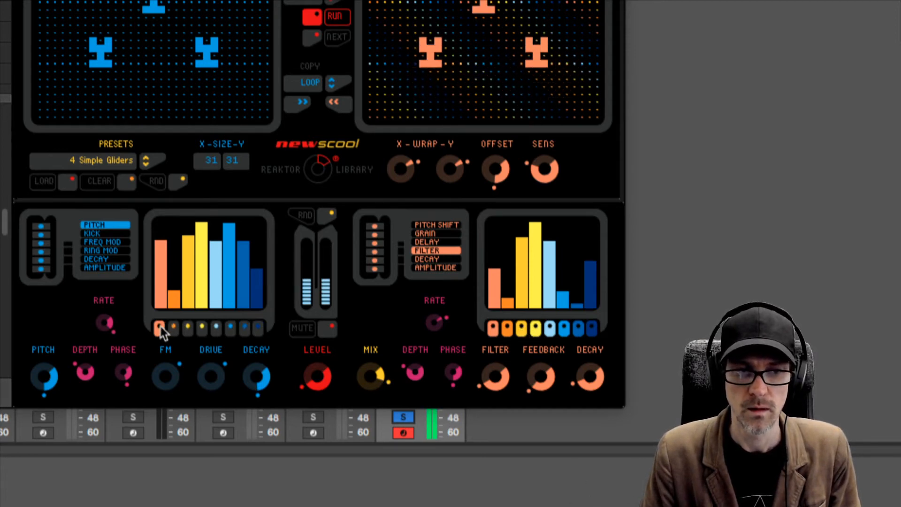
Step: Switch on the third to eighth and the first step switches beneath the Pitch graph, leaving the second off
click(187, 328)
click(202, 329)
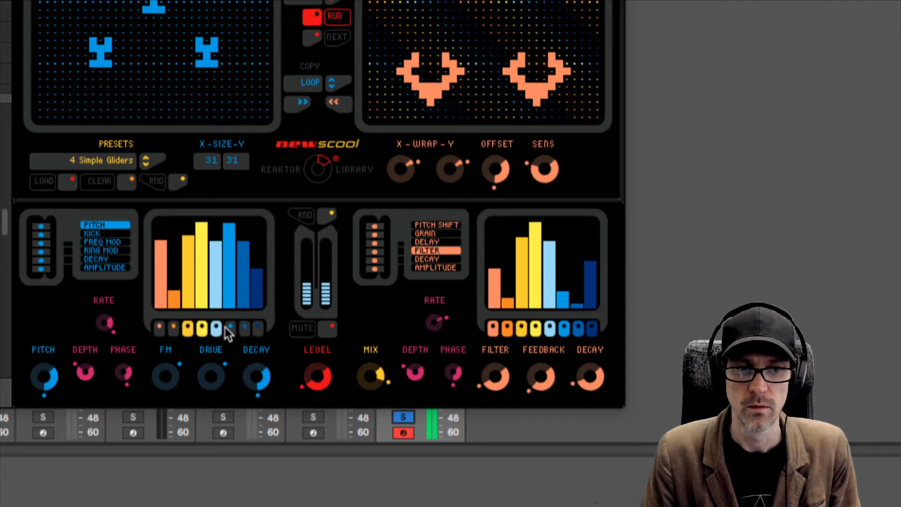
click(229, 328)
click(245, 328)
click(259, 326)
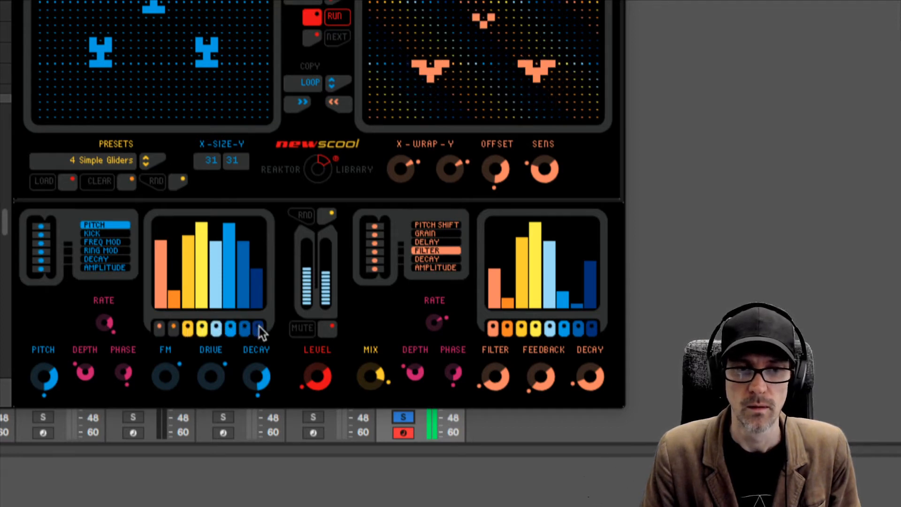
click(160, 327)
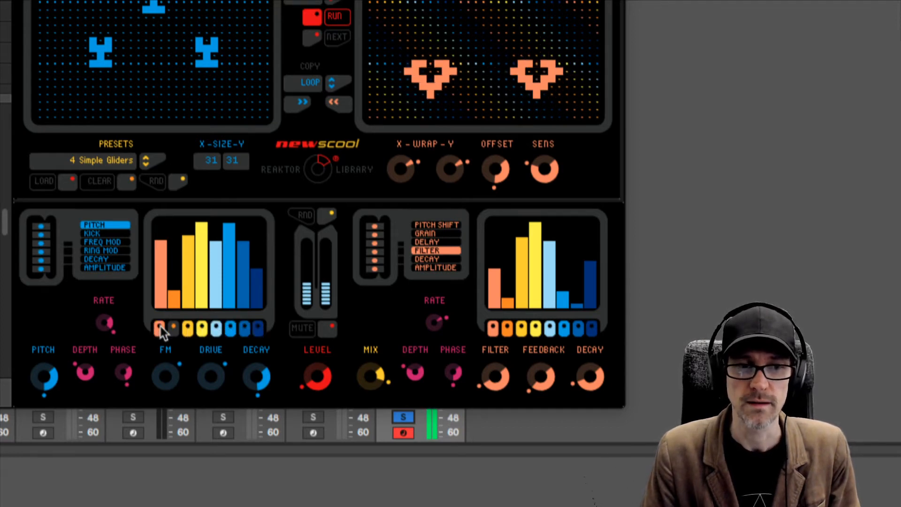
Step: Switch off the step switches beneath the Filter graph, keeping only the first and third on
click(494, 328)
click(509, 326)
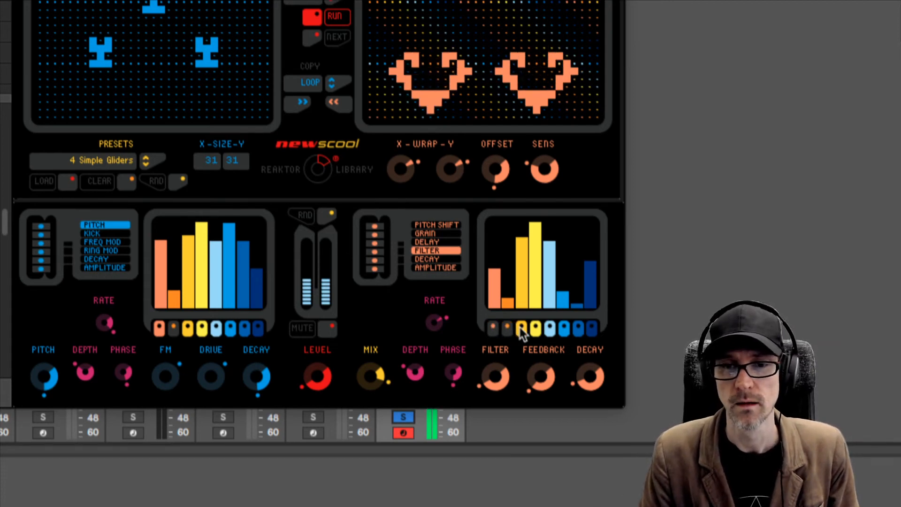
click(521, 328)
click(493, 326)
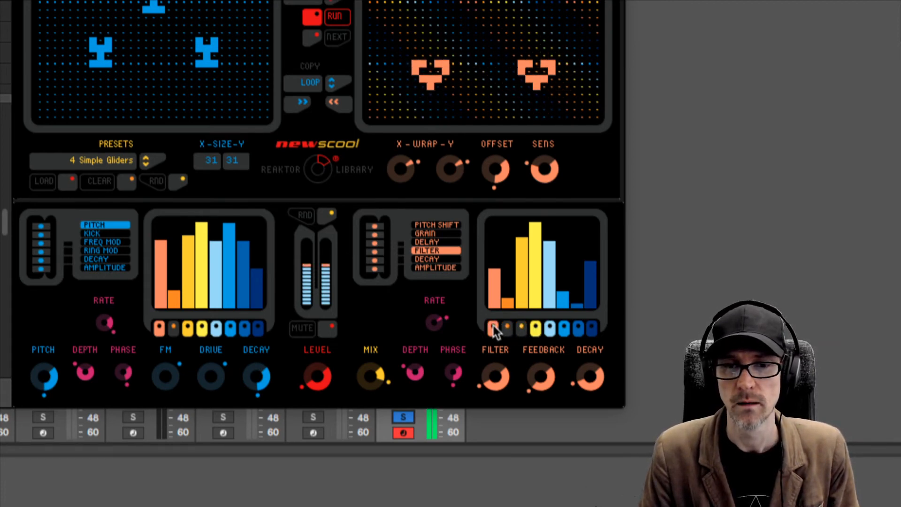
click(521, 328)
click(536, 328)
click(550, 328)
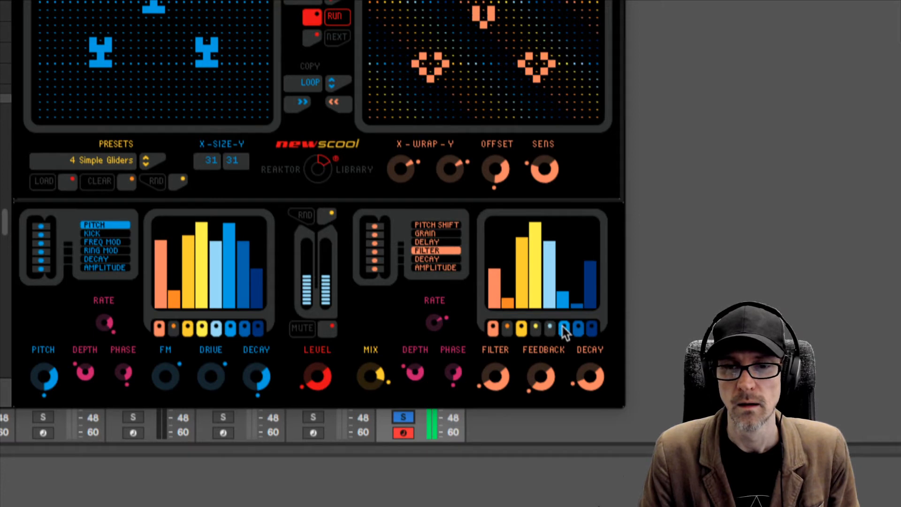
click(564, 329)
click(578, 328)
click(592, 328)
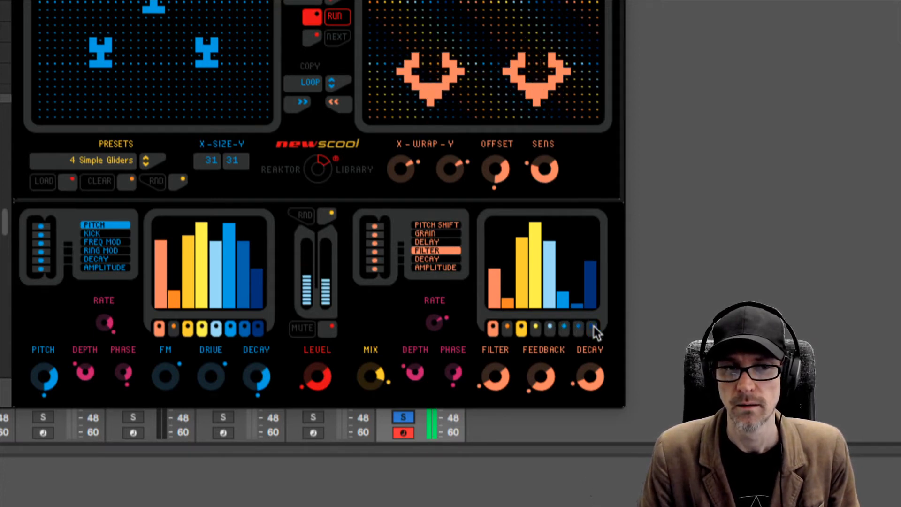
Step: Switch the fourth to eighth step switches beneath the Filter graph back on
click(593, 326)
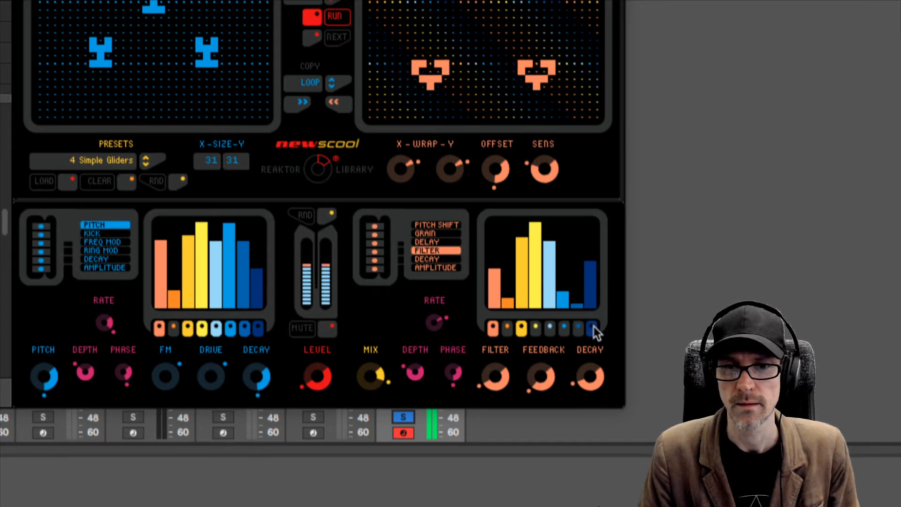
click(576, 328)
click(564, 328)
click(550, 328)
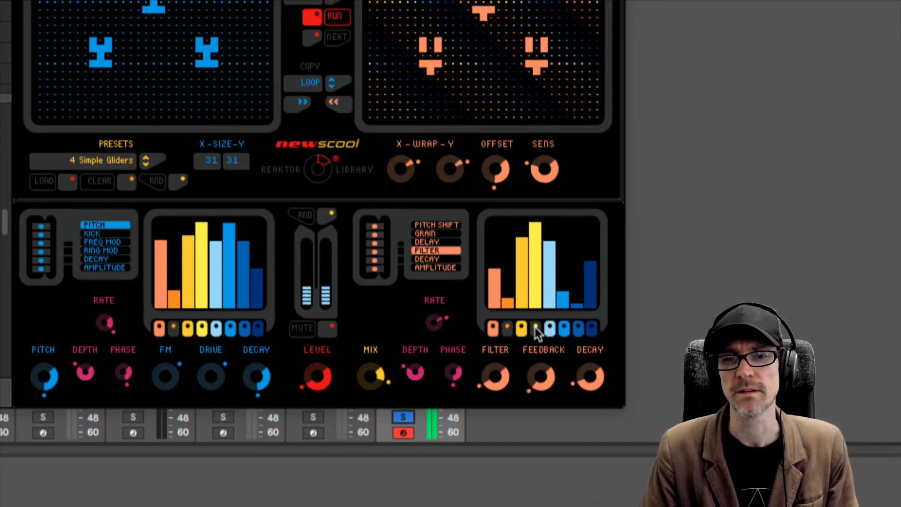
click(535, 327)
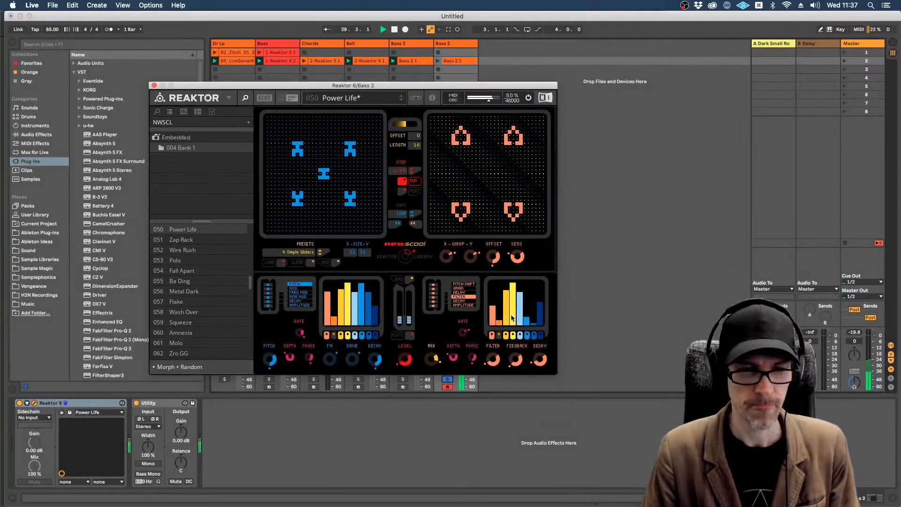
Step: Select the Bell track in Live to show its Reaktor 6 device
click(513, 80)
click(367, 43)
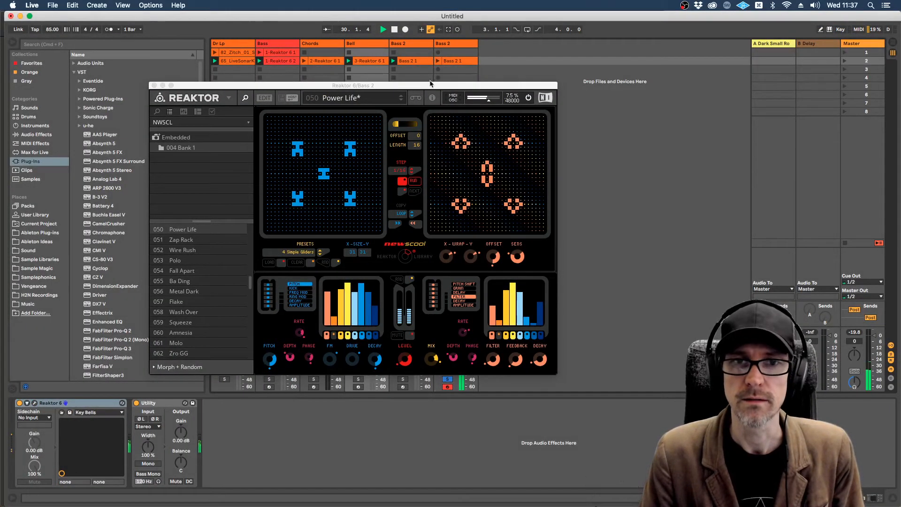
Step: Raise the volume of the second Bass 2 track, holding Newscool, to -2.0 dB
drag(430, 83, 274, 46)
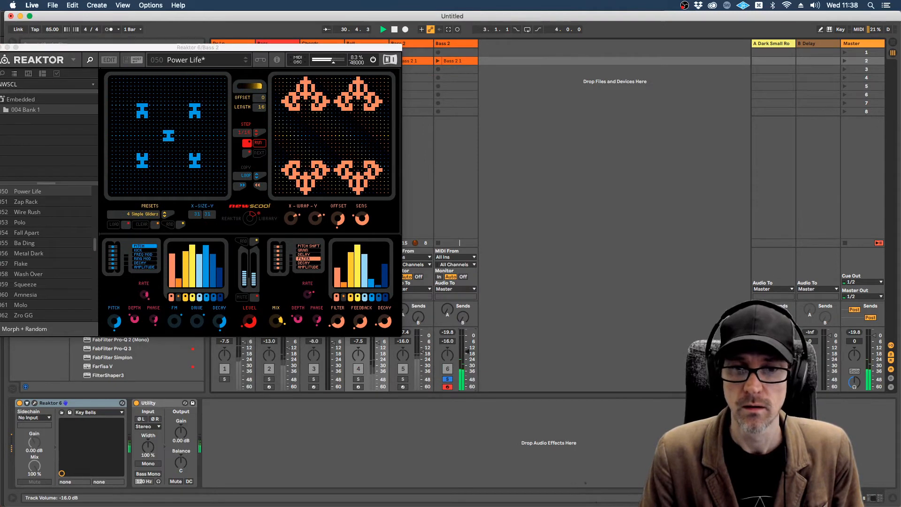
drag(467, 353, 467, 339)
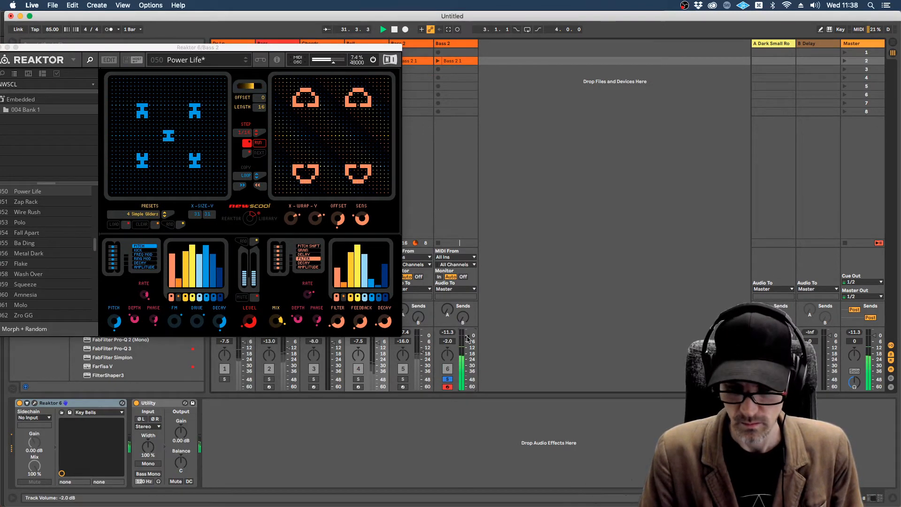
click(344, 50)
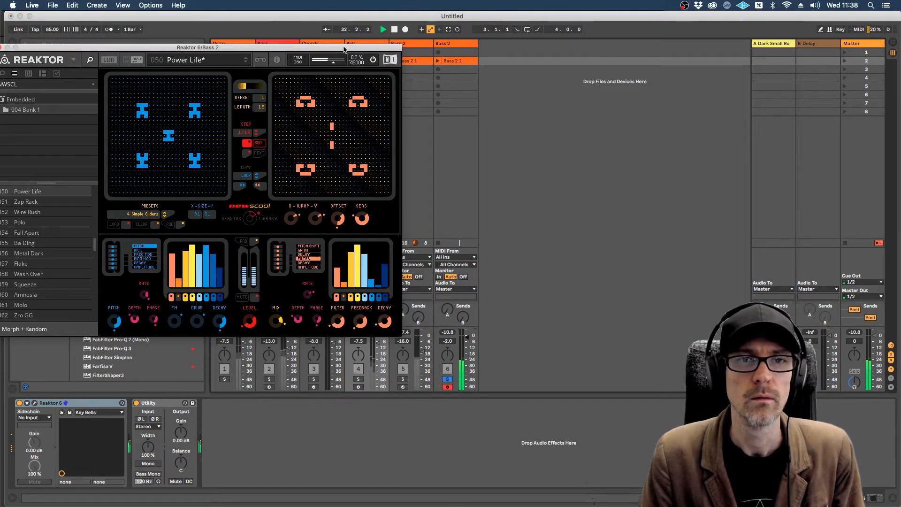
drag(344, 49, 520, 32)
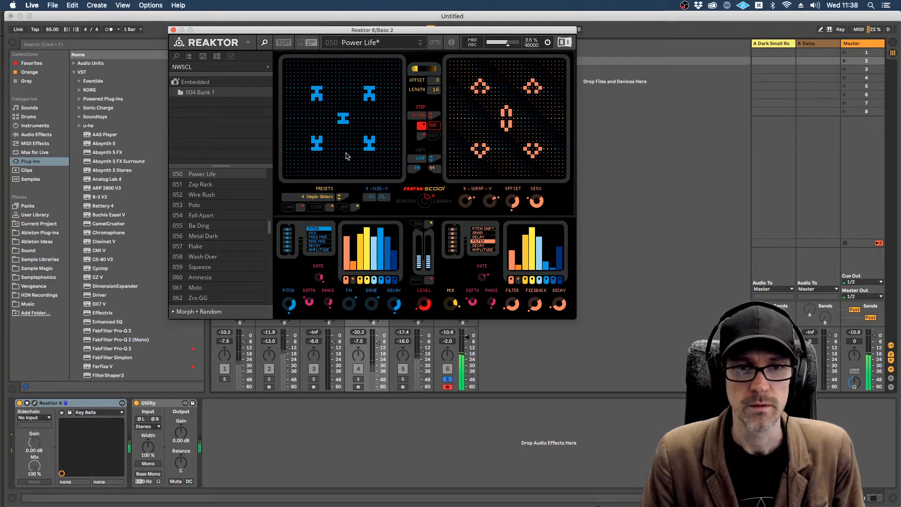
Step: Draw extra cells into the blue Life grid, including a long diagonal and a crossing stroke, and erase cells along the diagonal
drag(346, 153, 348, 142)
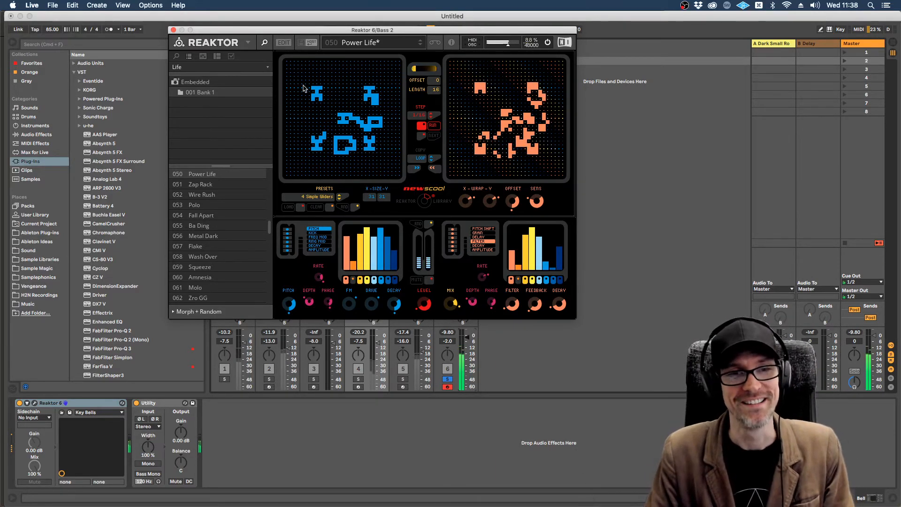
drag(302, 72, 361, 139)
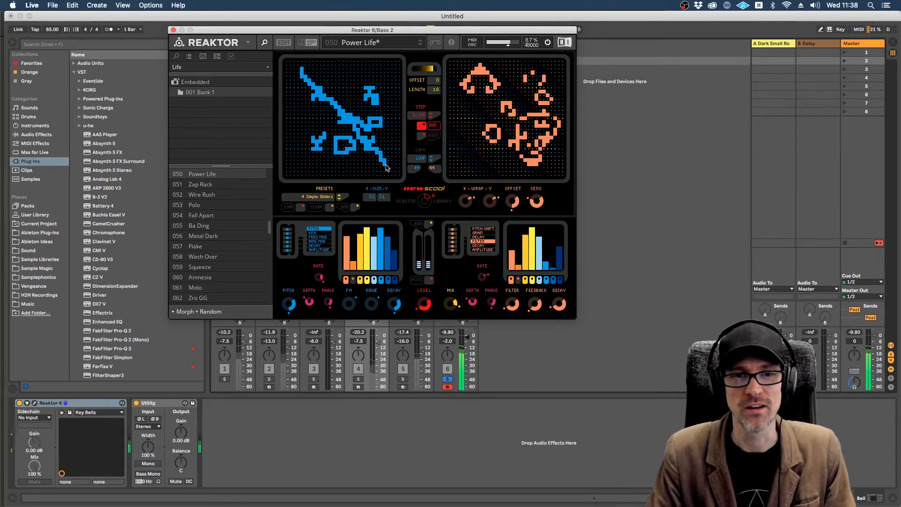
drag(299, 135, 335, 120)
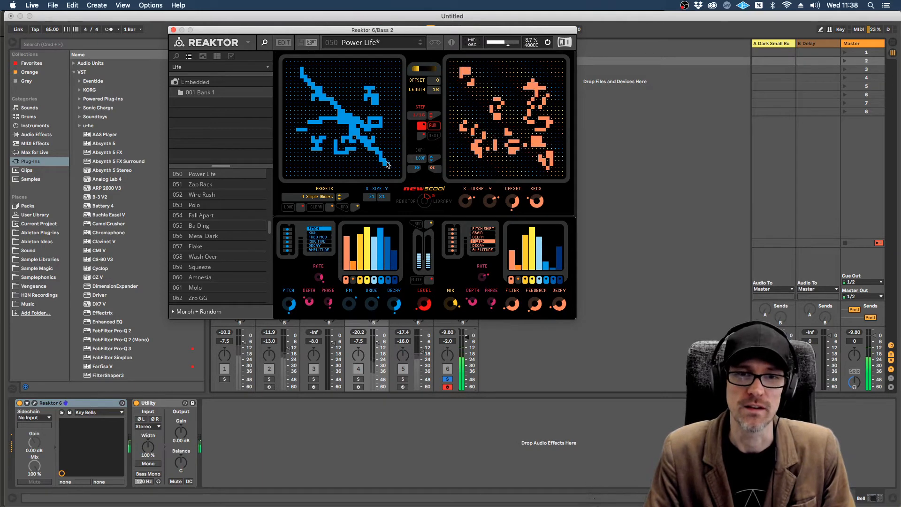
drag(333, 110, 299, 70)
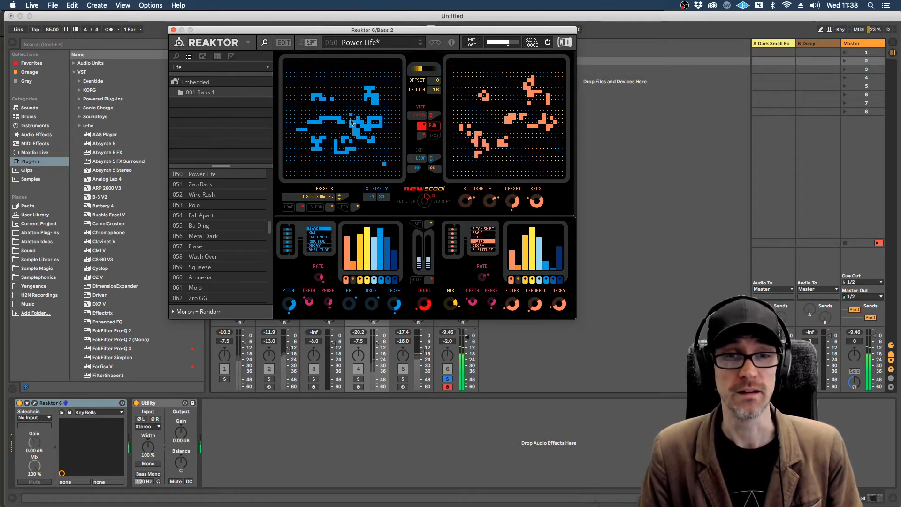
Step: Lower the Newscool track's volume to -11.0 dB and try the Life snapshots Zap Rack and Wire Rush
drag(404, 32, 410, 45)
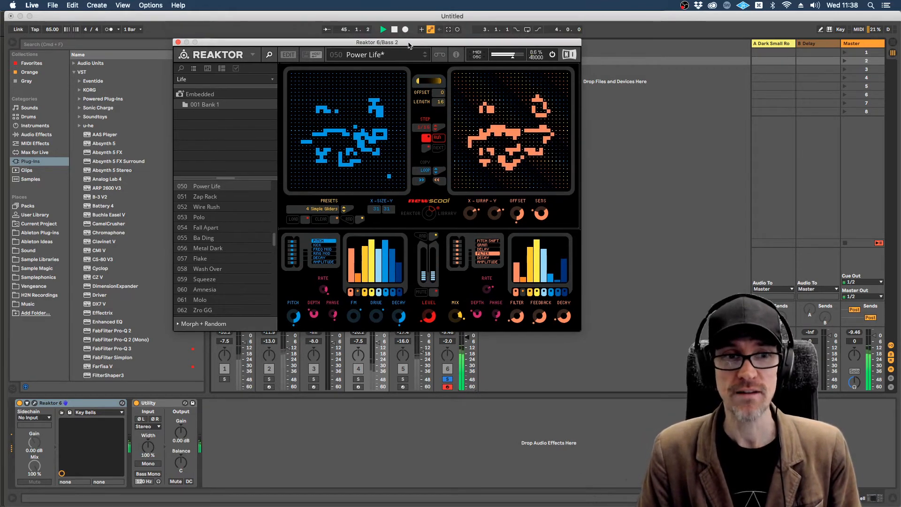
drag(467, 342, 467, 348)
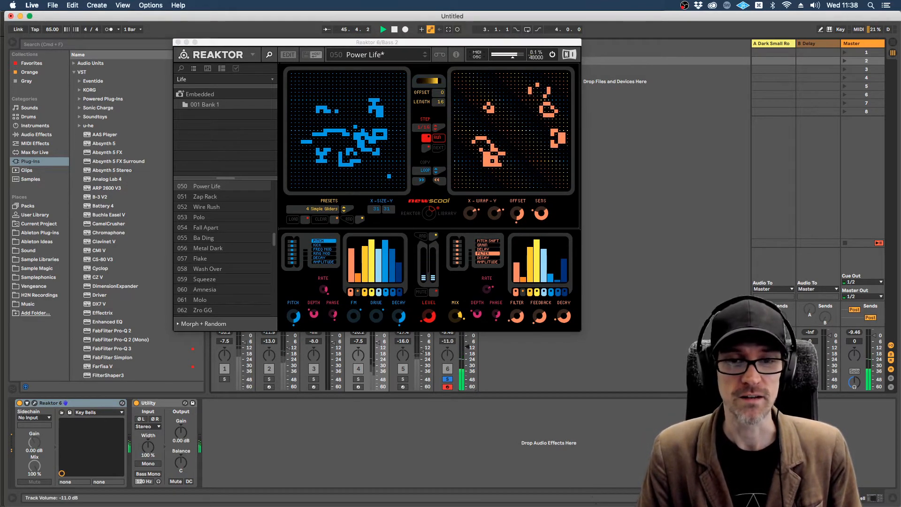
click(212, 197)
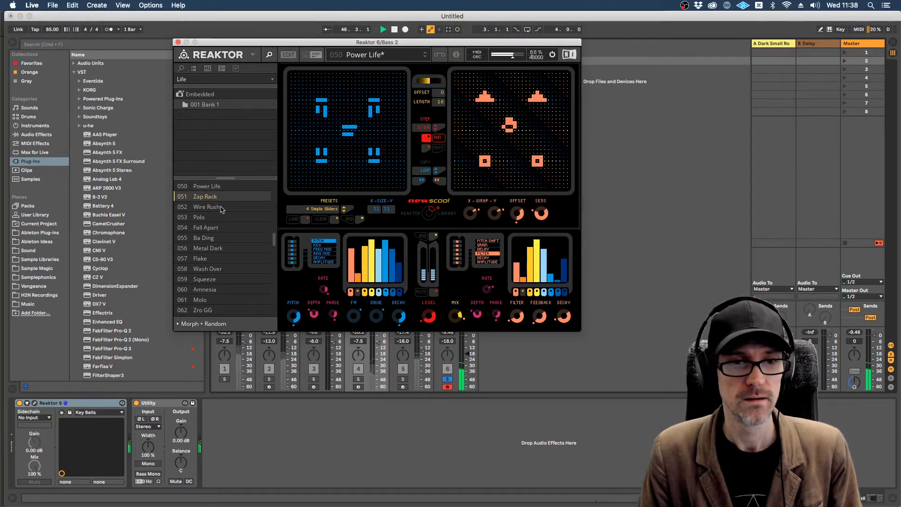
click(205, 207)
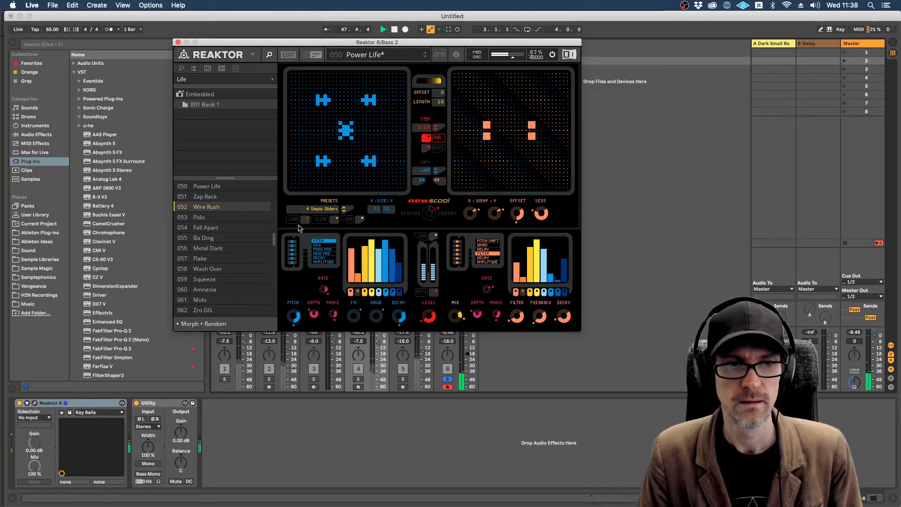
Step: Switch off the step switches beneath the Pitch and Filter graphs and load the NWSCL snapshot Ba Ding
click(352, 291)
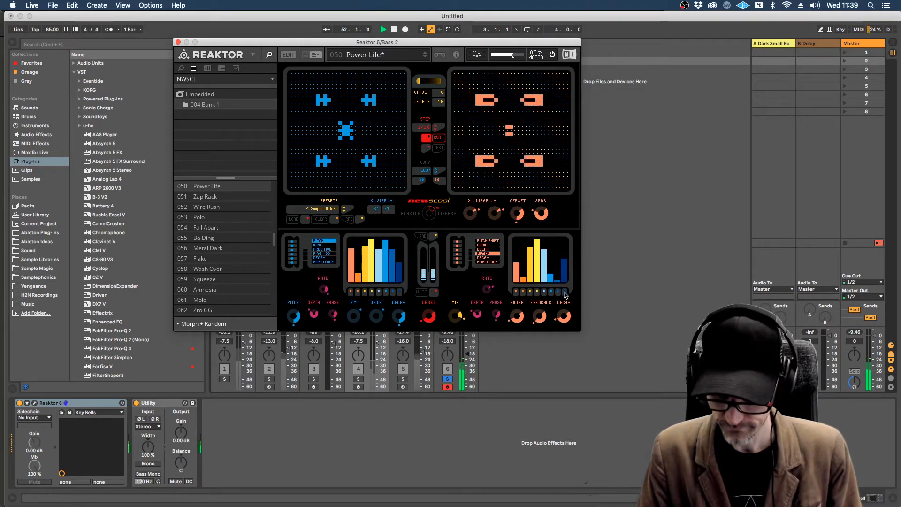
scroll(212, 268, down, 3)
scroll(207, 236, up, 3)
click(207, 237)
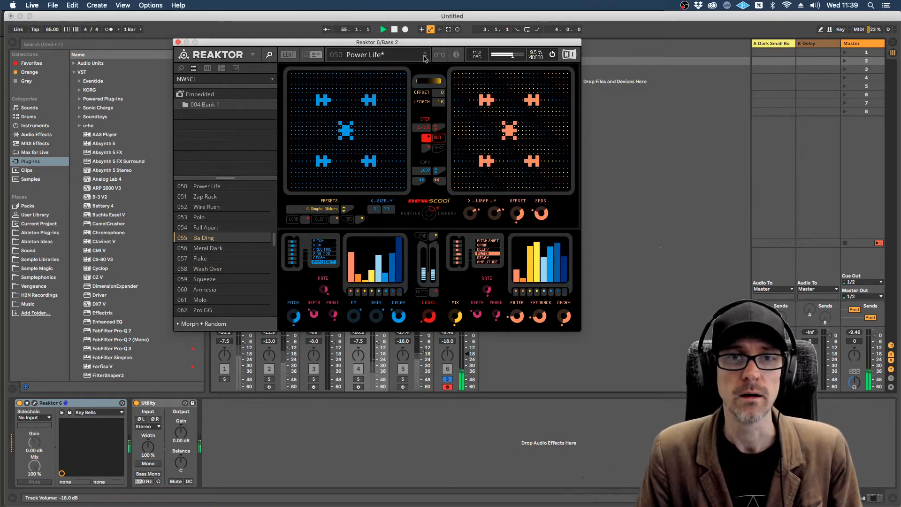
Step: Set the Newscool track's volume to -5.0 dB
drag(425, 43, 401, 28)
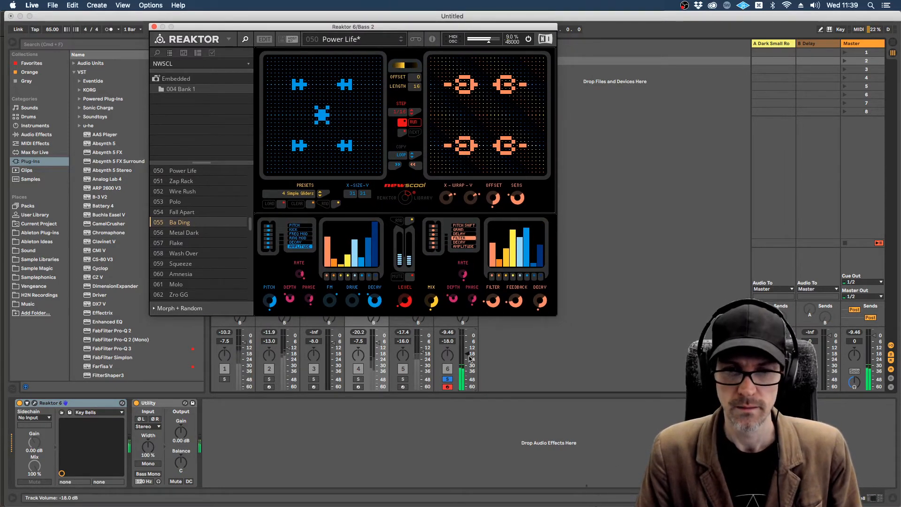
drag(467, 353, 467, 352)
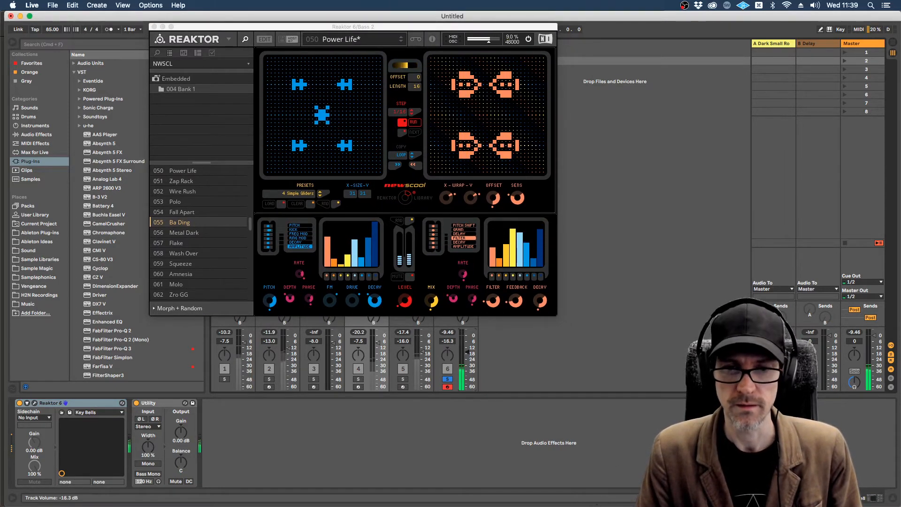
Step: Try the NWSCL snapshots Metal Dark and Flake, returning to Metal Dark
click(192, 234)
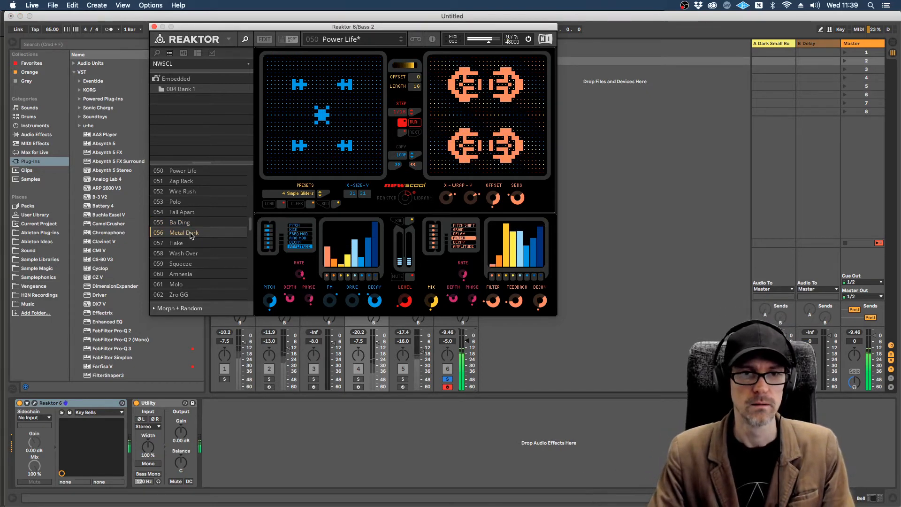
click(180, 244)
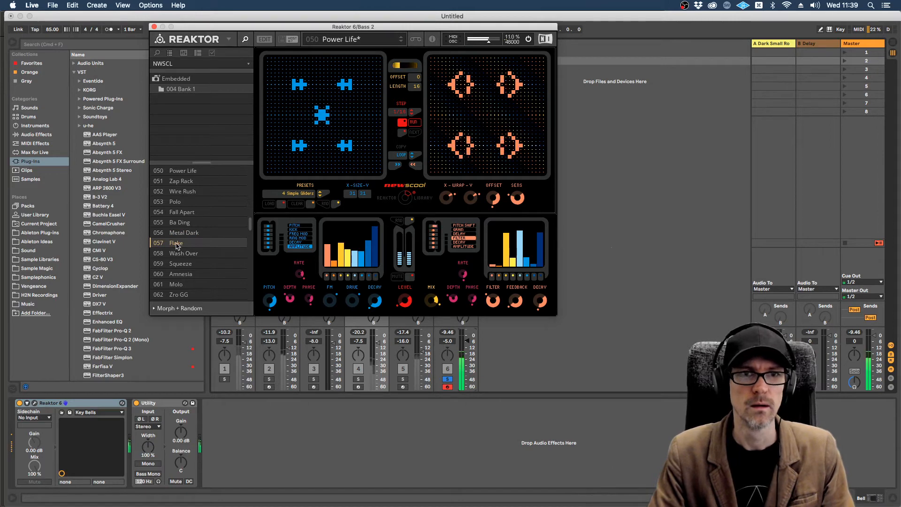
click(181, 234)
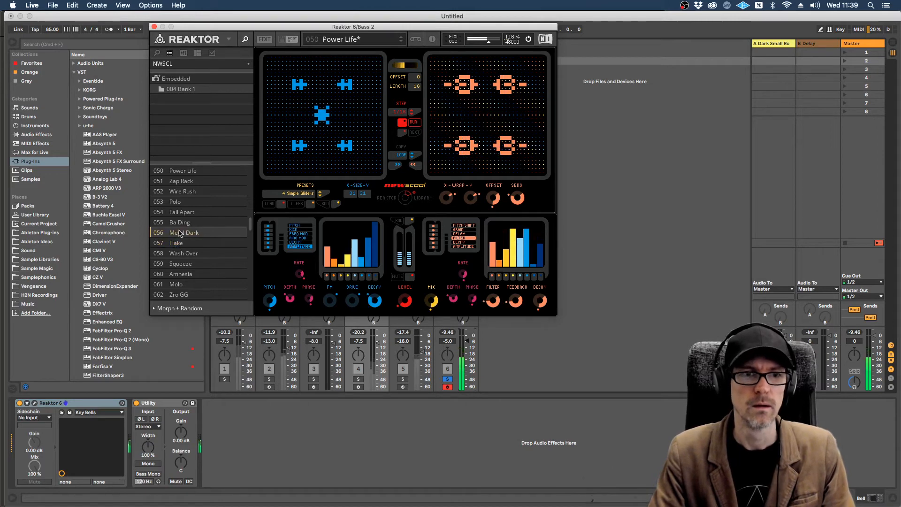
Step: Show the snapshots of the whole Ens - Newscool ensemble and audition Wash Over, Flake, Metal Dark and Ba Ding
click(184, 64)
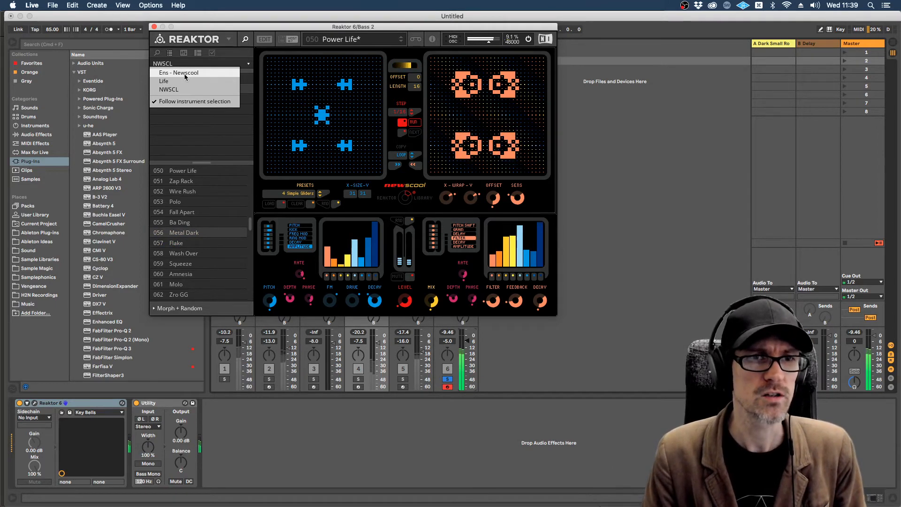
click(185, 74)
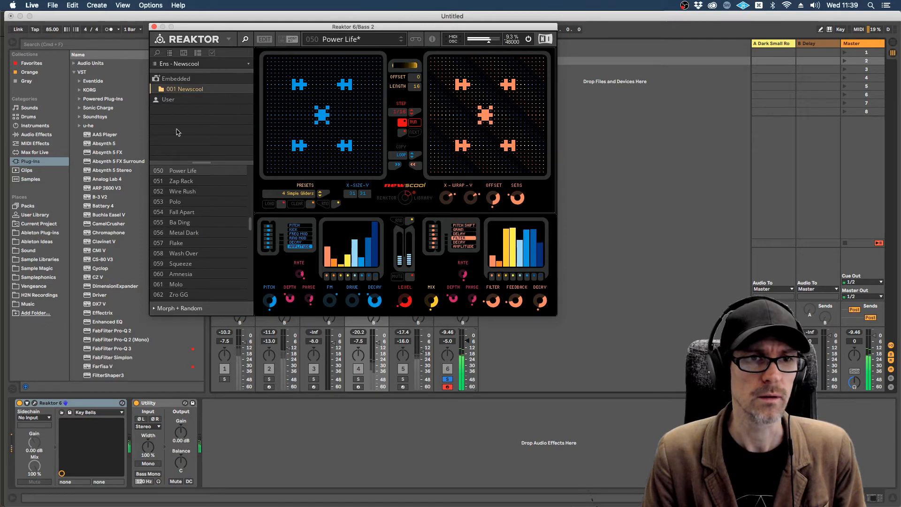
click(180, 254)
click(176, 242)
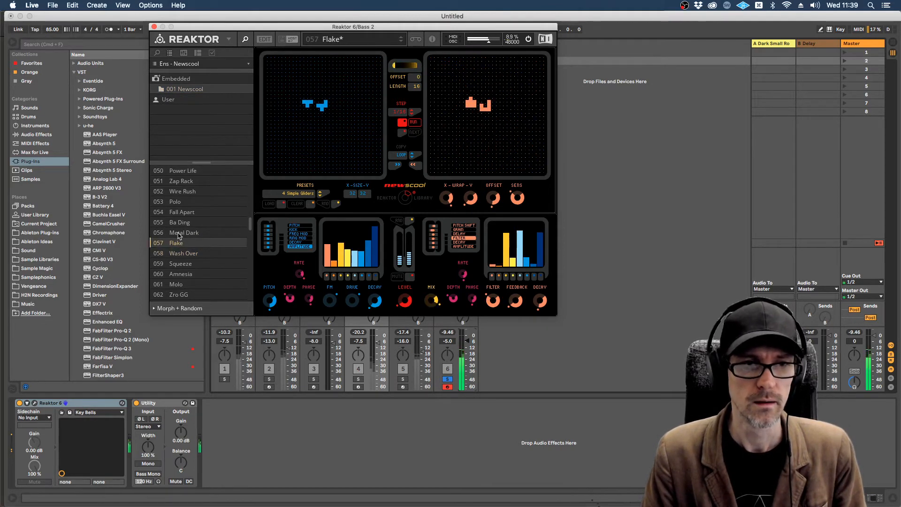
click(179, 233)
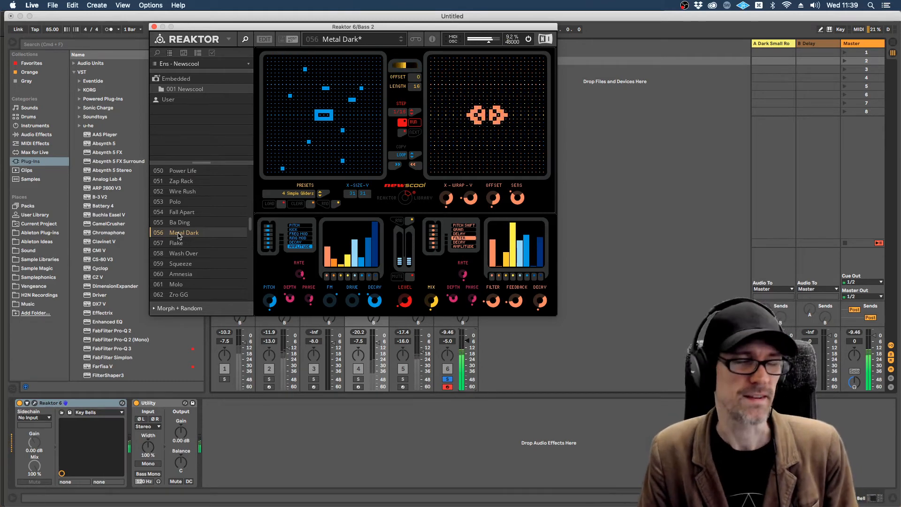
click(177, 223)
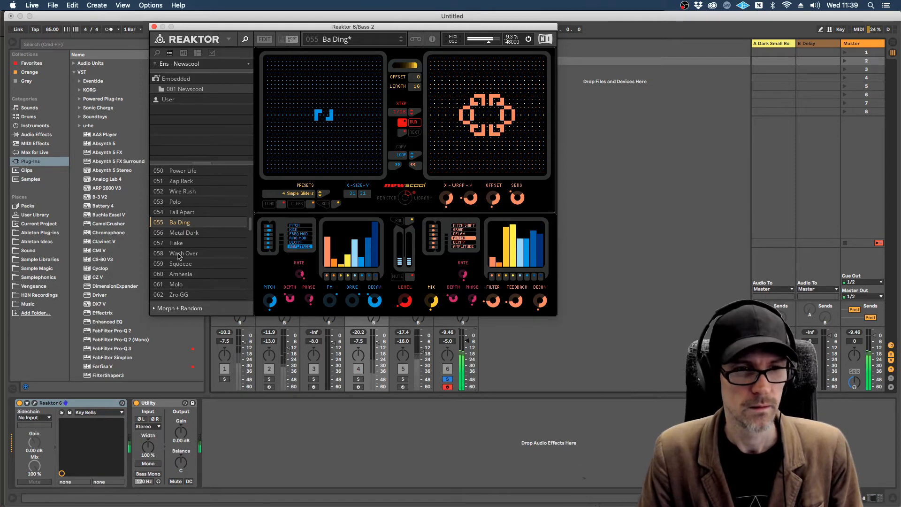
Step: Step down the ensemble snapshots past Wash Over and load Squeeze
key(Down)
key(Down)
key(Down)
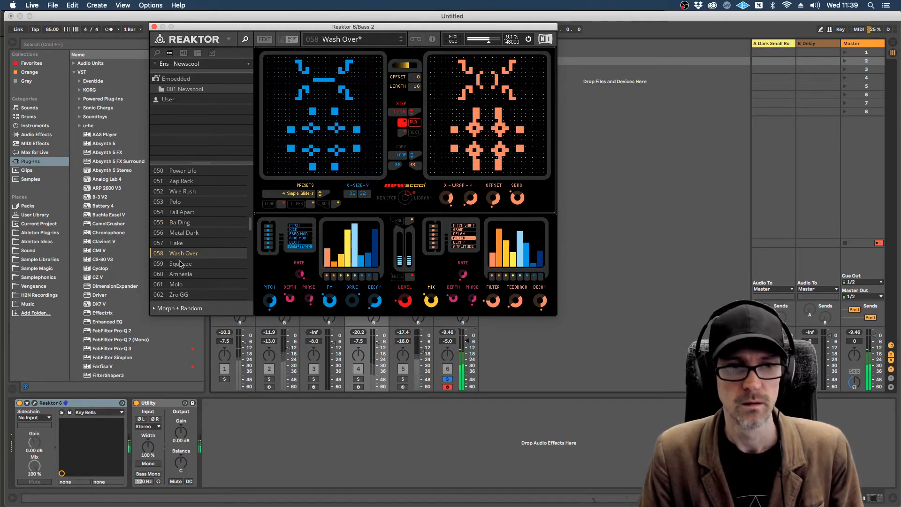
key(Down)
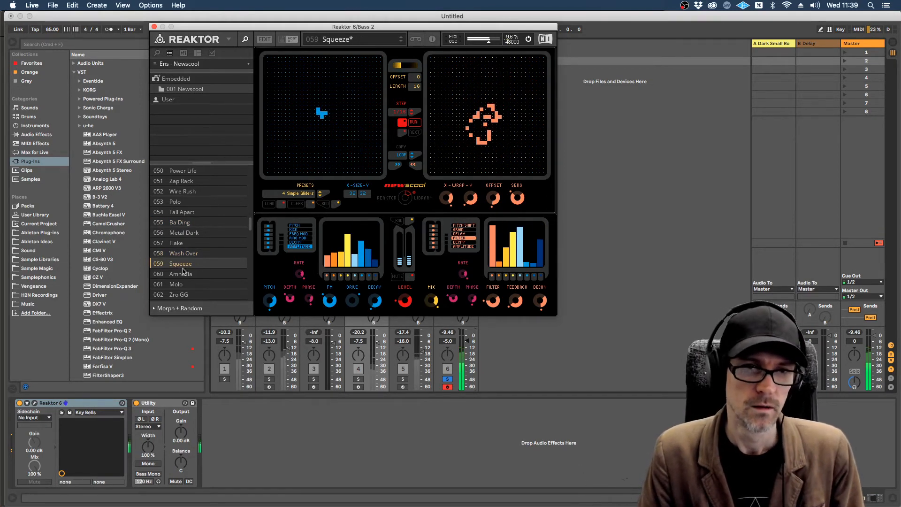
Step: Insert an audio track after the last Bass 2 track, name it NewsCool Bnc and take its audio from that Bass 2 track
drag(283, 30, 158, 32)
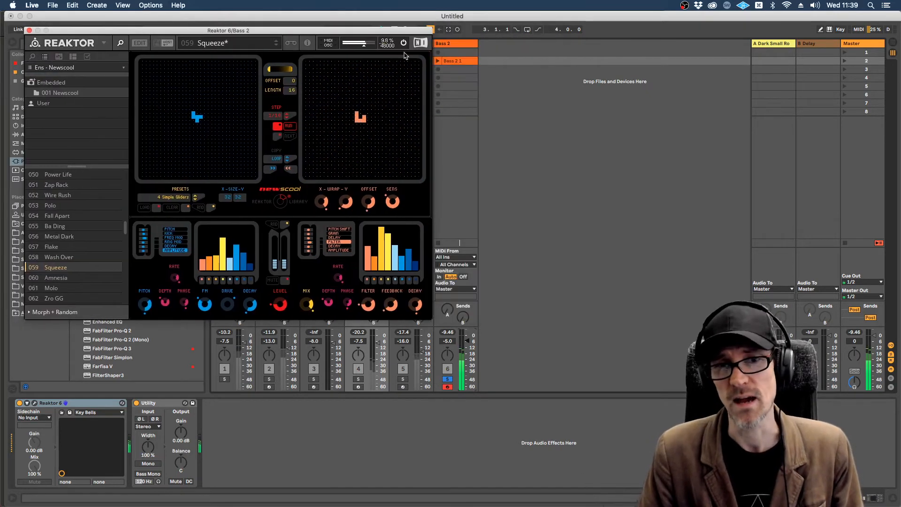
click(449, 49)
key(super+t)
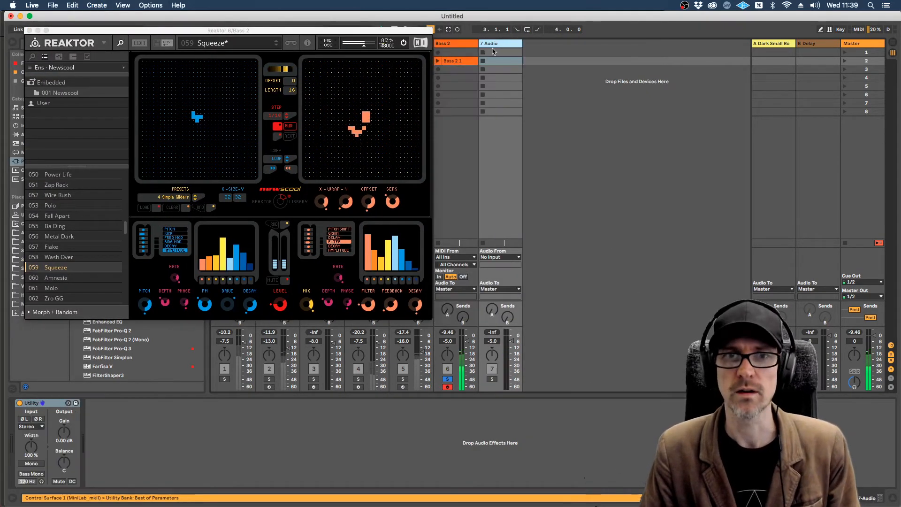
key(super+r)
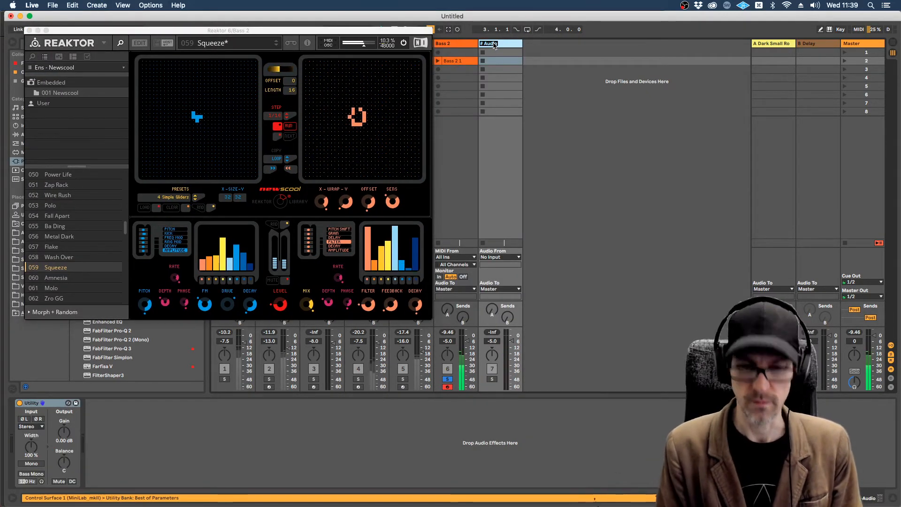
text(NewsCool Bnc)
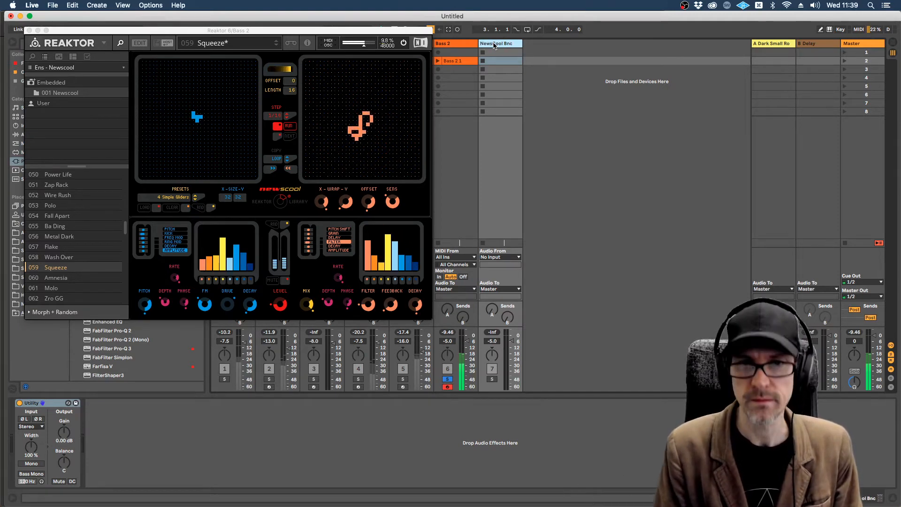
click(500, 257)
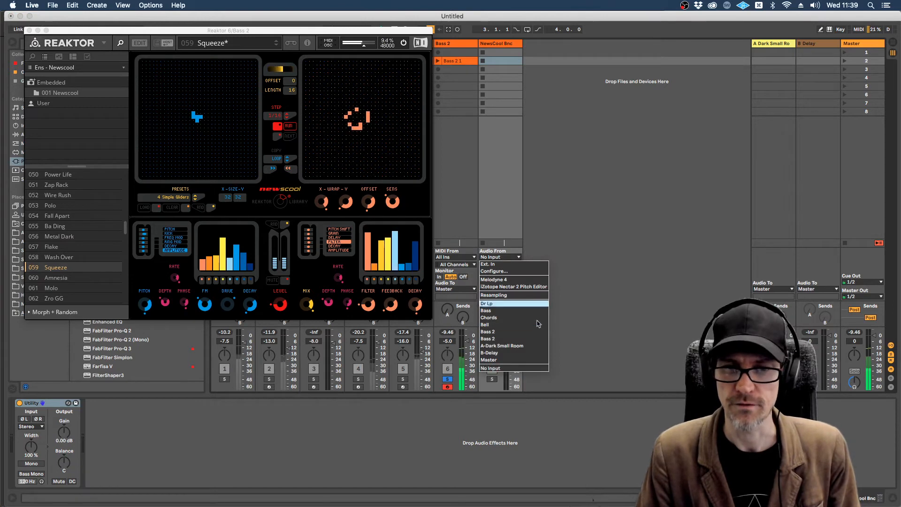
click(515, 338)
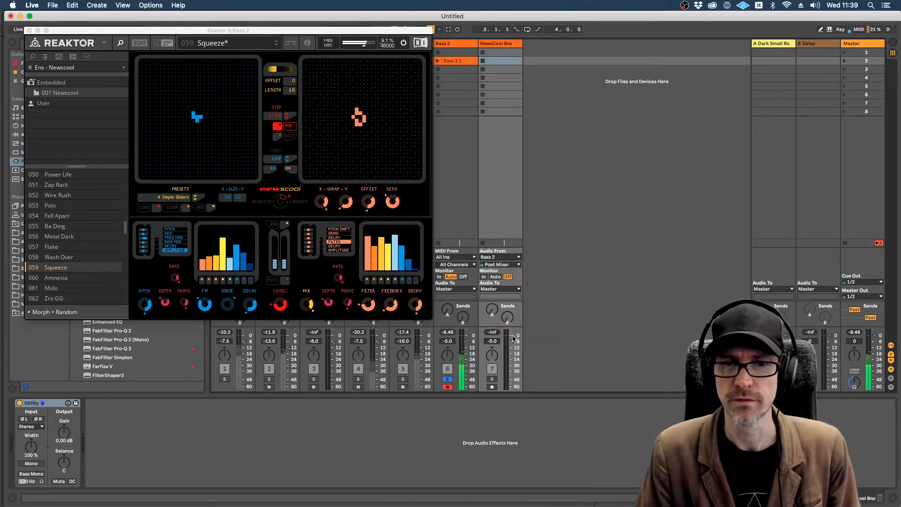
Step: Rename the Bass 2 track that holds Newscool as NewsCool
click(454, 41)
key(super+r)
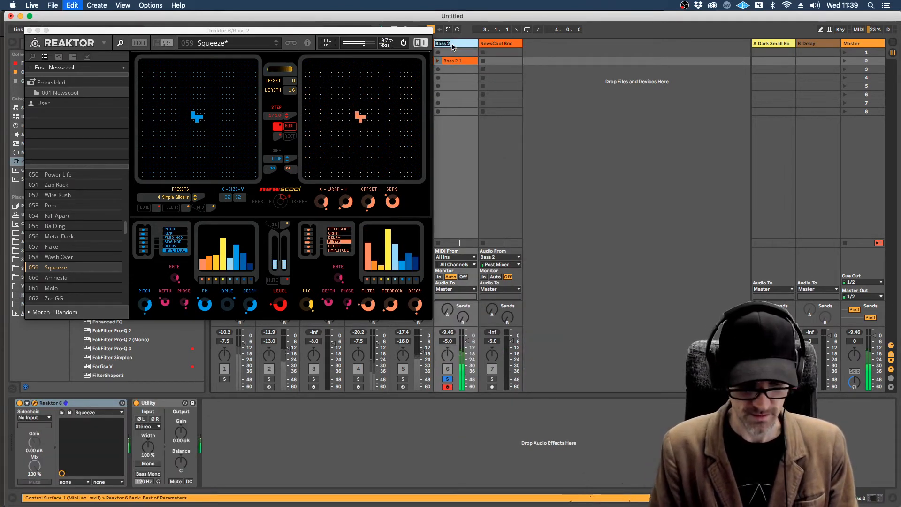
text(NewsCo)
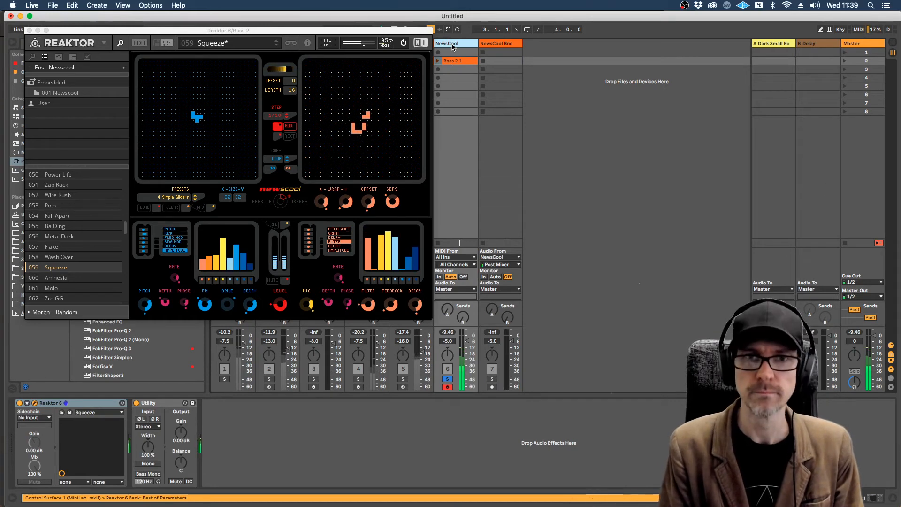
text(ol)
Step: Feed NewsCool Bnc from NewsCool's Post FX signal, arm the track and record a clip in its scene 2 slot
click(512, 266)
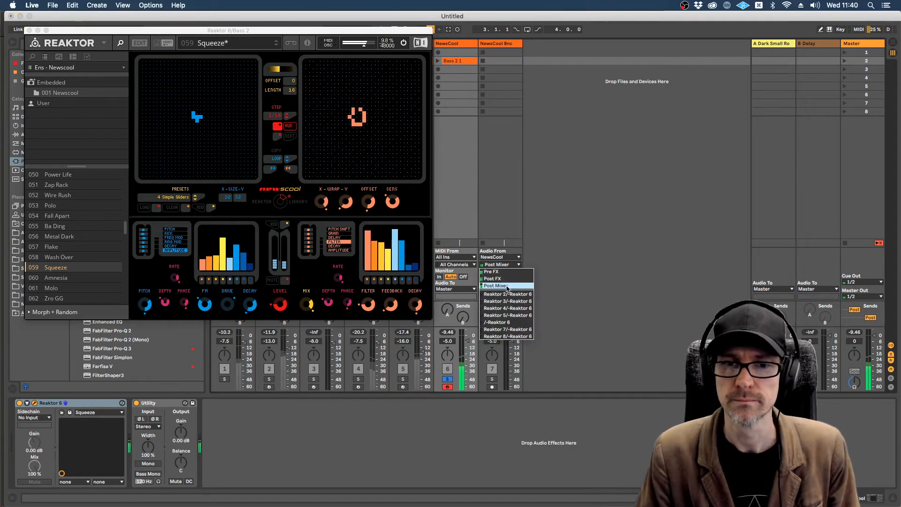
click(497, 273)
click(492, 387)
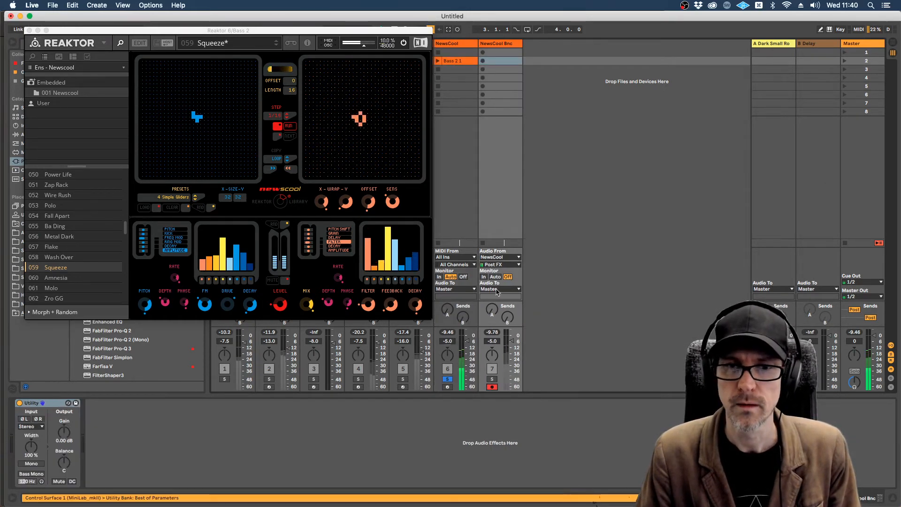
click(483, 61)
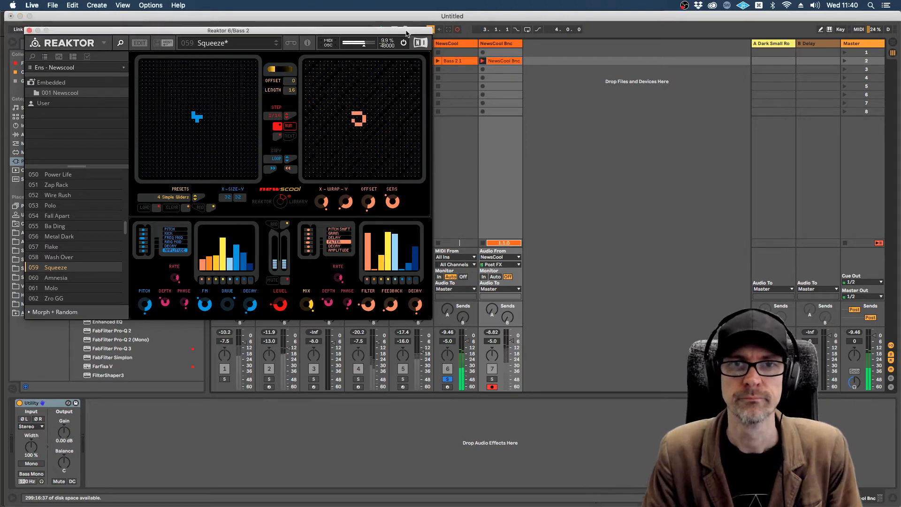
Step: Solo the NewsCool Bnc track and close the Reaktor window
drag(408, 31, 339, 94)
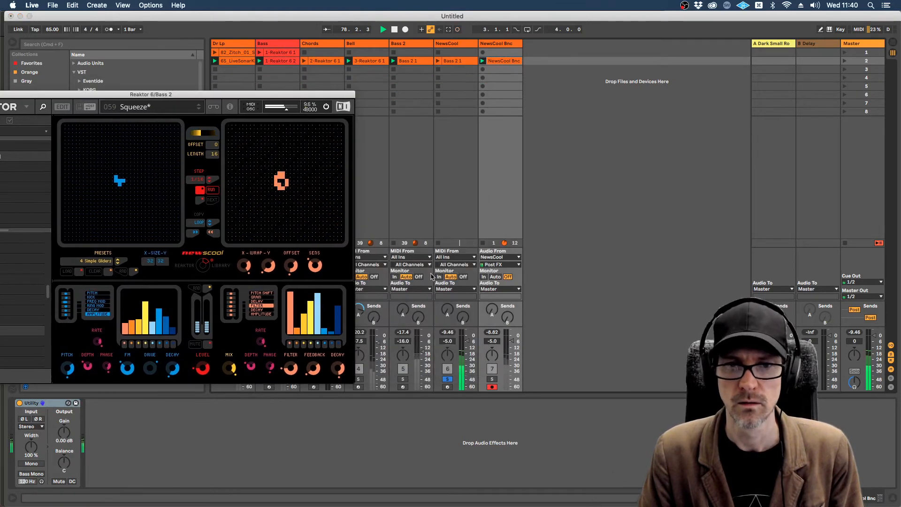
click(492, 379)
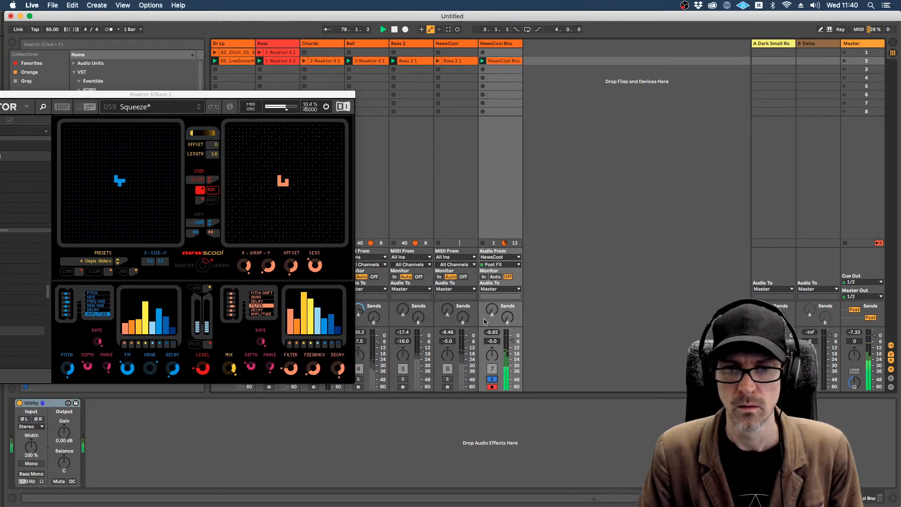
drag(323, 94, 488, 70)
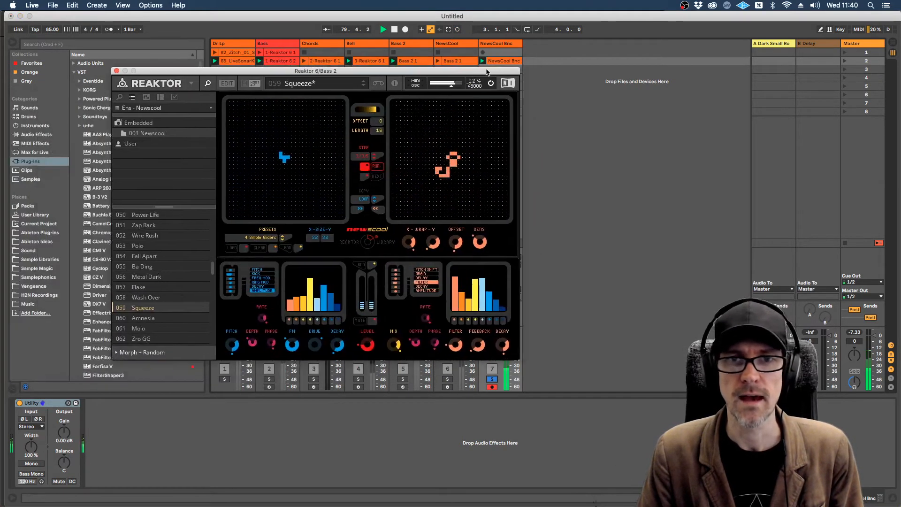
click(116, 71)
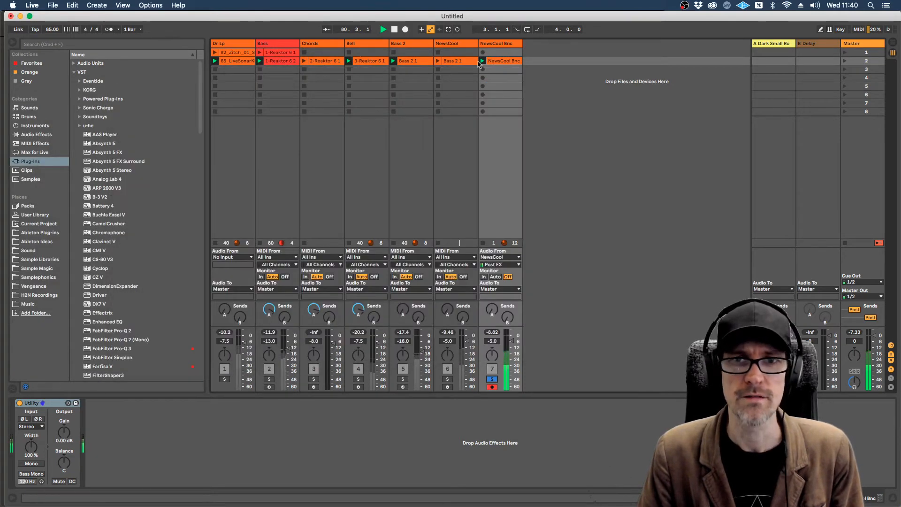
Step: Open the recorded NewsCool Bnc clip, stop playback and set 1.1.1 at the transient on beat 2.2
click(515, 61)
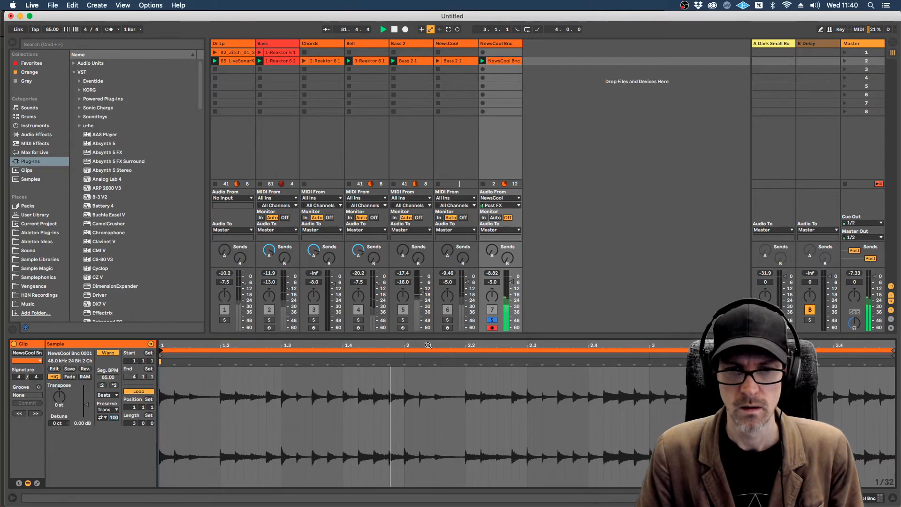
key(space)
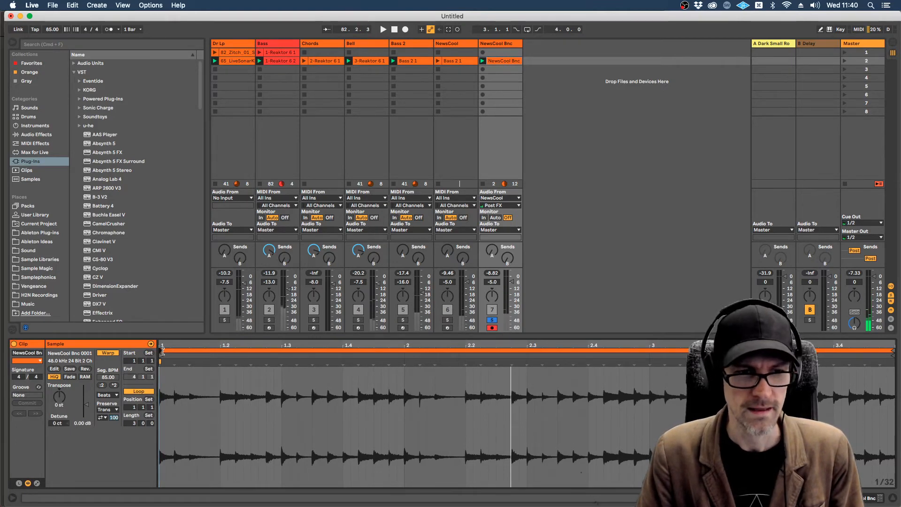
click(466, 364)
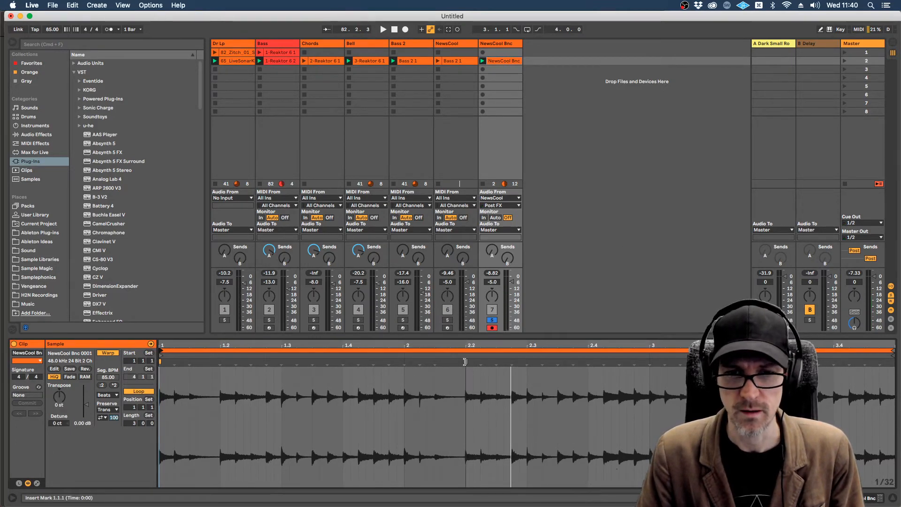
right_click(466, 363)
click(493, 247)
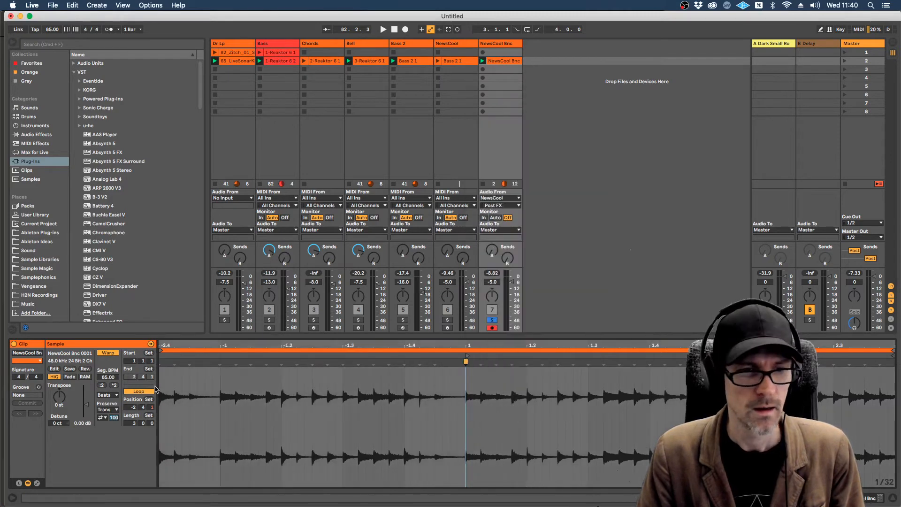
Step: Set the NewsCool Bnc clip's loop to start at 1.1.1 with a length of 2 bars
drag(431, 357, 466, 351)
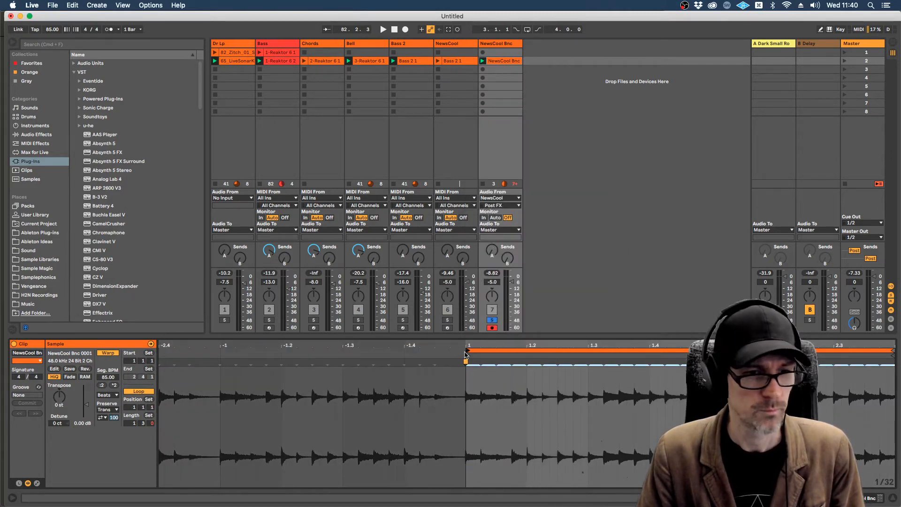
click(129, 423)
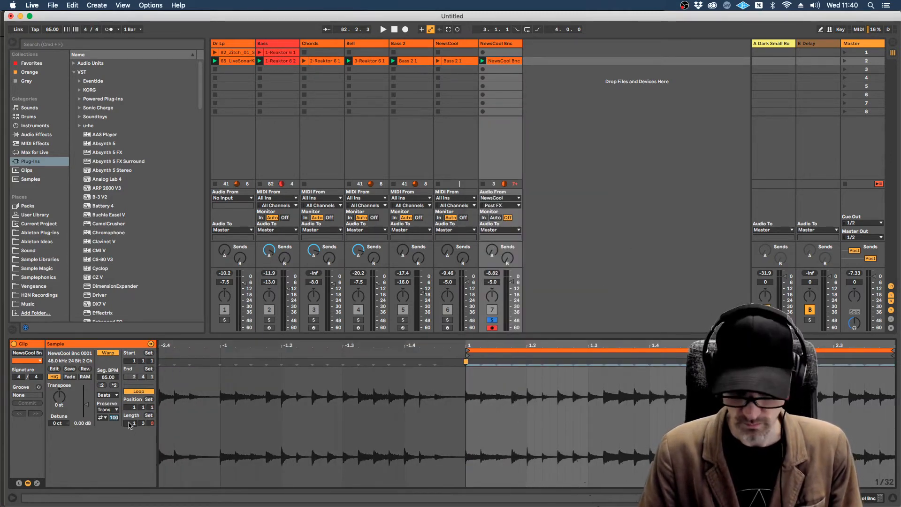
text(1)
key(Return)
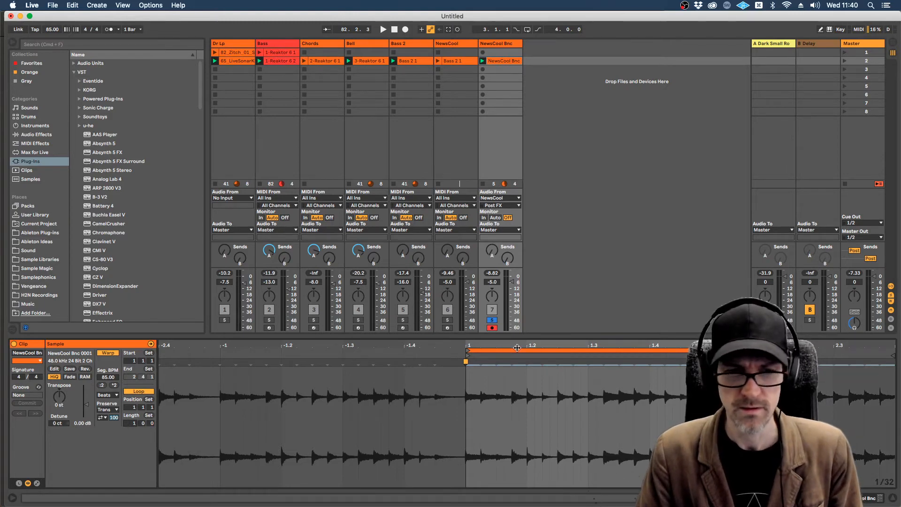
key(Return)
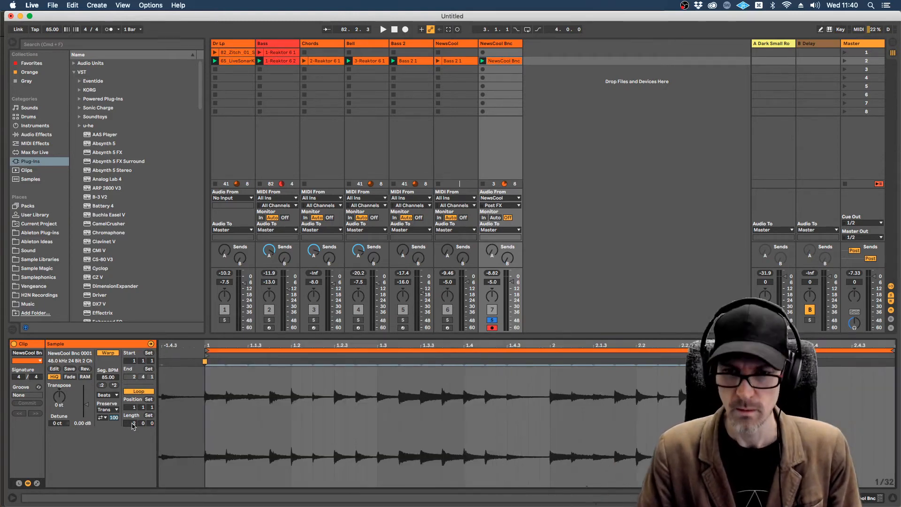
Step: Shift the clip's loop one beat earlier to position -1.4.1 and start playback
drag(493, 346, 493, 324)
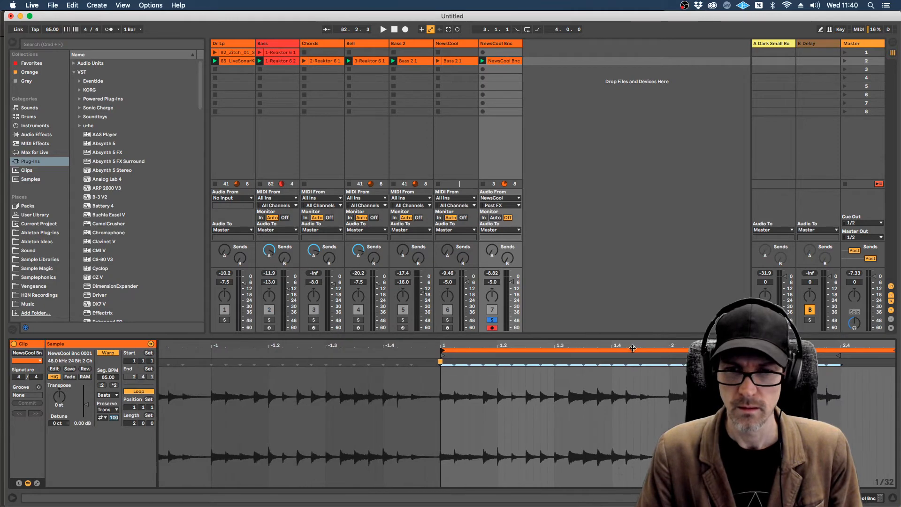
drag(634, 350, 577, 354)
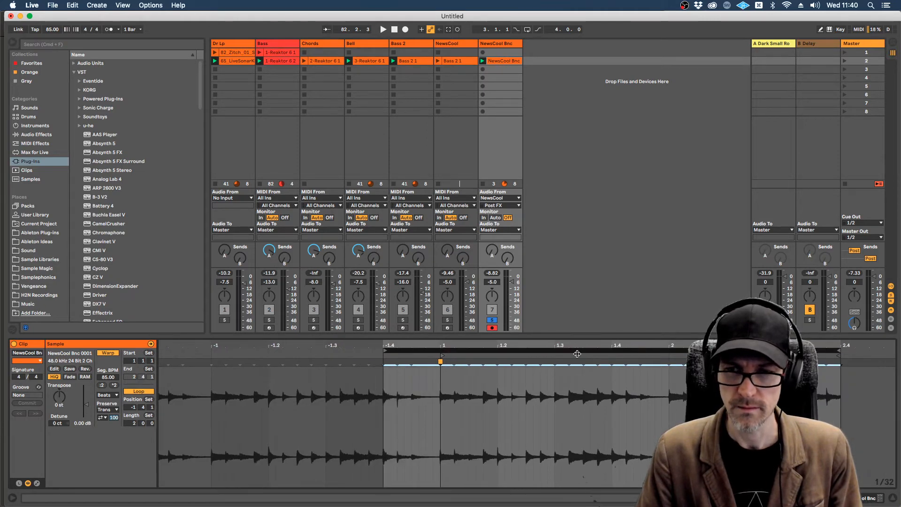
key(space)
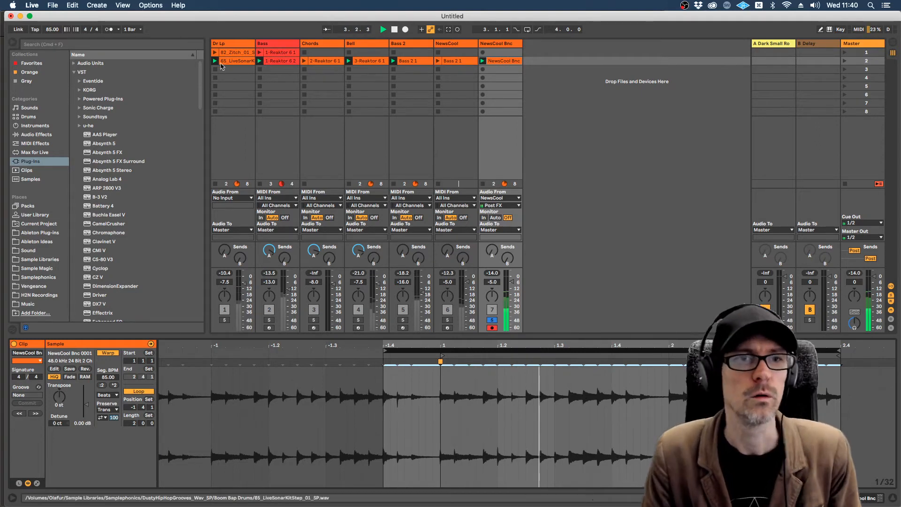
Step: Bring in Dr Lp, Bass 2, Bass and Bell in turn by soloing them alongside NewsCool Bnc
click(225, 320)
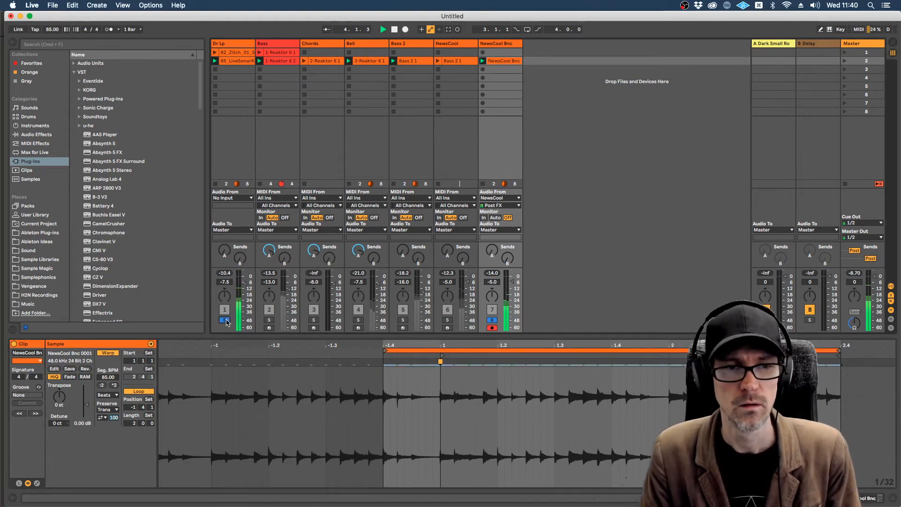
click(401, 320)
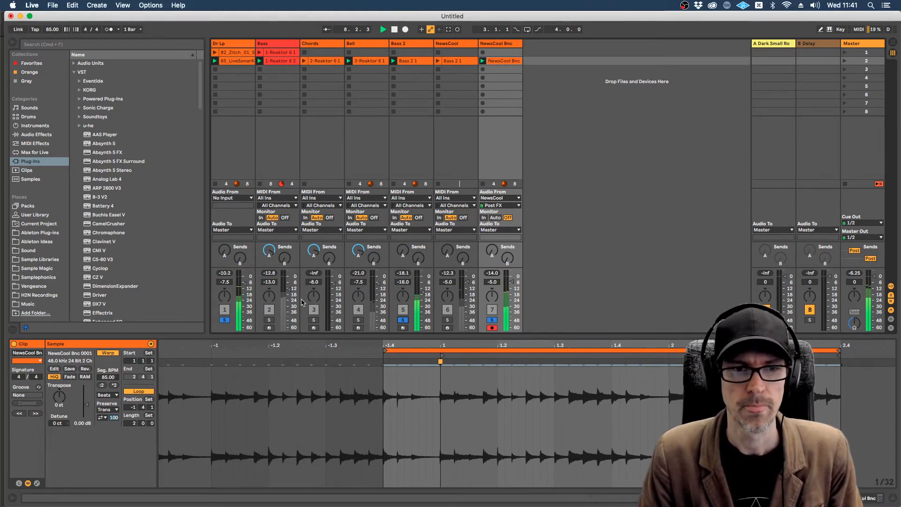
click(269, 320)
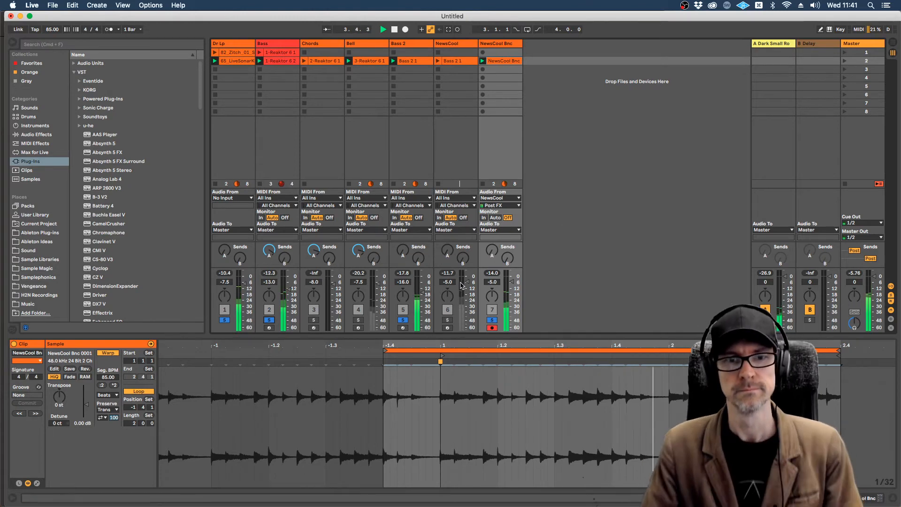
click(358, 320)
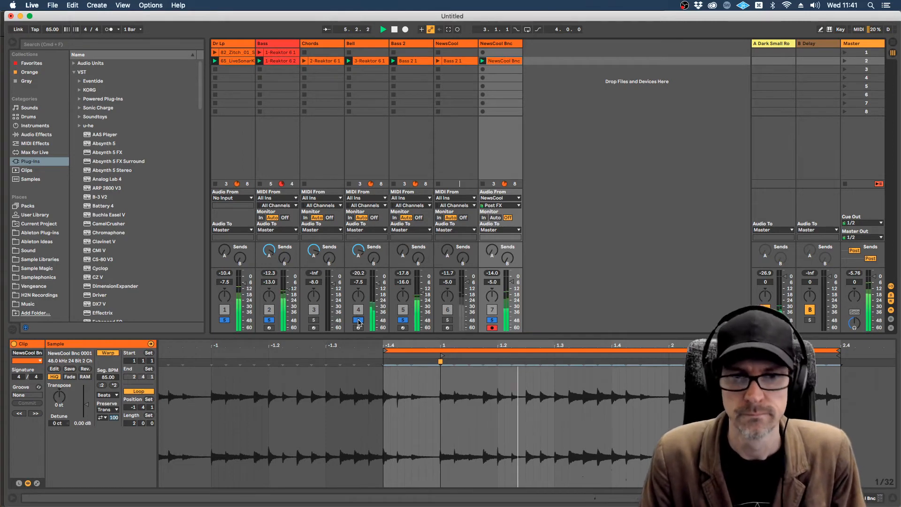
Step: Compare the playing loop without and with Bell by toggling that track's solo, leaving it soloed
click(359, 320)
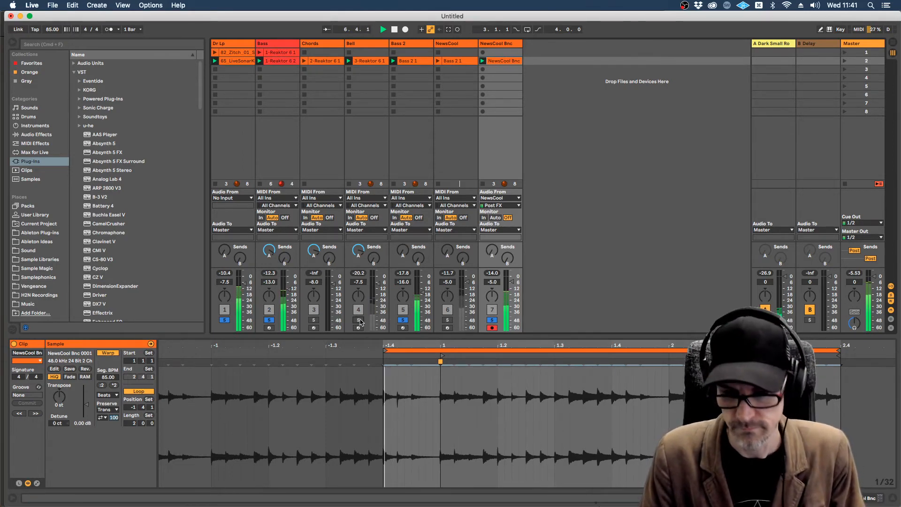
click(359, 320)
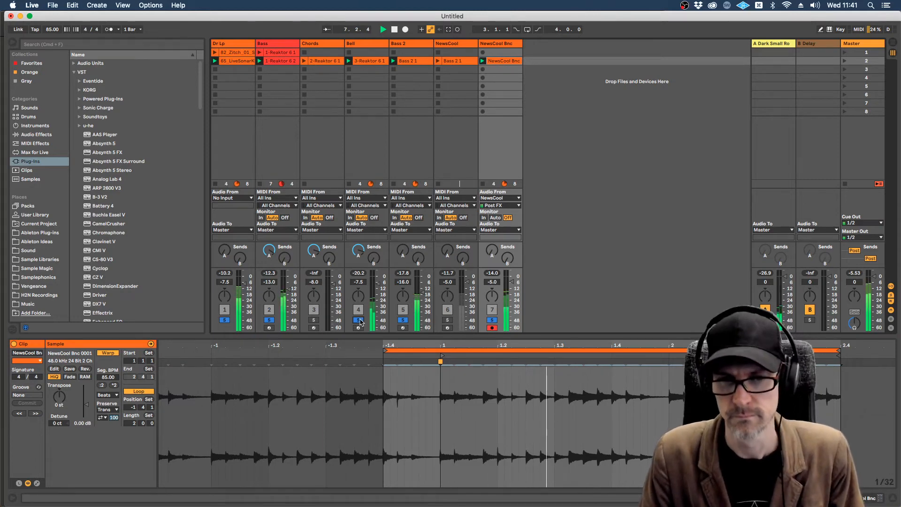
click(359, 320)
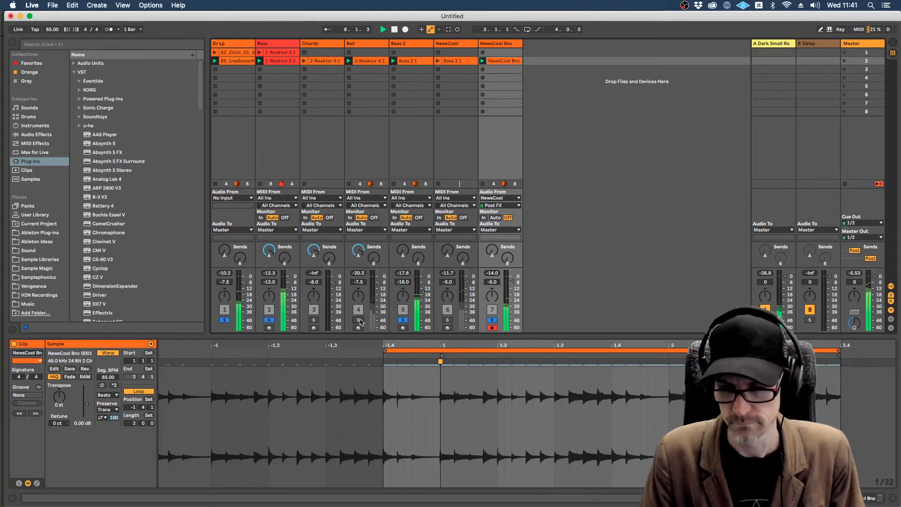
click(359, 320)
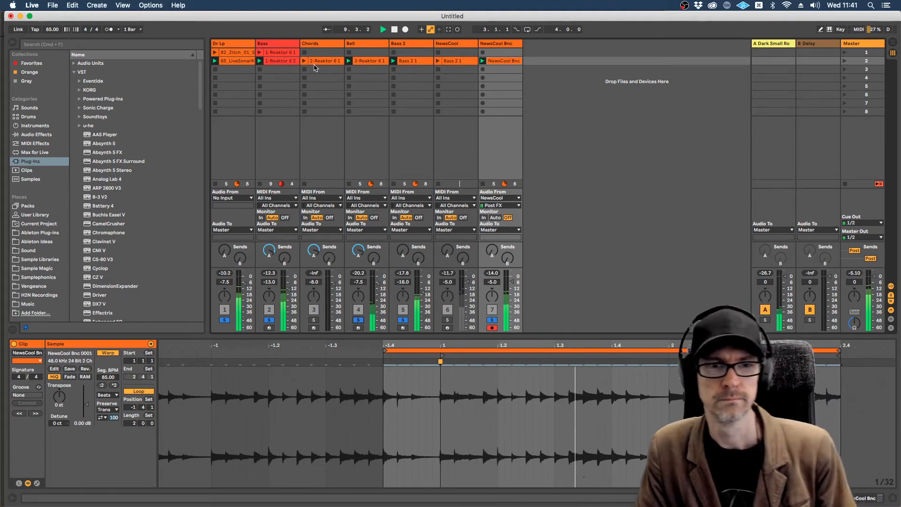
Step: Stop playback, show the Synthesizers section of the Komplete Start page in Firefox and return to Live
key(space)
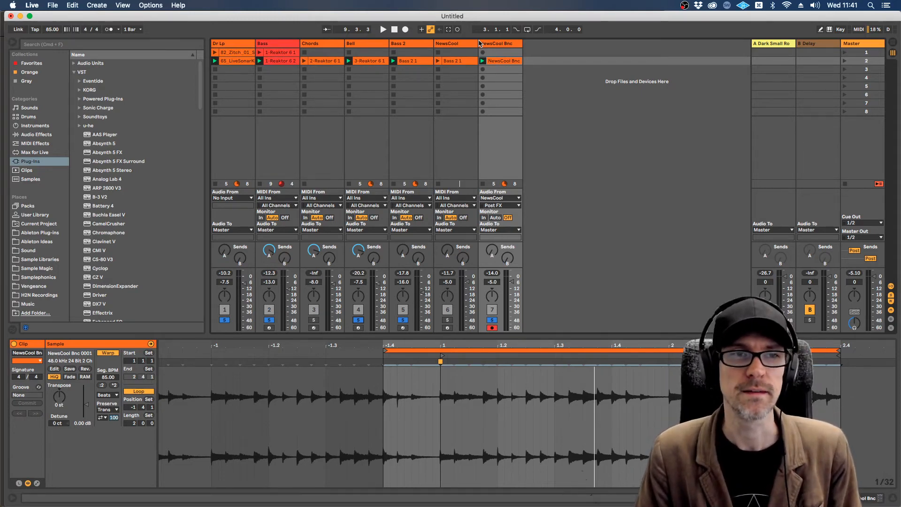
key(cmd+Tab)
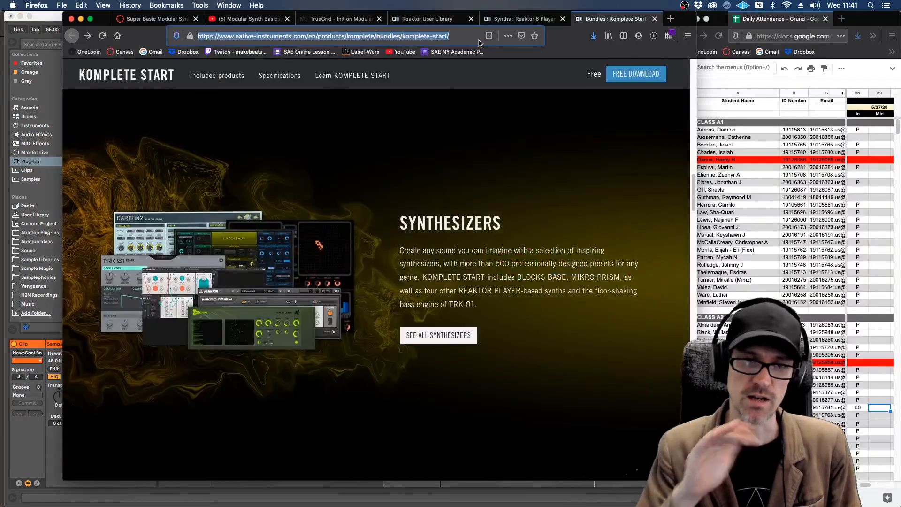
key(super+Tab)
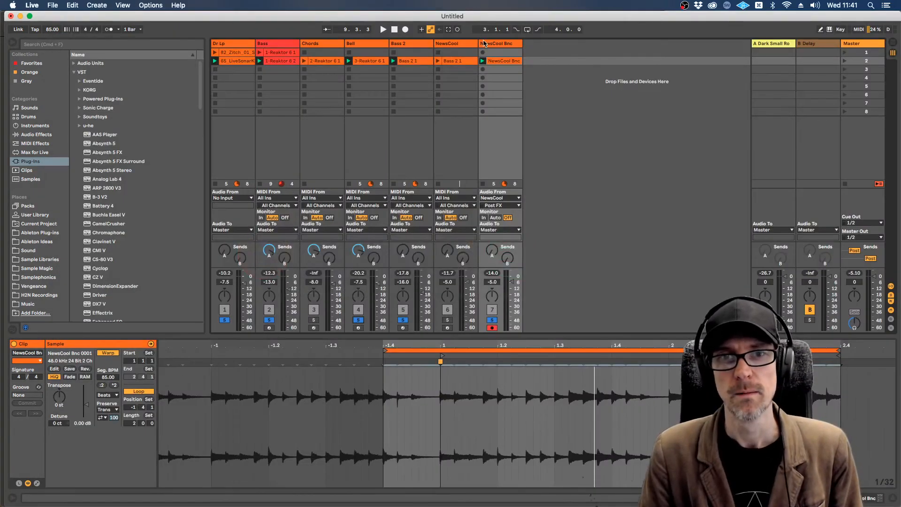
Step: Open the NewsCool track's Reaktor 6 window and compare it with the Synthesizers section of the Komplete Start page in Firefox
click(484, 44)
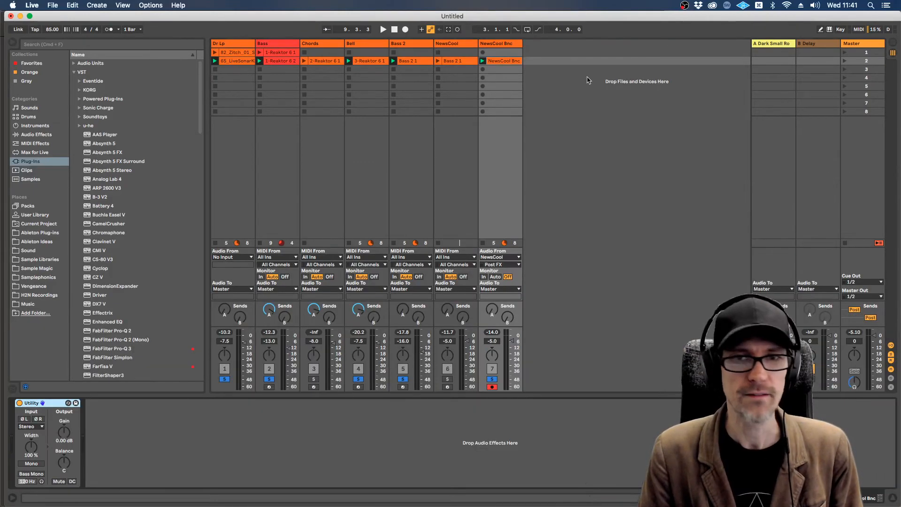
click(470, 45)
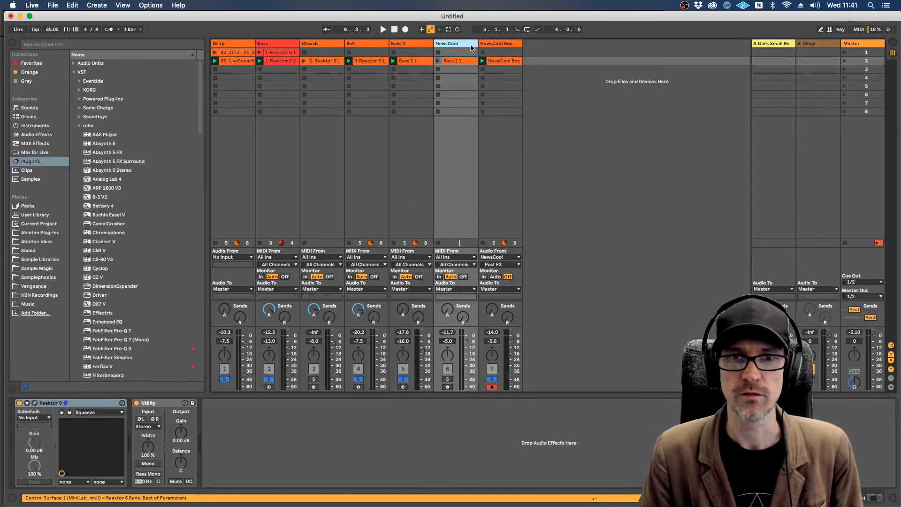
click(34, 403)
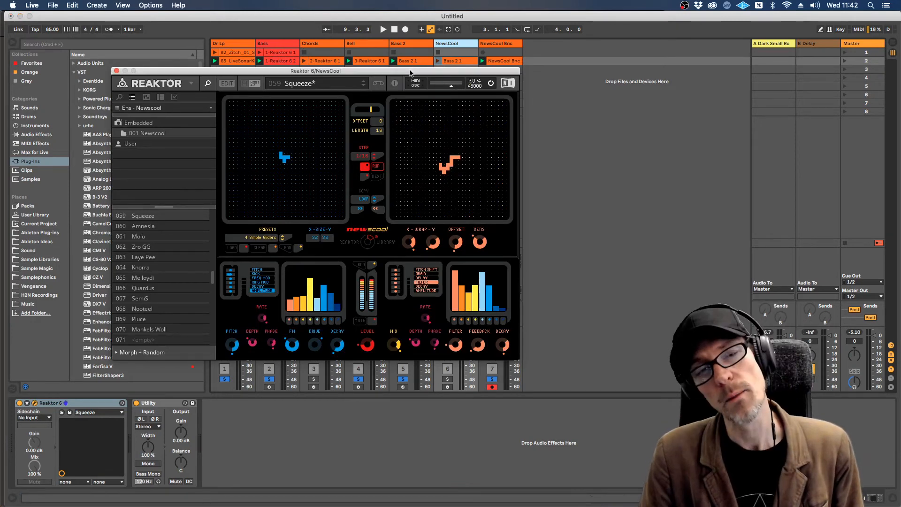
drag(409, 72, 499, 77)
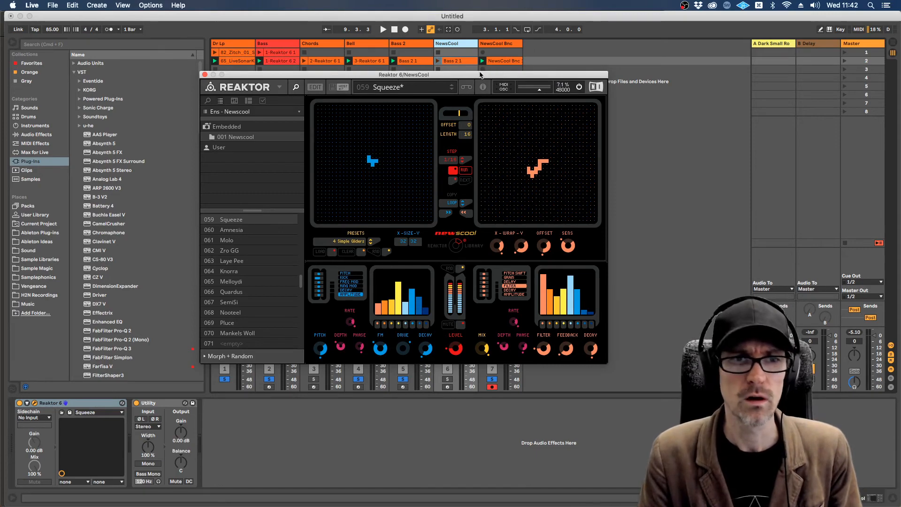
key(super+Tab)
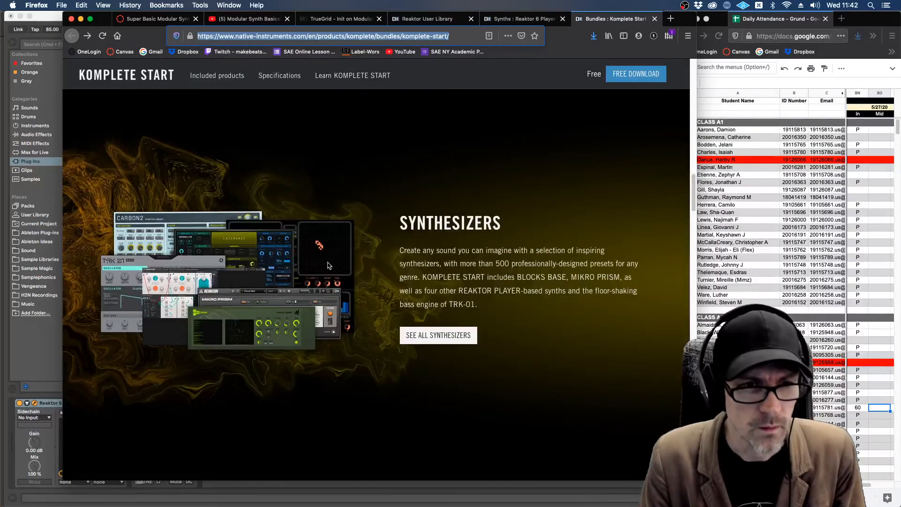
key(super+Tab)
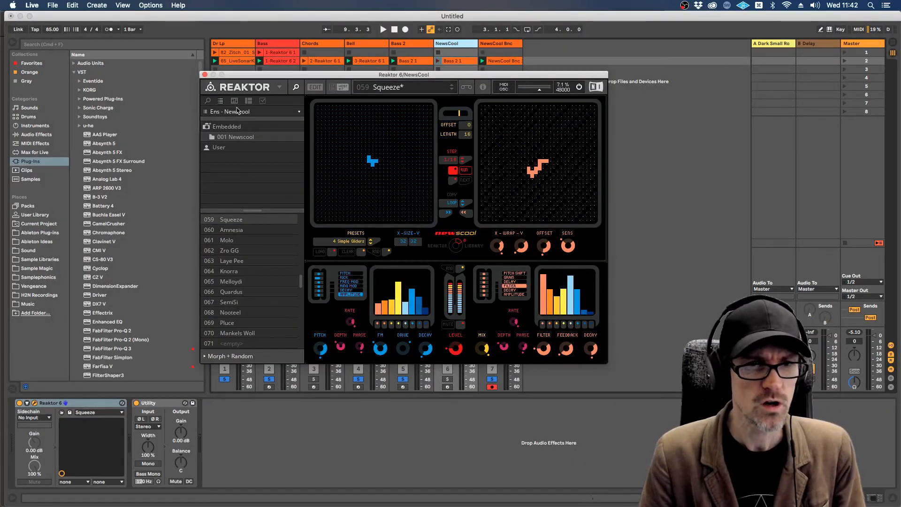
Step: Load Space Drone.ens from Reaktor Factory Selection R2 into the NewsCool track's Reaktor, discarding the changes to Newscool.ens
click(208, 101)
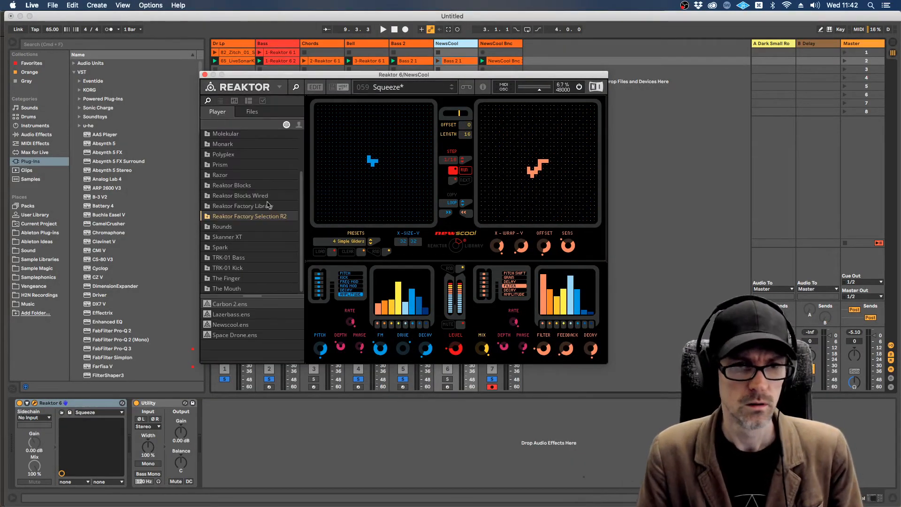
double_click(231, 335)
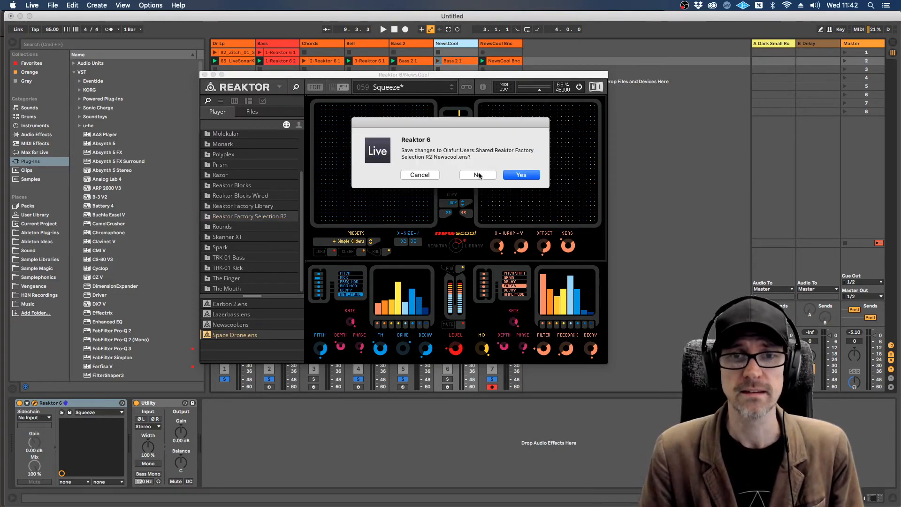
click(478, 175)
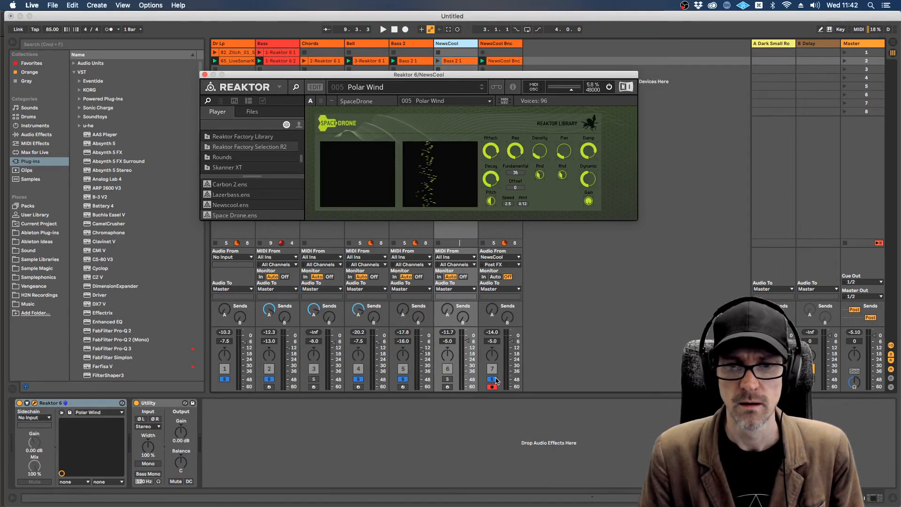
Step: Solo the NewsCool track to hear Space Drone, trying volumes of -7.5 and 0 dB and settling on -5.0 dB
click(447, 379)
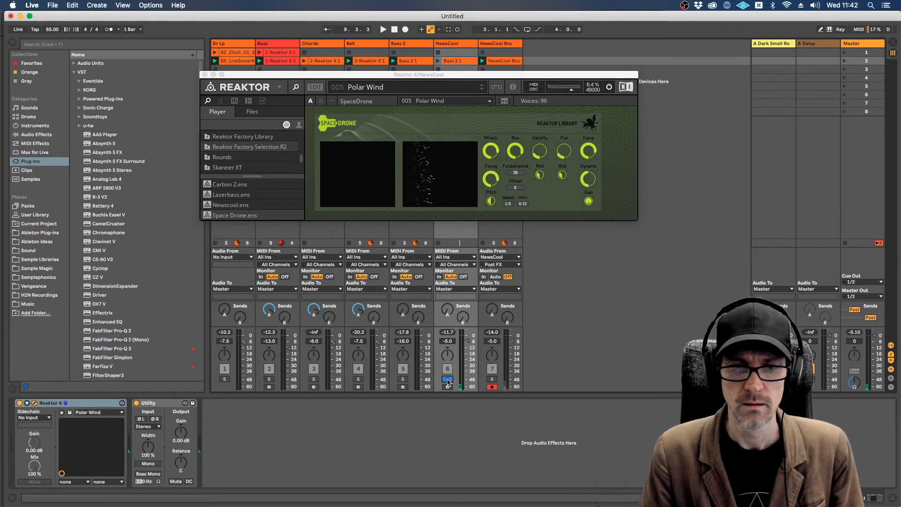
drag(467, 341, 467, 347)
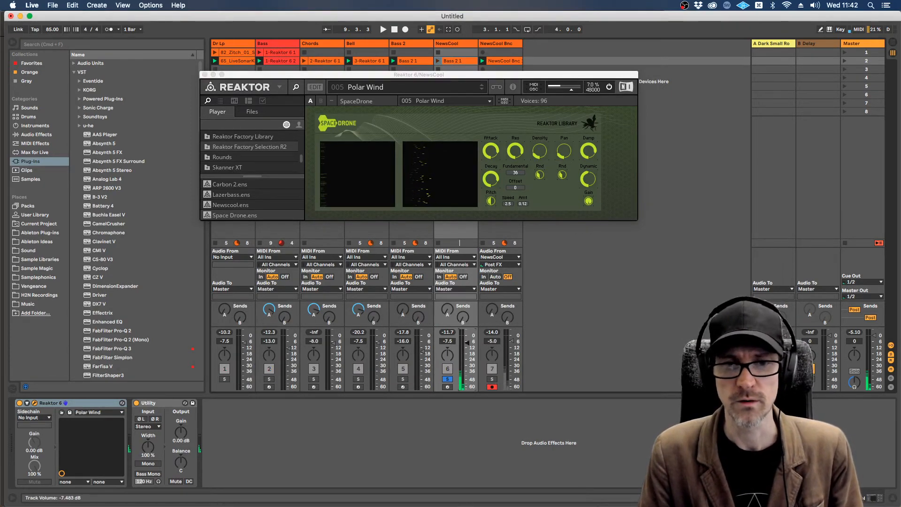
double_click(467, 344)
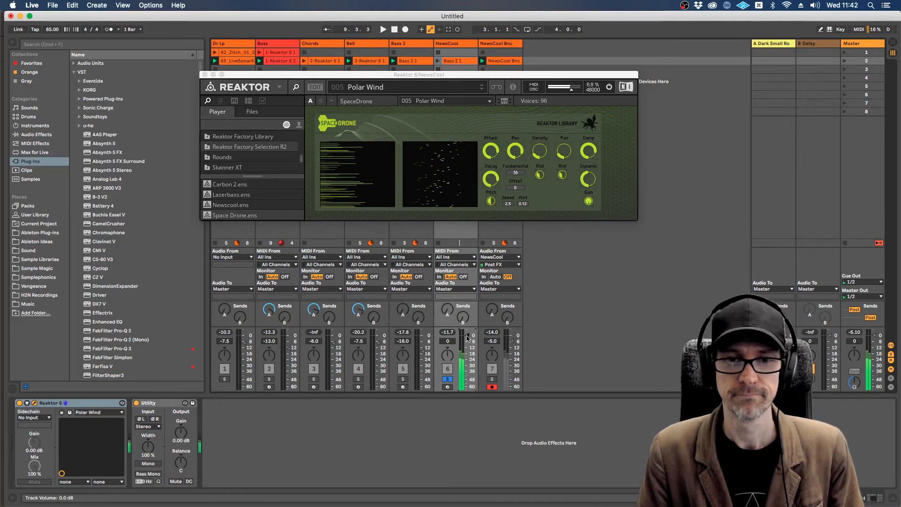
drag(467, 335, 467, 340)
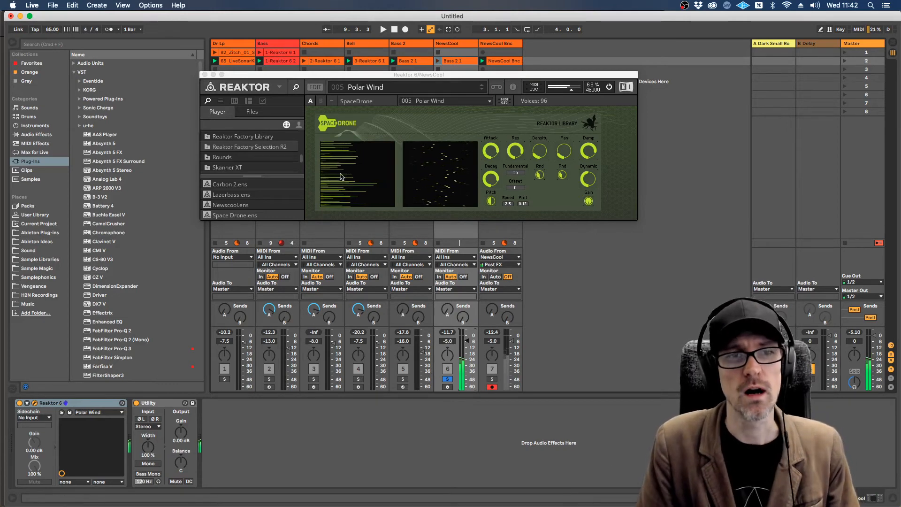
Step: Open Space Drone's embedded Bank 1 and audition Polter Geister, Sub Wind, Cave and Desert Wind, ending on Cristal Rain
click(220, 100)
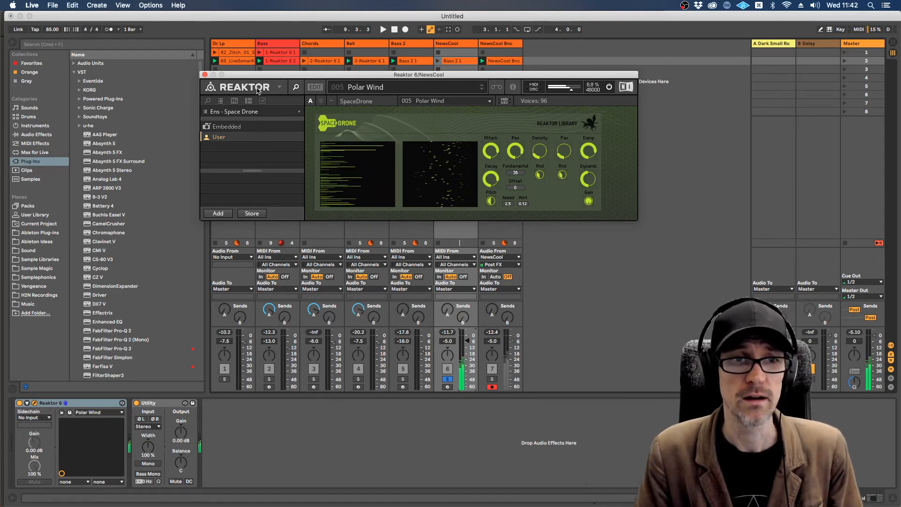
click(213, 126)
click(224, 138)
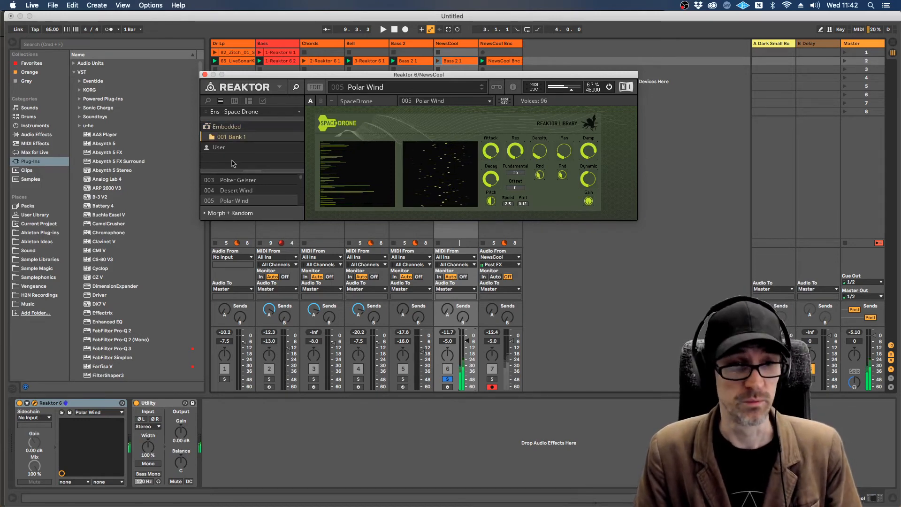
click(238, 180)
scroll(240, 183, up, 2)
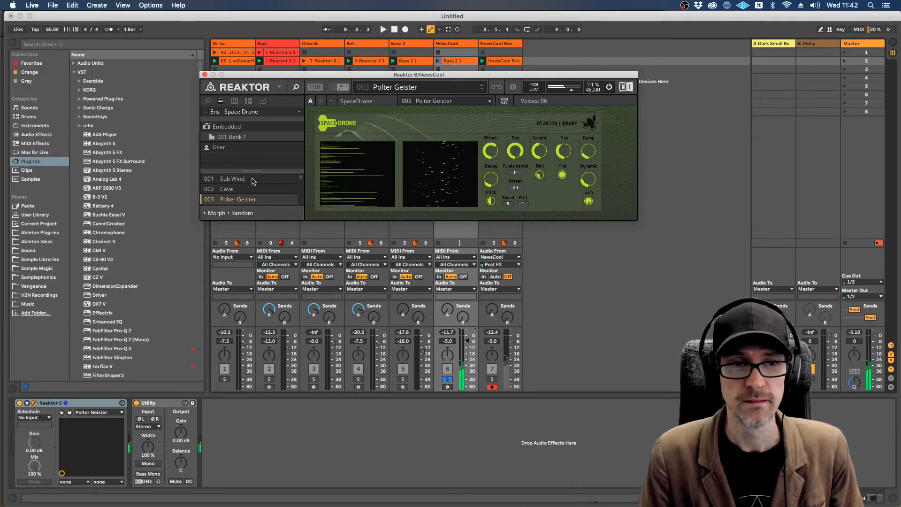
click(252, 179)
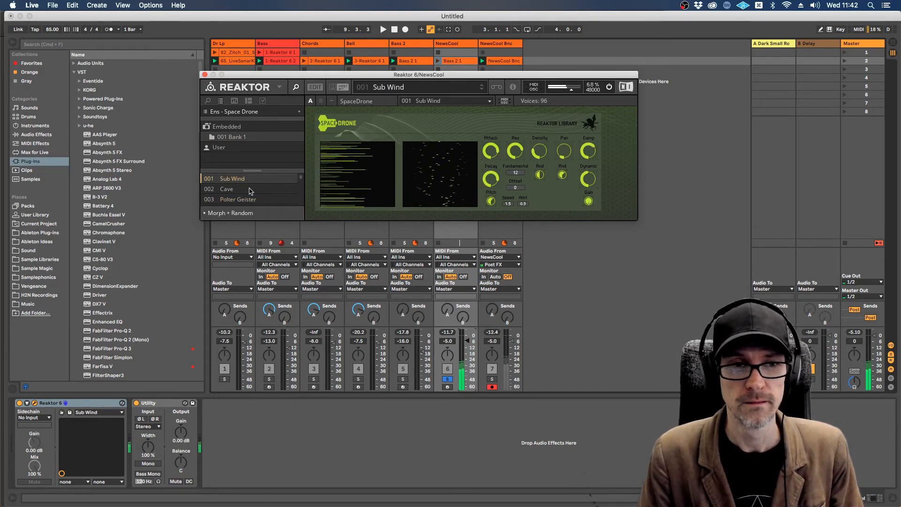
click(250, 189)
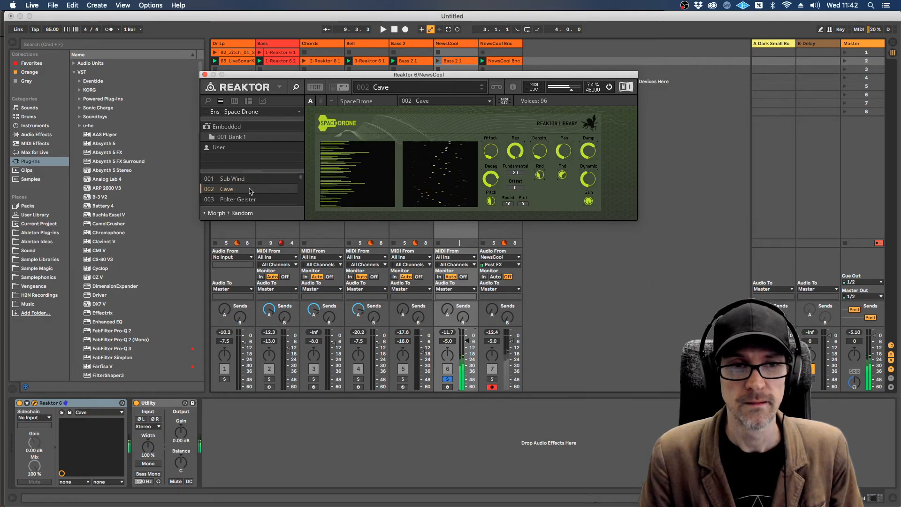
scroll(250, 191, down, 2)
click(250, 191)
scroll(253, 196, down, 2)
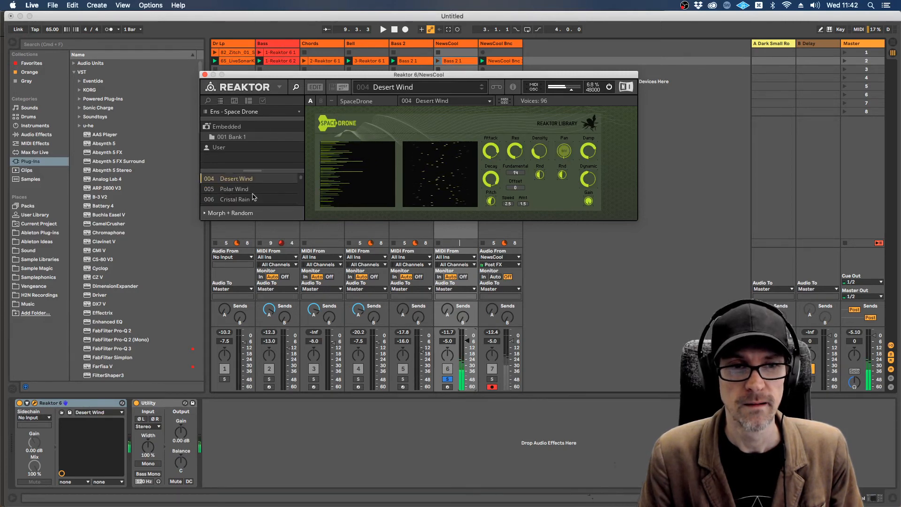
scroll(253, 196, down, 1)
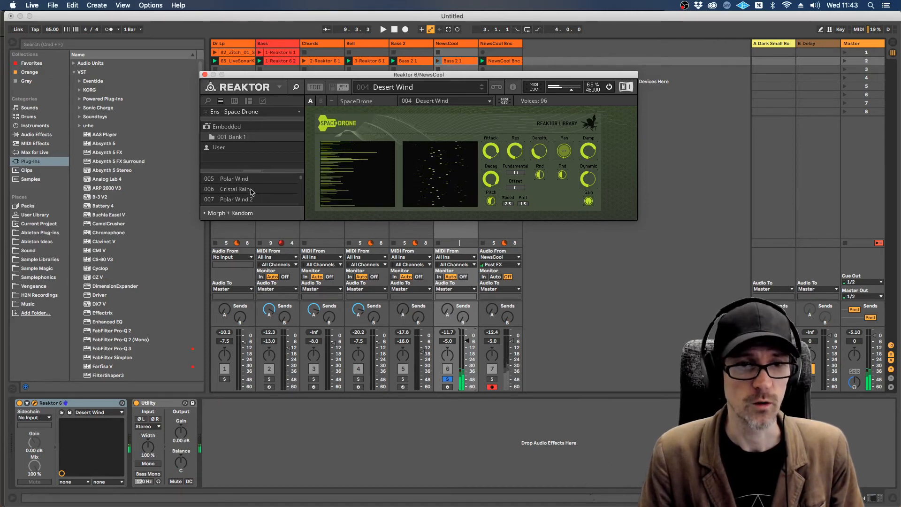
click(260, 188)
Step: Play the loop briefly while unsoloing the NewsCool track, stop playback and deactivate that track
key(space)
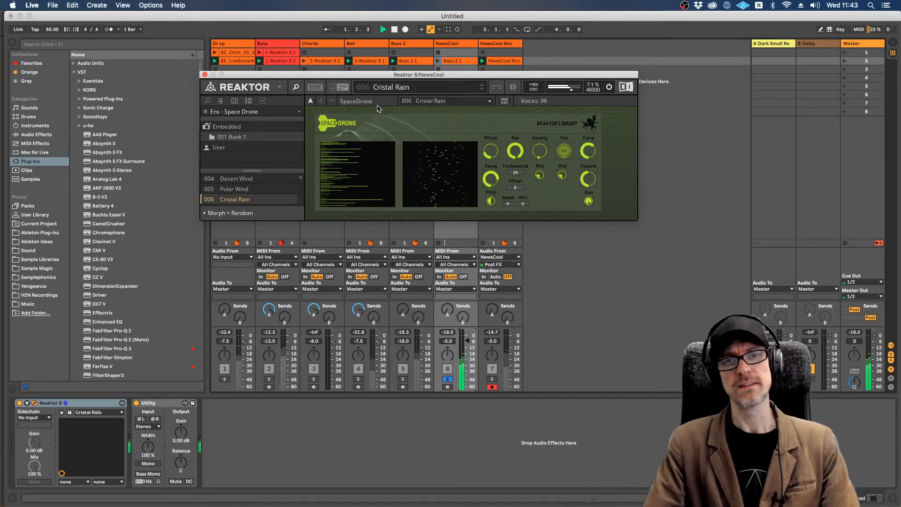
click(448, 380)
key(space)
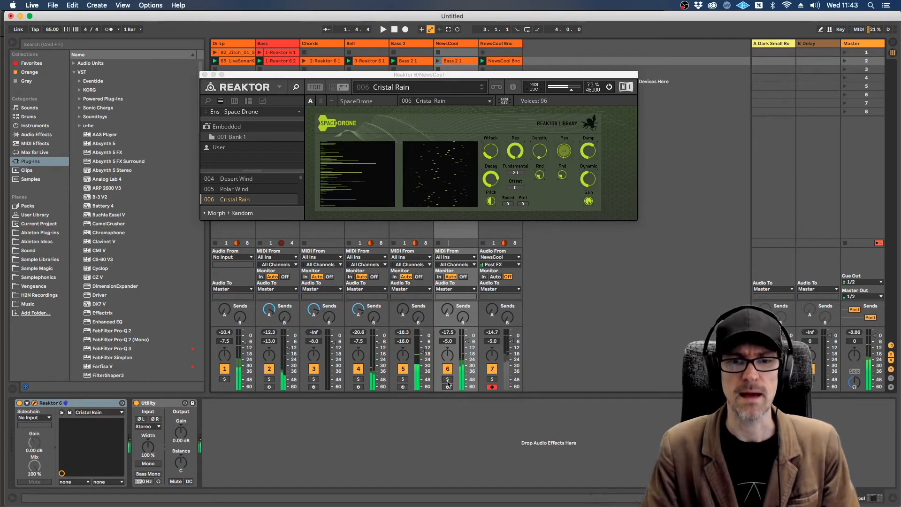
click(448, 368)
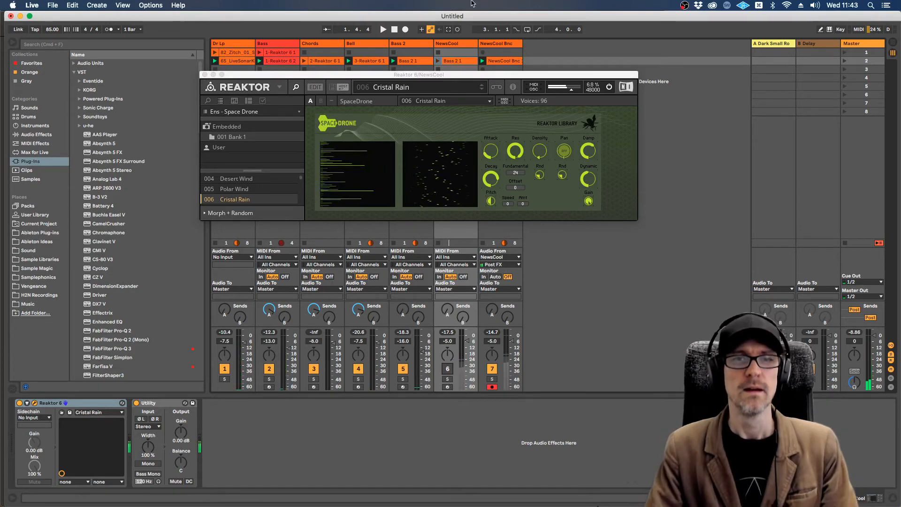
drag(468, 77, 459, 75)
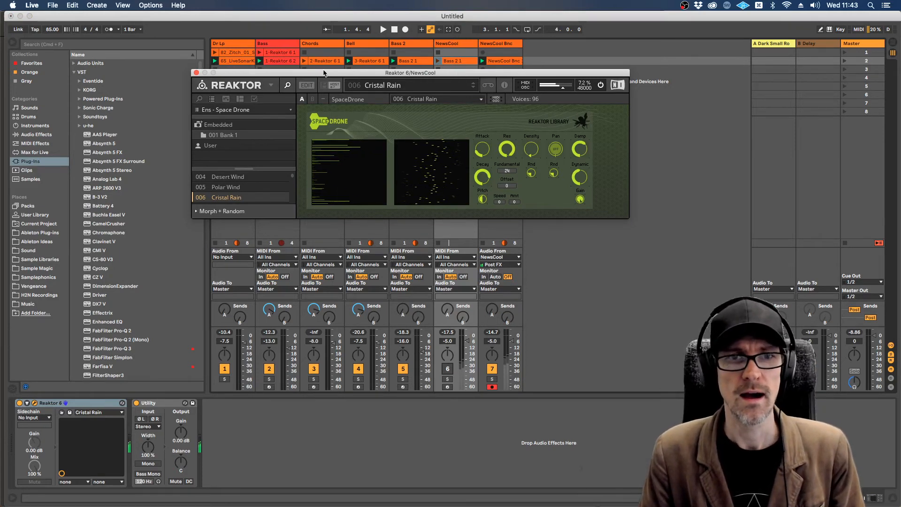
drag(323, 73, 348, 120)
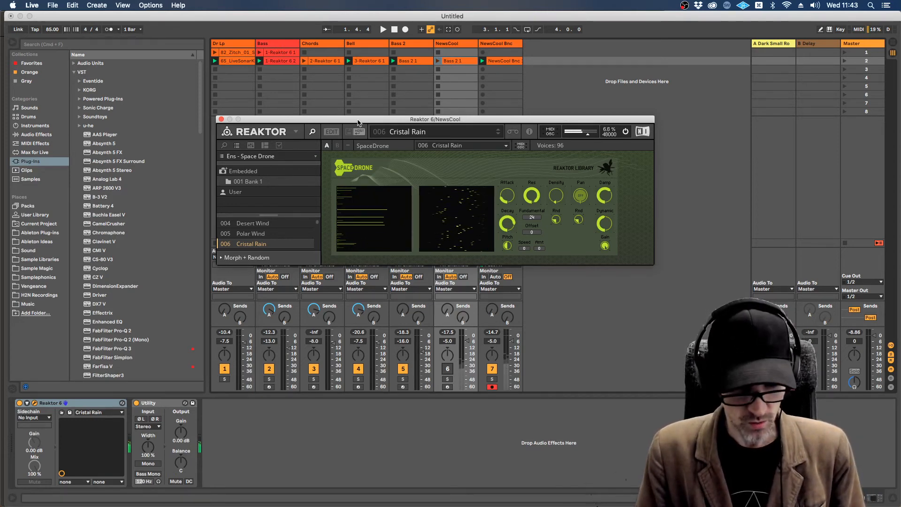
Step: Switch to Firefox, open the full list of Komplete Start synthesizers and look through it
key(super+Tab)
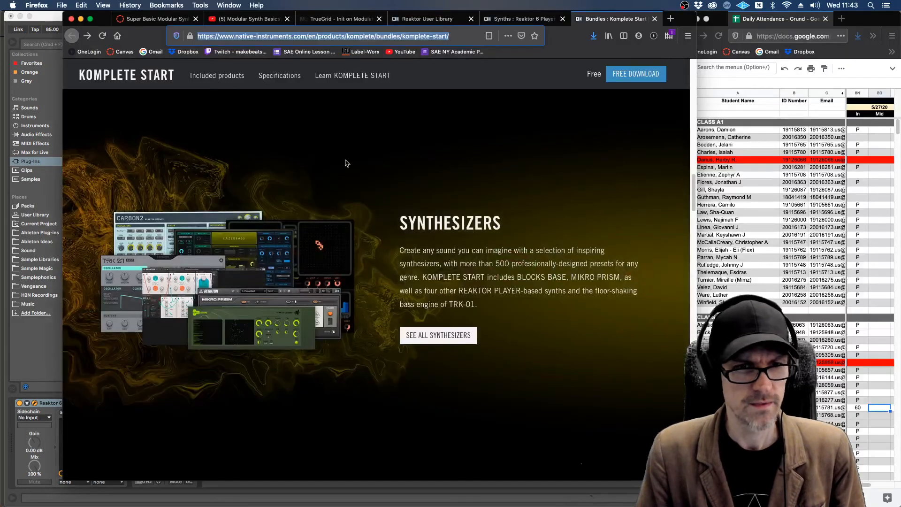
click(443, 336)
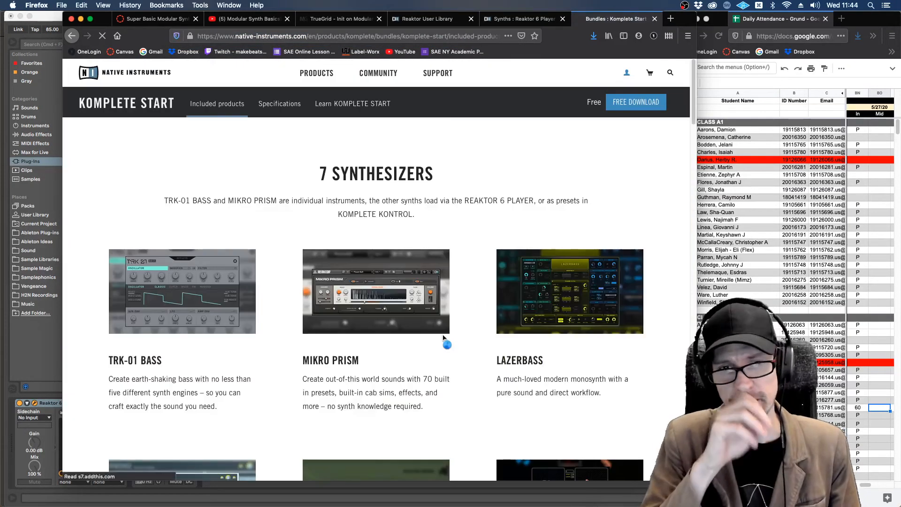
scroll(454, 340, down, 10)
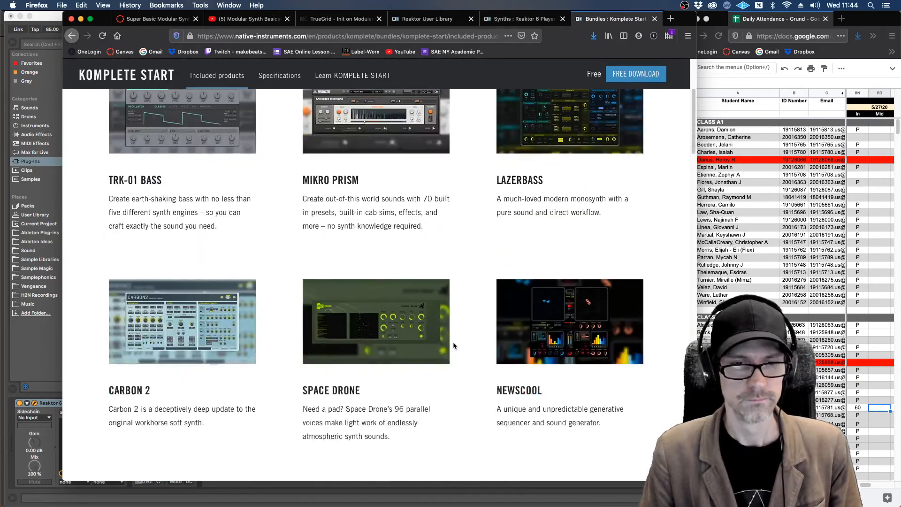
scroll(453, 343, up, 7)
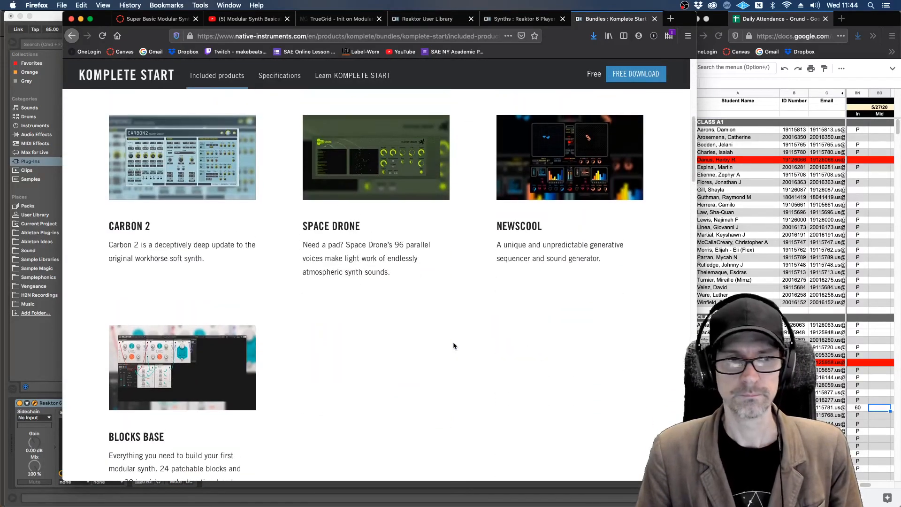
Step: Review the Sampled Instruments section of the Komplete Start included products page, from Play Series Selection to Urban Beats
scroll(453, 342, down, 18)
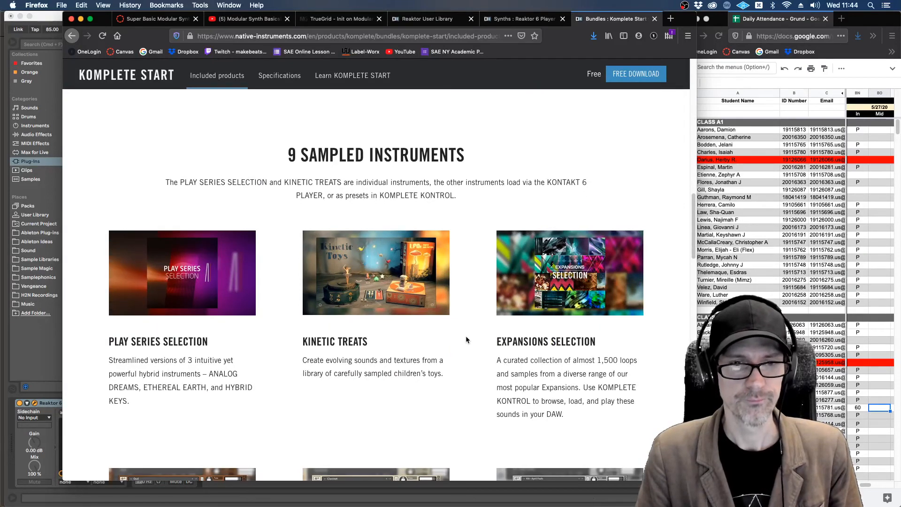
scroll(465, 336, down, 4)
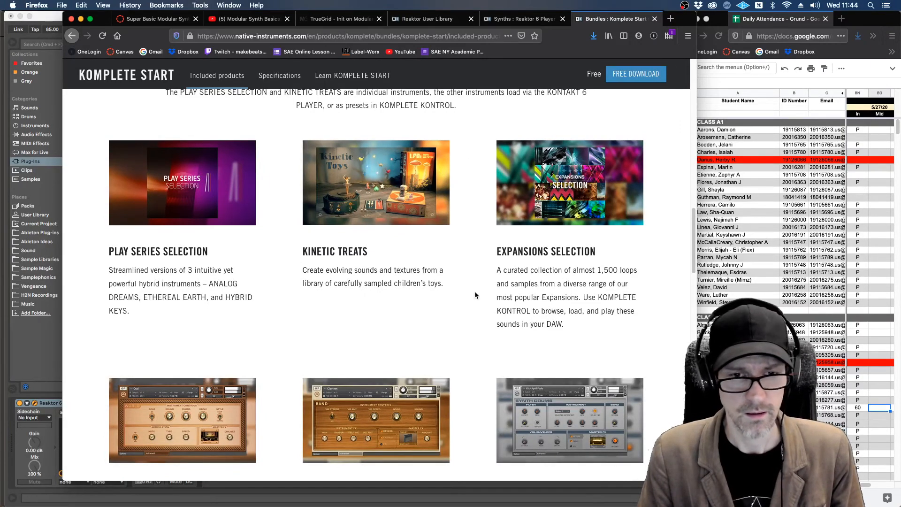
scroll(475, 295, down, 8)
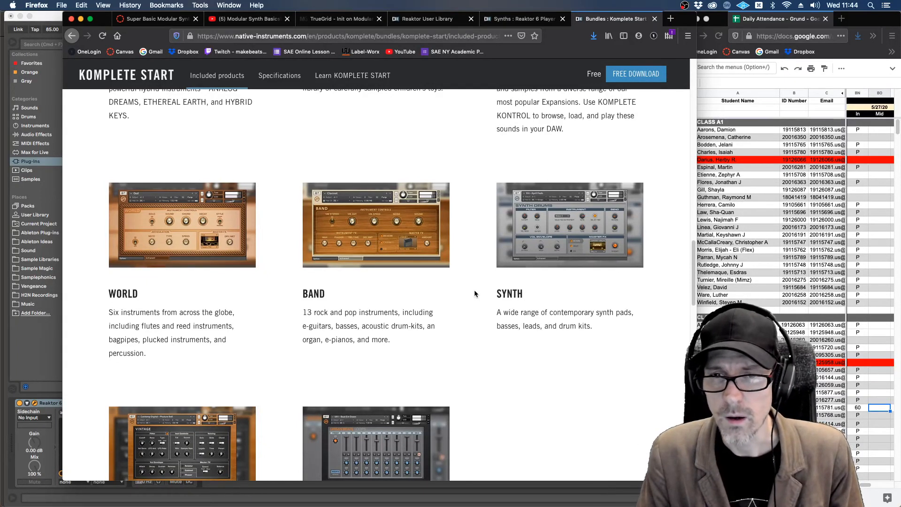
scroll(474, 293, down, 4)
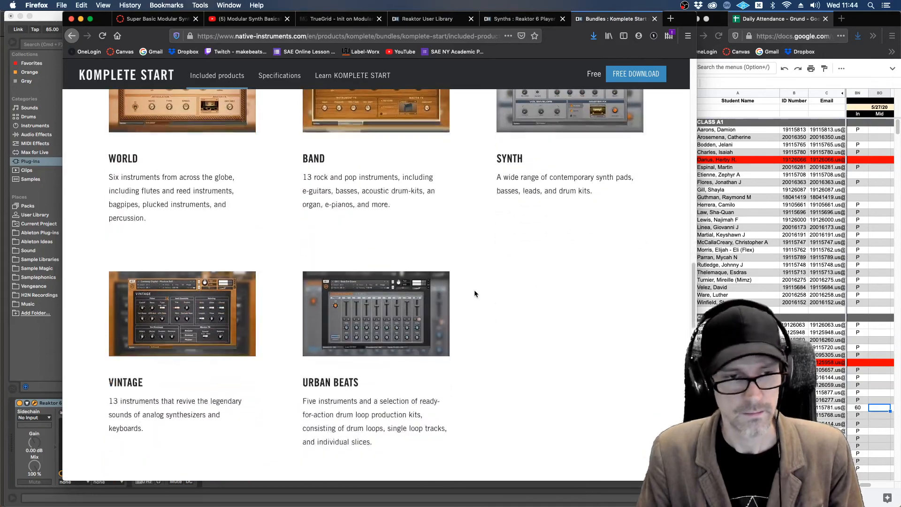
scroll(474, 293, up, 20)
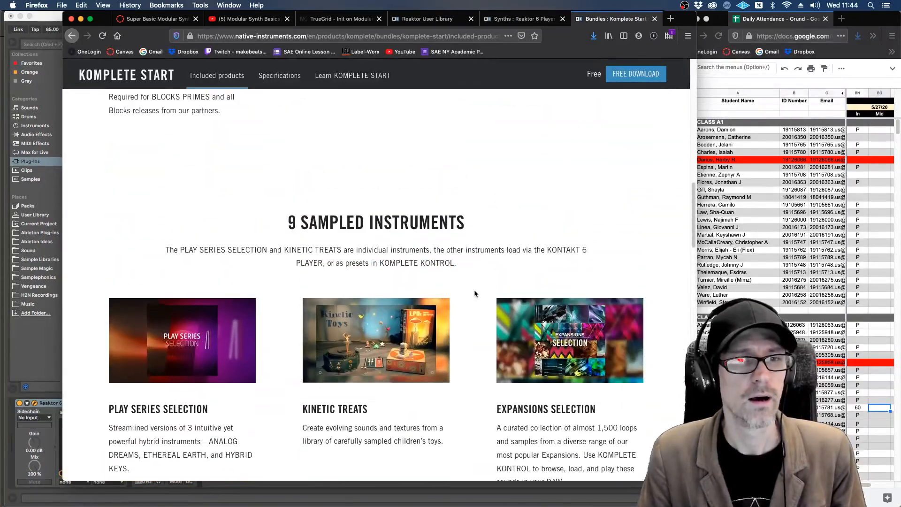
scroll(474, 294, down, 14)
scroll(474, 294, down, 15)
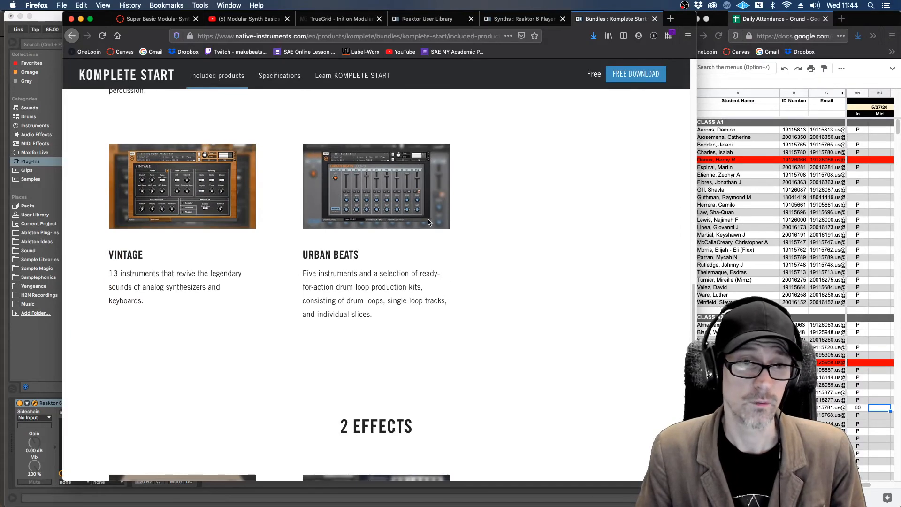
Step: Review the Effects and Also Includes sections of the Komplete Start page and switch back to Live
scroll(476, 235, down, 5)
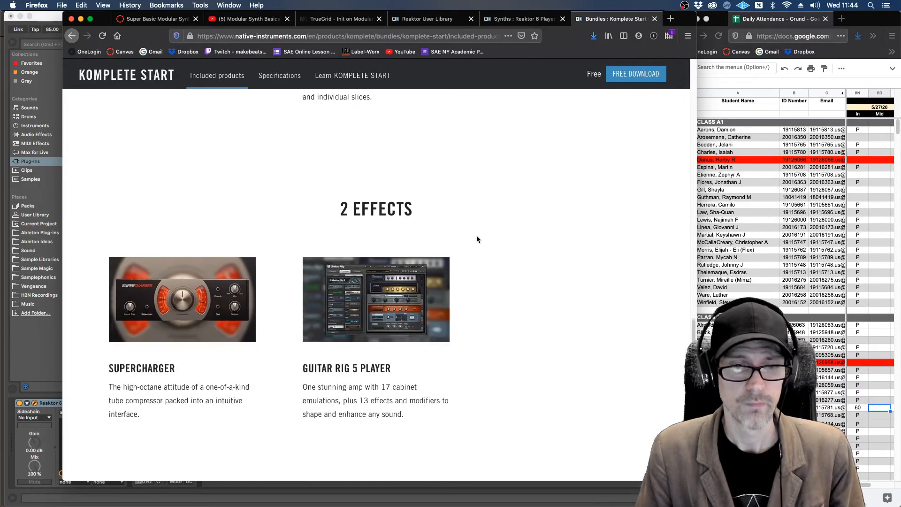
scroll(476, 235, down, 3)
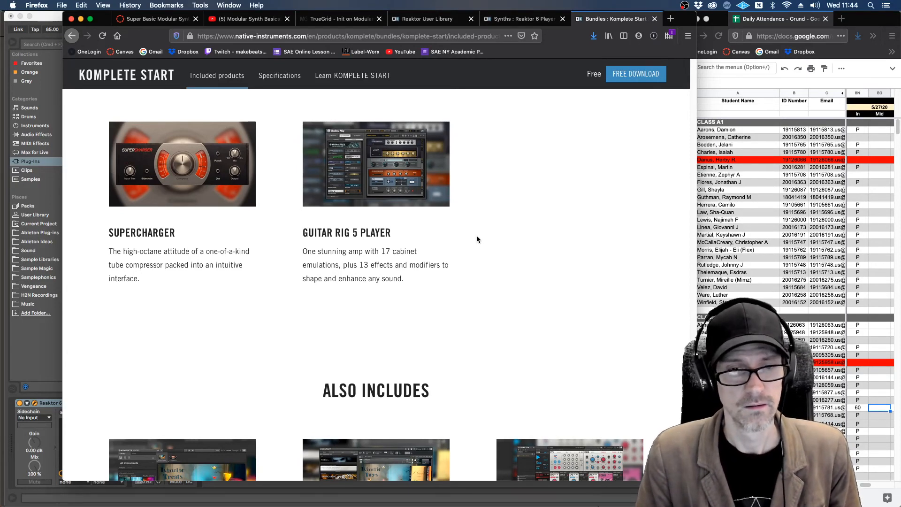
scroll(483, 240, down, 5)
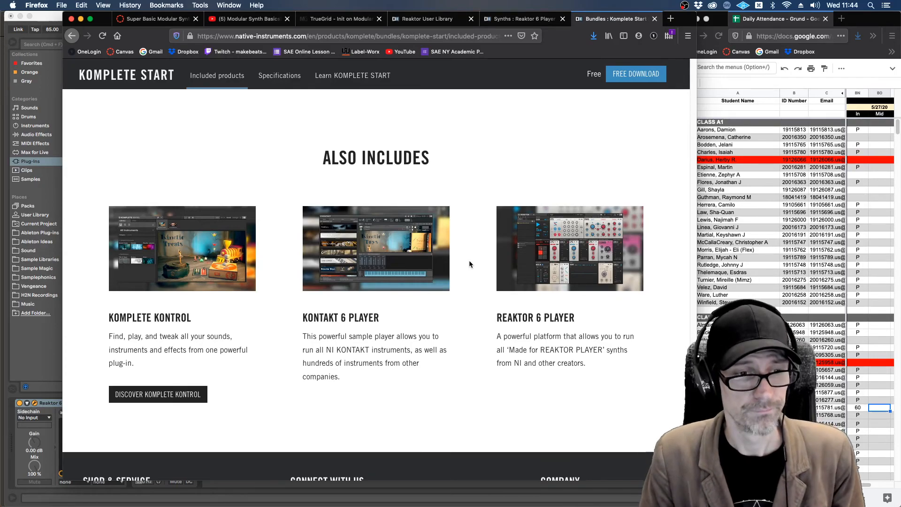
scroll(469, 262, down, 5)
scroll(469, 262, up, 6)
scroll(470, 264, up, 20)
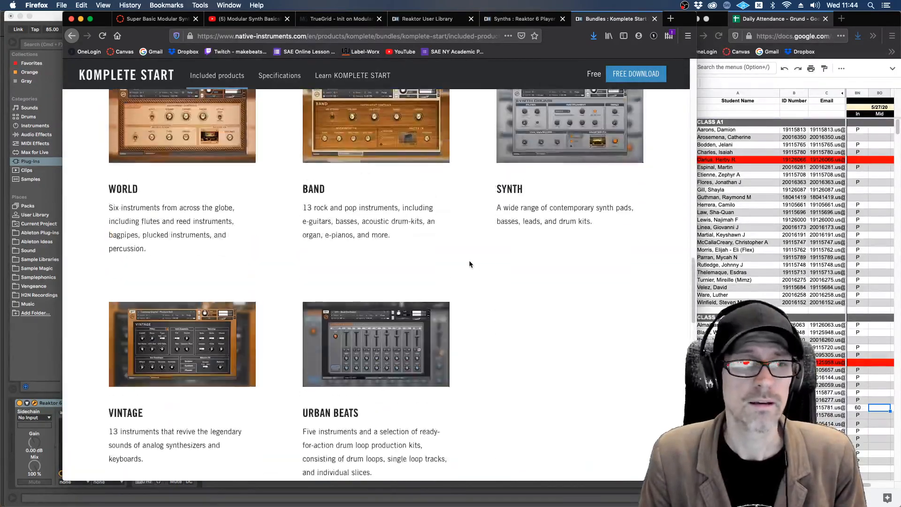
scroll(469, 260, up, 8)
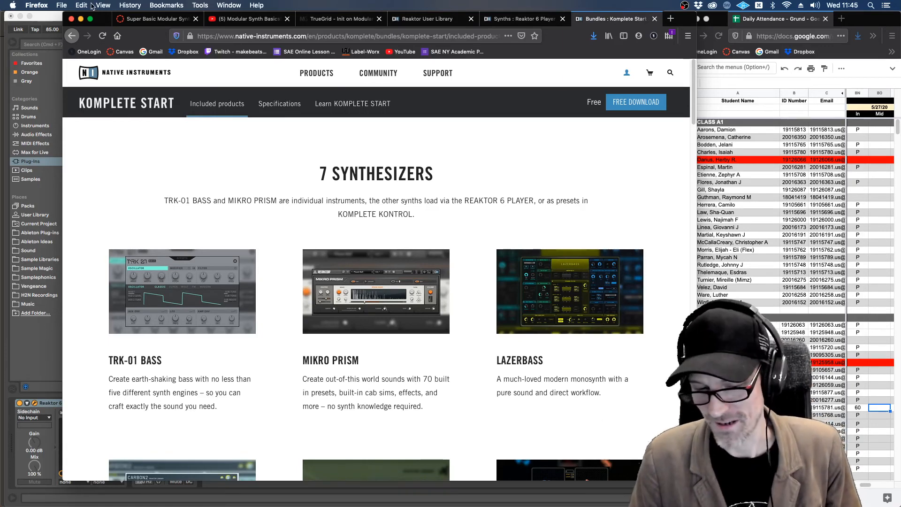
click(55, 18)
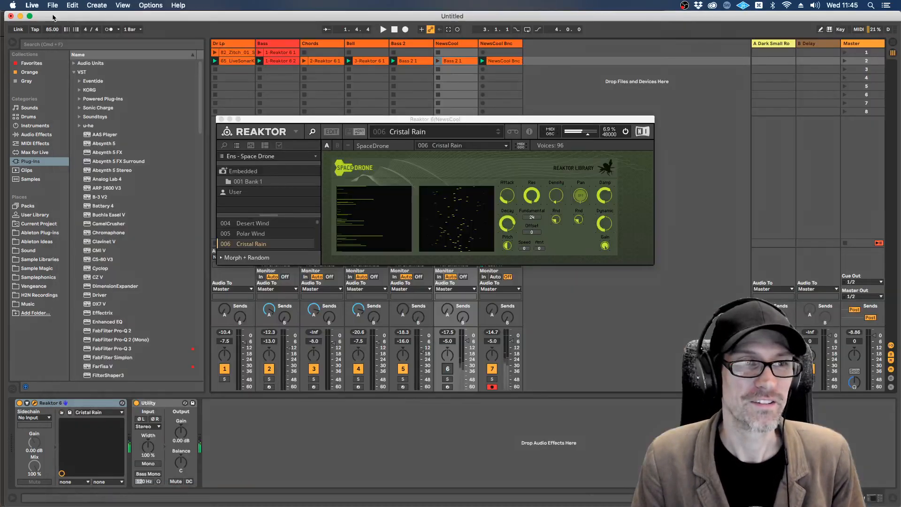
Step: Close the Space Drone window, arm the Bell track and open its Reaktor Prism instrument
click(222, 119)
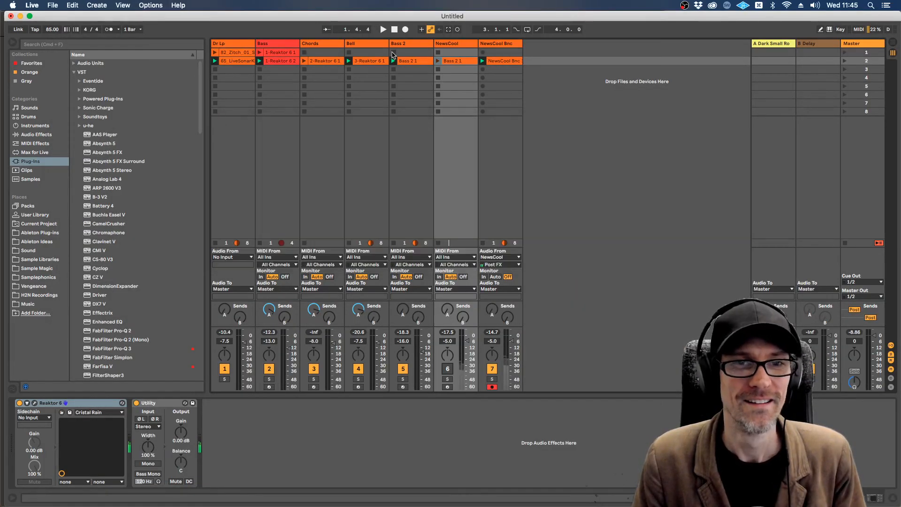
click(381, 44)
click(358, 387)
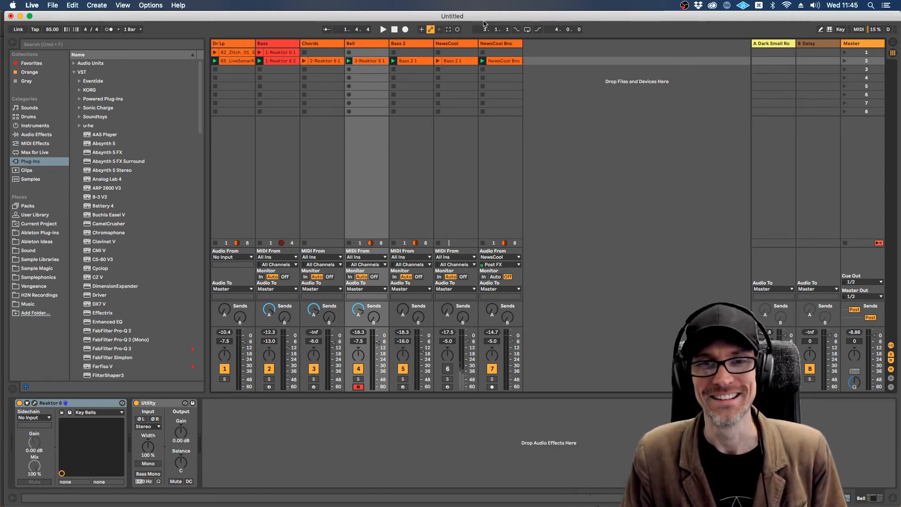
click(452, 47)
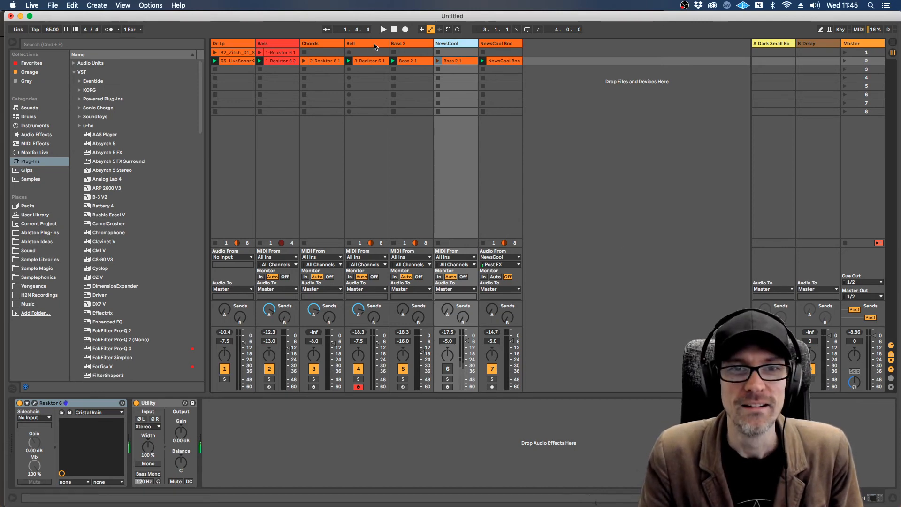
click(375, 45)
click(35, 402)
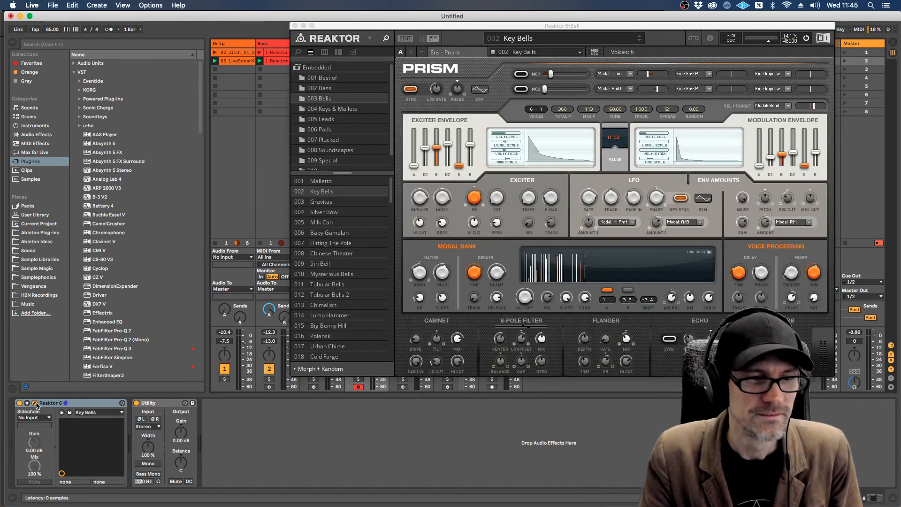
drag(532, 30, 485, 59)
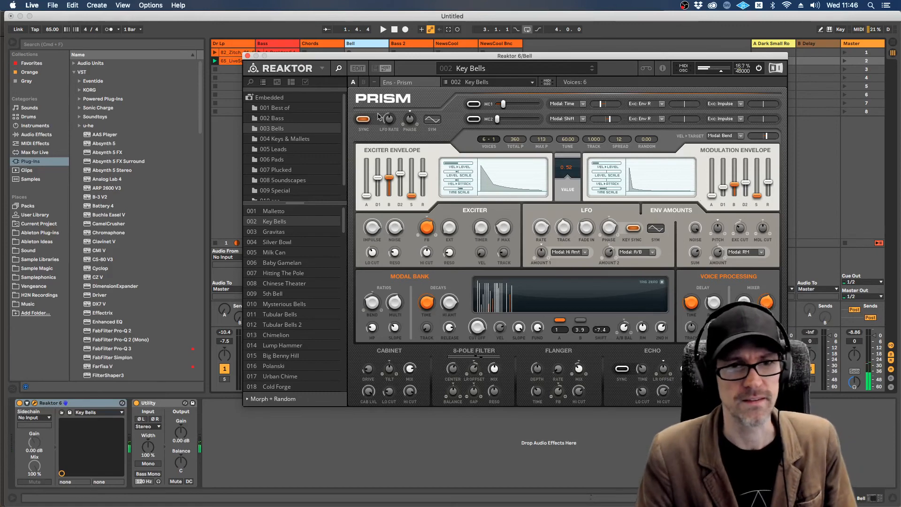
Step: Audition the Prism bell presets Baby Gamelan, Hitting The Pole, Chinese Theater, 5th Bell and Mysterious Bells
click(283, 265)
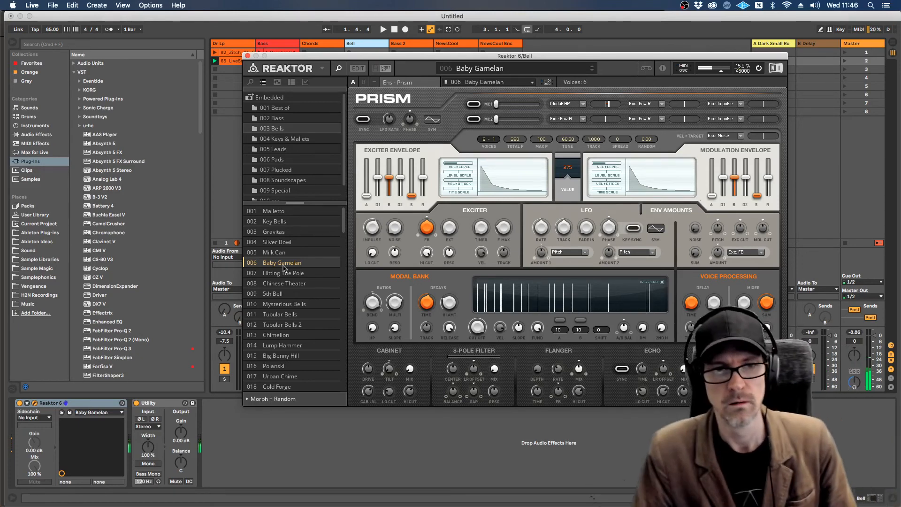
click(277, 274)
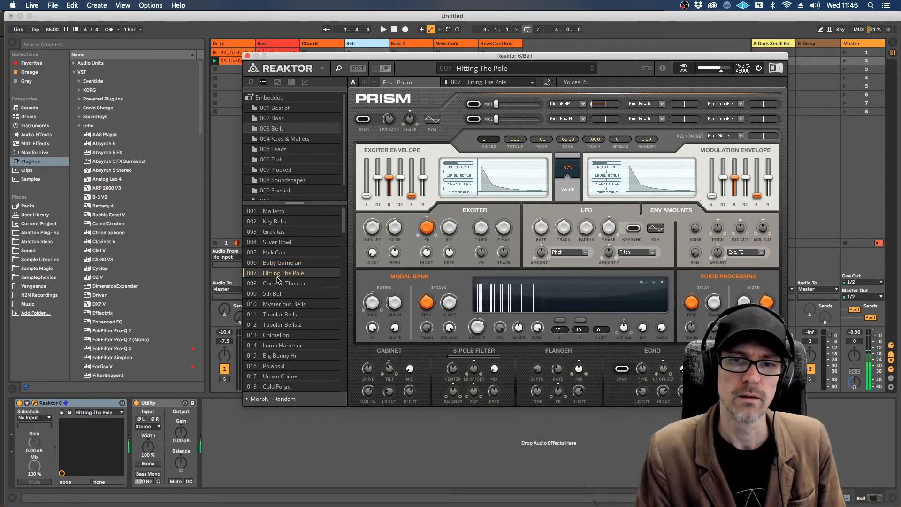
click(278, 284)
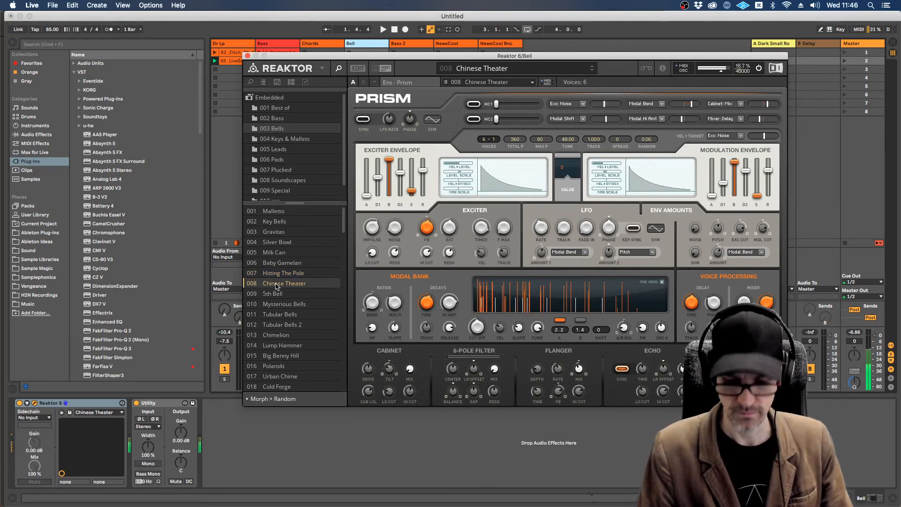
key(Down)
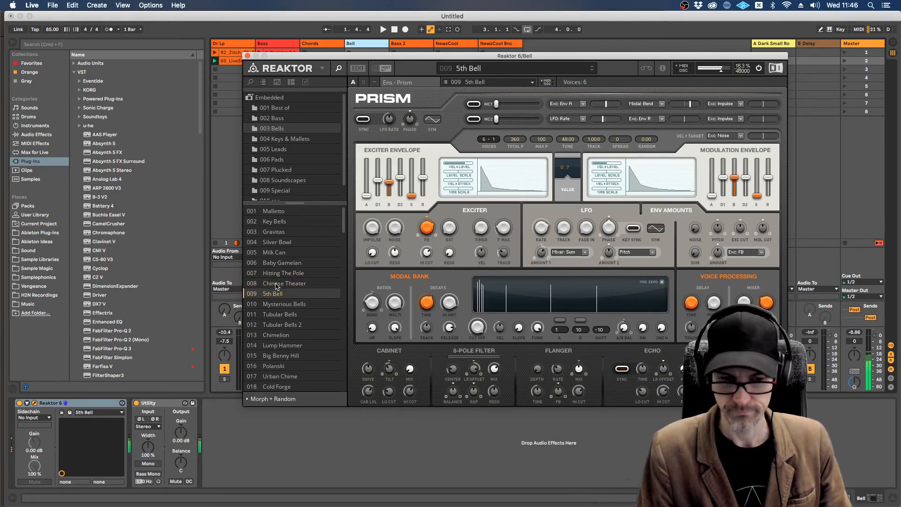
key(Down)
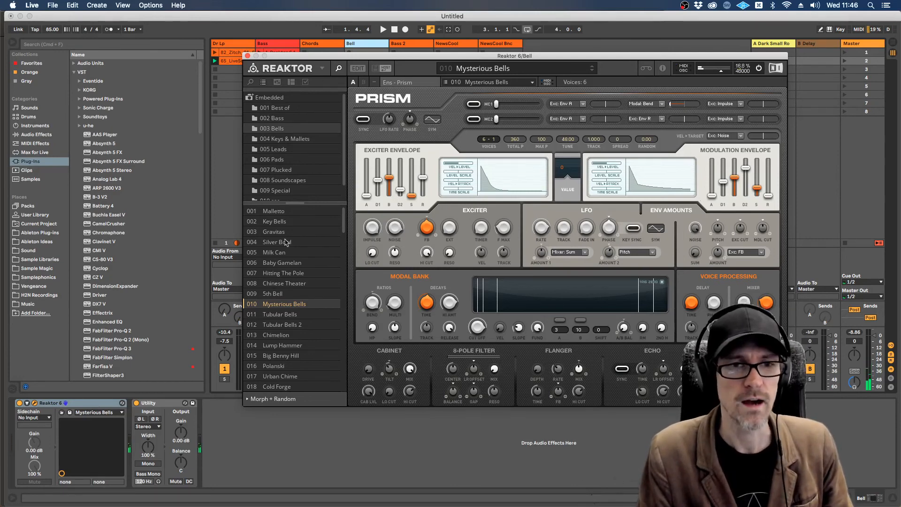
Step: Audition Vibes and Singing Stone from Prism's Keys & Mallets bank and load the Tuned Bongo preset
click(288, 140)
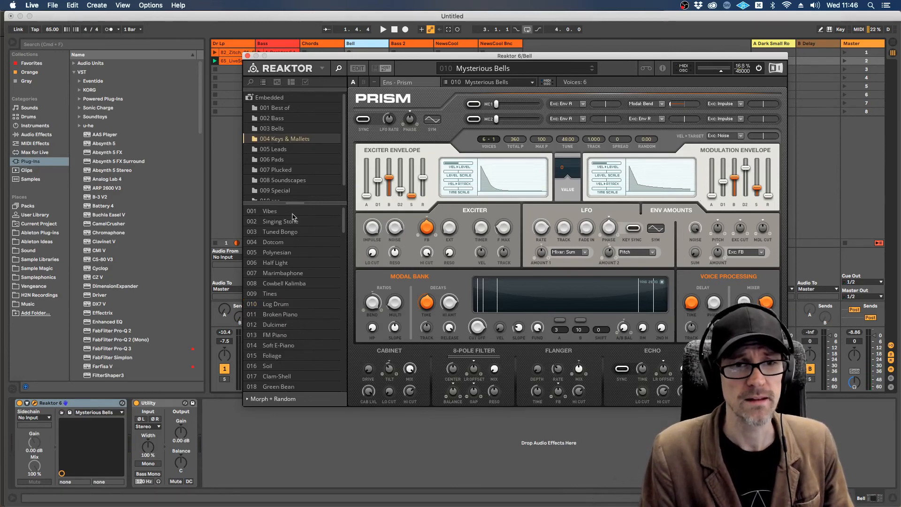
click(292, 214)
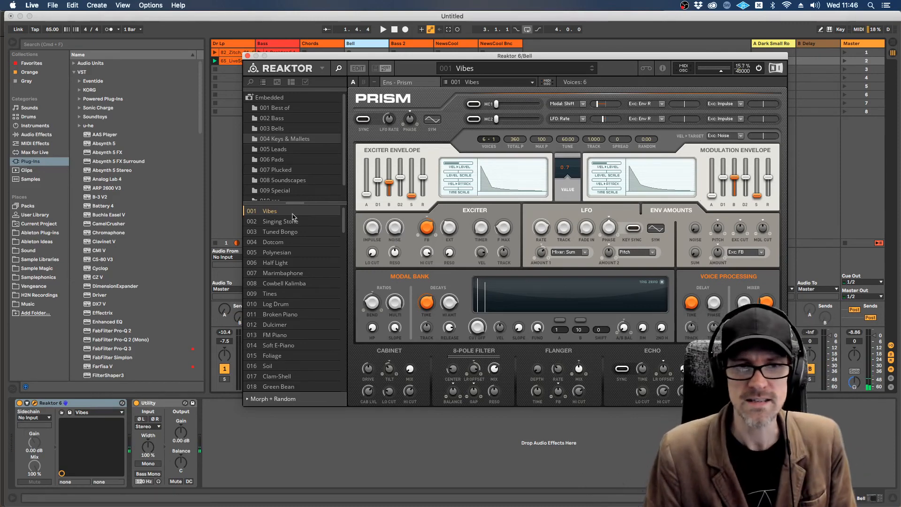
click(293, 221)
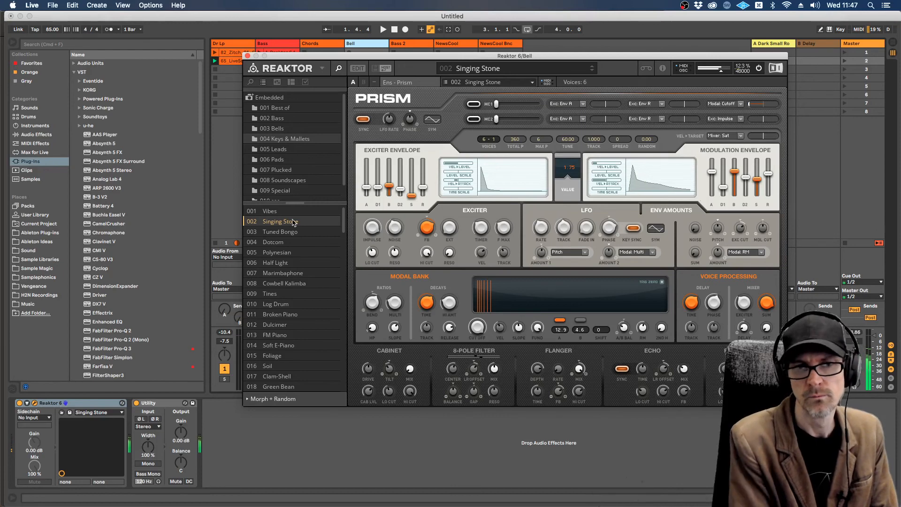
key(Down)
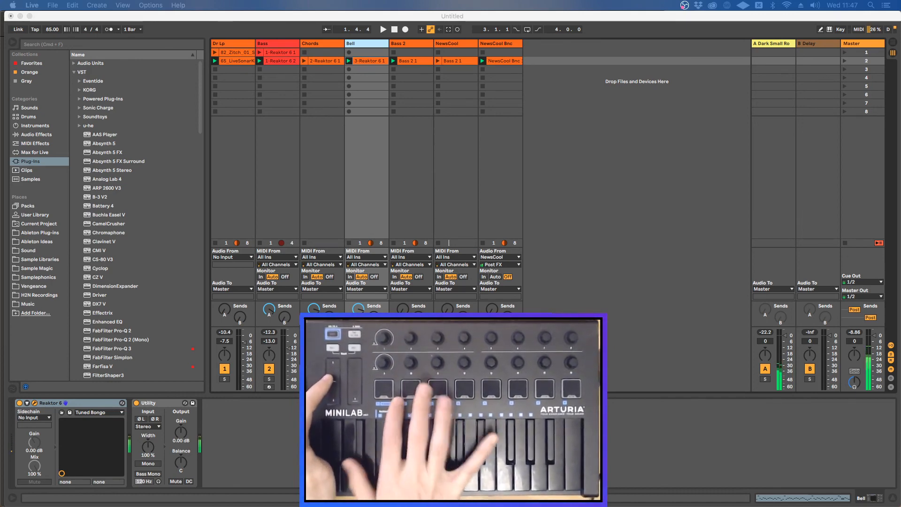
Step: Stop all clips, close the Prism window and copy the Dr Lp track's LiveSonar drum clip into scene 4 for playback
click(846, 243)
click(845, 244)
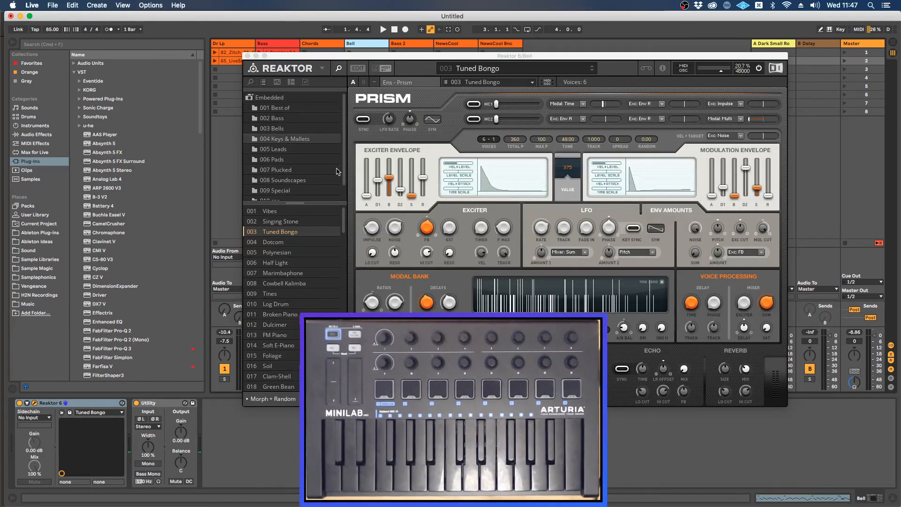
click(247, 56)
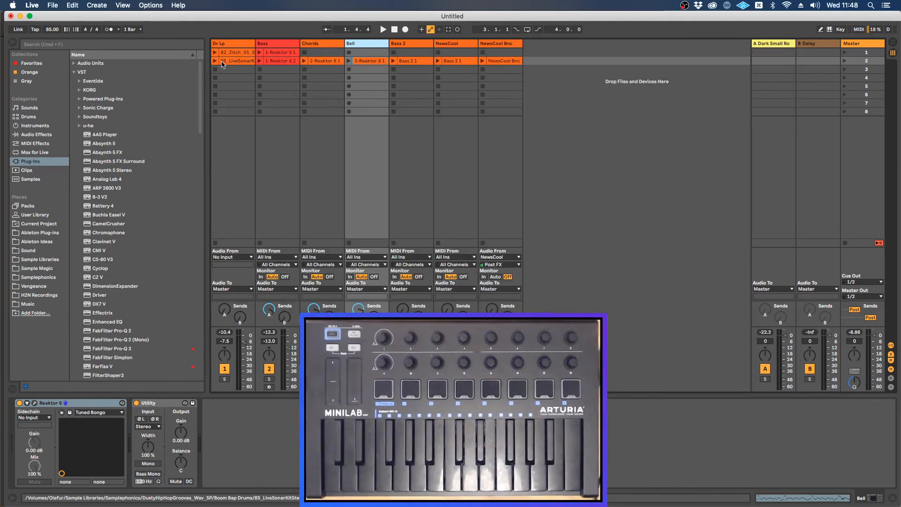
drag(222, 64, 233, 84)
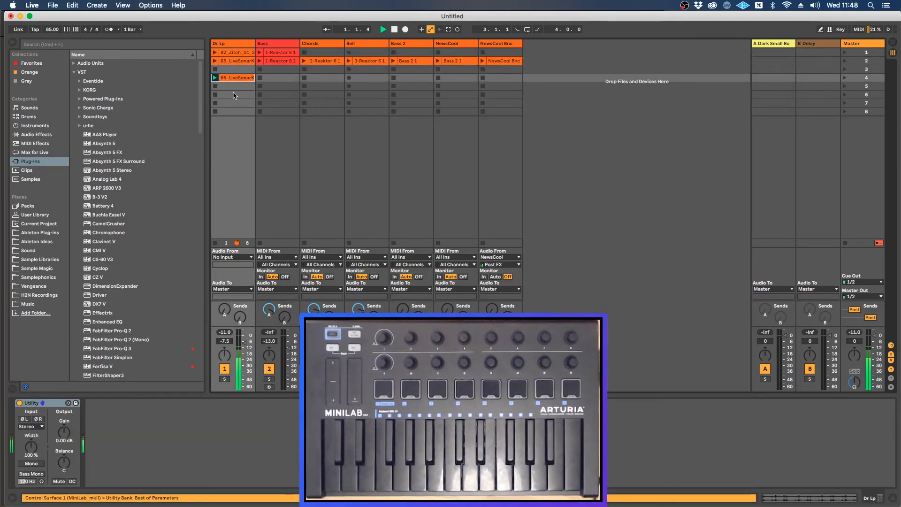
Step: Rename the NewsCool track as Bongos
click(444, 44)
text(Bo)
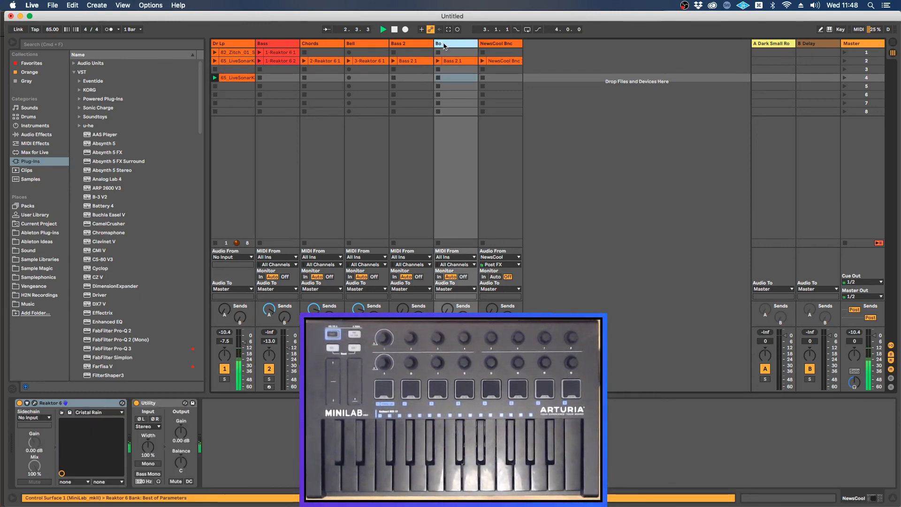
text(ngos)
key(Return)
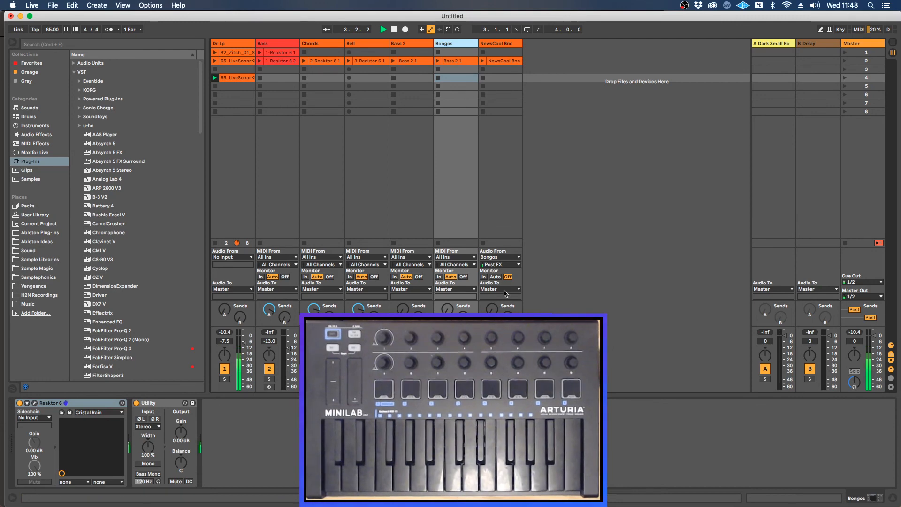
Step: Stop playback and delete the Bongos track that holds the Cristal Rain patch
key(space)
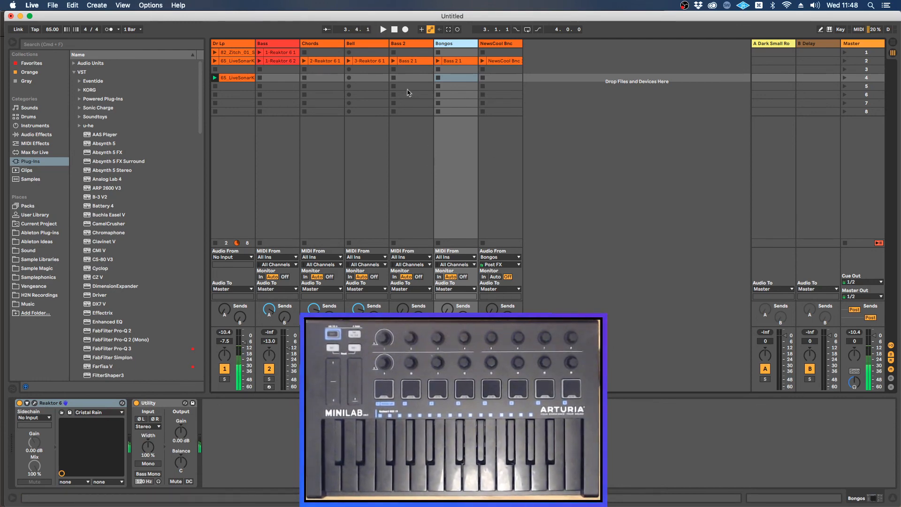
click(374, 44)
click(466, 45)
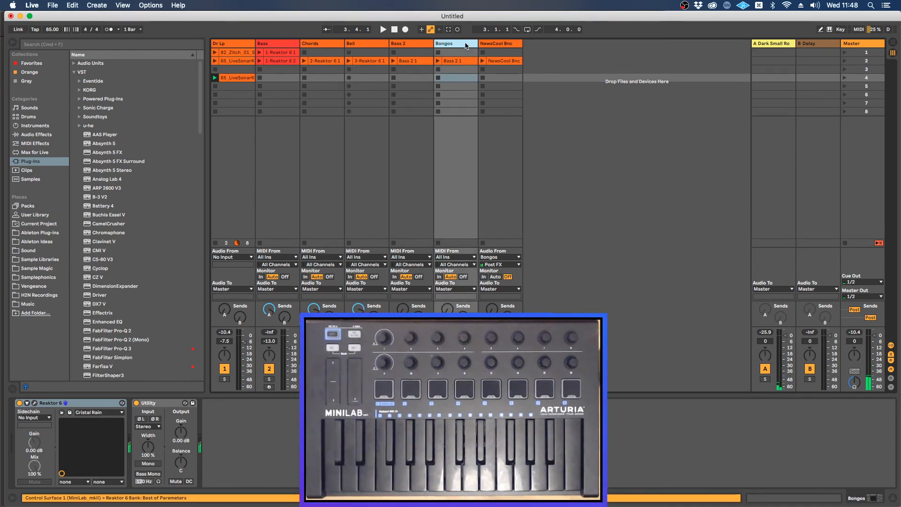
key(Delete)
Step: Rename the Bell track as Bongos
click(374, 44)
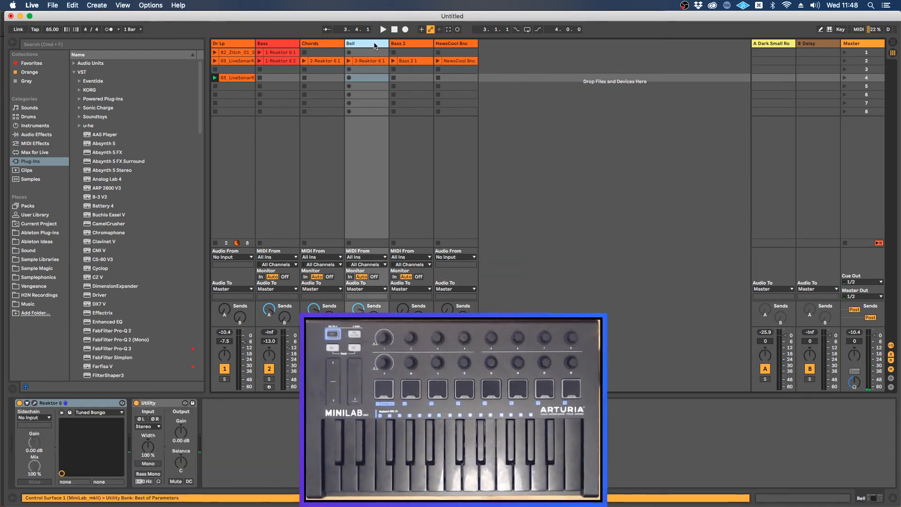
key(super+r)
text(B)
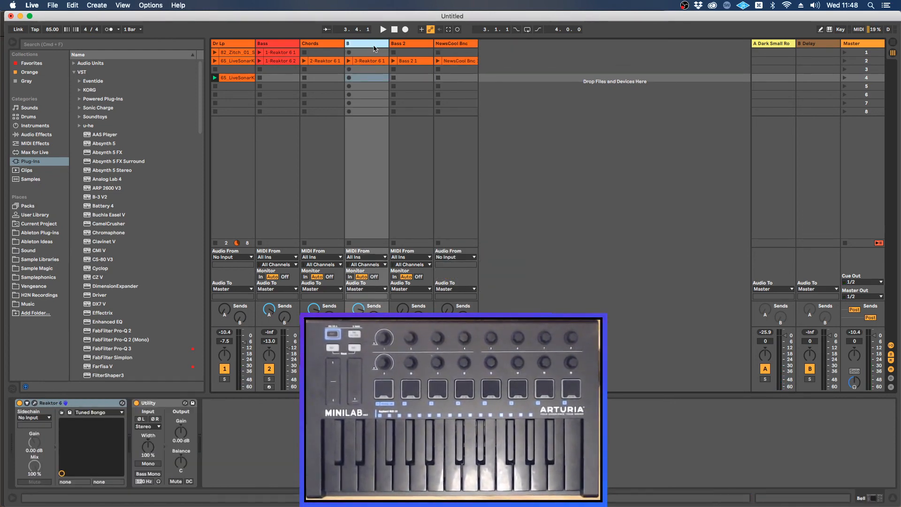
text(ongos)
key(Return)
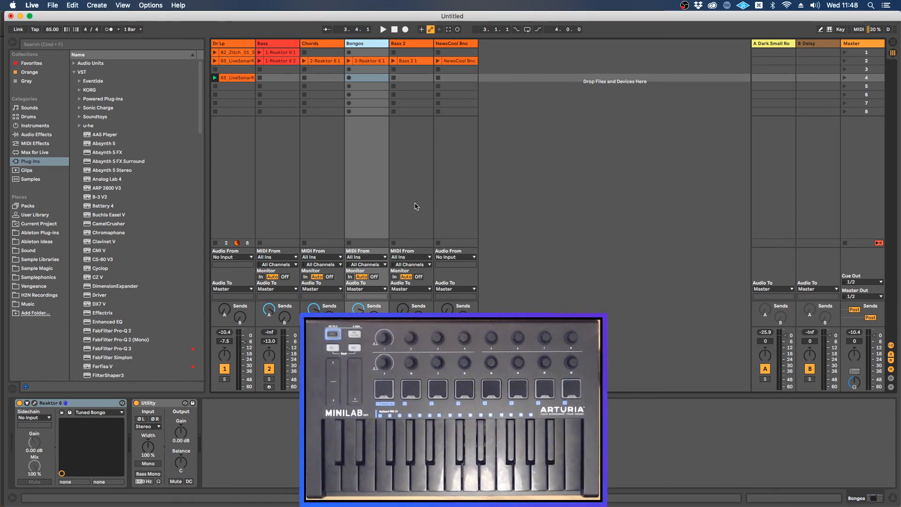
Step: Record a bongo clip in scene 4 of the Bongos track over the drum loop and play it back from the start
key(space)
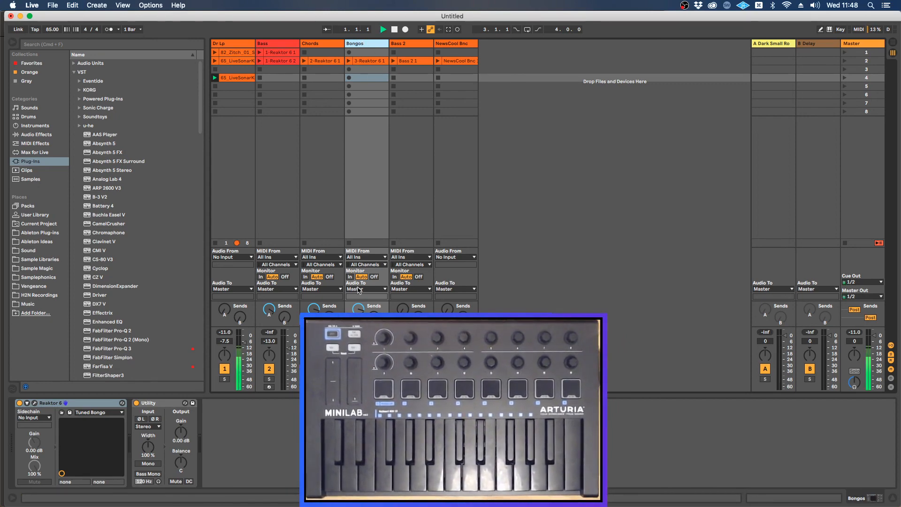
click(348, 78)
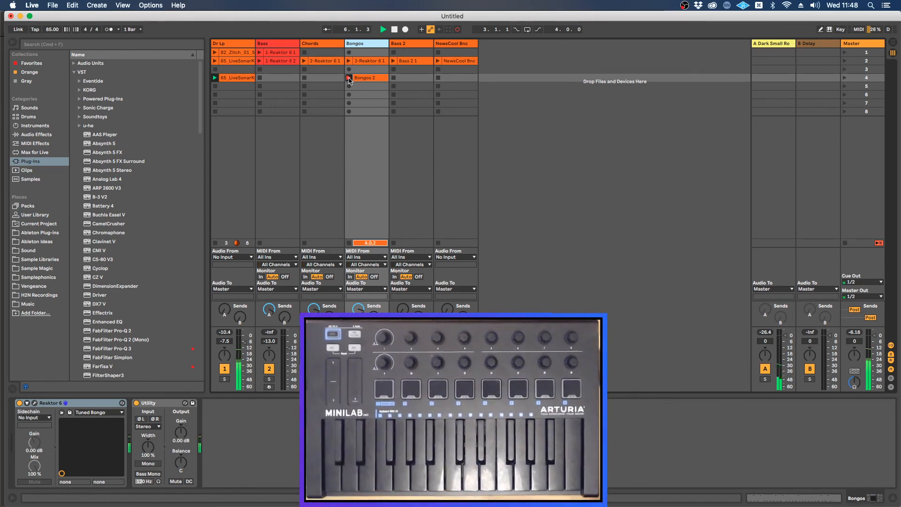
key(space)
key(space)
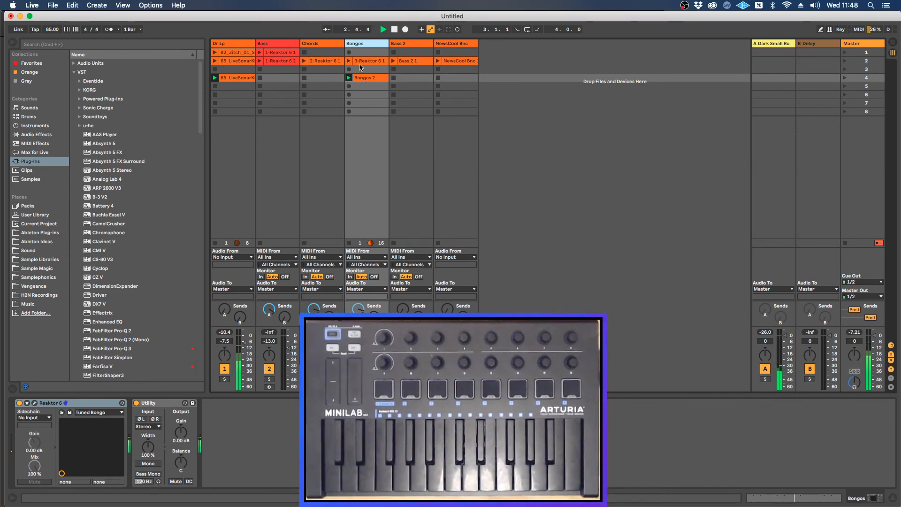
Step: Open the Bongos track's Prism window and raise the exciter's FB amount to about 0.22 on the Tuned Bongo preset
double_click(363, 44)
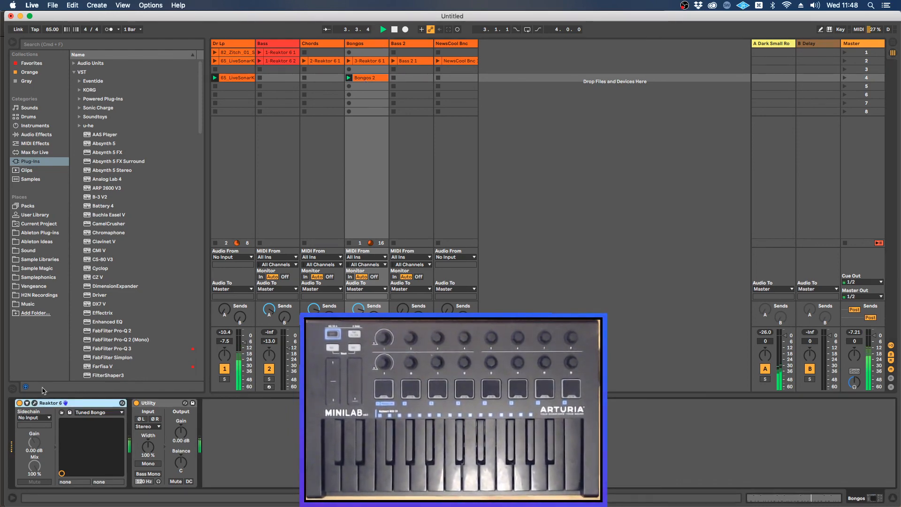
click(34, 402)
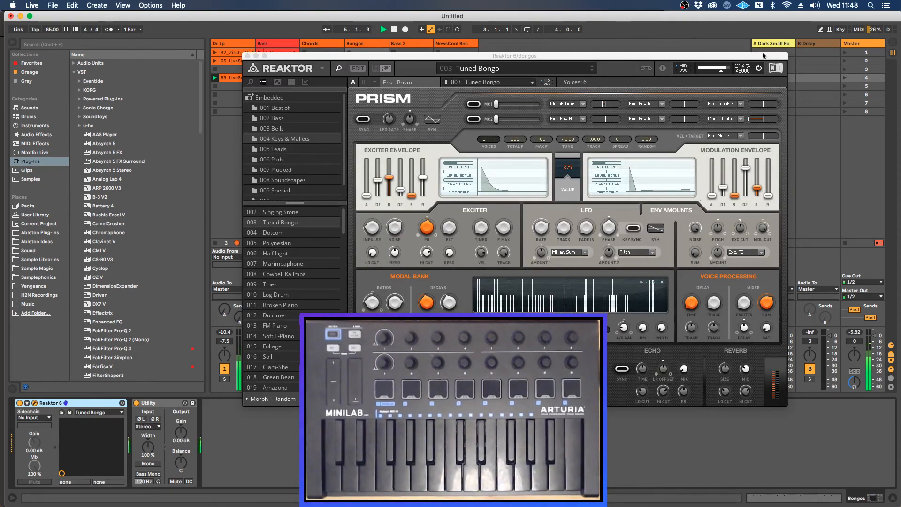
drag(762, 55, 814, 40)
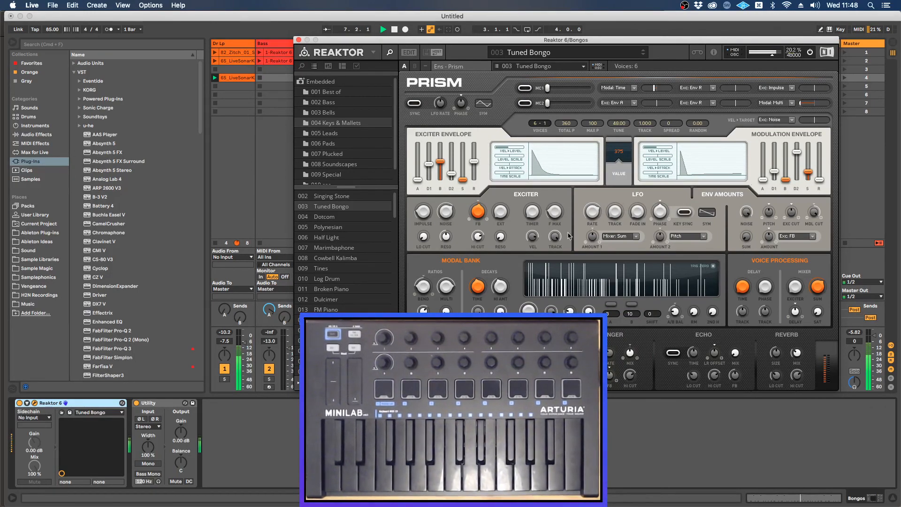
drag(479, 214, 479, 195)
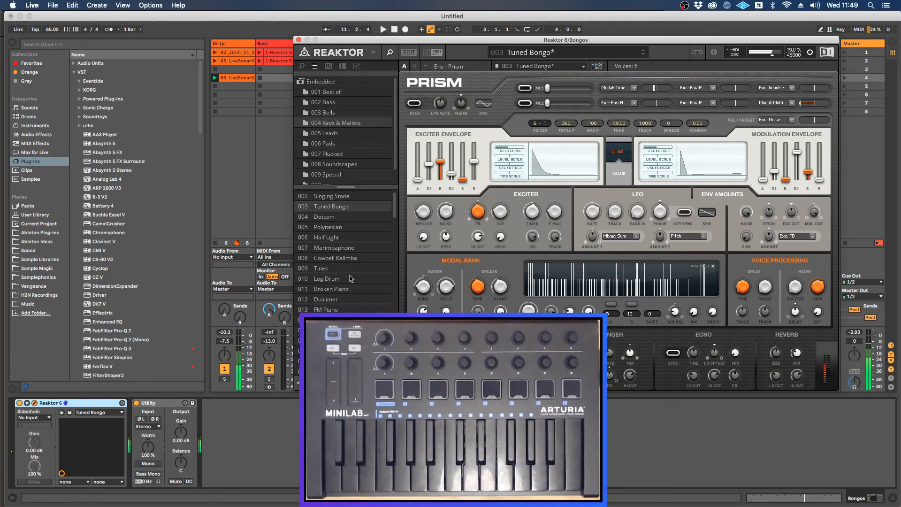
click(231, 464)
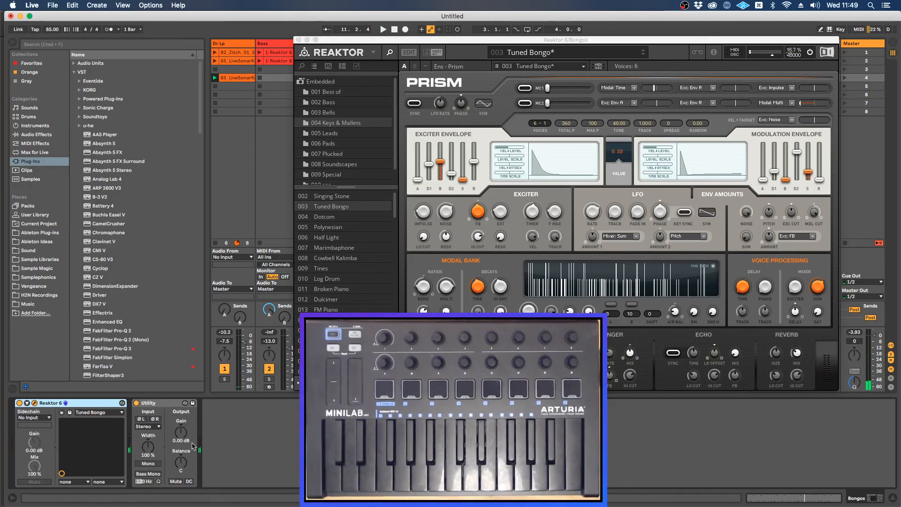